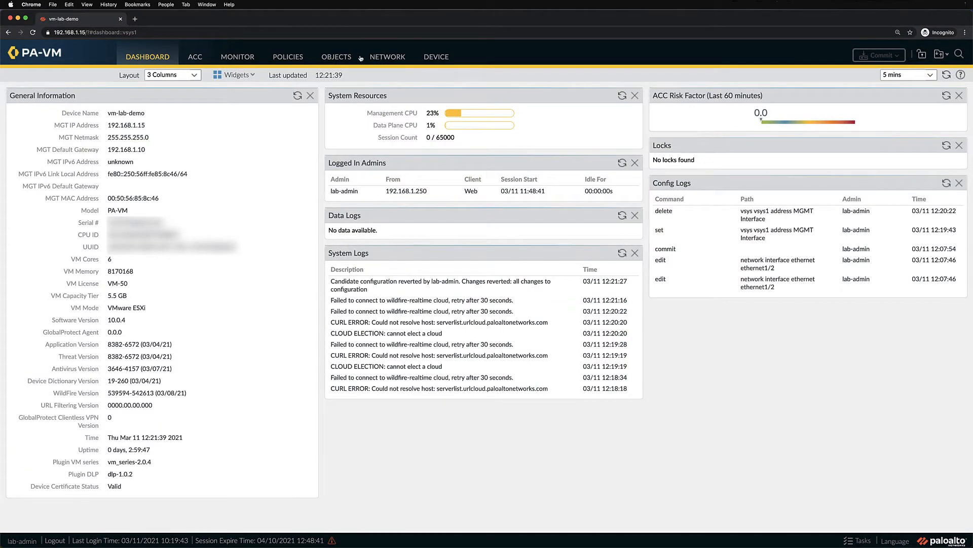
Step: Add an address object named MGMT Interface of type FQDN with the value vm-lab-demo.secureitquest.com
click(337, 57)
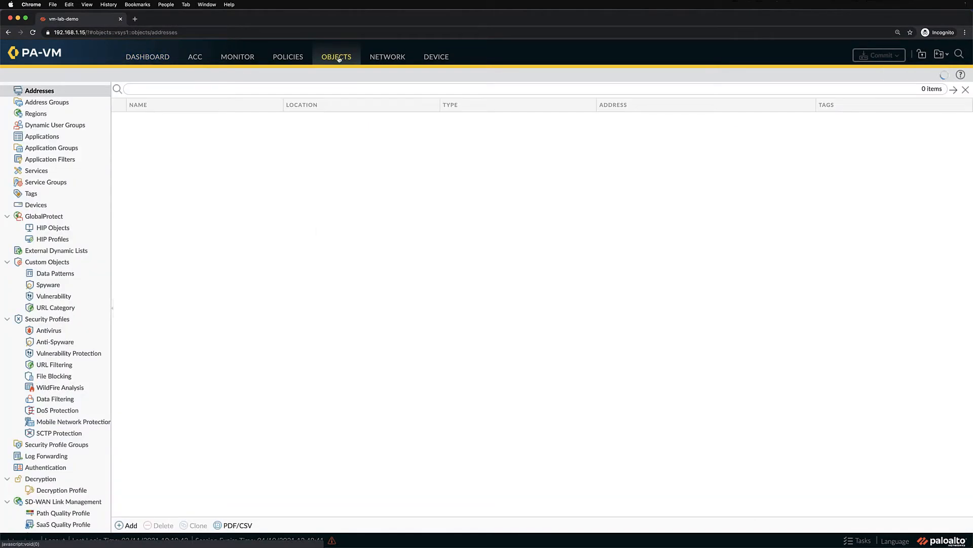
click(121, 526)
text(MGMT Interface)
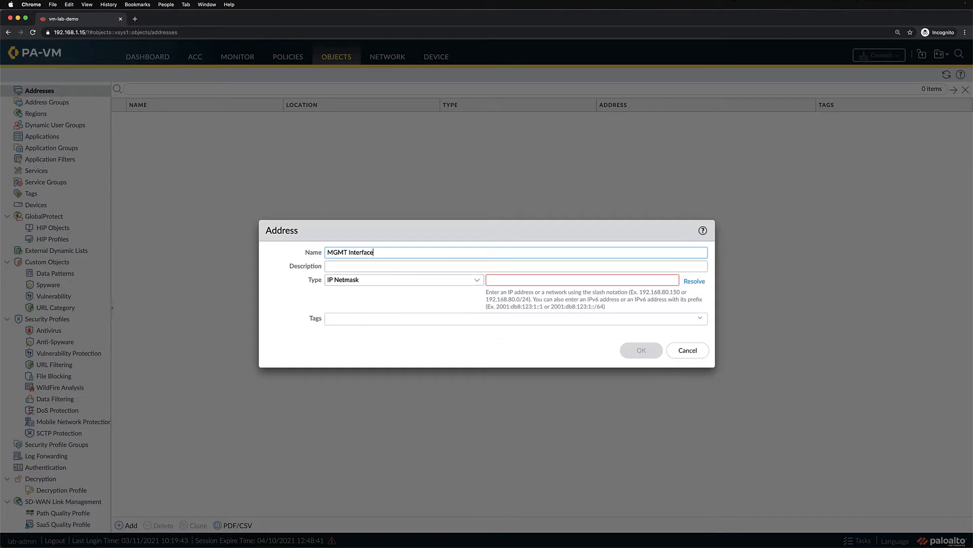
key(Tab)
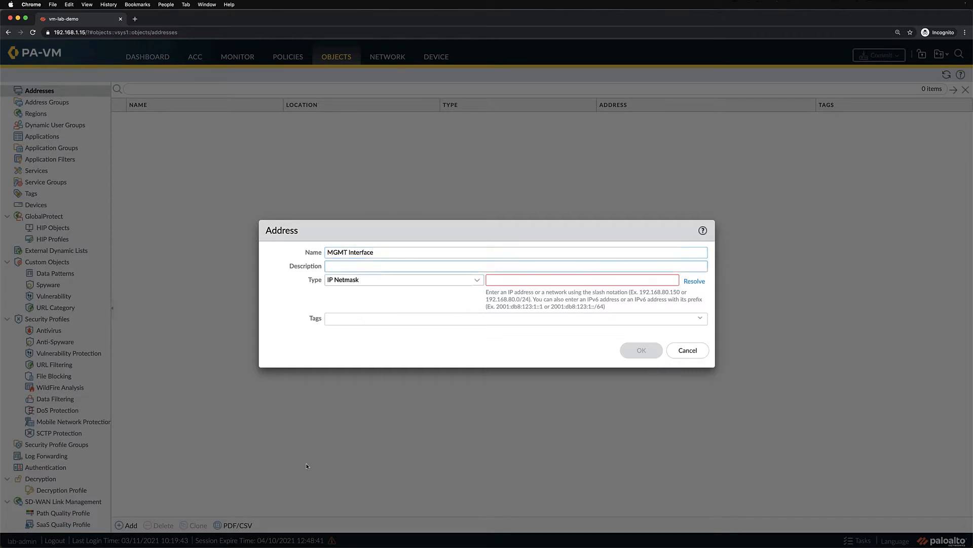
click(477, 279)
click(373, 328)
click(499, 284)
text(vm-)
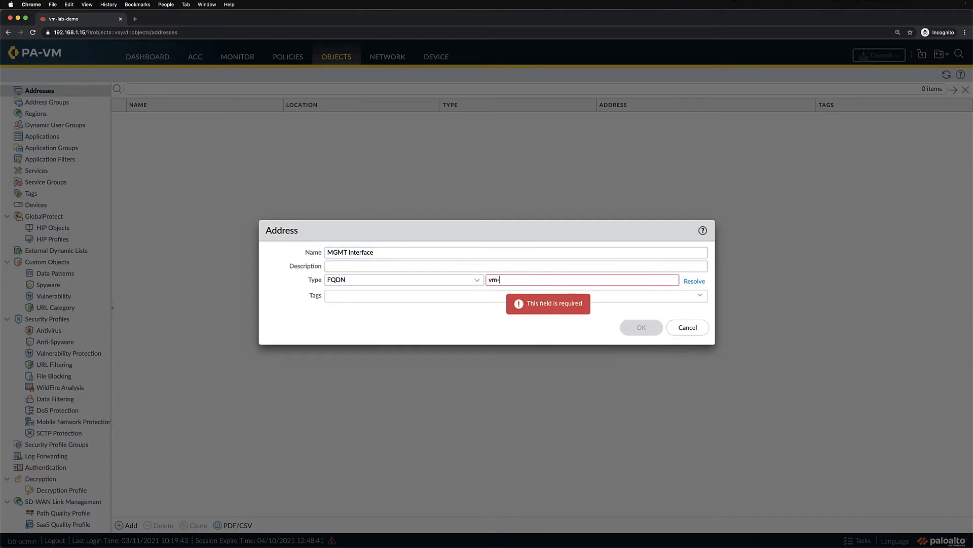
text(lab-demo.secureitquest.com)
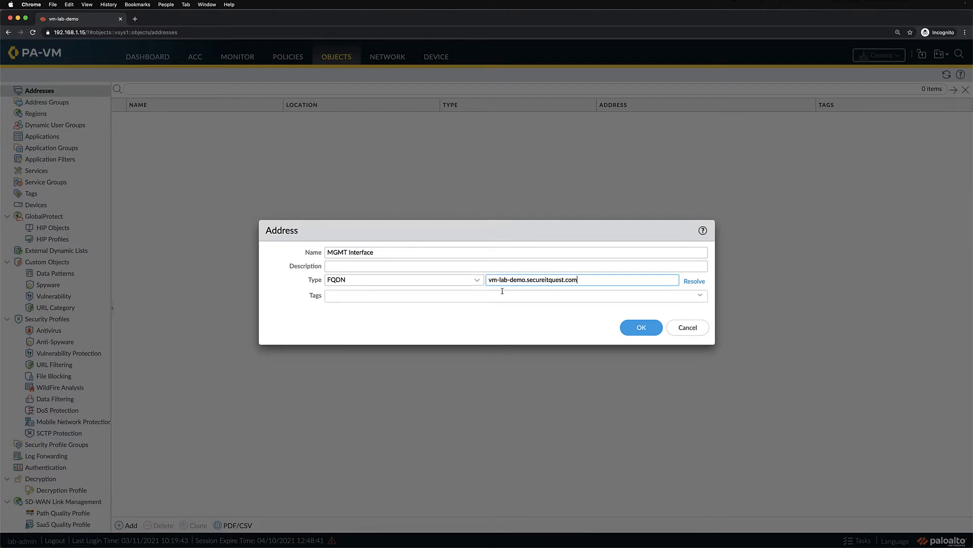
click(642, 327)
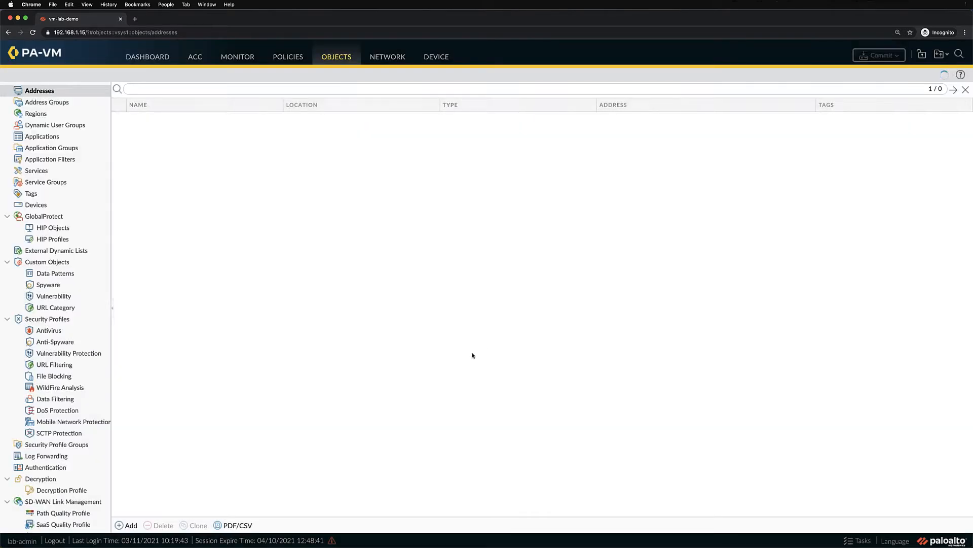
Step: Add an IP Netmask address object named dc2016 with address 192.168.1.111 and the tag active-directory
click(130, 524)
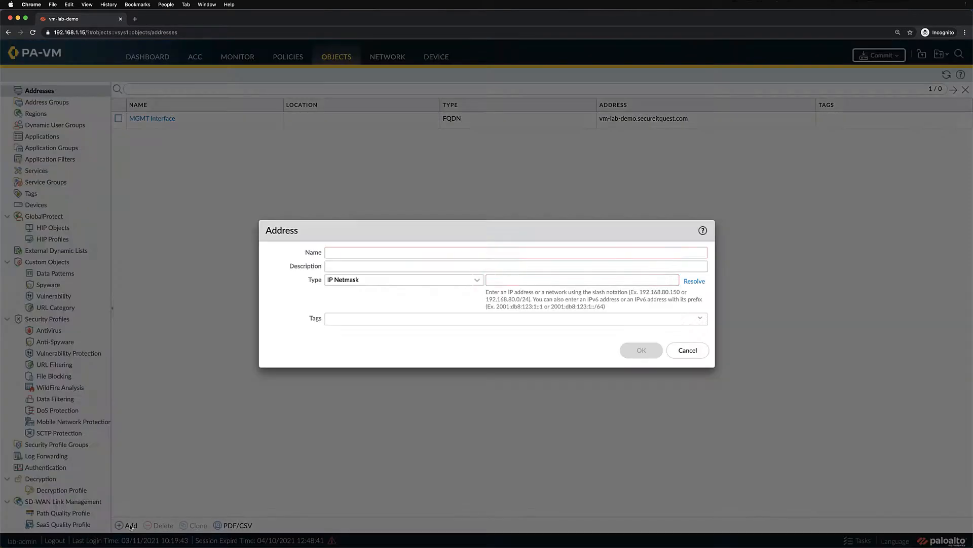
text(dc2016)
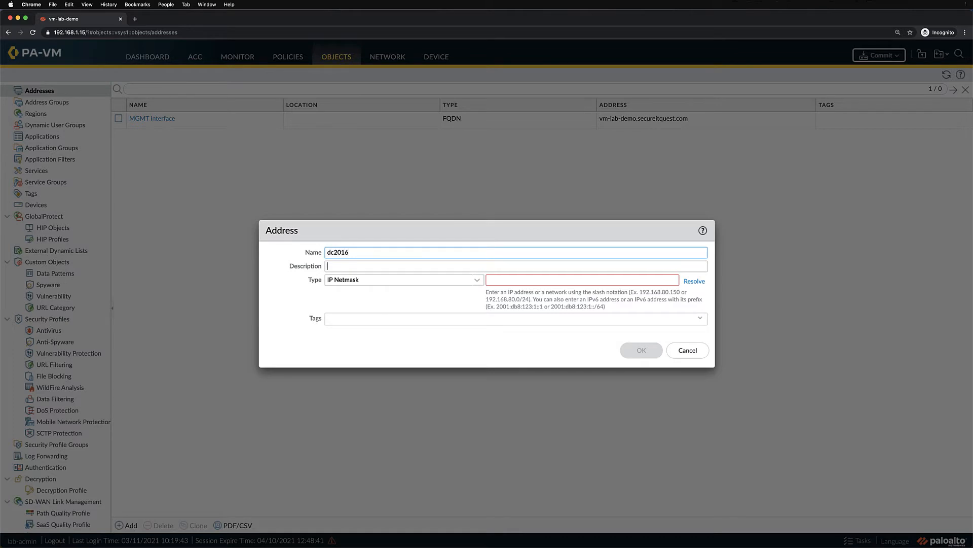
key(Tab)
key(Tab)
key(Tab)
text(192.16)
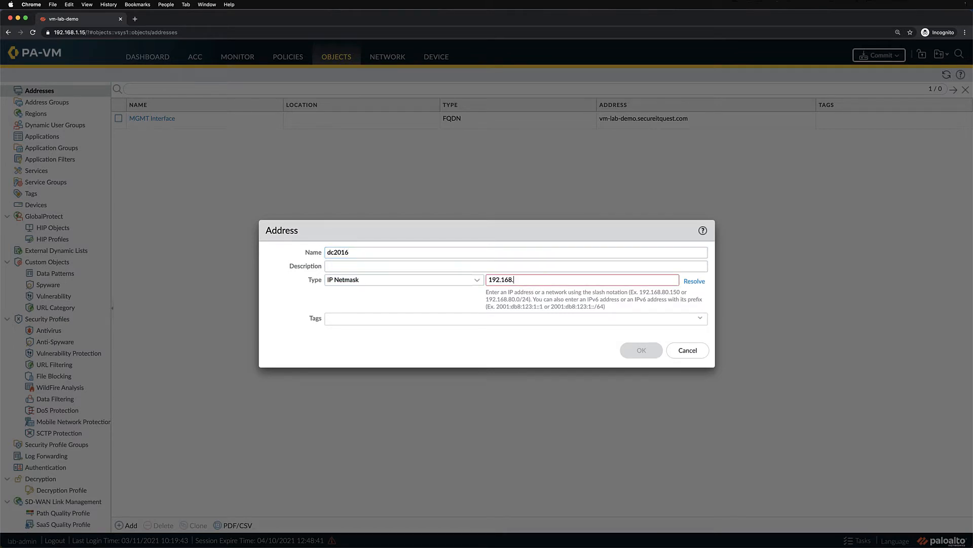
text(8.1.111)
key(Tab)
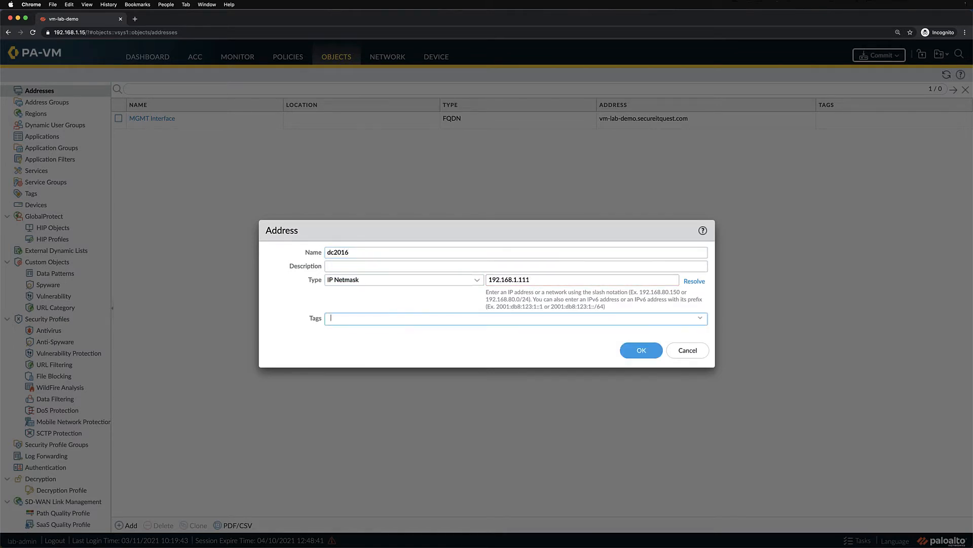
text(active-directory)
click(643, 350)
Step: Add an IP Netmask address object named dc2016b with address 192.168.1.110 and the existing active-directory tag
click(126, 525)
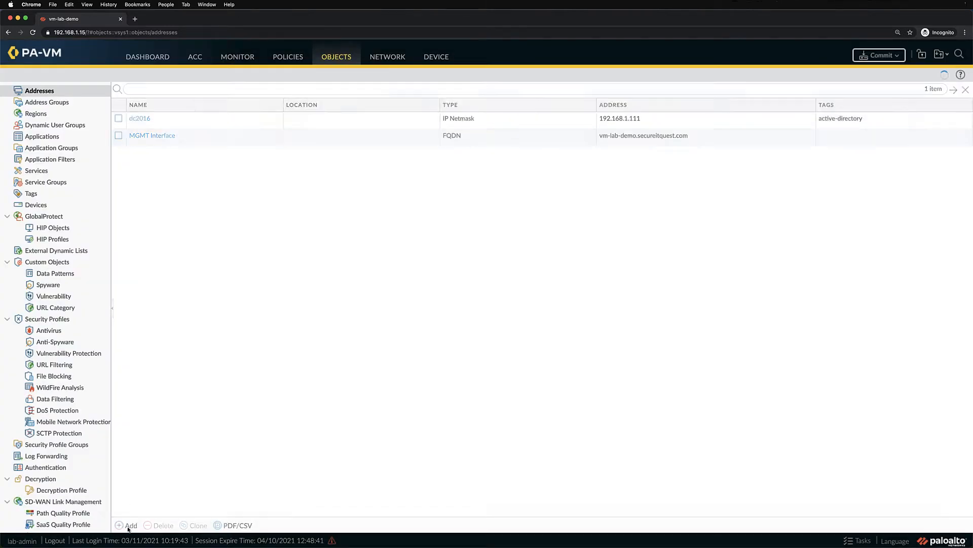
text(dc2)
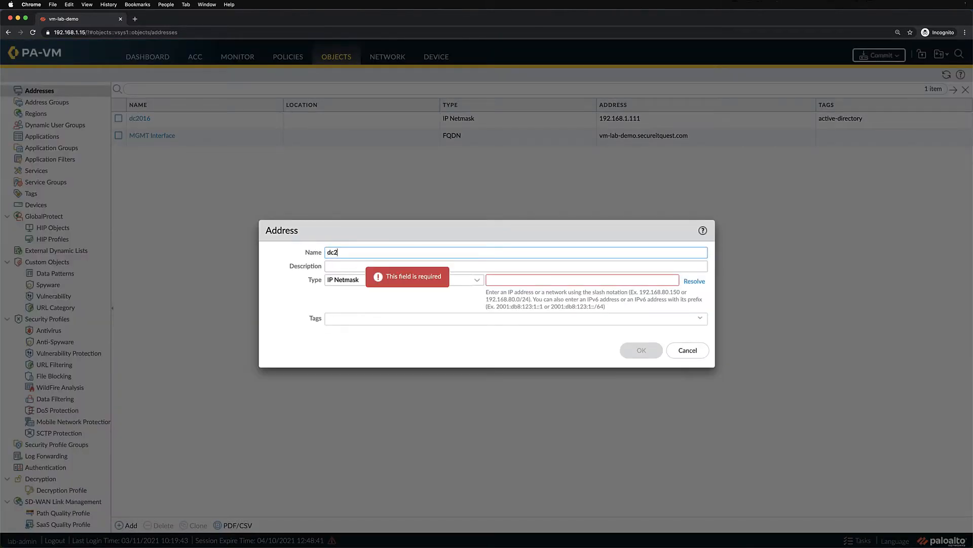
text(016b)
key(Tab)
key(Tab)
key(Tab)
text(19)
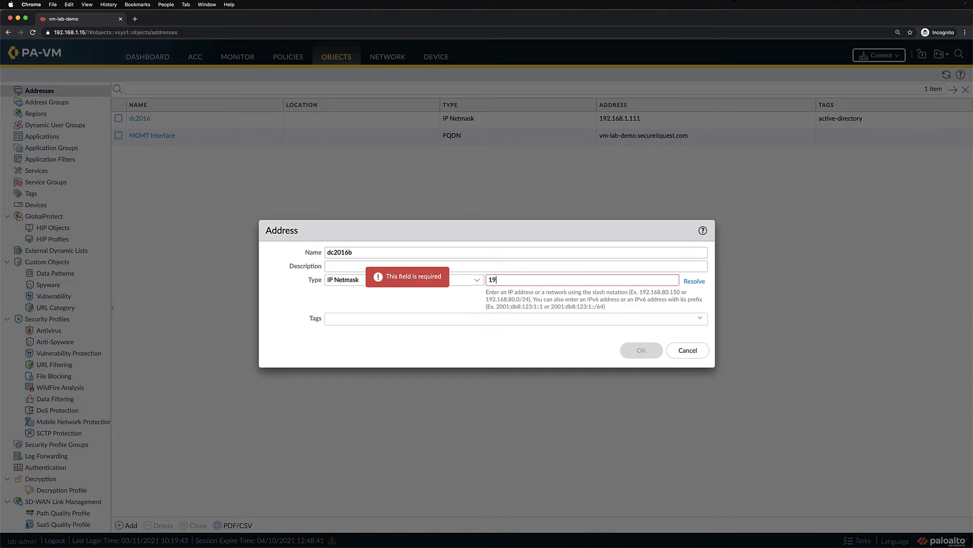
text(2.168.1.110)
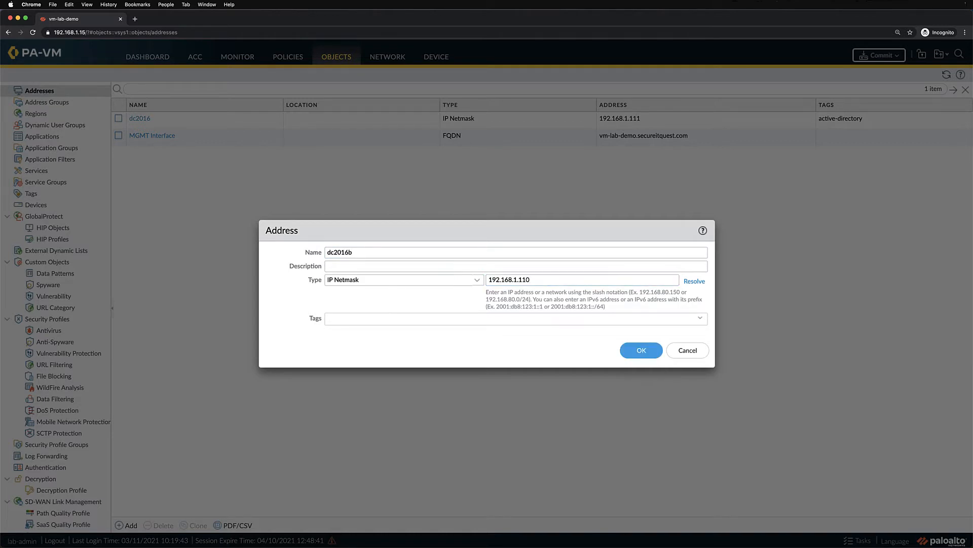
key(Tab)
text(A)
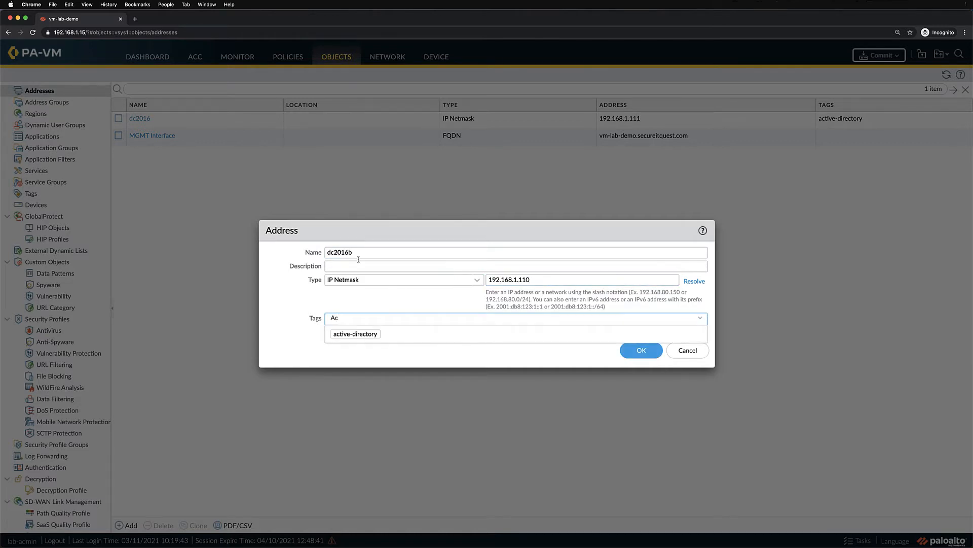
click(427, 334)
click(635, 351)
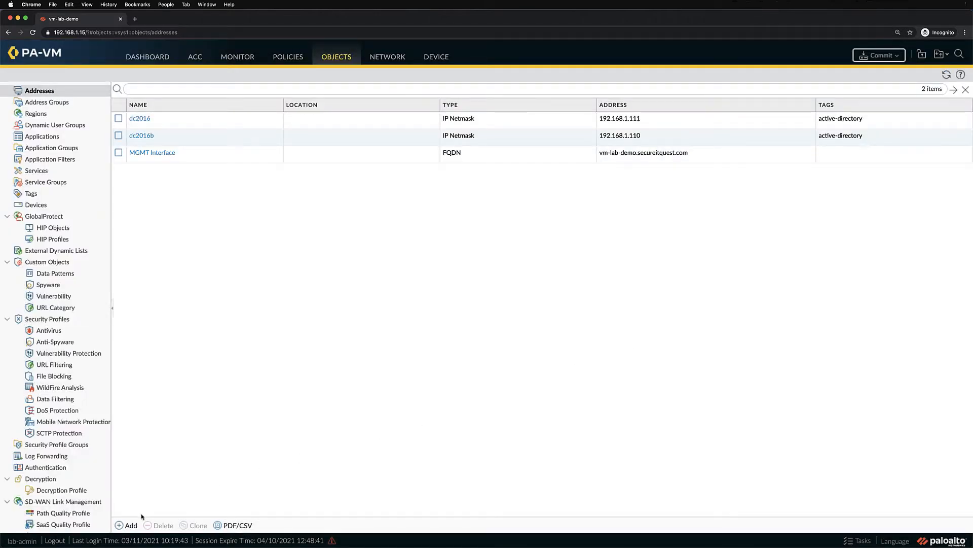
Step: Add an IP Netmask address object named tv-guest with address 192.168.100.210 and the tag ip-tv
click(130, 526)
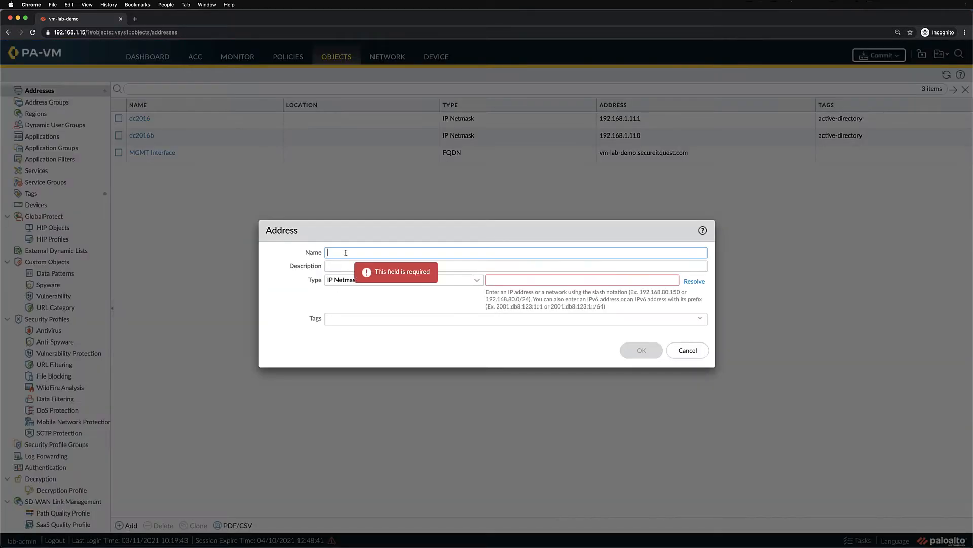
text(tv-guest)
key(Tab)
key(Tab)
key(Tab)
text(192.)
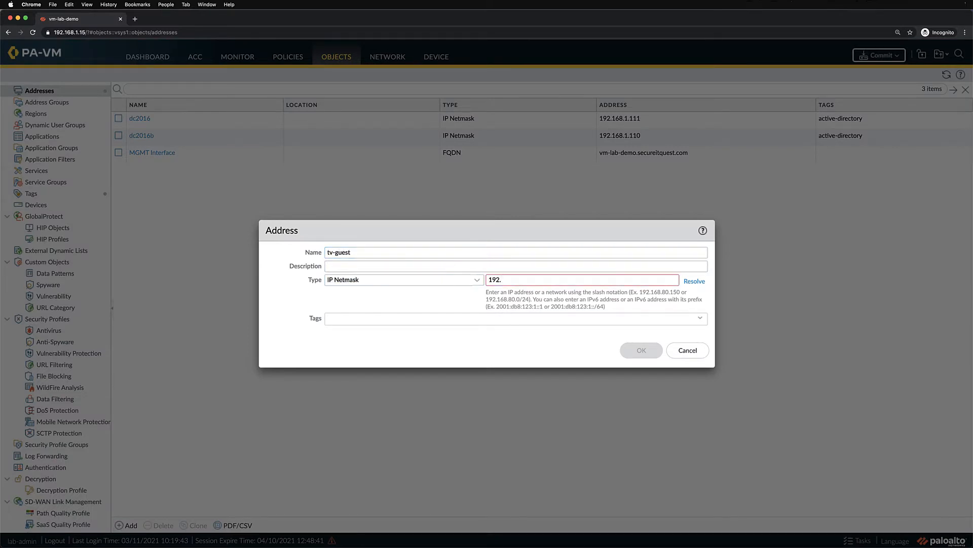
text(168.100.210)
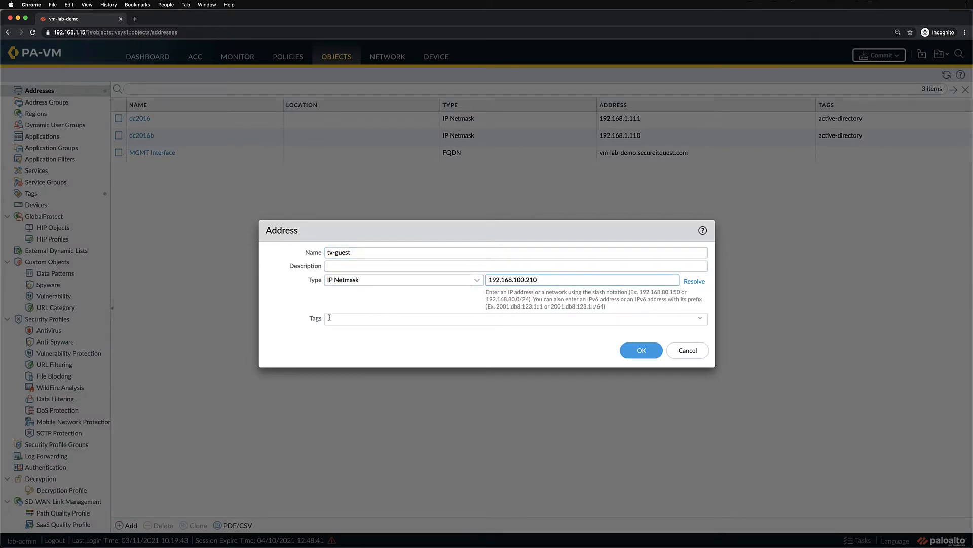
click(330, 318)
text(ip-tv)
click(641, 349)
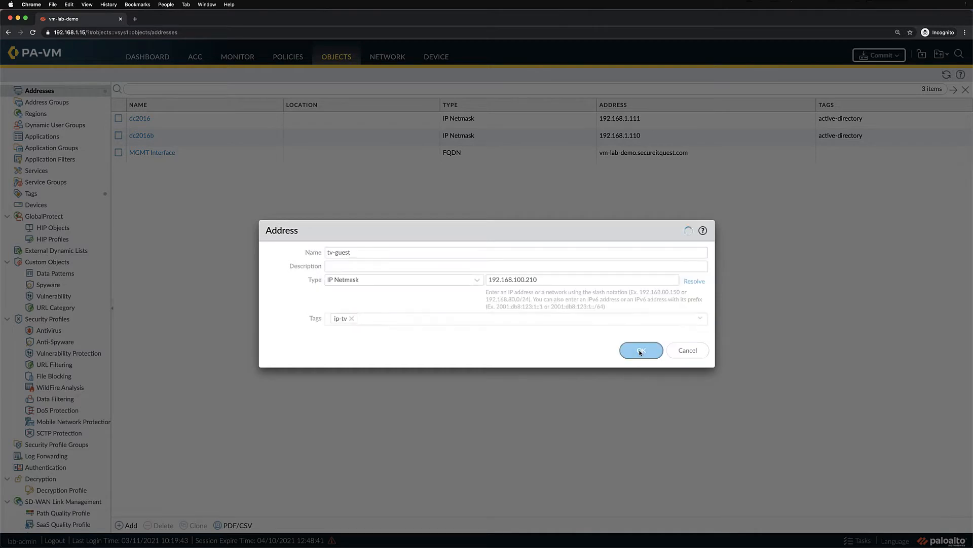
Step: Add an IP Netmask address object named tv-office with address 192.168.1.208 and the existing ip-tv tag
click(131, 525)
text(tv-)
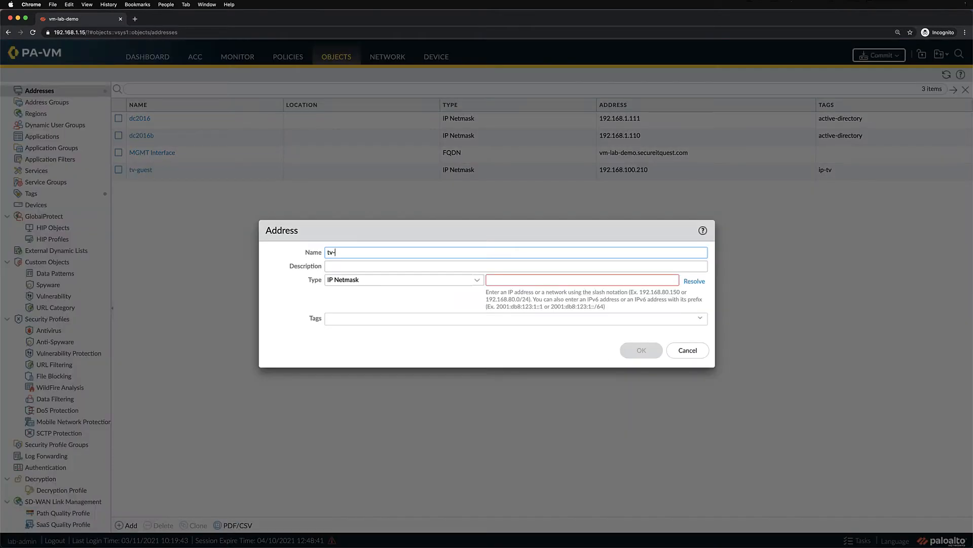
text(office)
key(Tab)
key(Tab)
key(Tab)
text(192.168.)
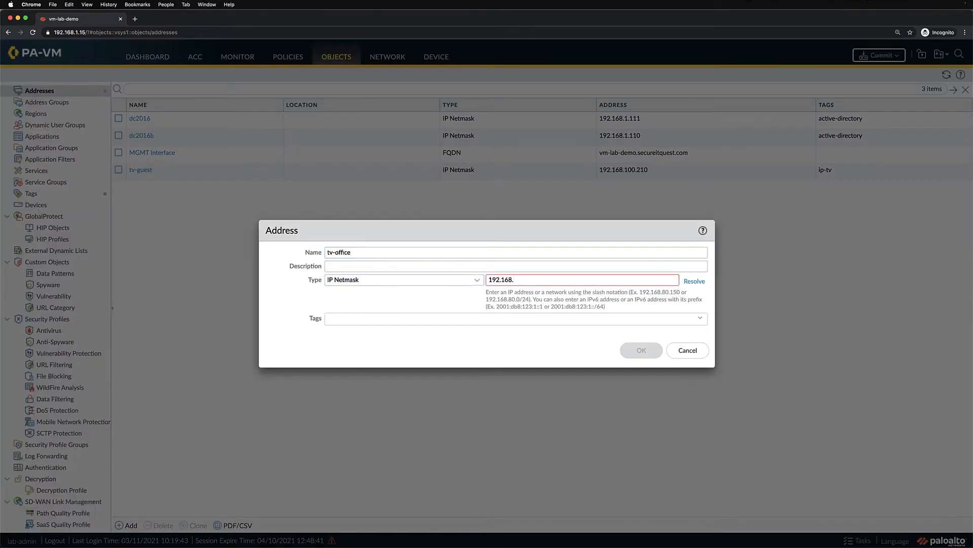
text(1.208)
key(Tab)
text(ip)
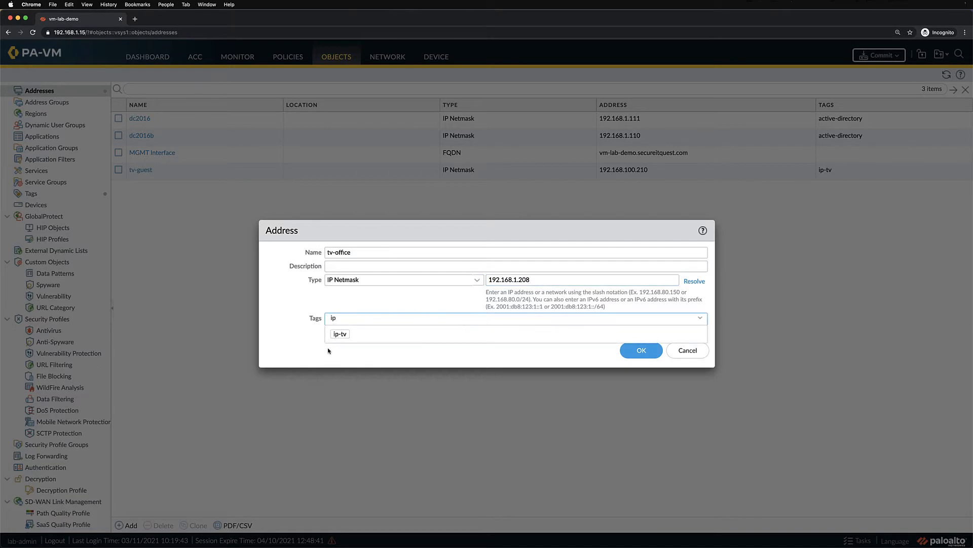
click(340, 333)
click(641, 350)
Step: Add an IP Netmask address object named tv-mainroom with address 192.168.1.209 and the existing ip-tv tag
click(131, 525)
text(tv)
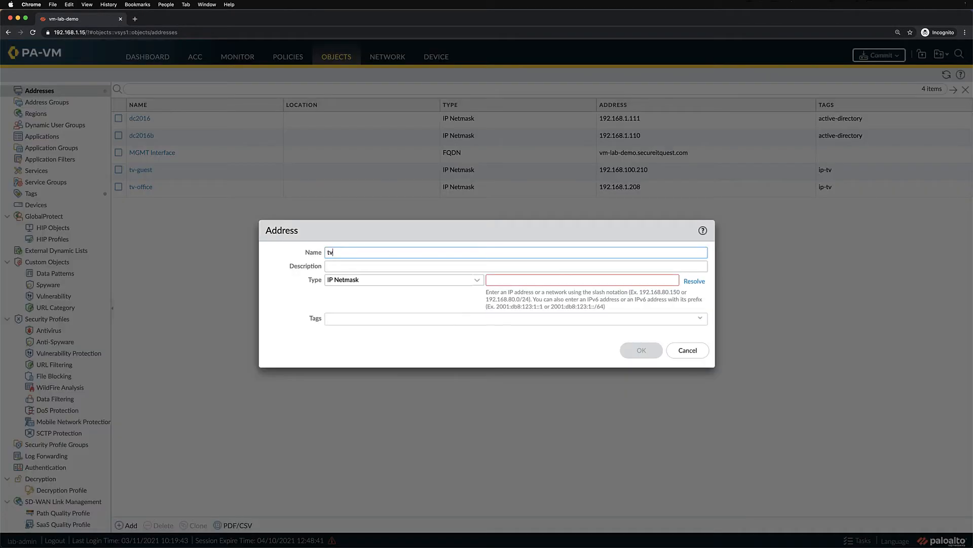
text(-mainroom)
key(Tab)
key(Tab)
key(Tab)
text(192.168.)
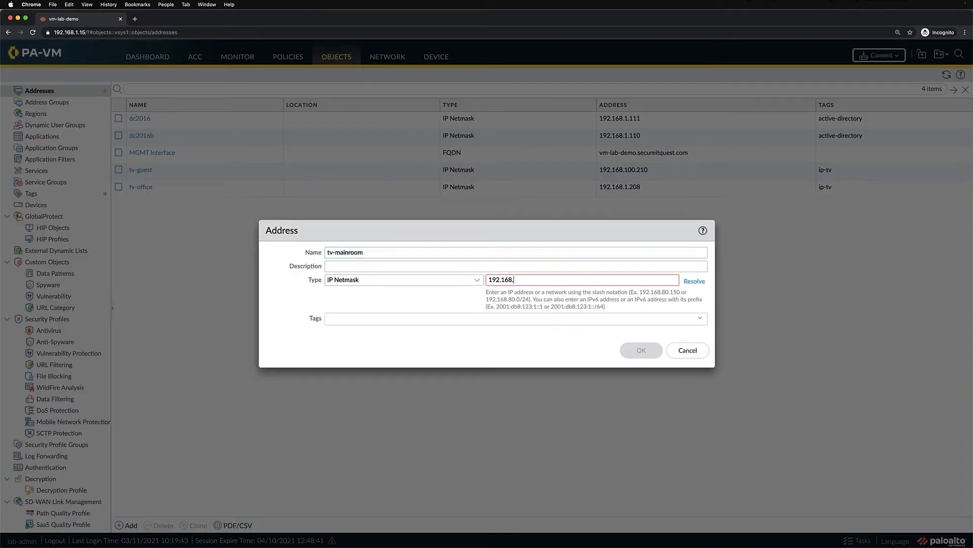
text(1.209)
key(Tab)
text(ip)
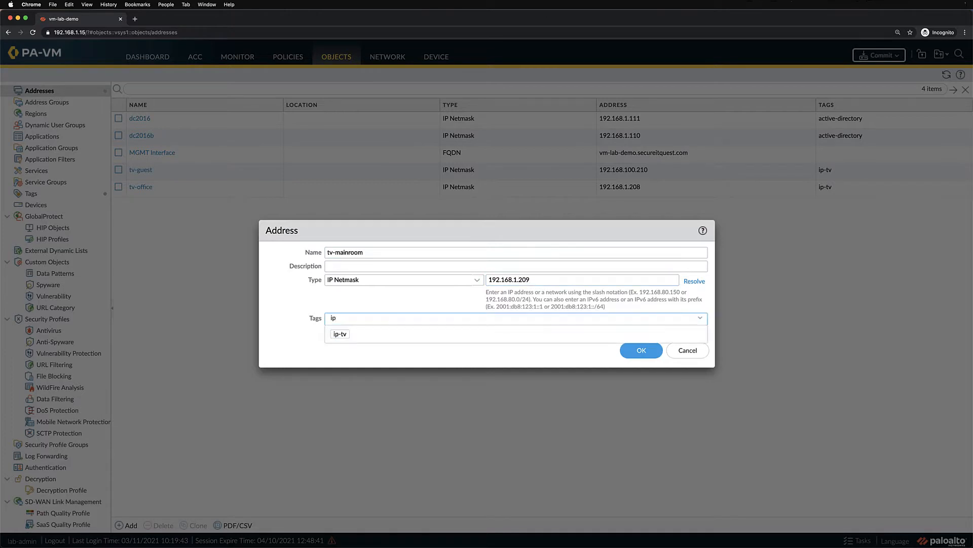
click(339, 335)
click(642, 349)
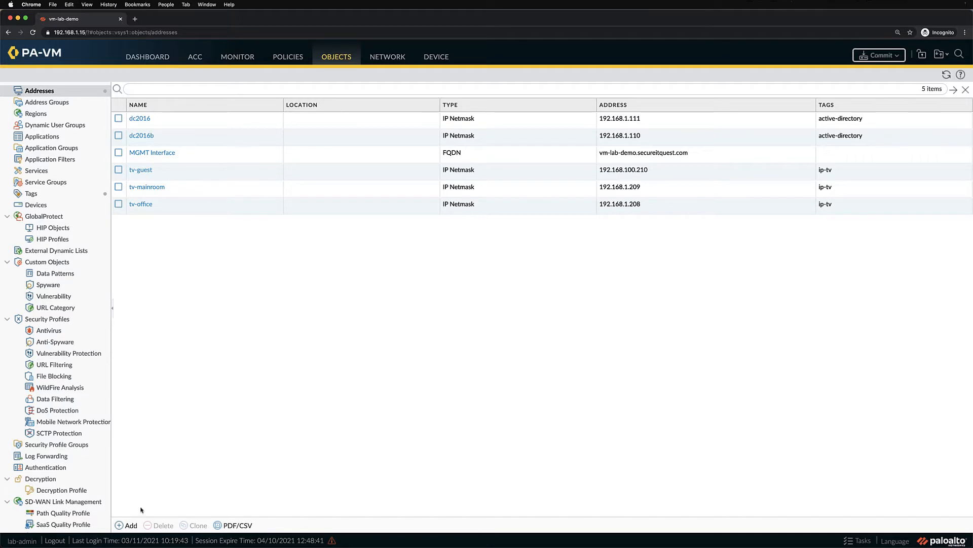
Step: Add an untagged IP Netmask address object named LAN Network for the subnet 192.168.1.0/24
click(127, 524)
text(LAN Network)
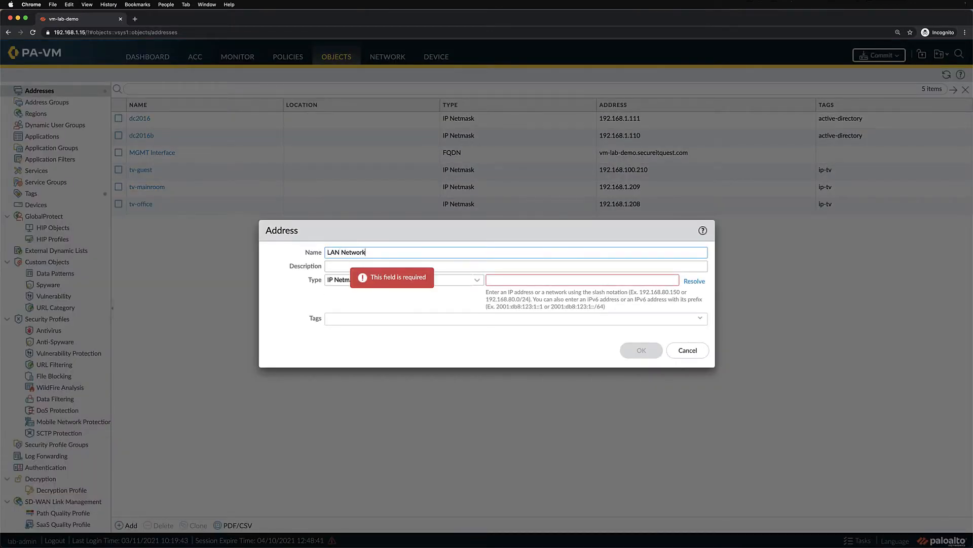
key(Tab)
key(Tab)
text(1)
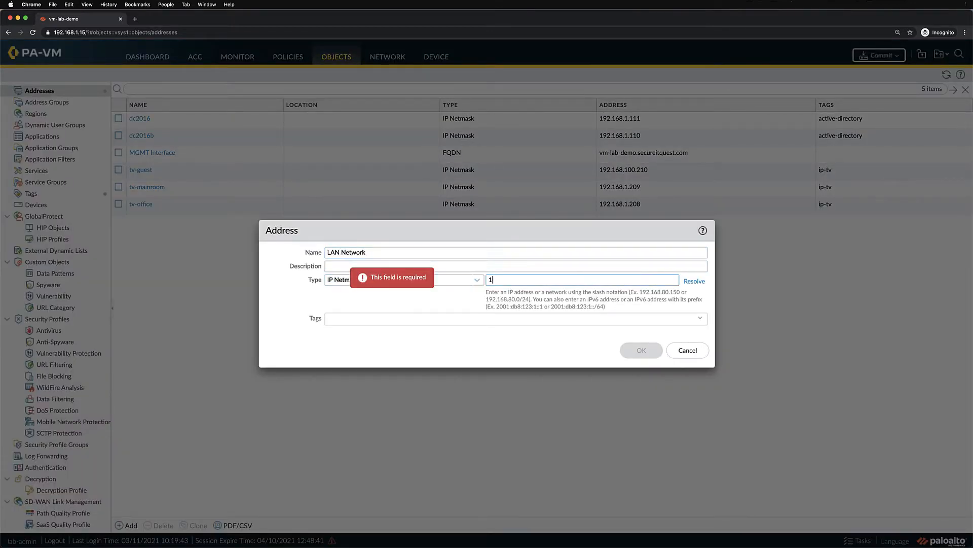
text(92.168.1.0/24)
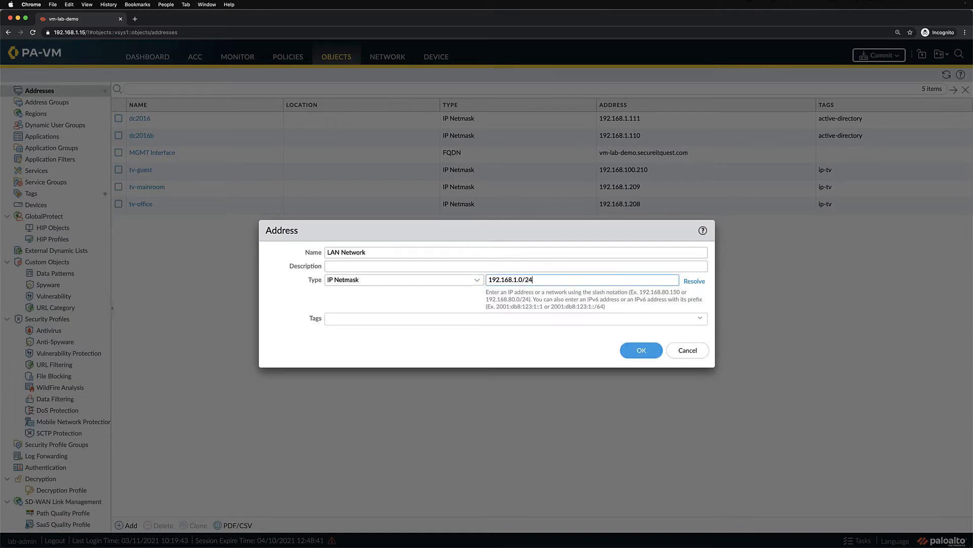
click(640, 349)
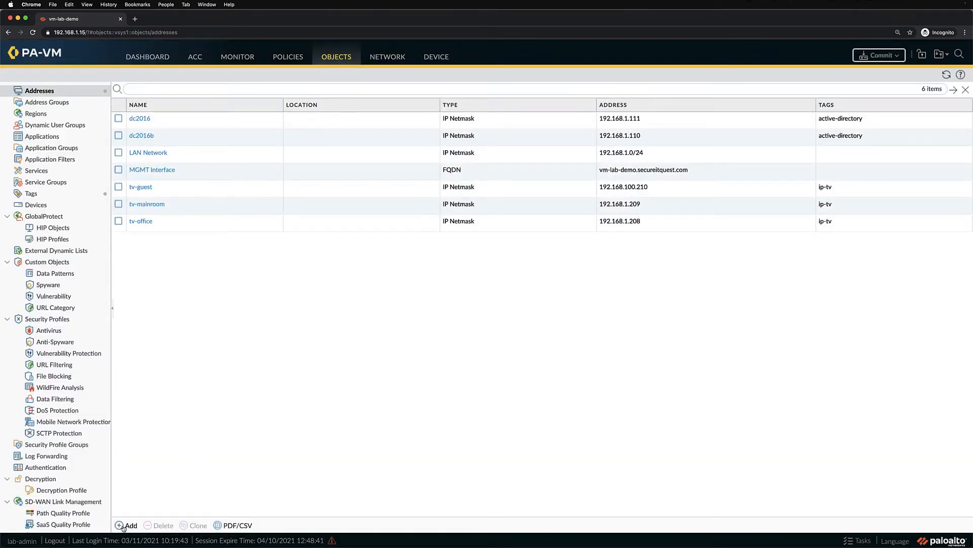
Step: Add an untagged IP Netmask address object named wifi Network for the subnet 192.168.100.0/24
click(130, 525)
text(w)
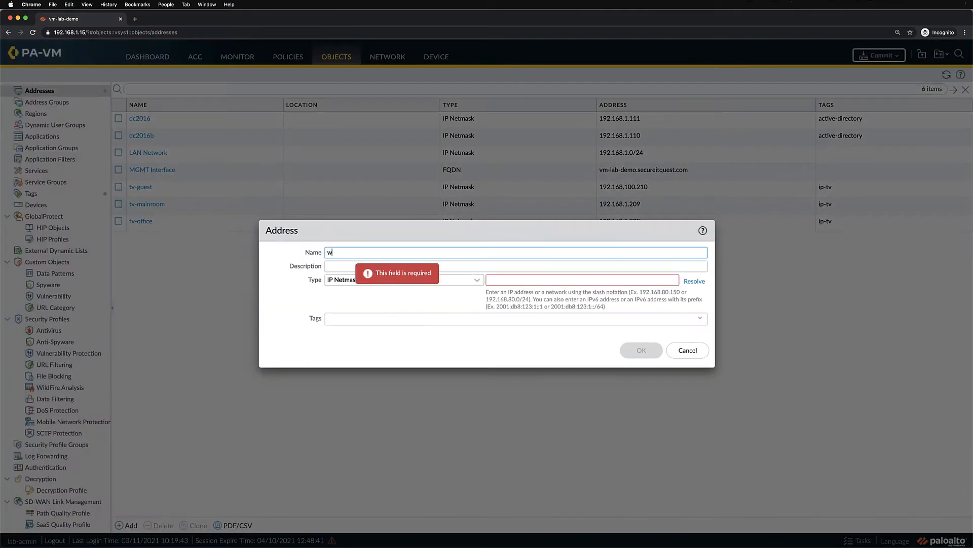
text(ifi Network)
key(Tab)
key(Tab)
key(Tab)
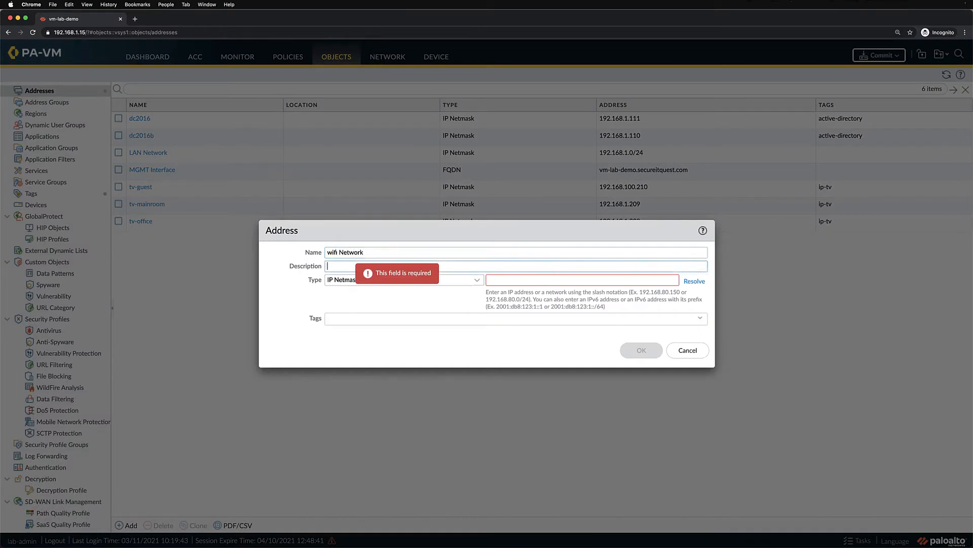
text(192.168.)
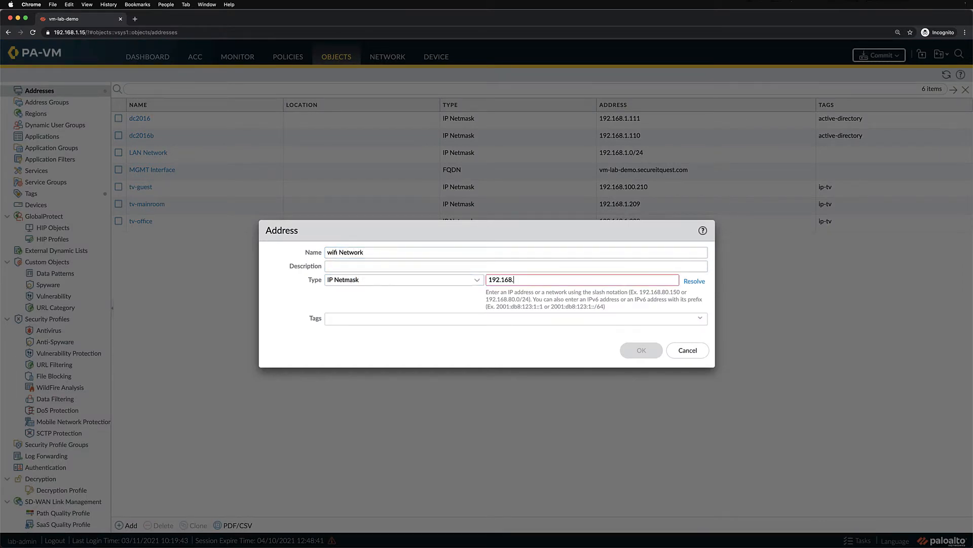
text(100.0/24)
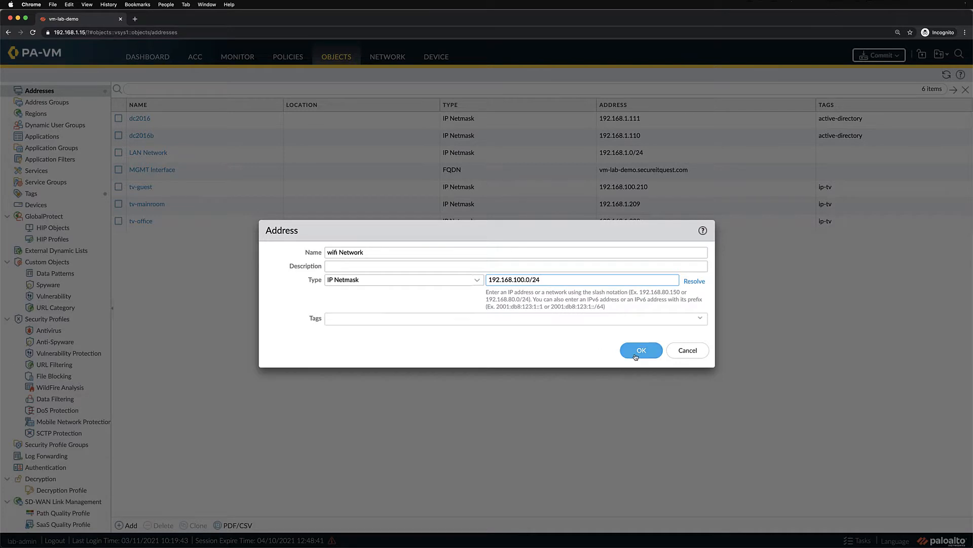
click(641, 350)
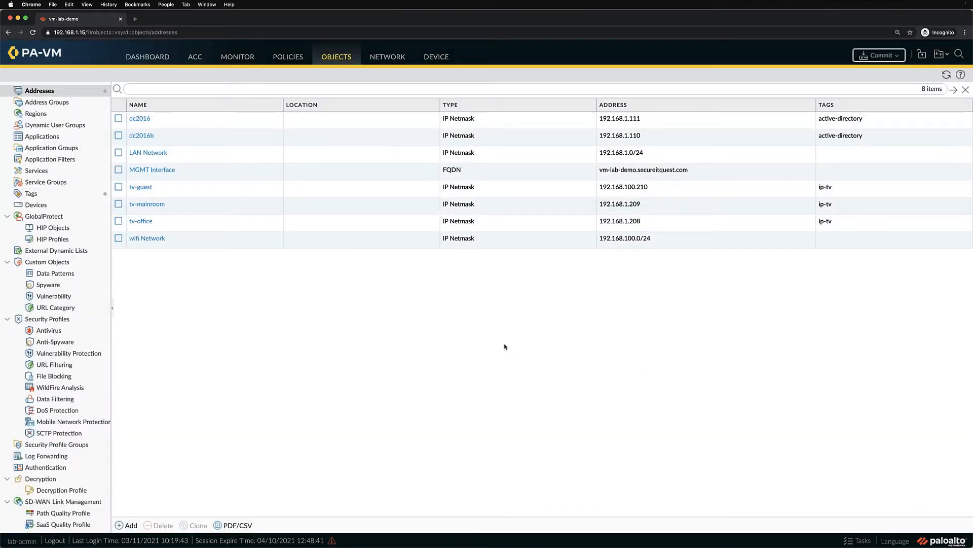
Step: Create a static address group named DC Static with description Domain Controllers, containing the addresses dc2016 and dc2016b
click(60, 102)
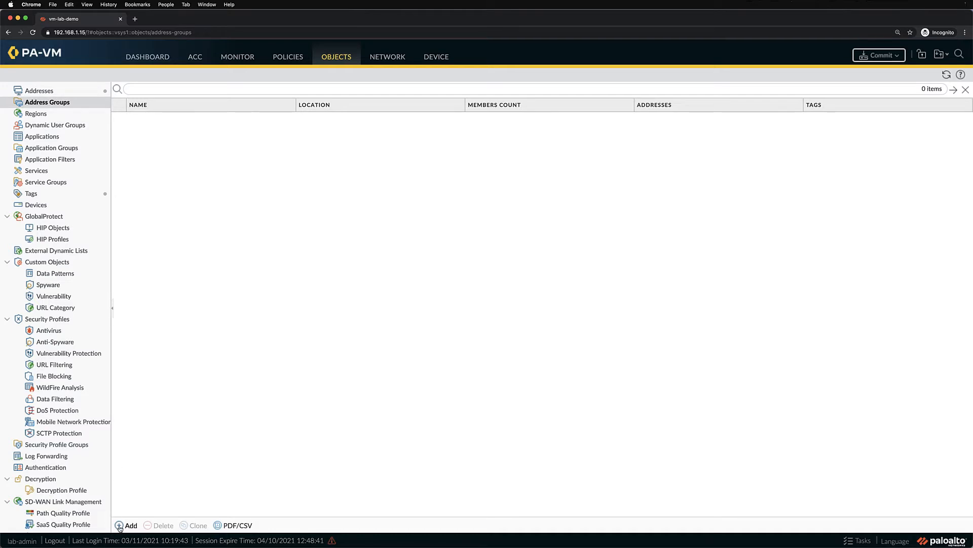
click(119, 526)
text(DC Static)
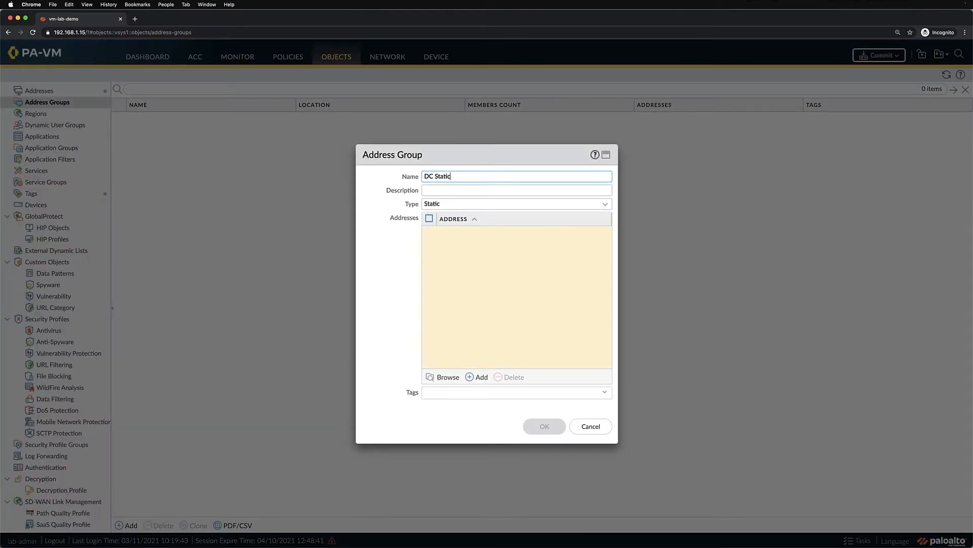
key(Tab)
text(Domain Controller)
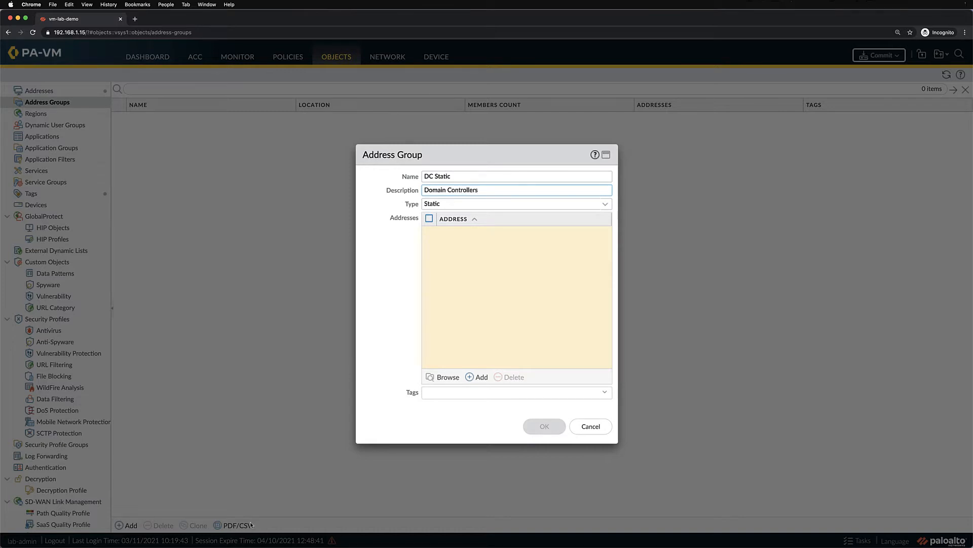
click(475, 376)
click(461, 261)
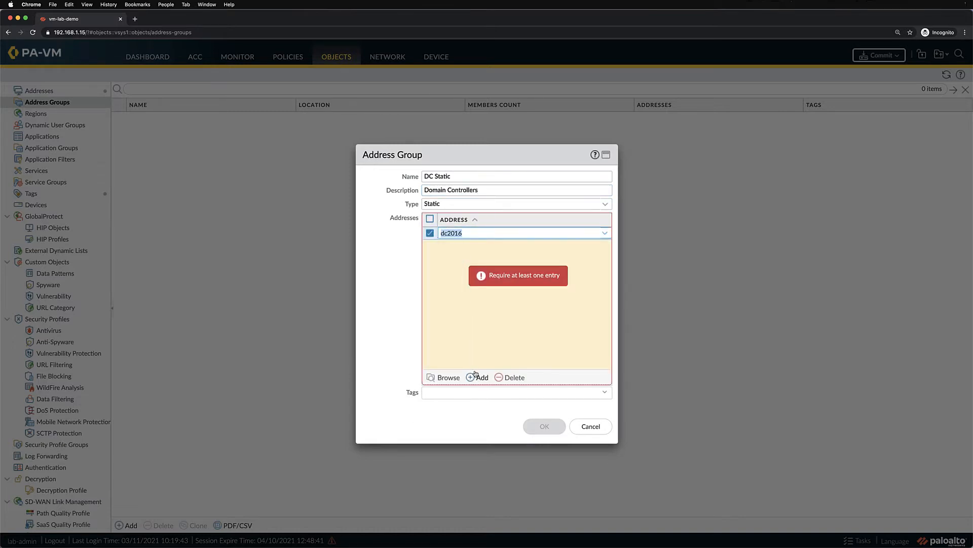
click(475, 376)
click(465, 283)
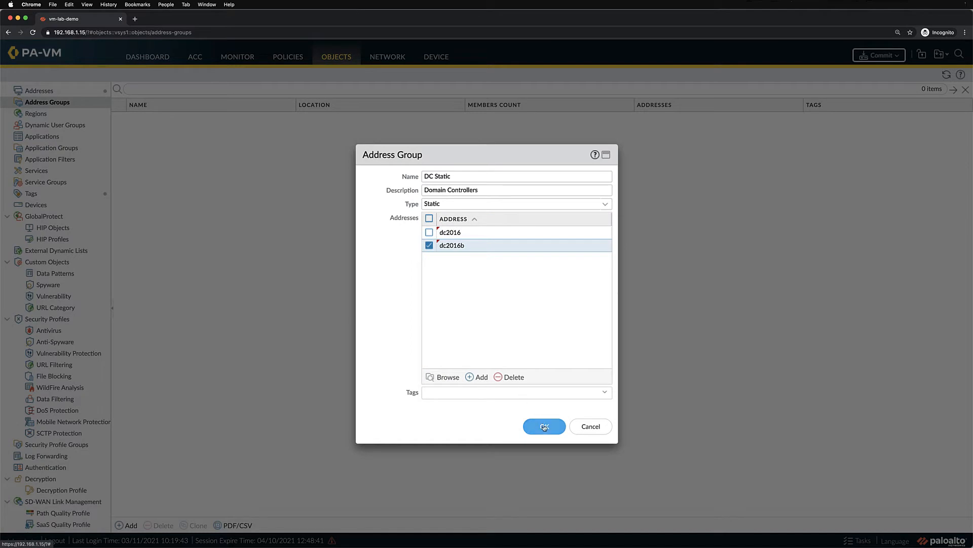
click(544, 426)
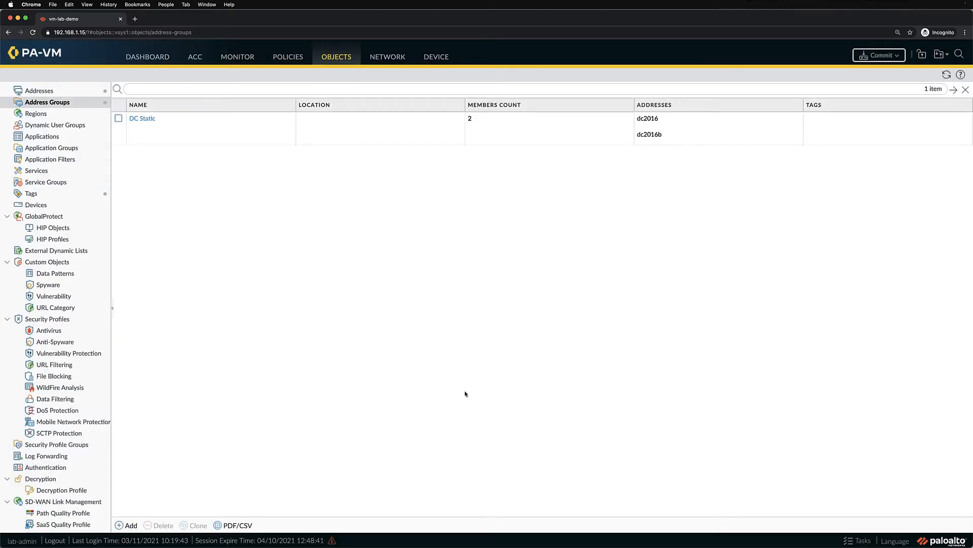
Step: Create a dynamic address group named DC Dynamic that matches the active-directory tag
click(123, 525)
text(DC Dynamic)
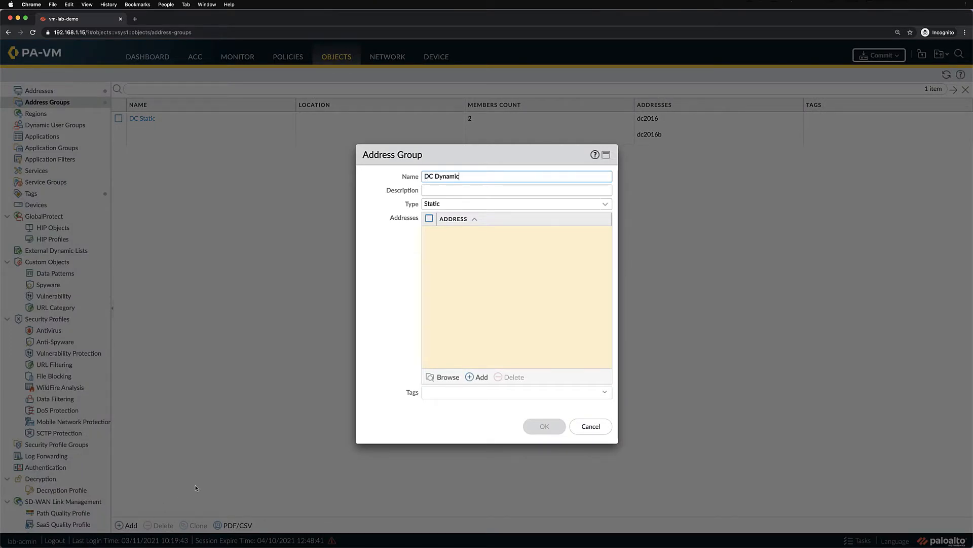
click(605, 204)
click(500, 228)
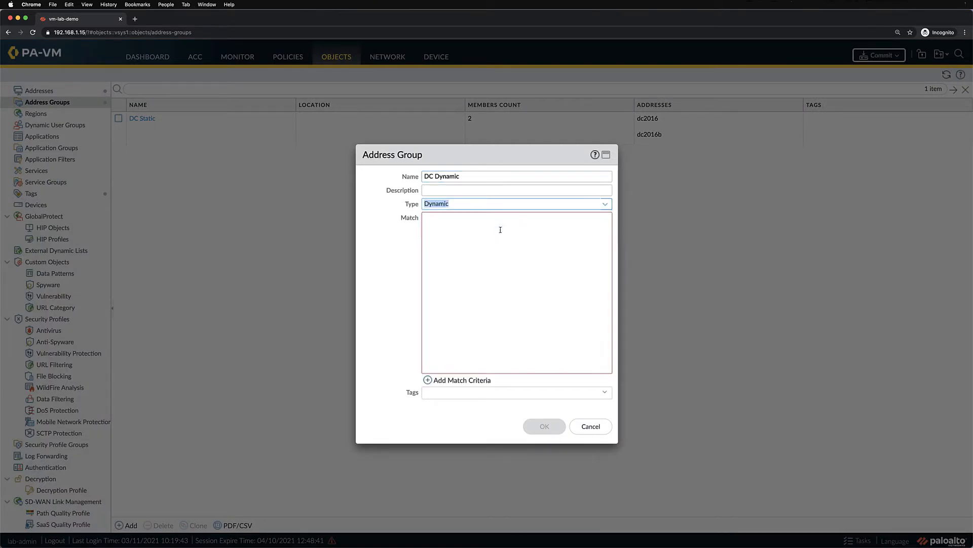
click(428, 380)
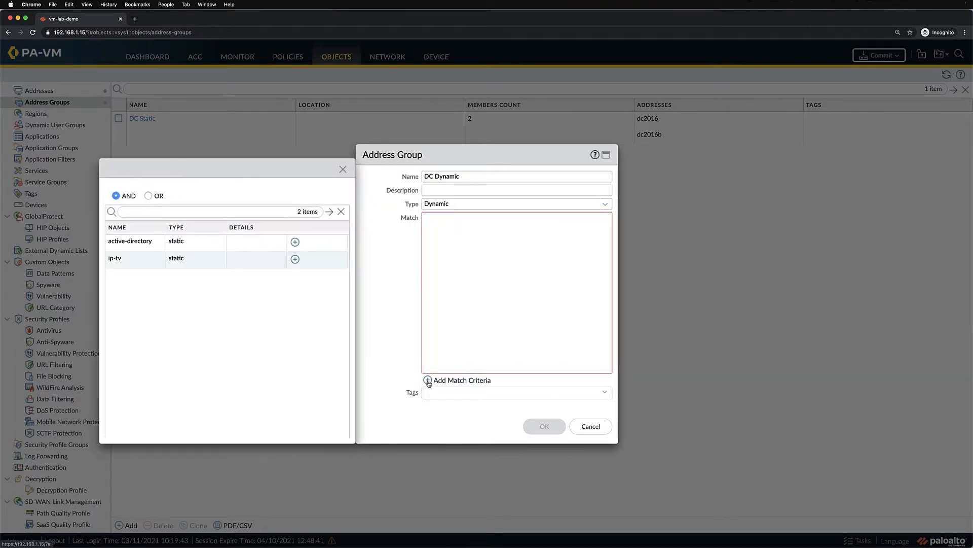
click(294, 244)
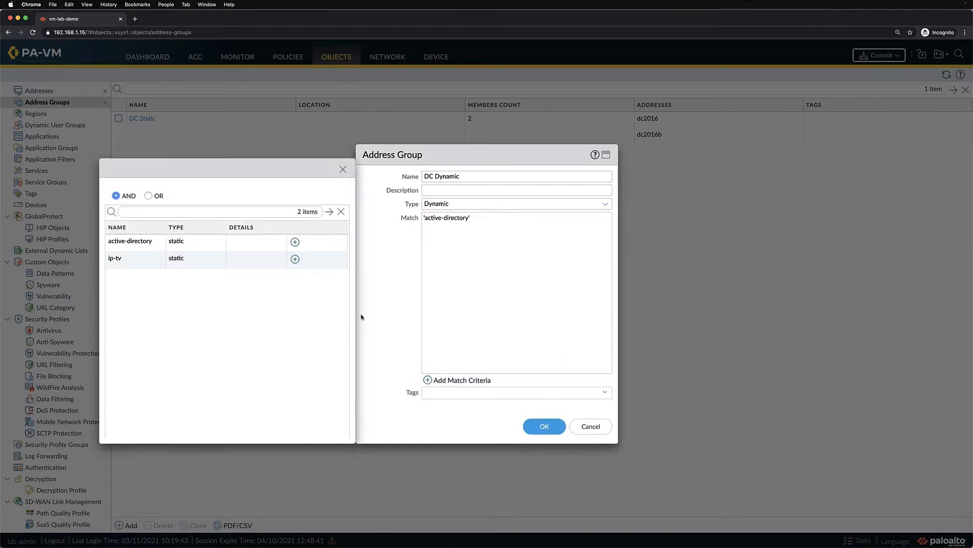
click(538, 429)
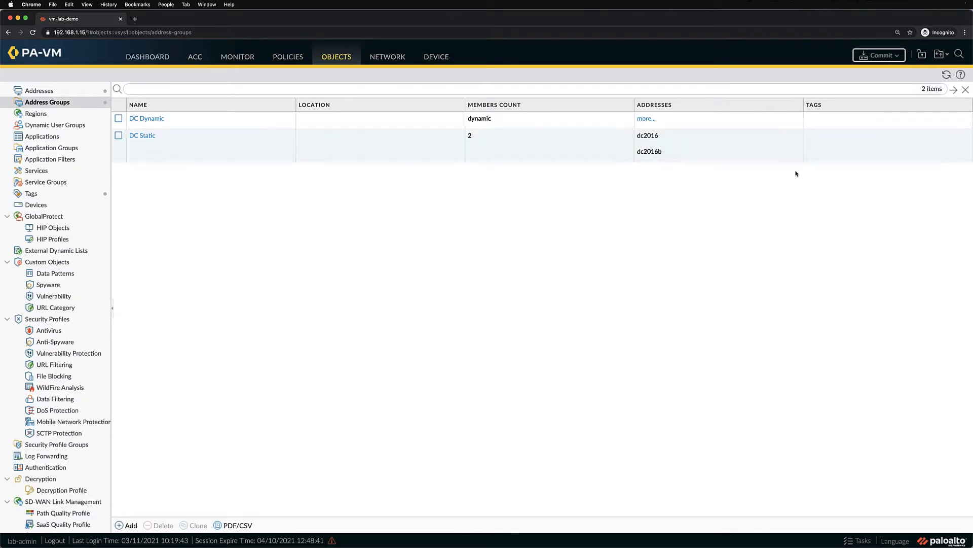
Step: Commit all configuration changes and check the member addresses of the DC Dynamic group
click(868, 58)
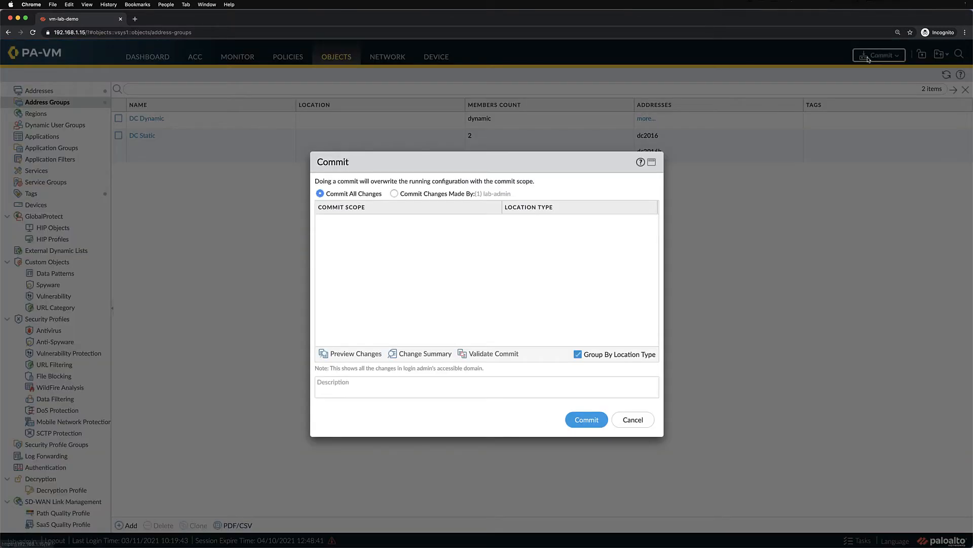
click(585, 421)
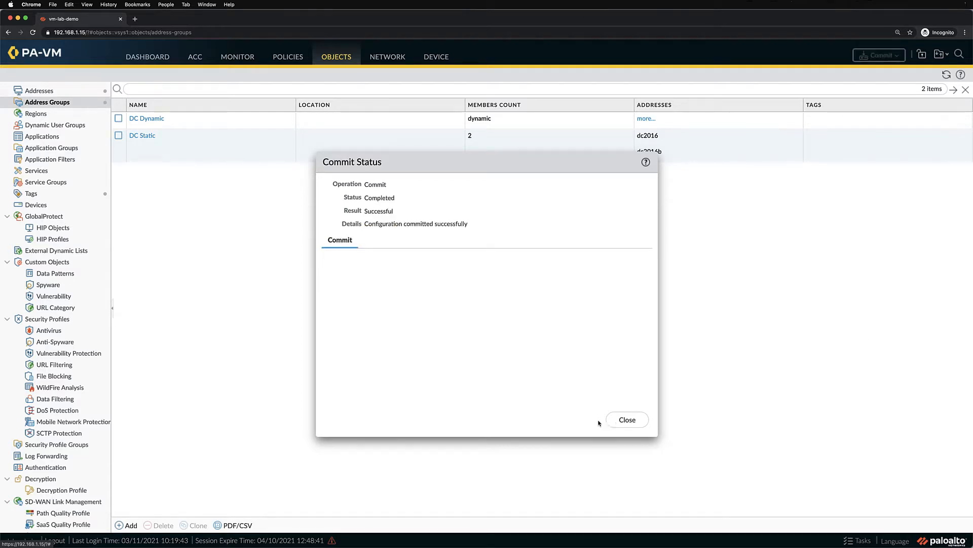
click(627, 419)
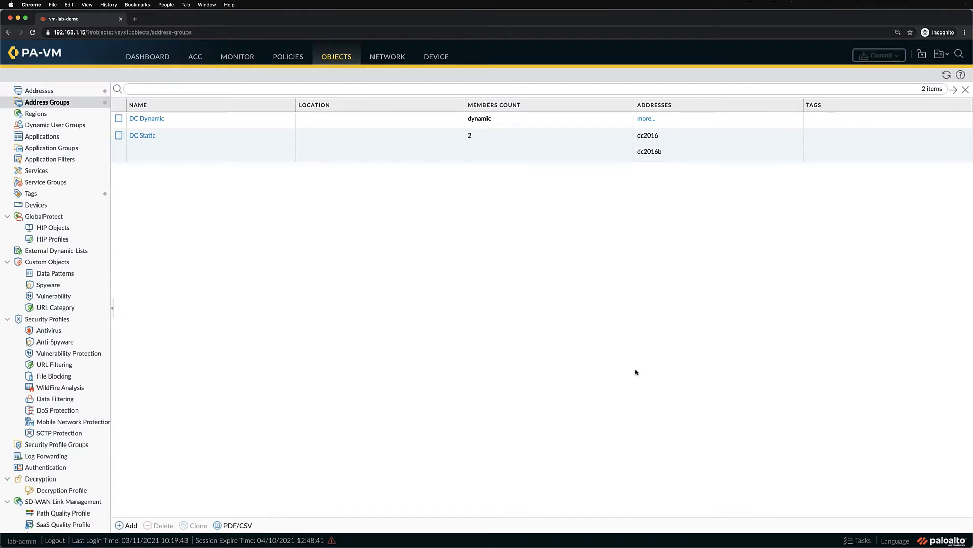
click(646, 118)
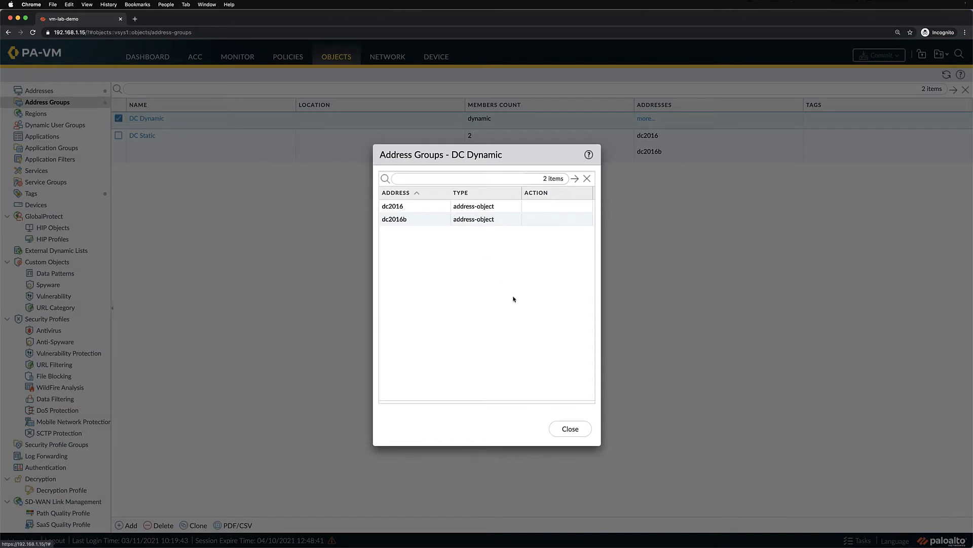
click(565, 428)
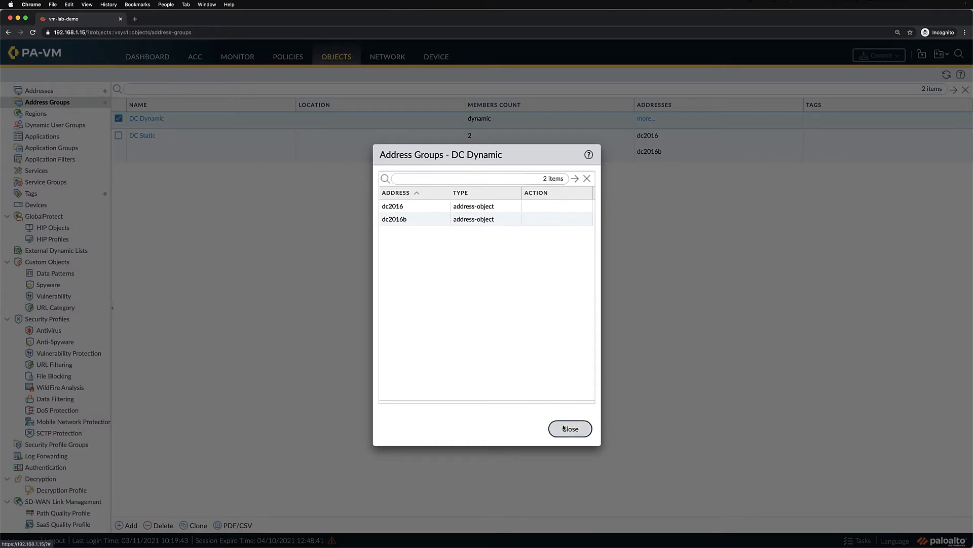
Step: Create a dynamic address group named IP Televisions that matches the ip-tv tag
click(130, 526)
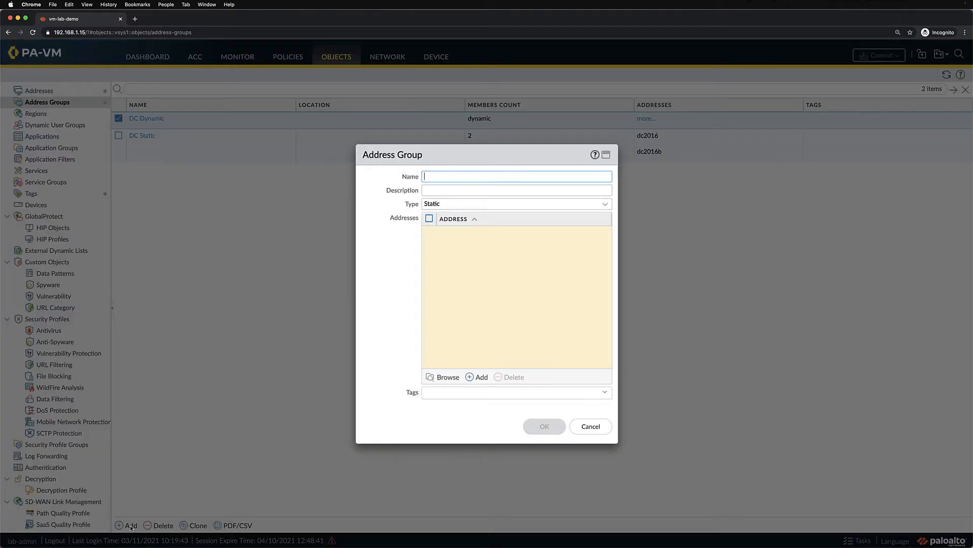
text(IP Televisions)
click(527, 204)
click(527, 230)
click(430, 381)
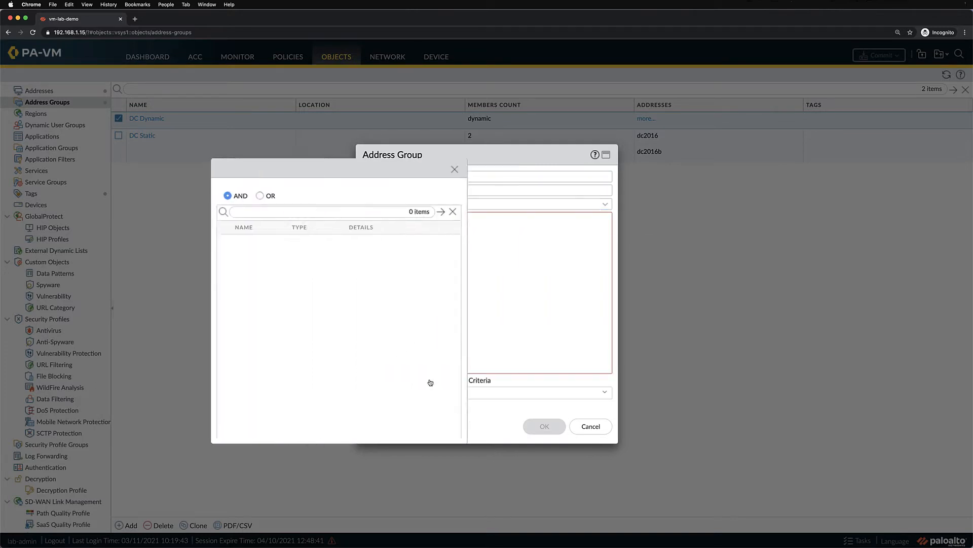
click(295, 259)
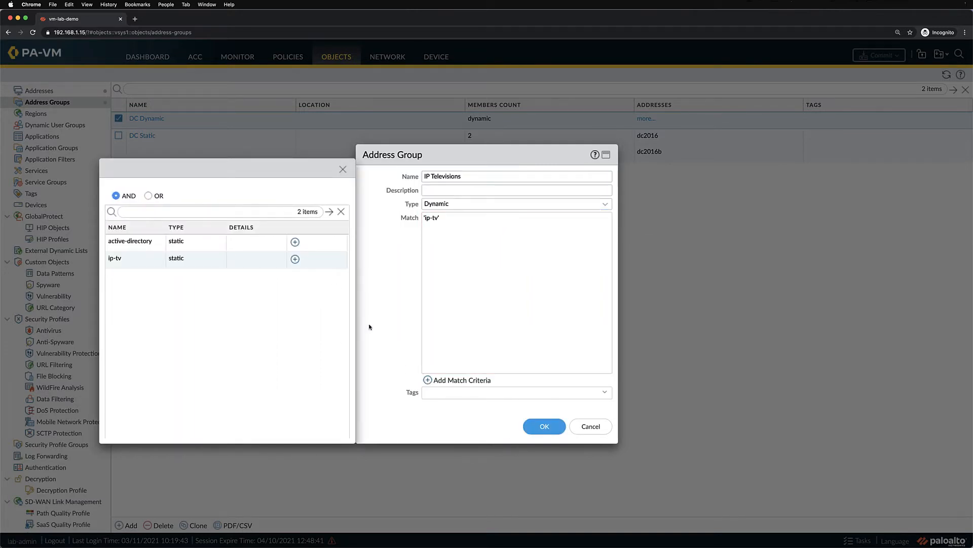
click(544, 426)
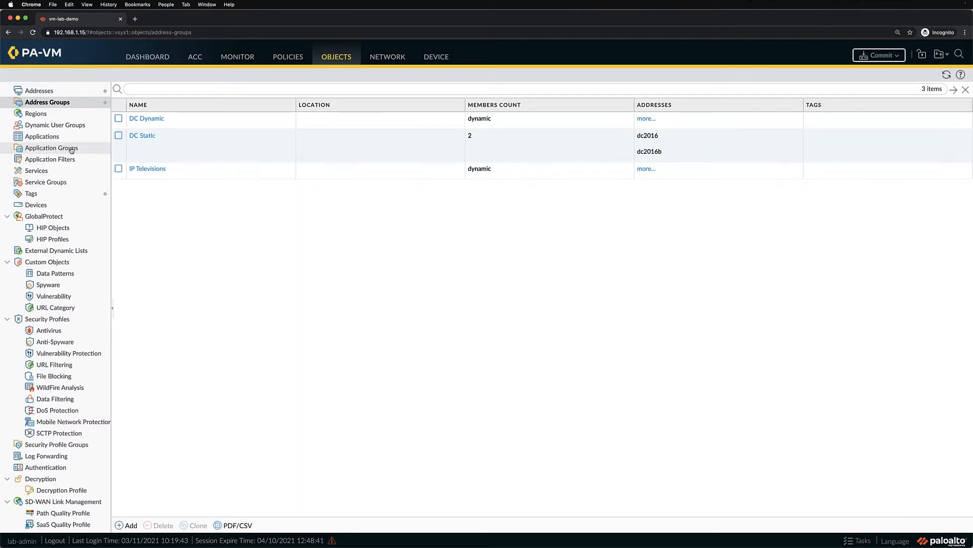
Step: Start a new region named Lab Networks with geo location enabled, latitude 27.943 and longitude -82.454
click(40, 117)
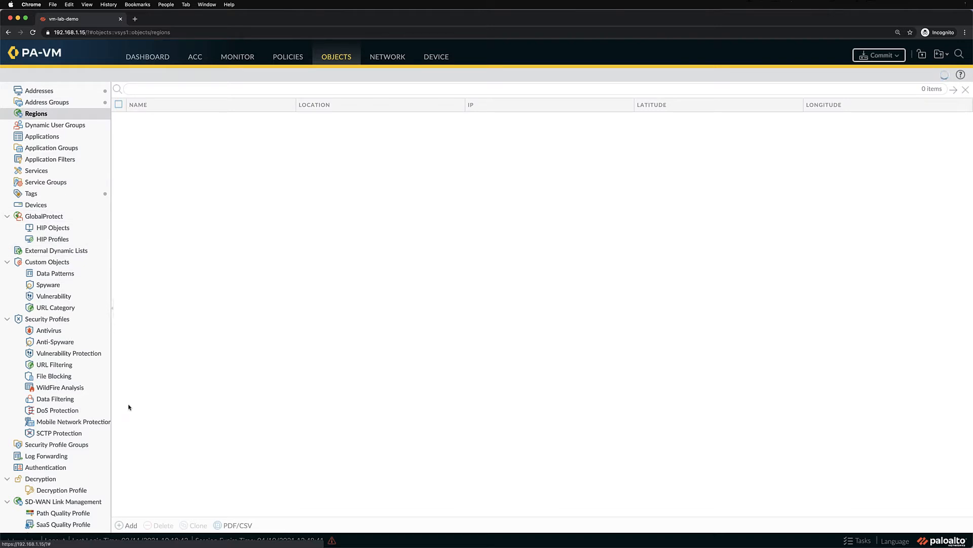
click(131, 526)
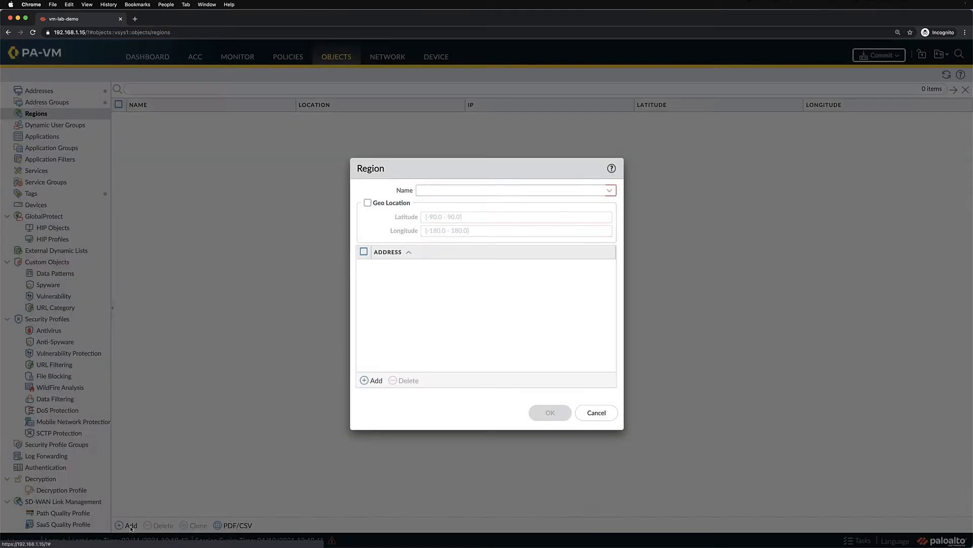
text(Lab)
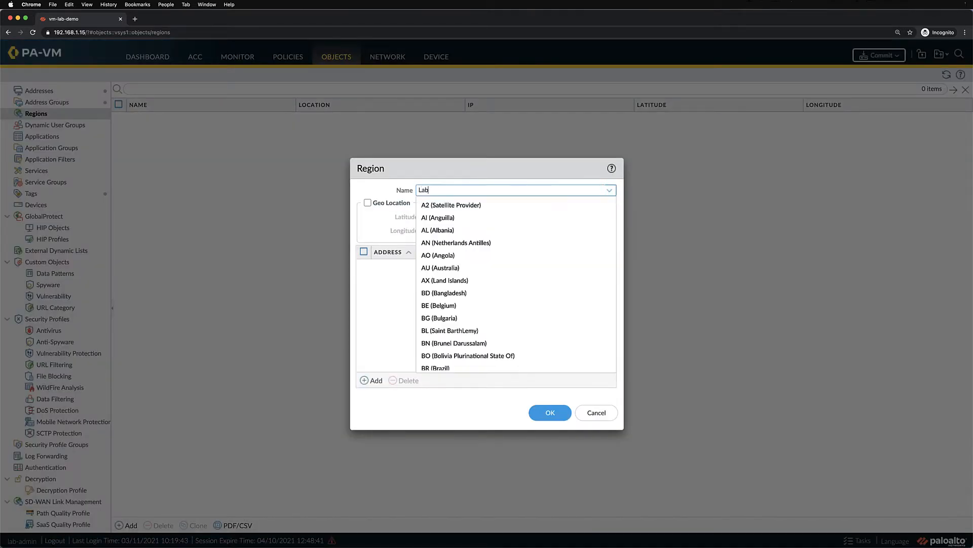
text( Networks)
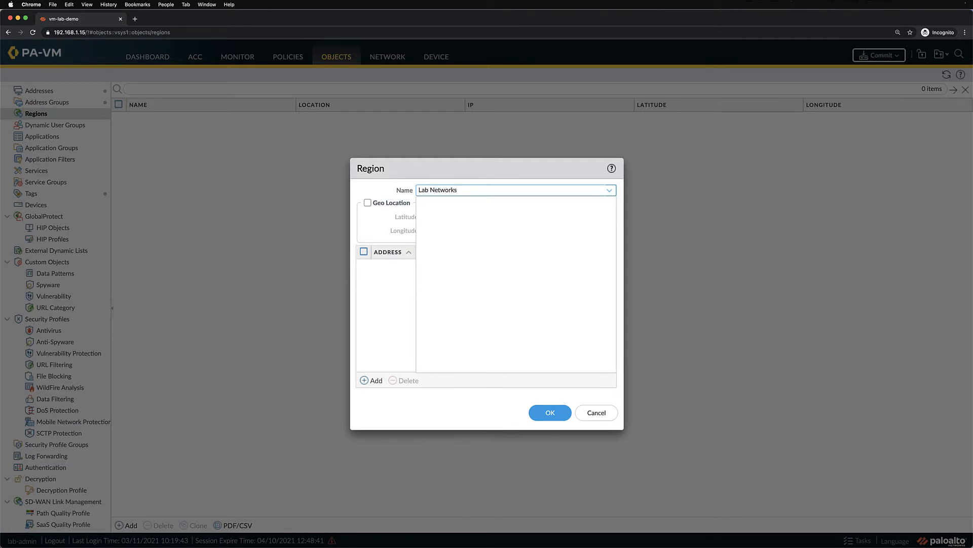
click(157, 487)
click(367, 203)
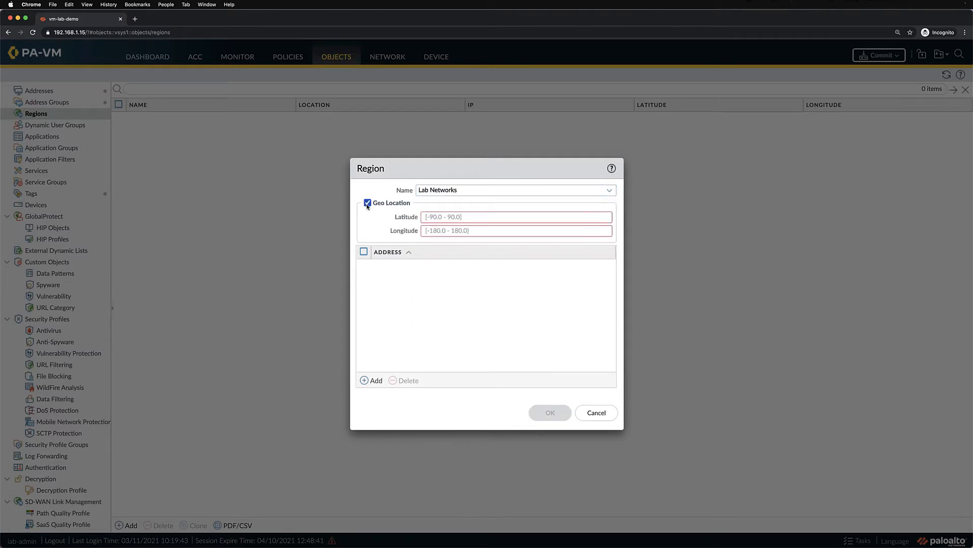
click(426, 217)
text(27.943)
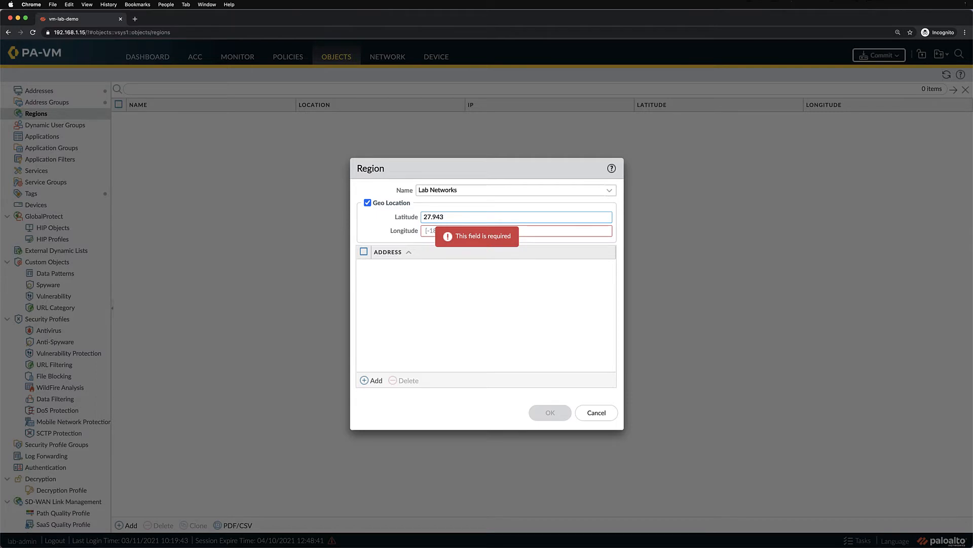
key(Tab)
text(-82)
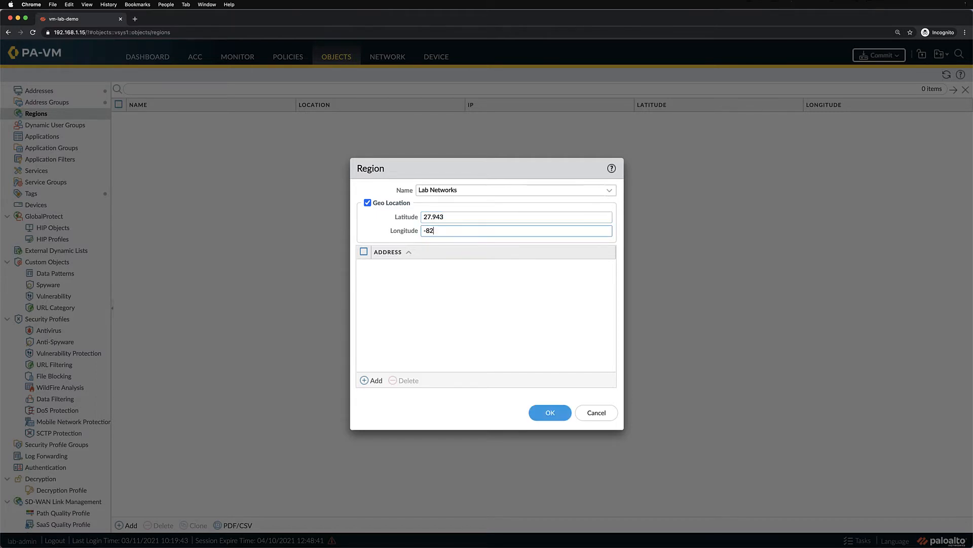
Step: Add the subnets 192.168.1.0/24 and 192.168.100.0/24 to the Lab Networks region's addresses
click(374, 381)
text(192.168.1.0/24)
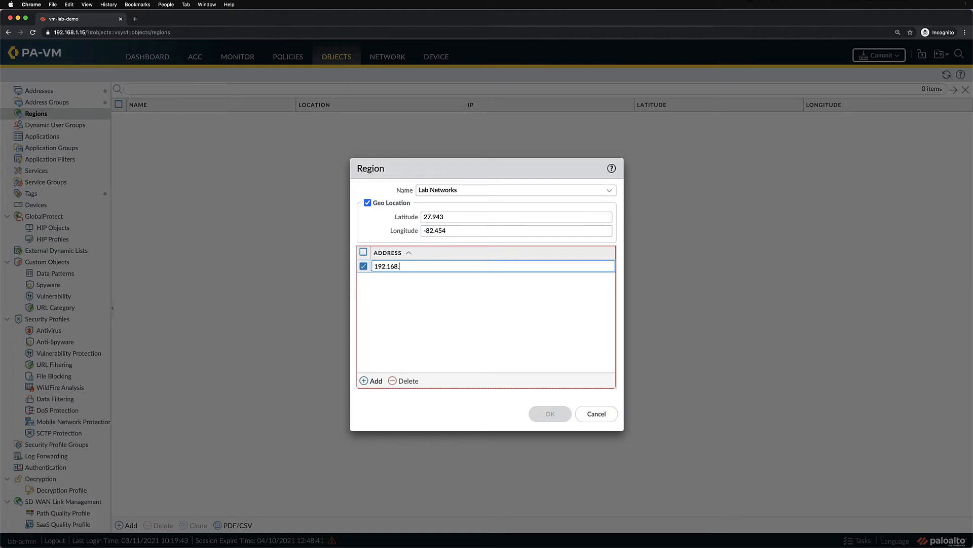
click(373, 381)
text(192.168.100)
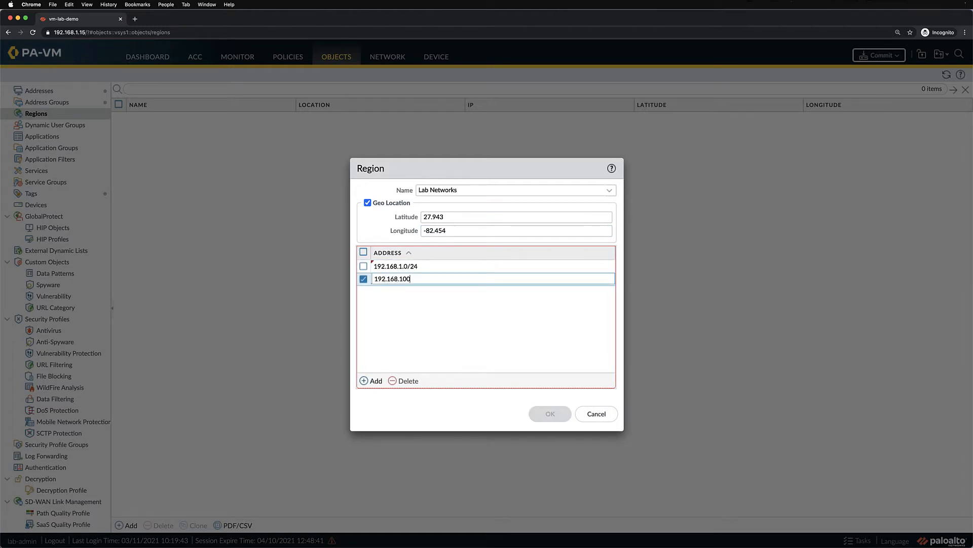
text(.0/24)
click(383, 400)
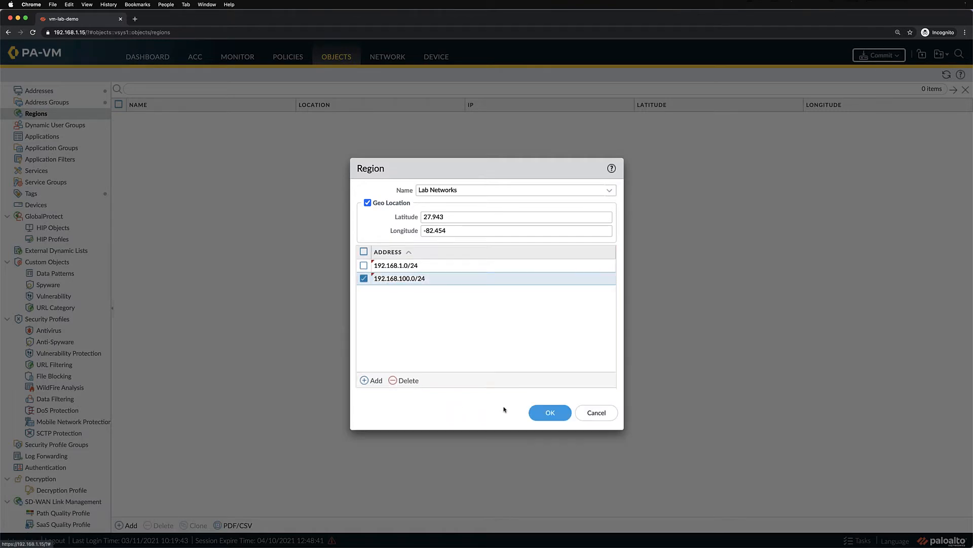
Step: Save the Lab Networks region and commit all configuration changes
click(549, 413)
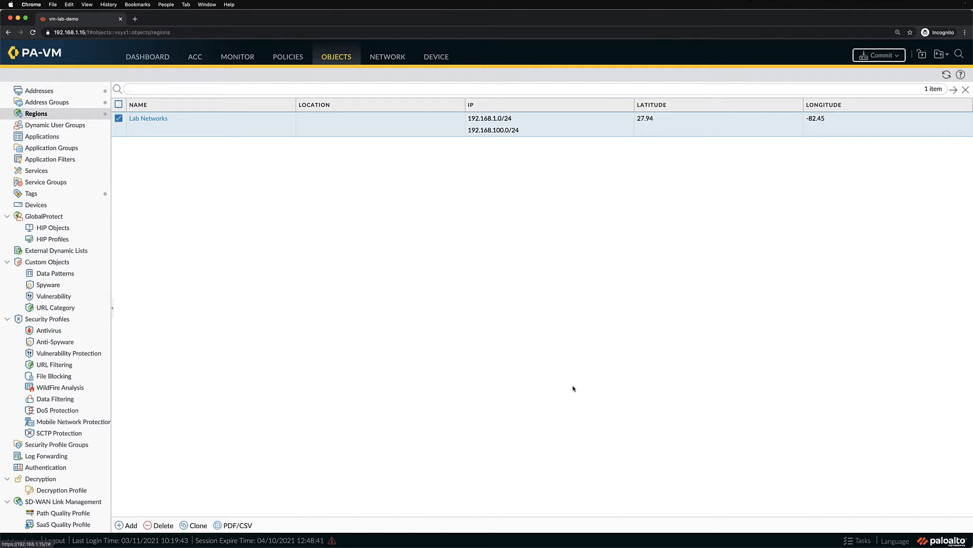
click(866, 60)
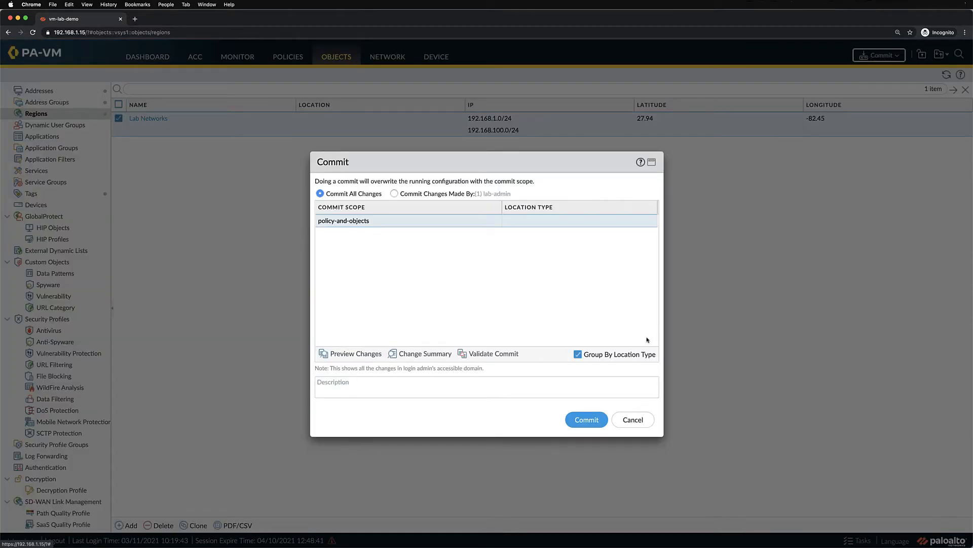
click(588, 420)
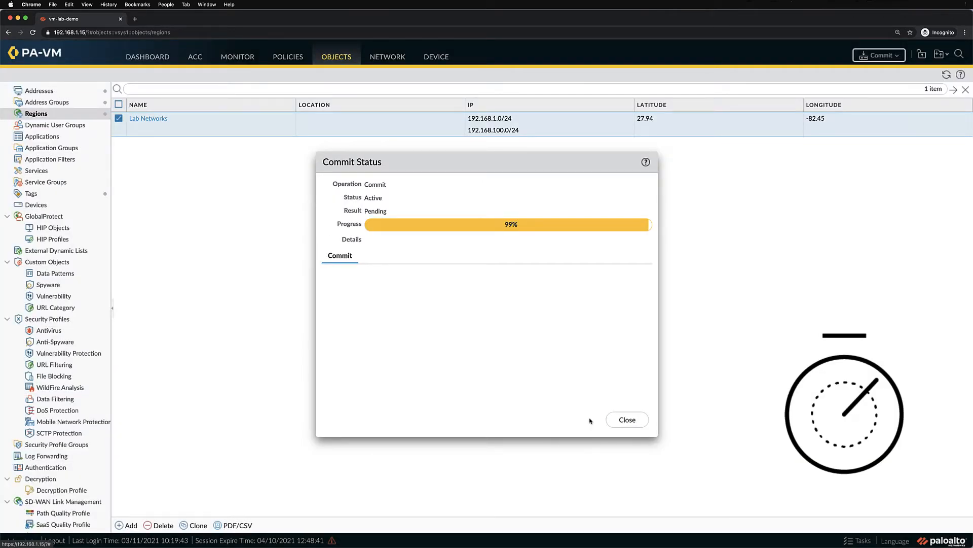
click(622, 420)
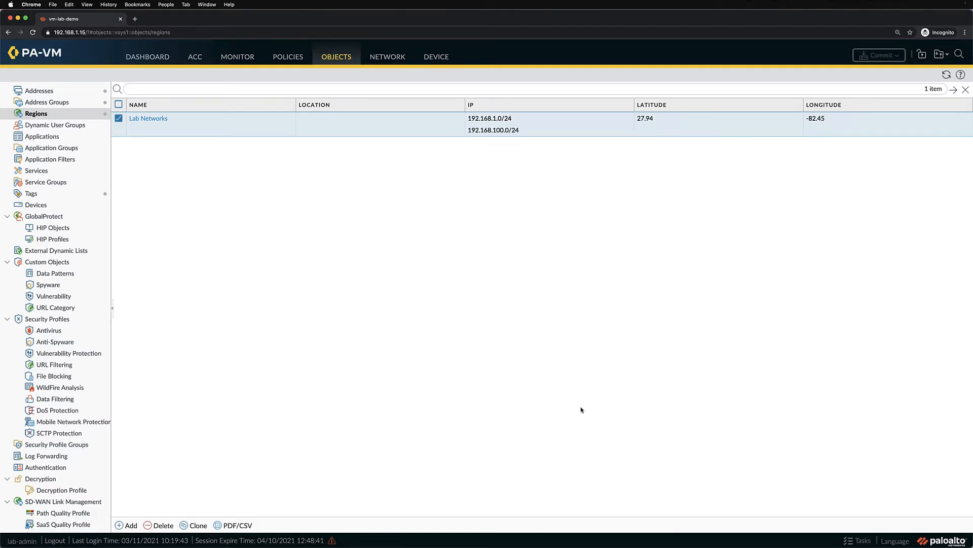
Step: Check the member addresses of the IP Televisions address group
click(47, 103)
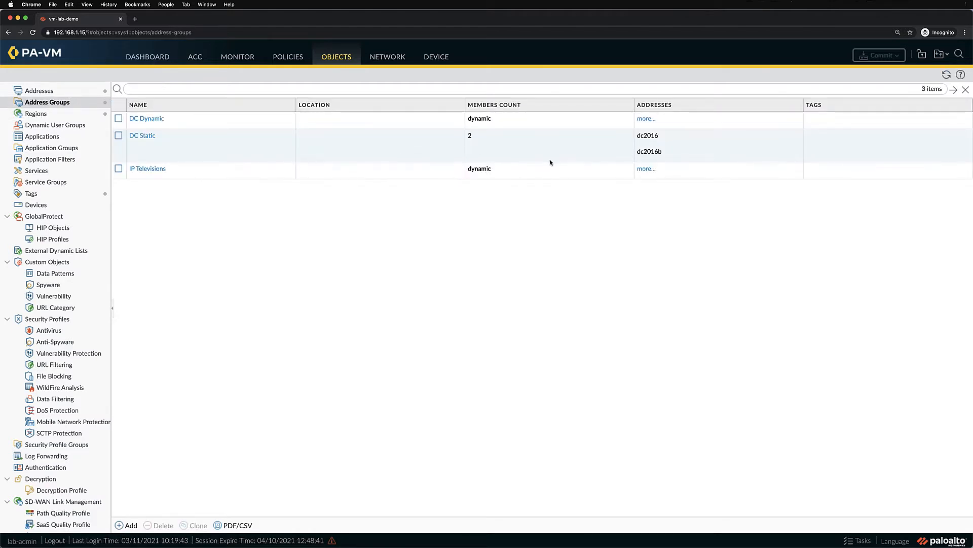
click(643, 170)
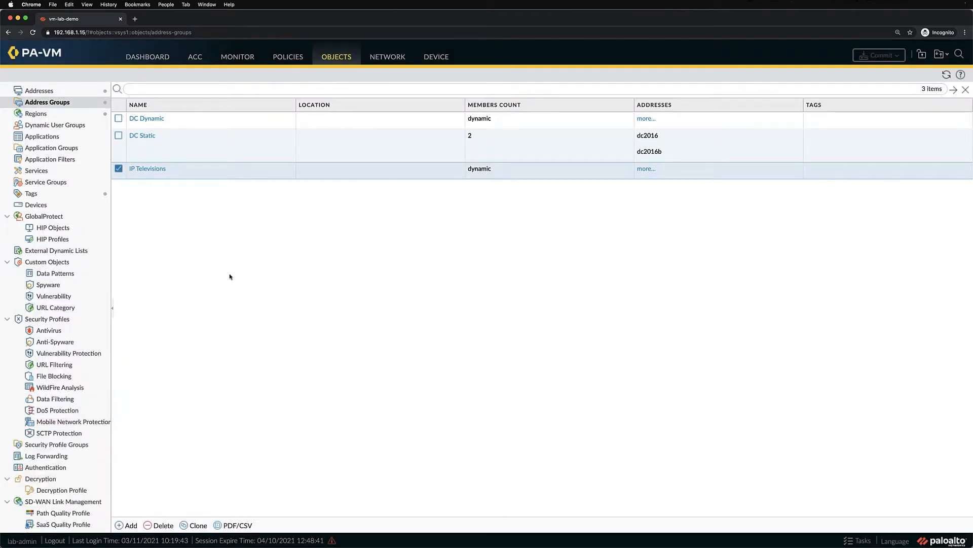
Step: Start a new application group named General Networking and add the dns and ping applications to it
click(25, 151)
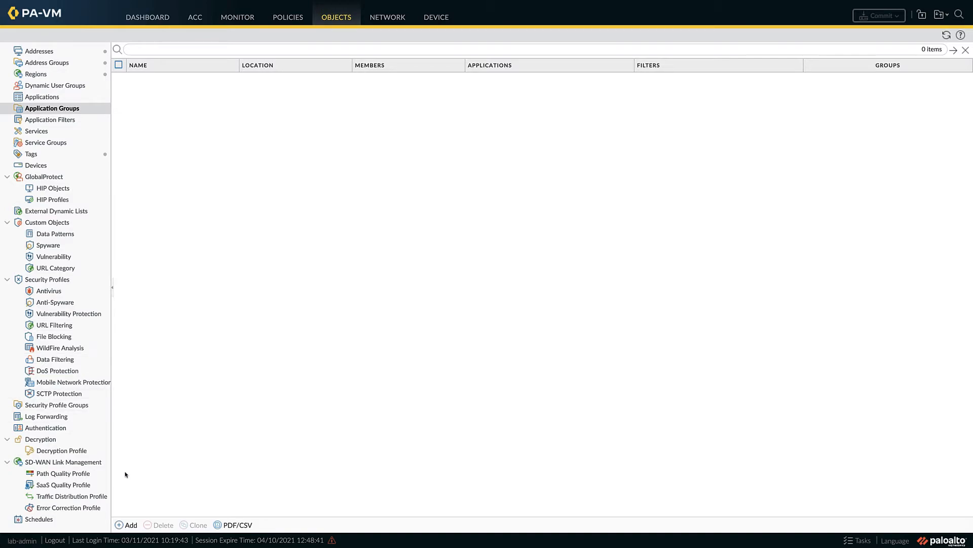
click(129, 525)
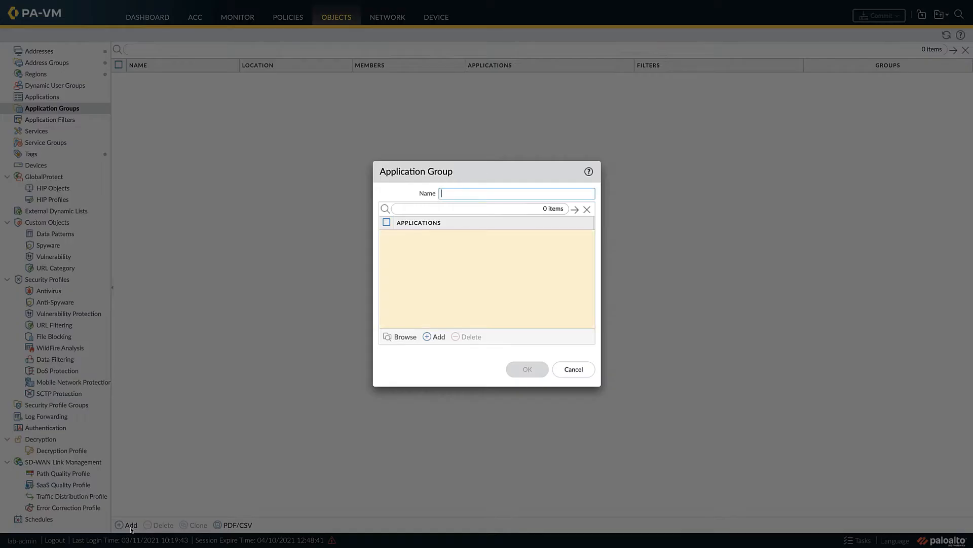
text(General Networking)
click(434, 336)
text(dns)
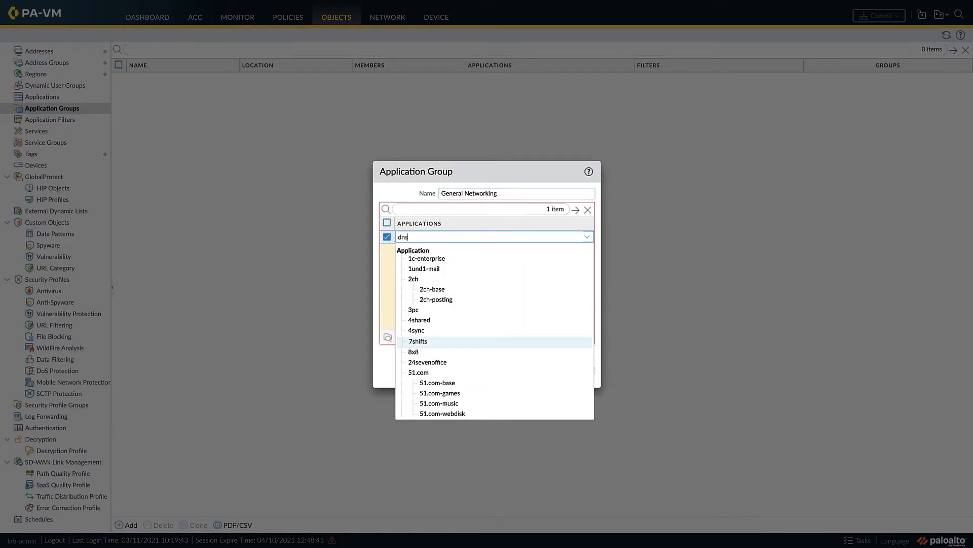
click(419, 281)
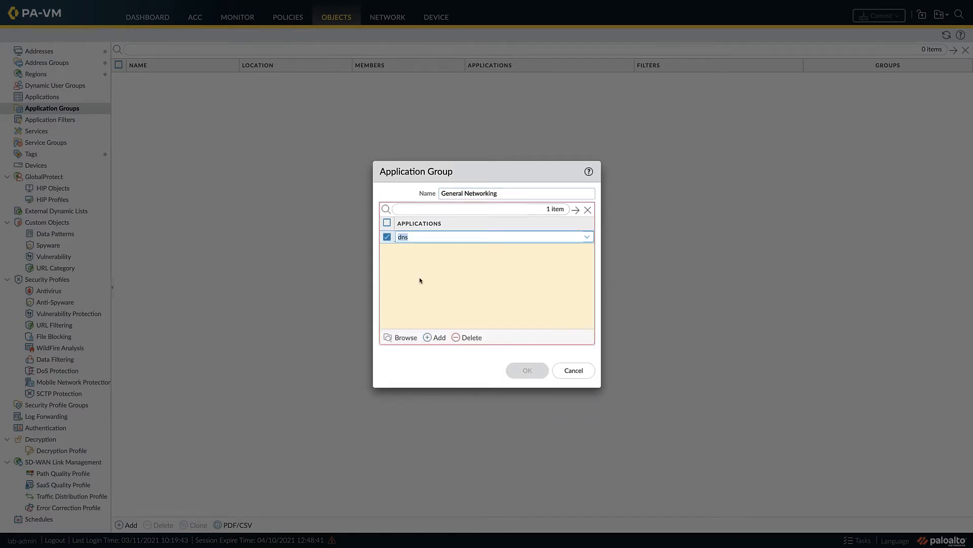
click(434, 337)
text(ping)
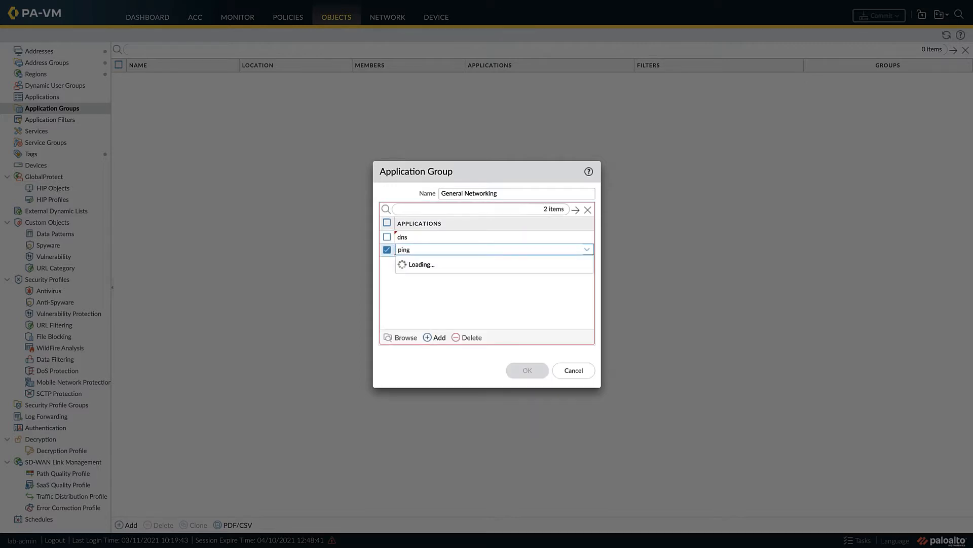
click(425, 297)
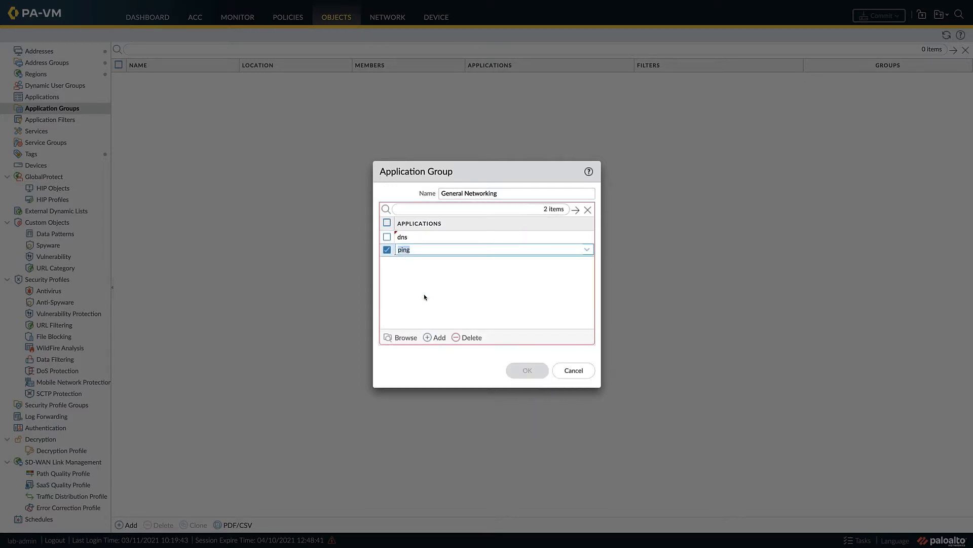
click(441, 286)
Step: Browse applications for the General Networking group, filtered to category networking, subcategory infrastructure and characteristic Widely used
drag(486, 176, 682, 167)
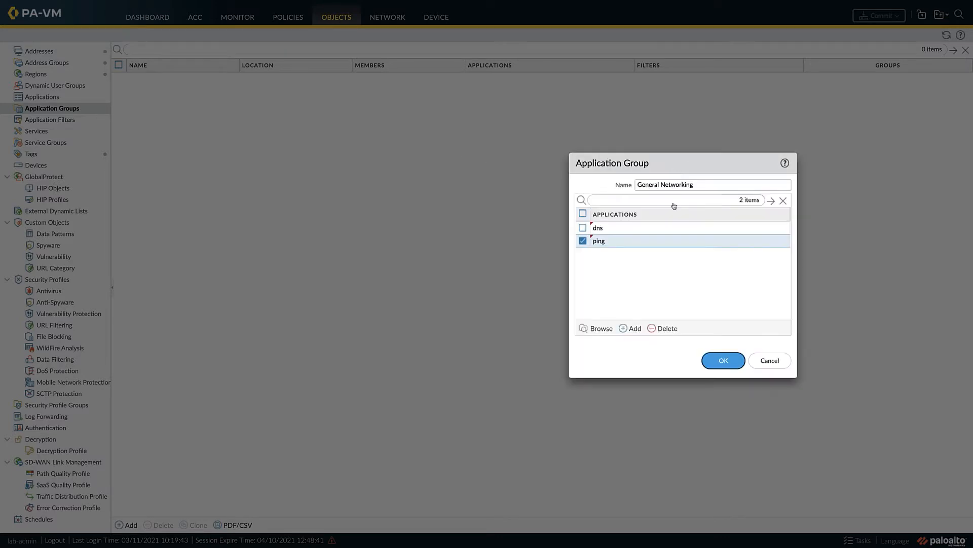
click(600, 329)
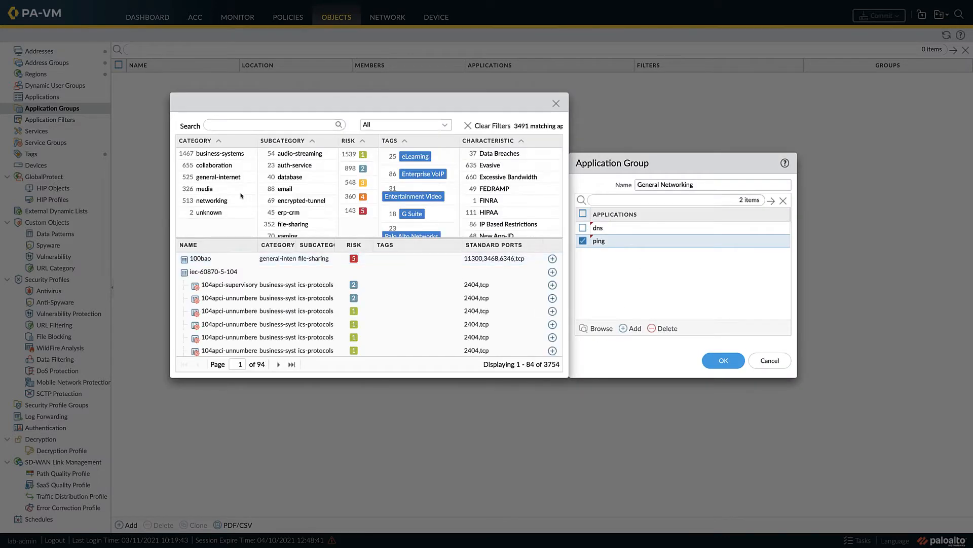
click(228, 201)
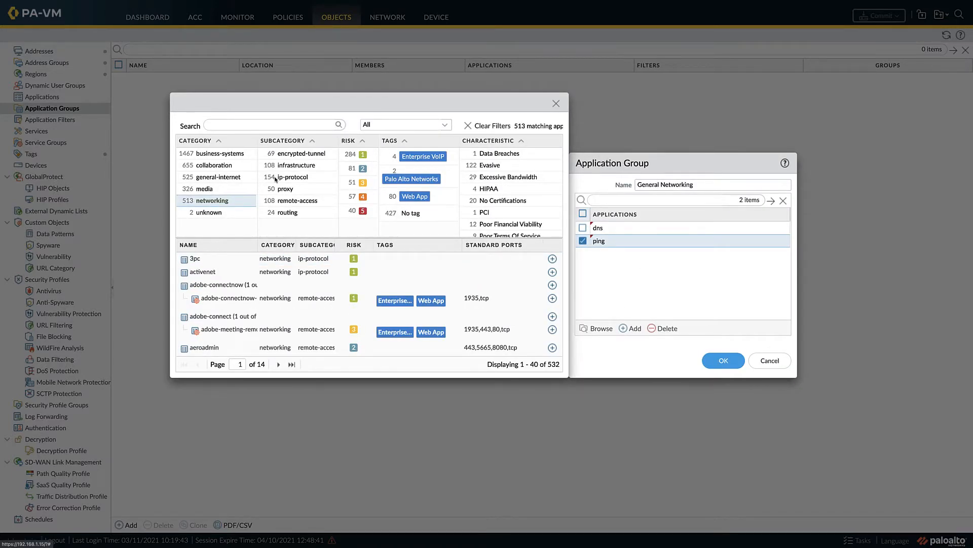
click(290, 167)
scroll(497, 213, down, 5)
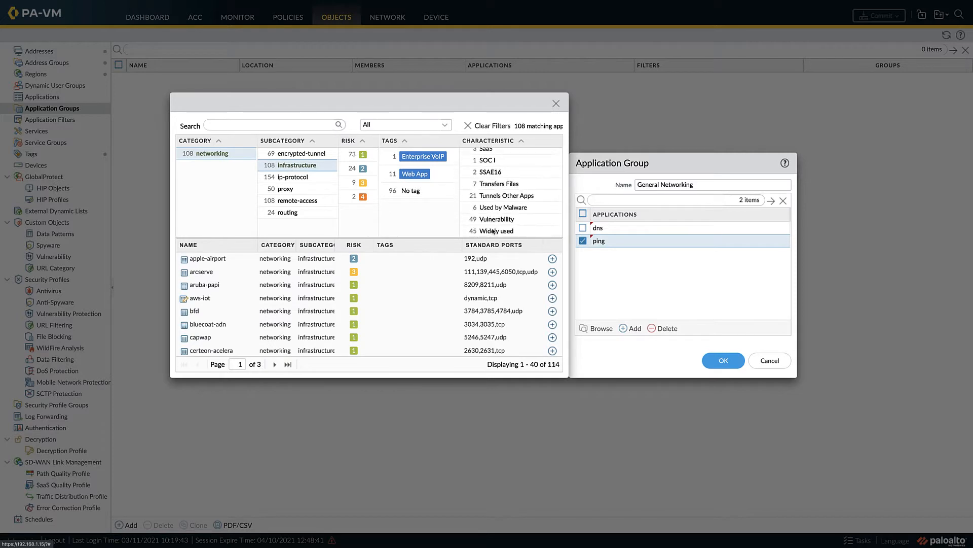
click(490, 232)
Step: Add the ntp, ocsp and stun applications from the filtered results to the General Networking group
scroll(334, 299, down, 5)
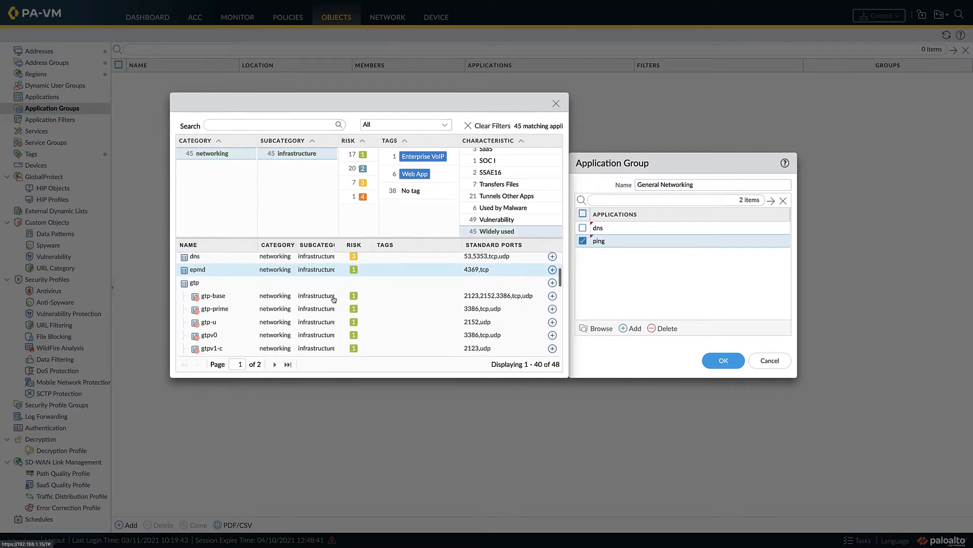
scroll(334, 299, down, 5)
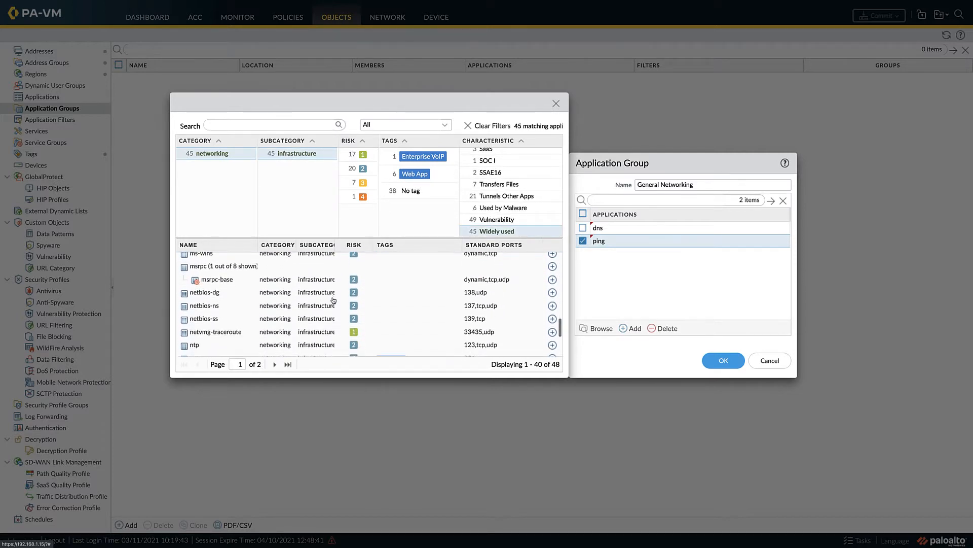
scroll(334, 299, down, 1)
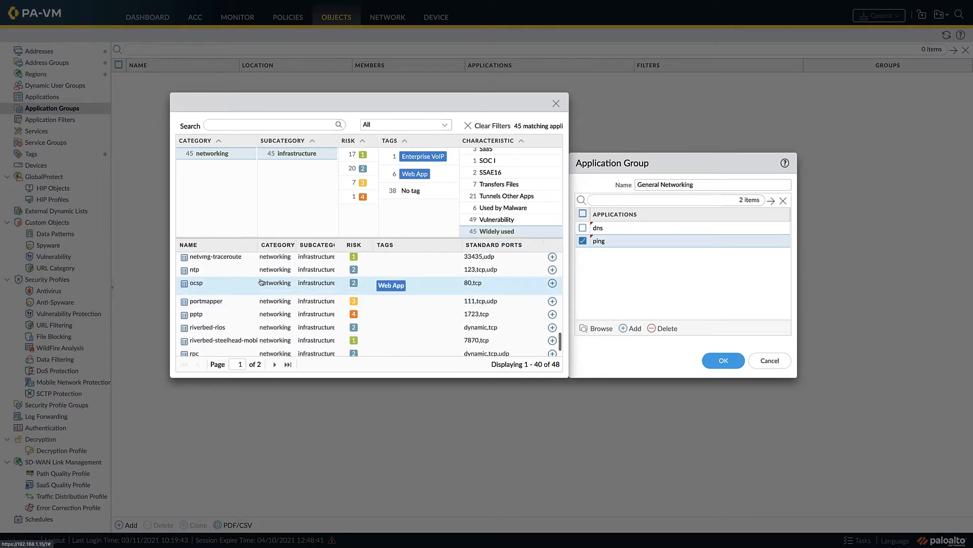
click(552, 270)
click(553, 283)
scroll(344, 335, down, 1)
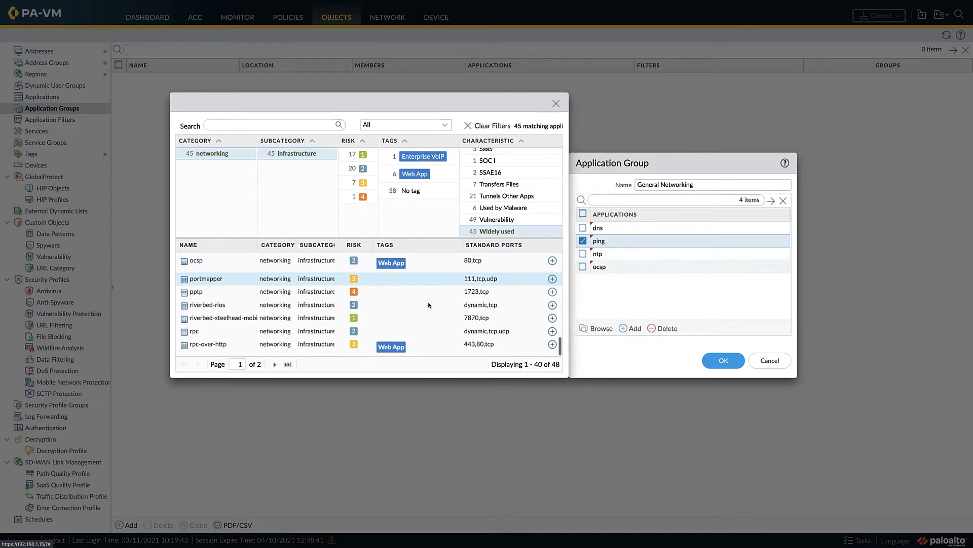
click(274, 364)
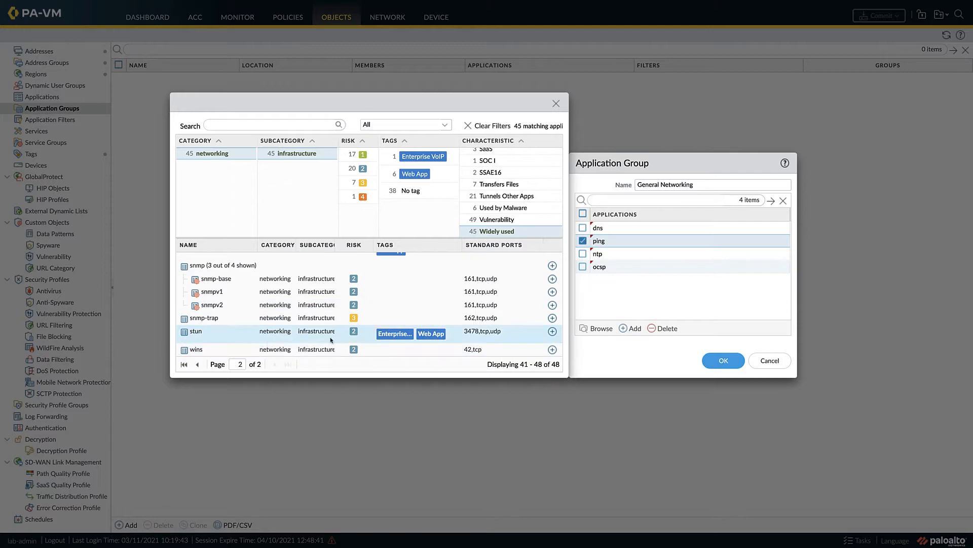
click(552, 331)
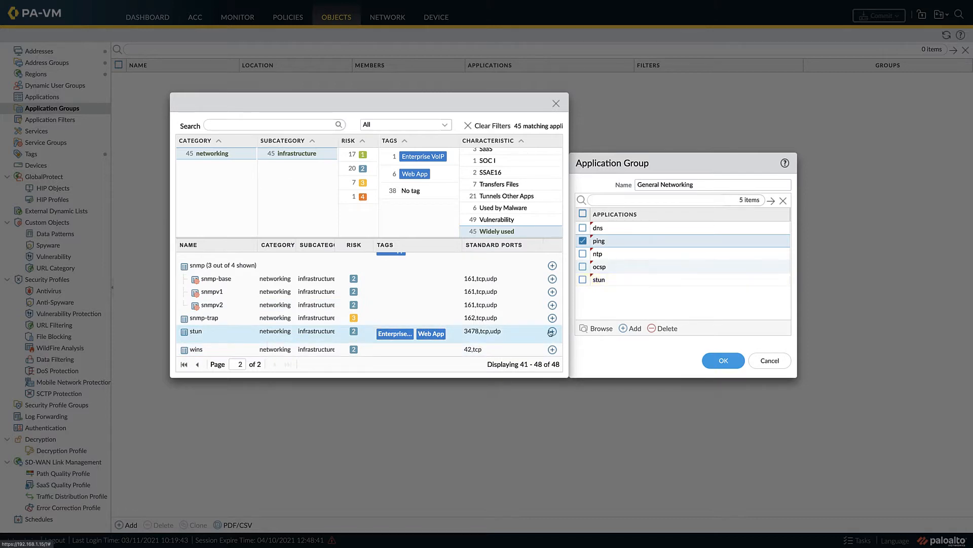
Step: Clear the application filters, search for quic, review its details and add it to the General Networking group
click(468, 126)
click(293, 125)
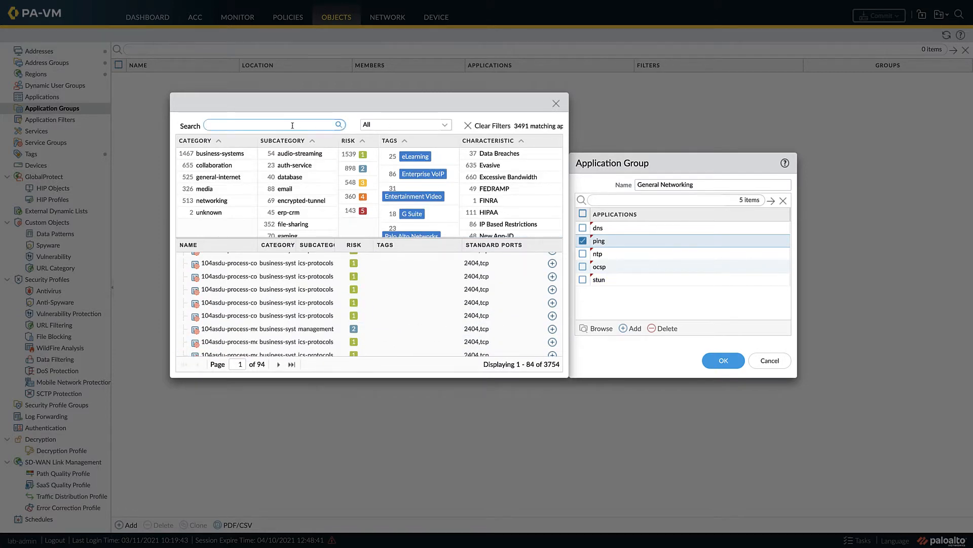
text(quic)
scroll(211, 281, up, 5)
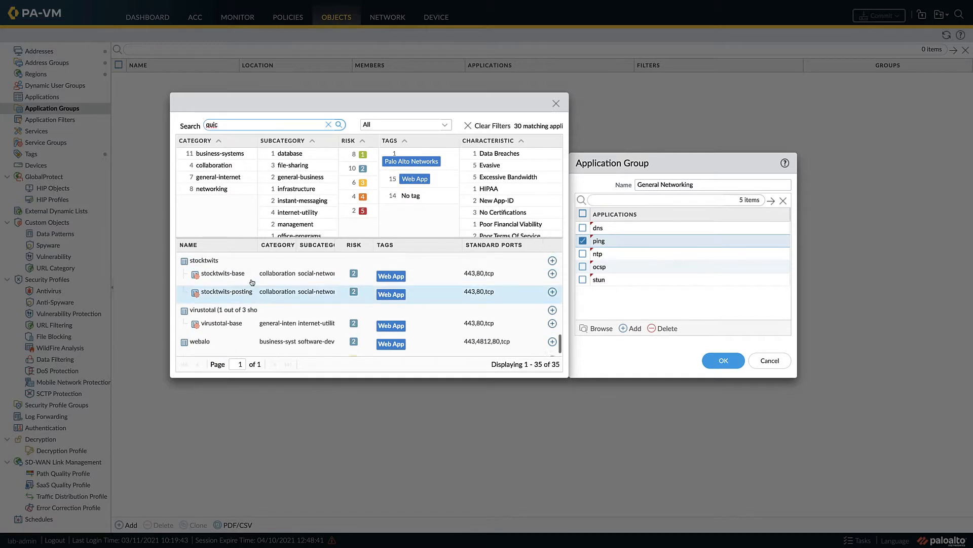
click(185, 279)
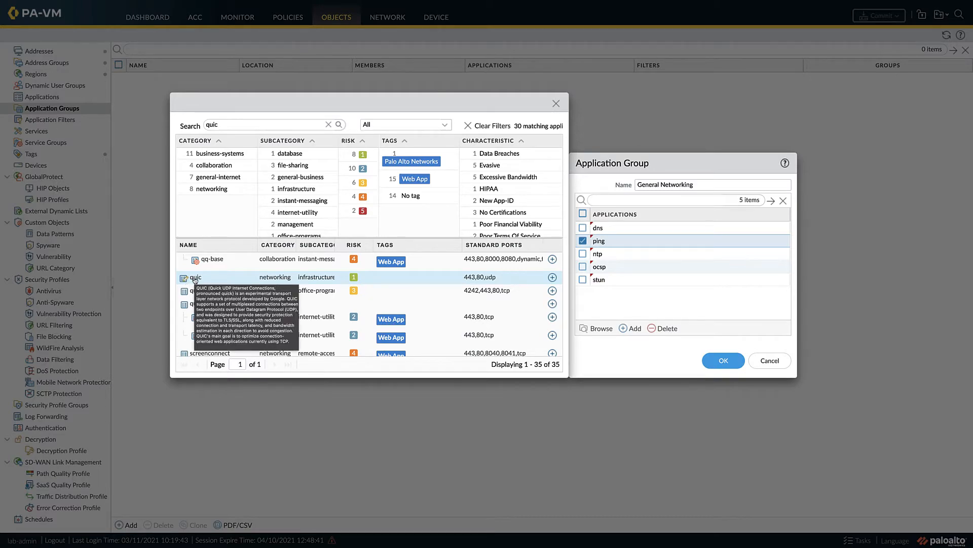
click(195, 278)
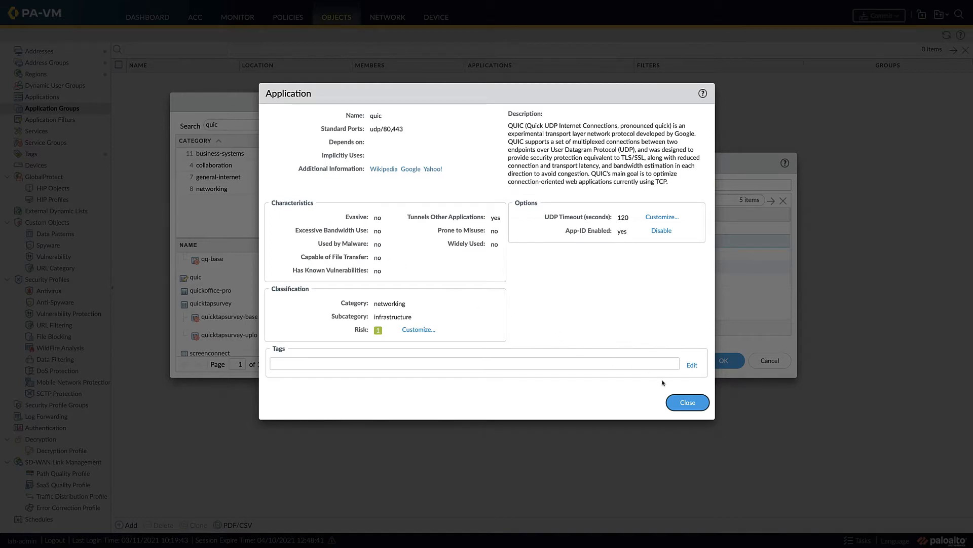
click(687, 402)
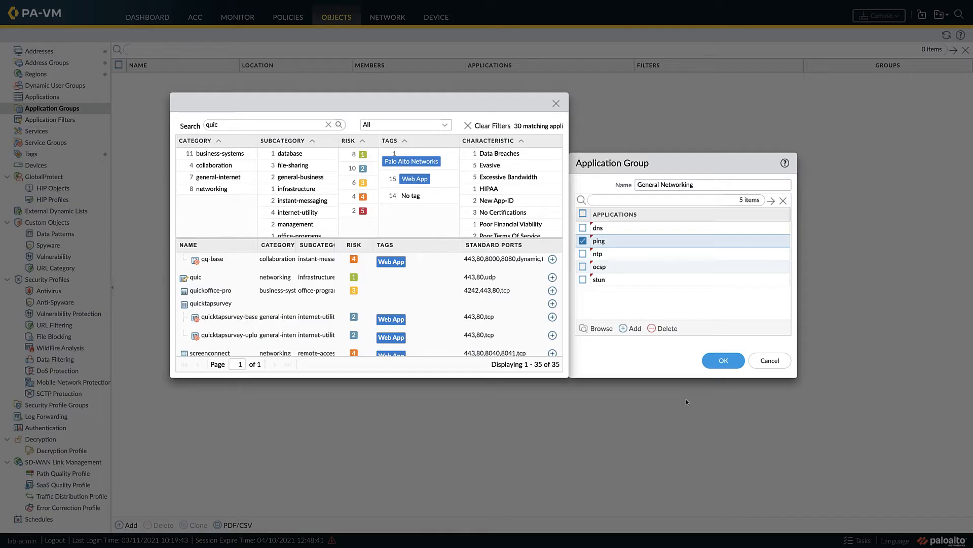
click(552, 278)
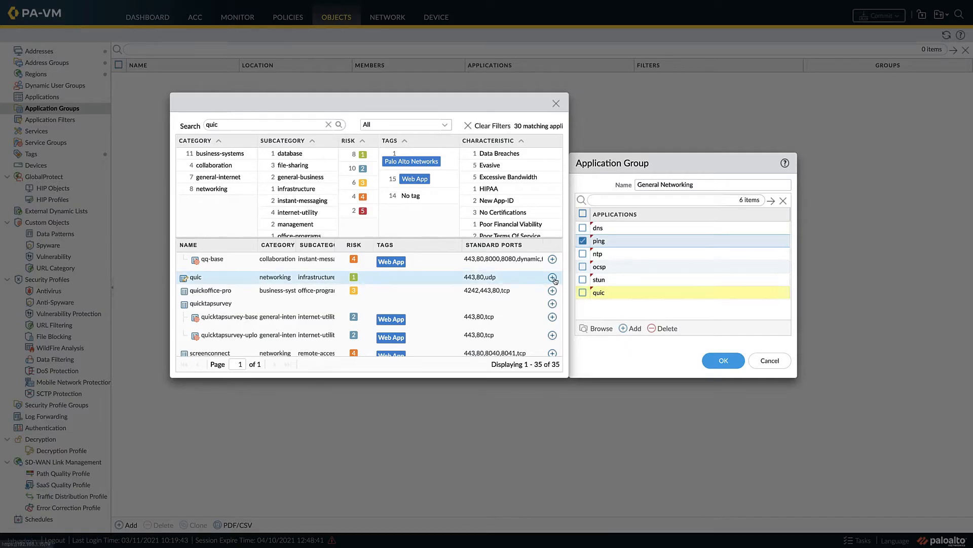
Step: Search for tracero, add the traceroute application to the General Networking group and save the group
click(329, 124)
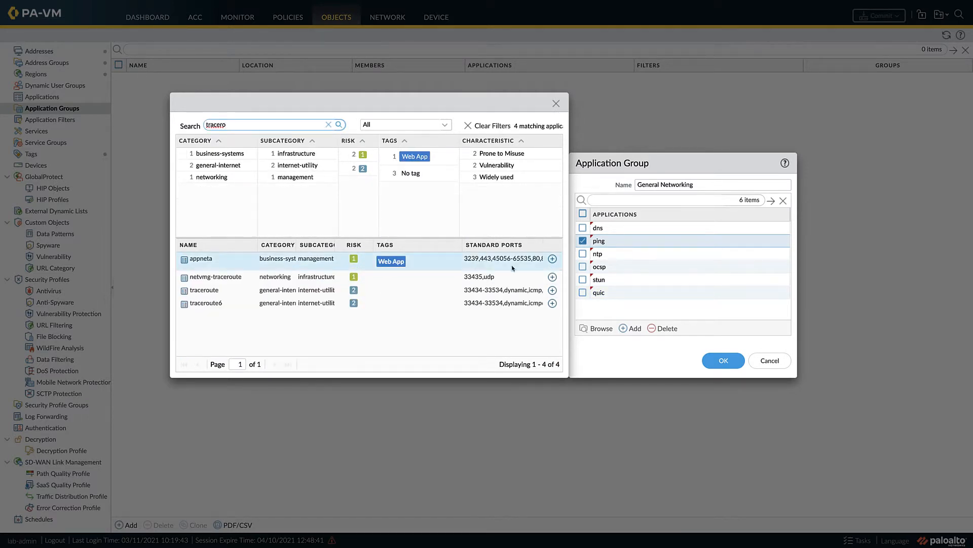
click(552, 290)
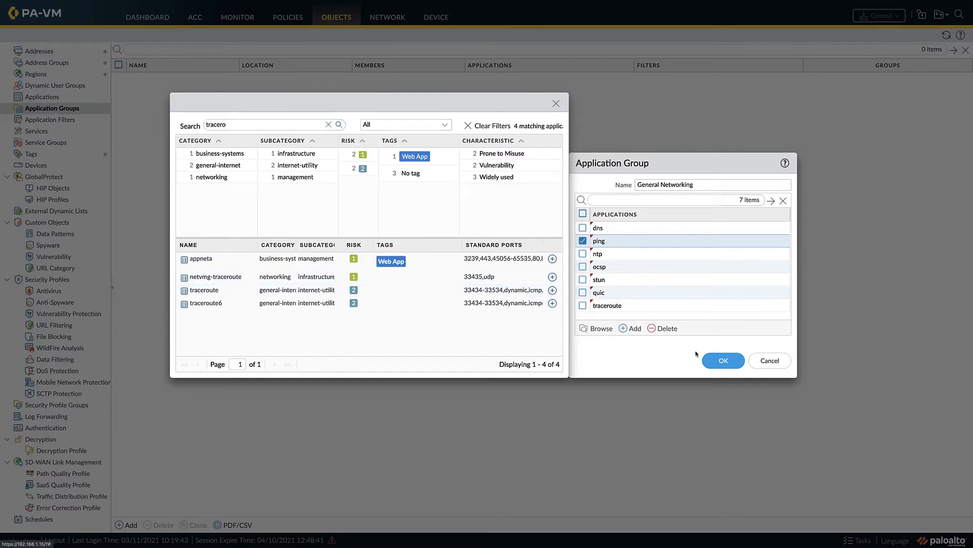
click(714, 361)
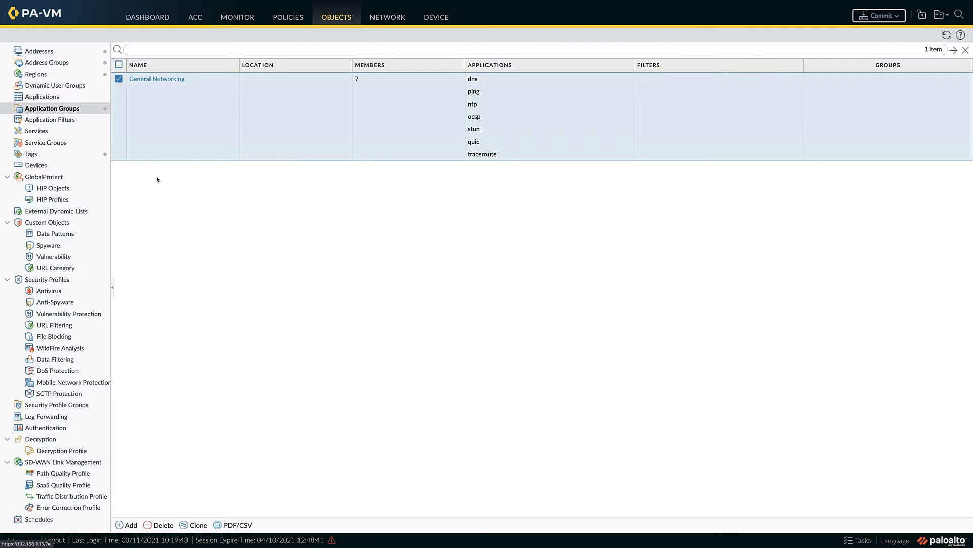
Step: Start a new application filter named Never Allow
click(45, 121)
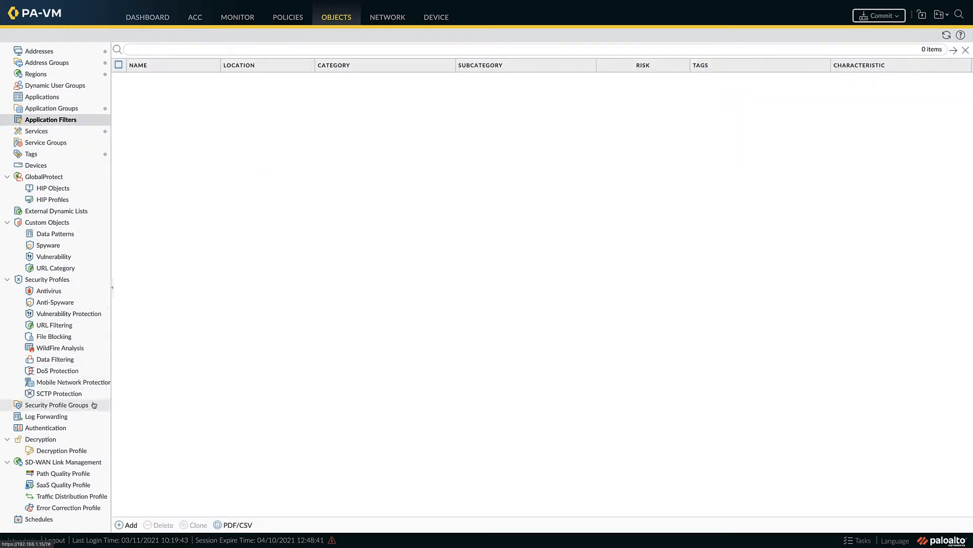
click(129, 525)
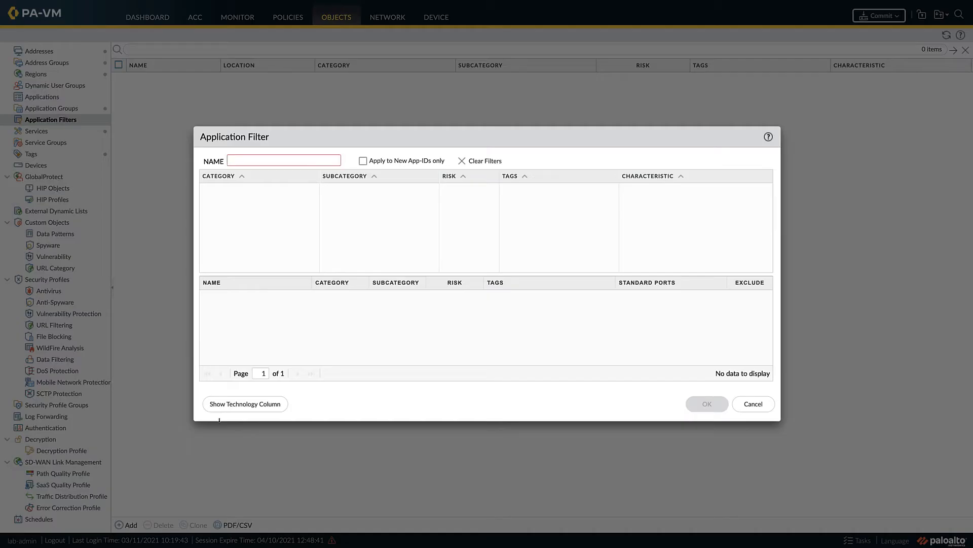
click(285, 158)
text(Ne)
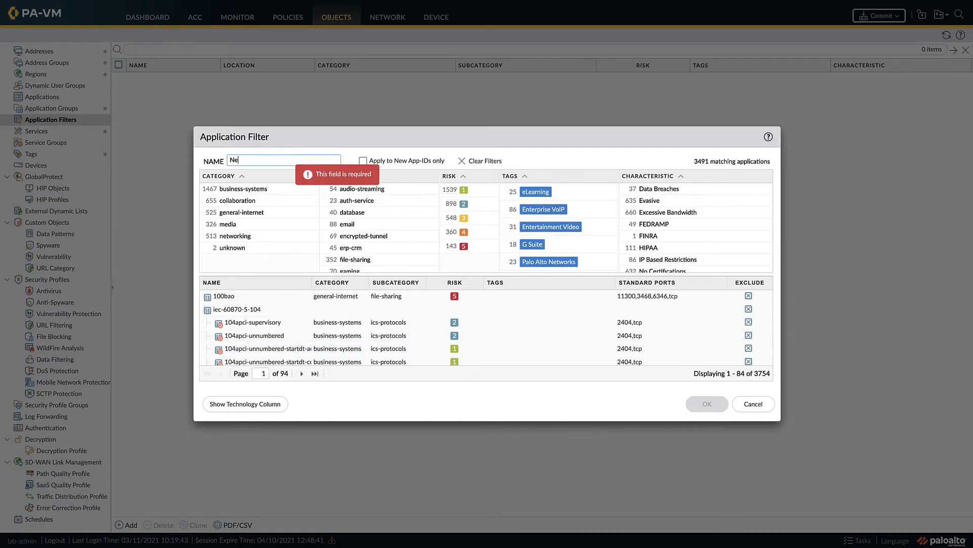
text(ver Allow)
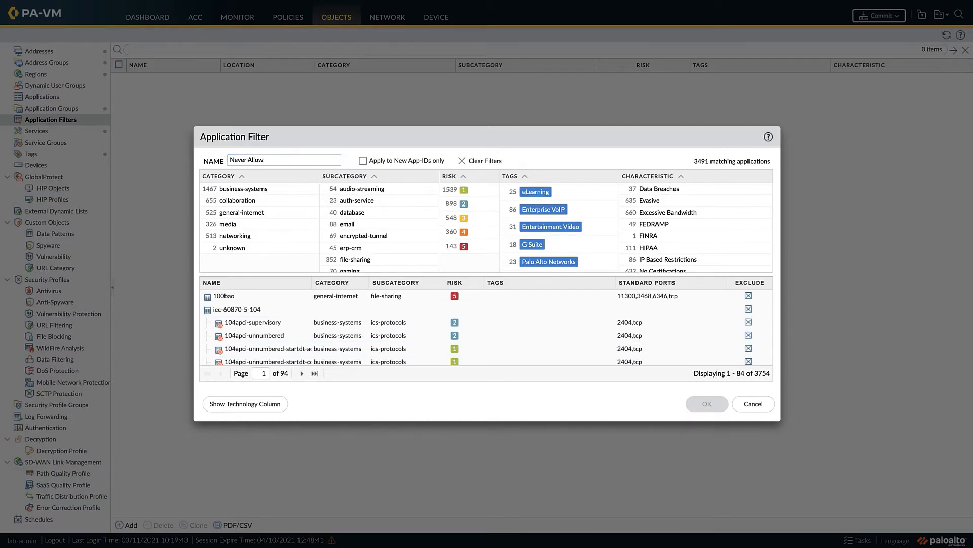
Step: Limit the Never Allow filter to risk level 5 applications with the Used by Malware characteristic
click(460, 247)
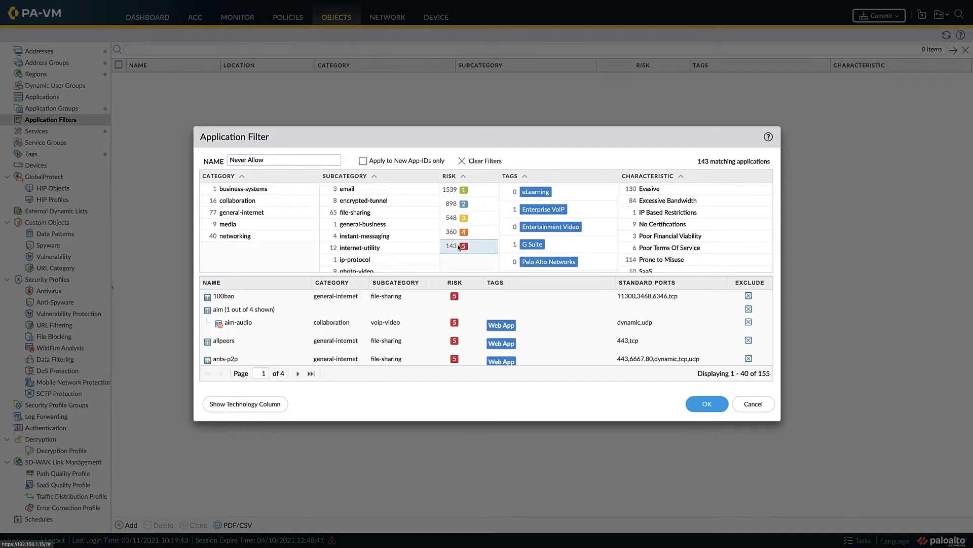
scroll(646, 261, down, 3)
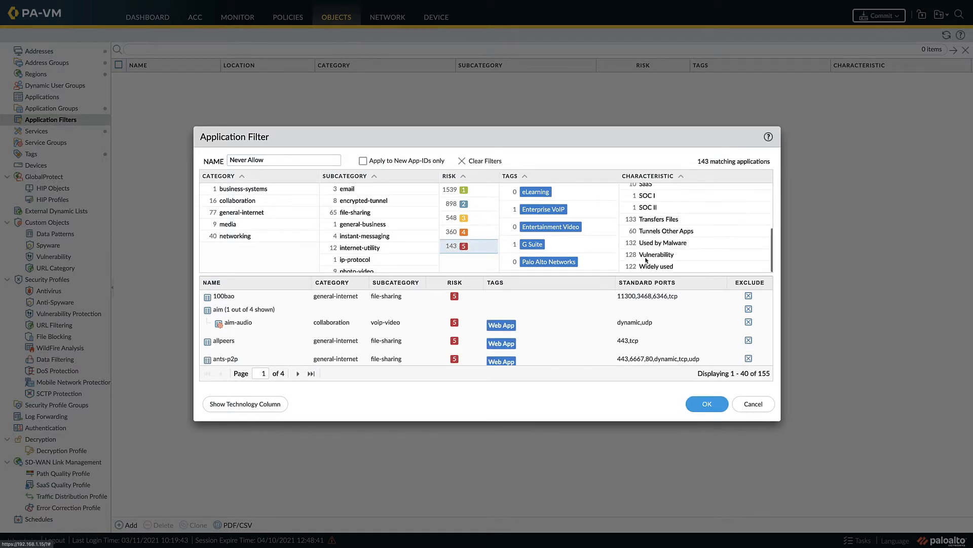
click(648, 245)
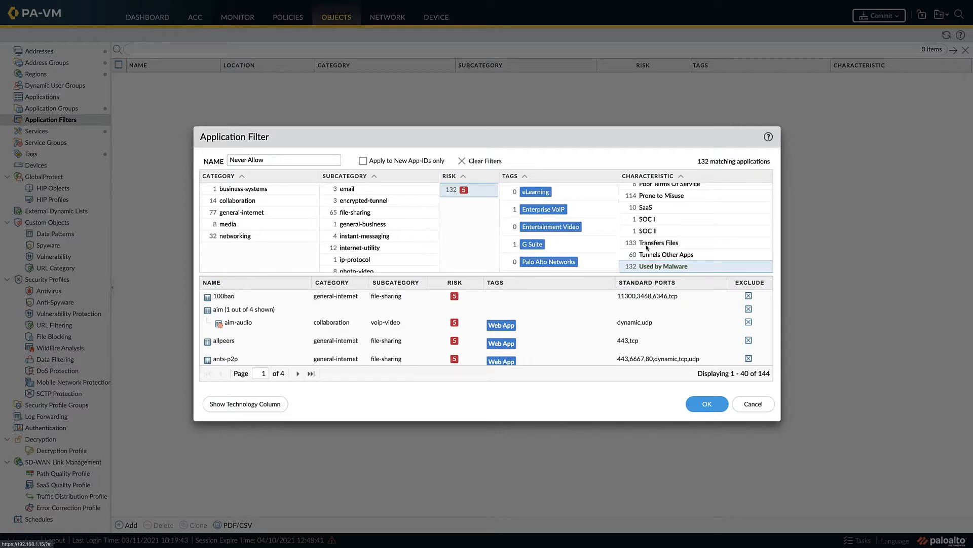
Step: Show the technology criteria and restrict the filter to peer-to-peer and browser-based applications
click(262, 404)
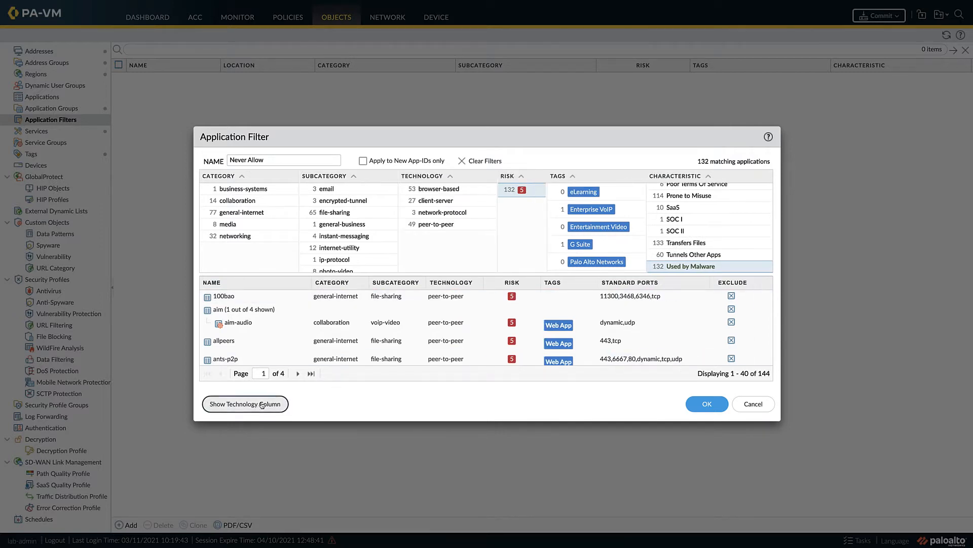
click(422, 225)
ctrl+click(420, 190)
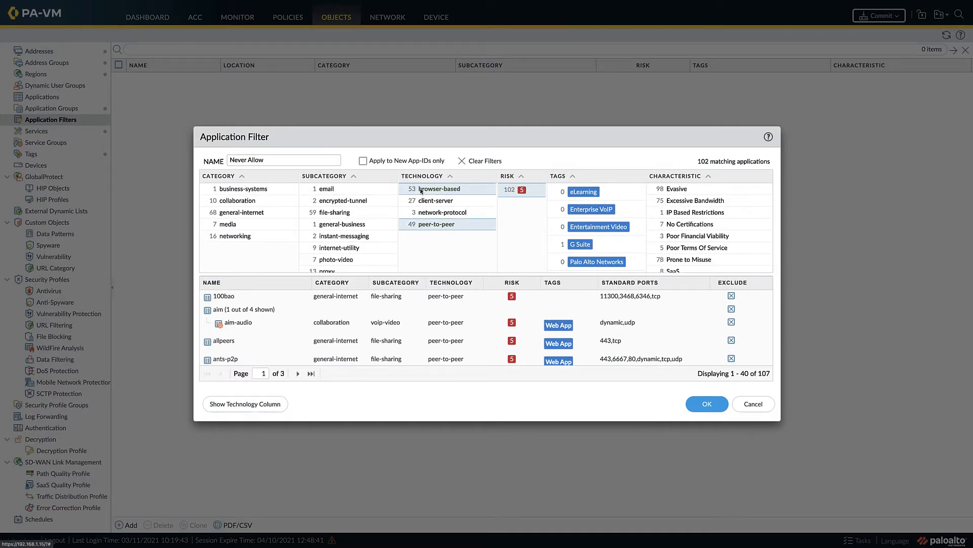
Step: Review the matching applications and exclude google-drive-web from the Never Allow filter
scroll(360, 306, down, 5)
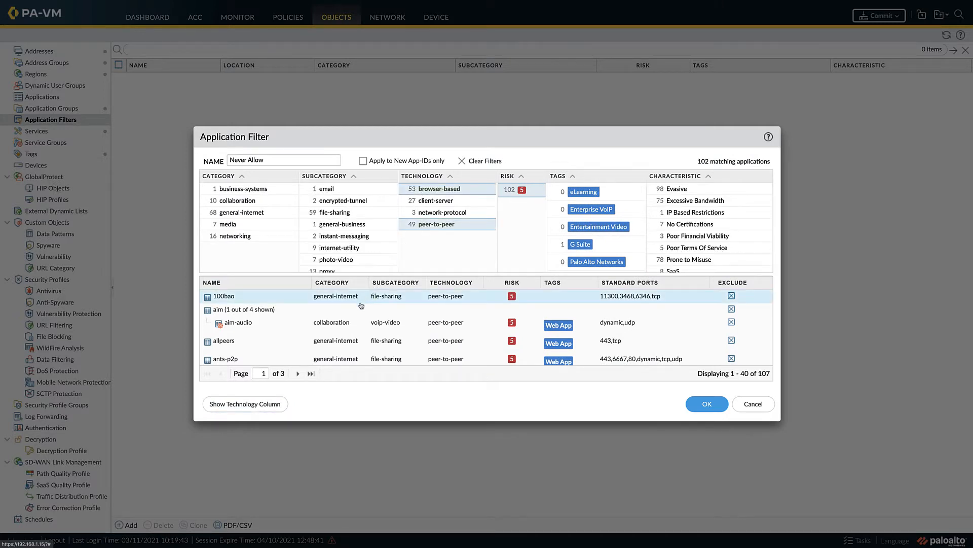
scroll(361, 307, down, 5)
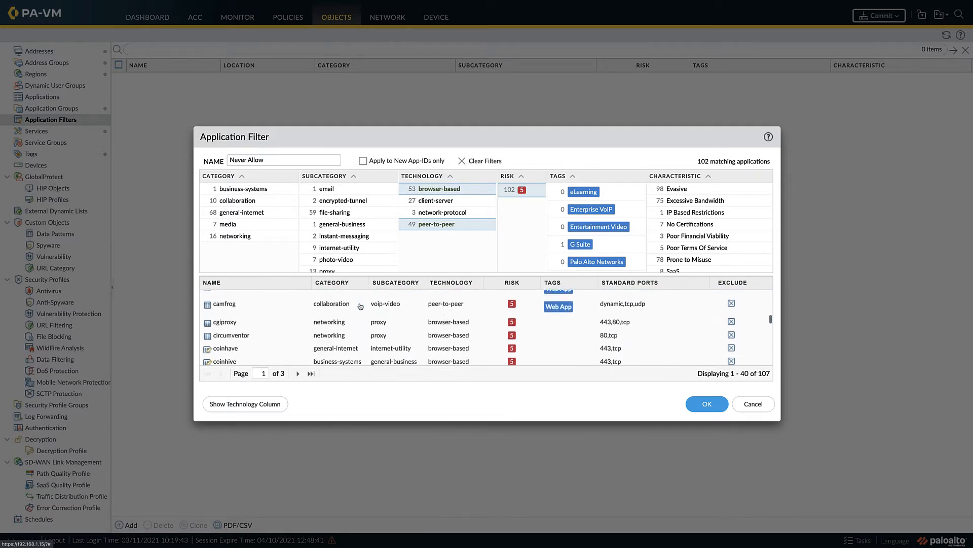
scroll(360, 306, down, 4)
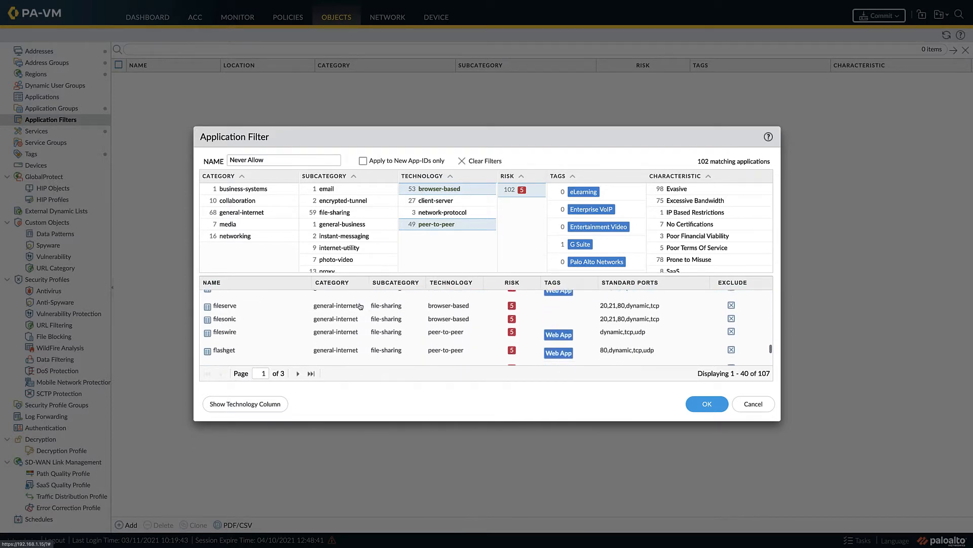
click(299, 373)
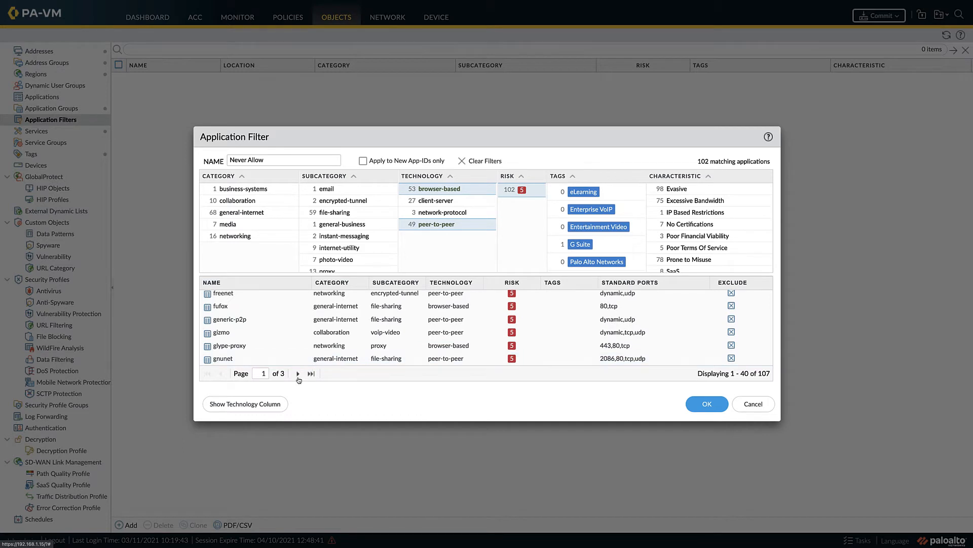
scroll(315, 346, up, 1)
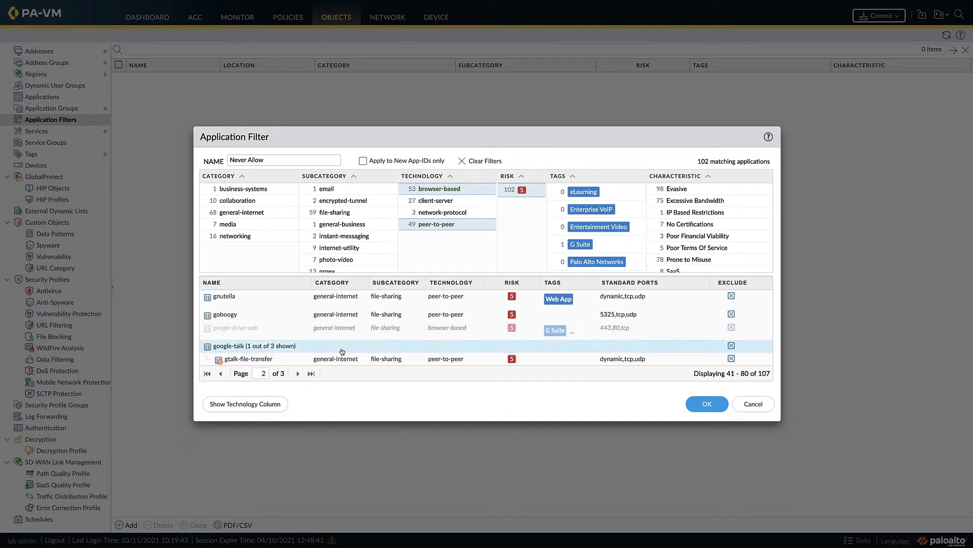
Step: Exclude skype and webdav from the last page of matching applications and save the Never Allow filter
click(299, 374)
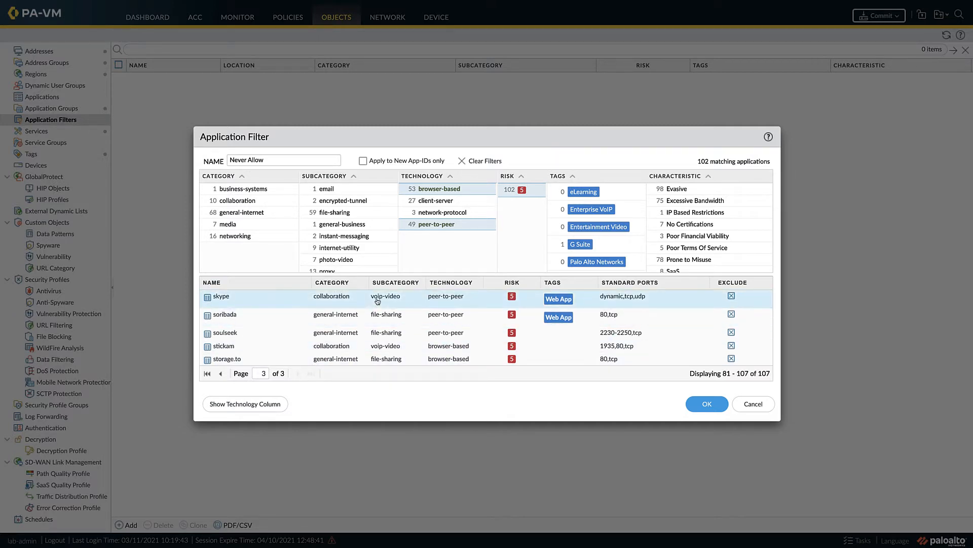
scroll(457, 324, down, 2)
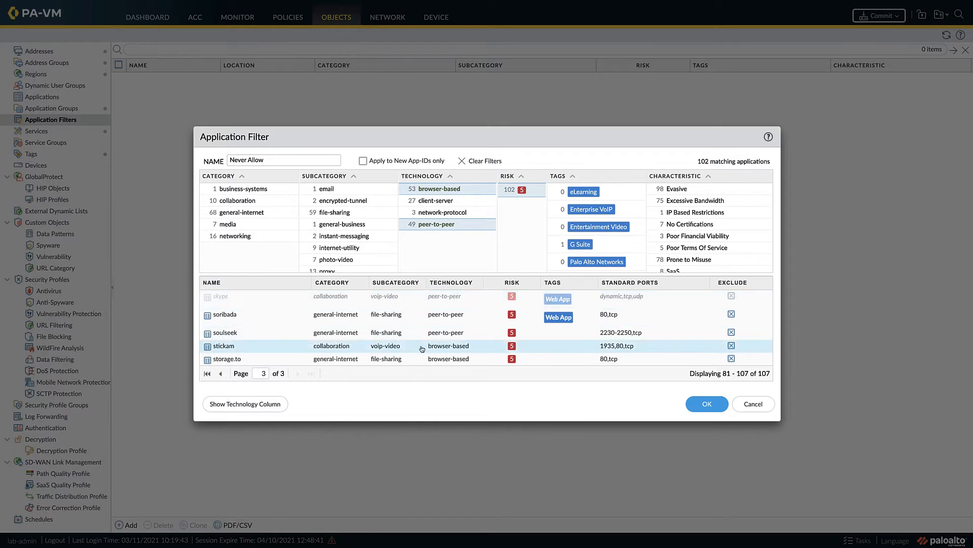
scroll(422, 349, down, 5)
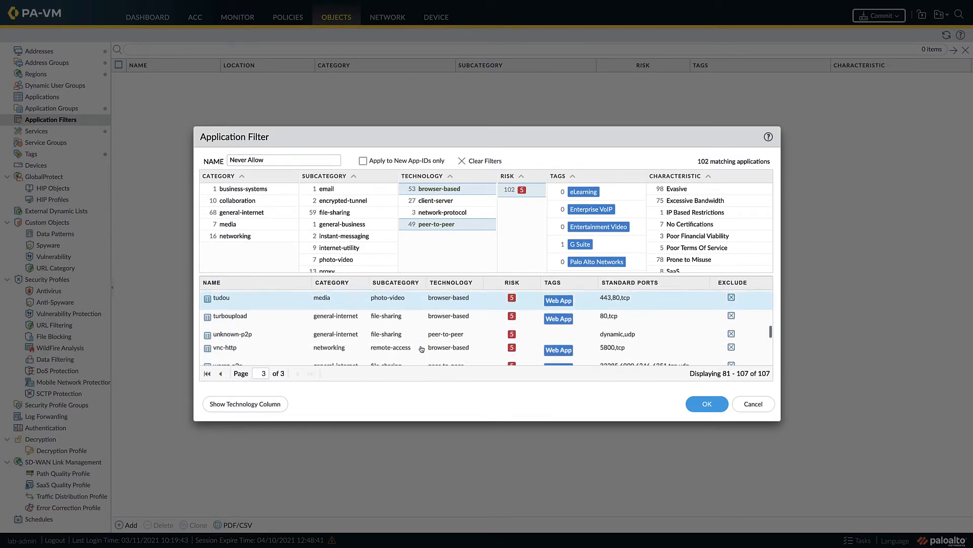
scroll(421, 348, down, 2)
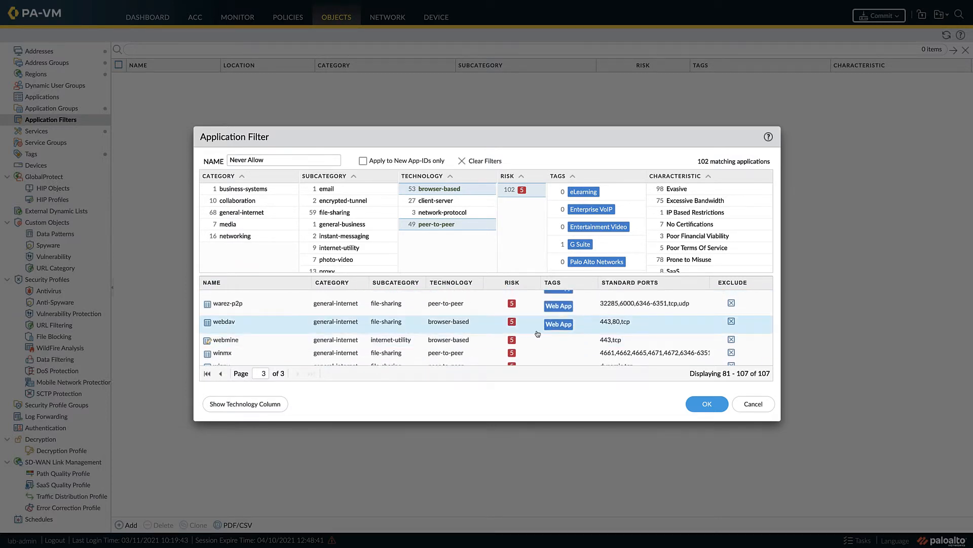
click(731, 321)
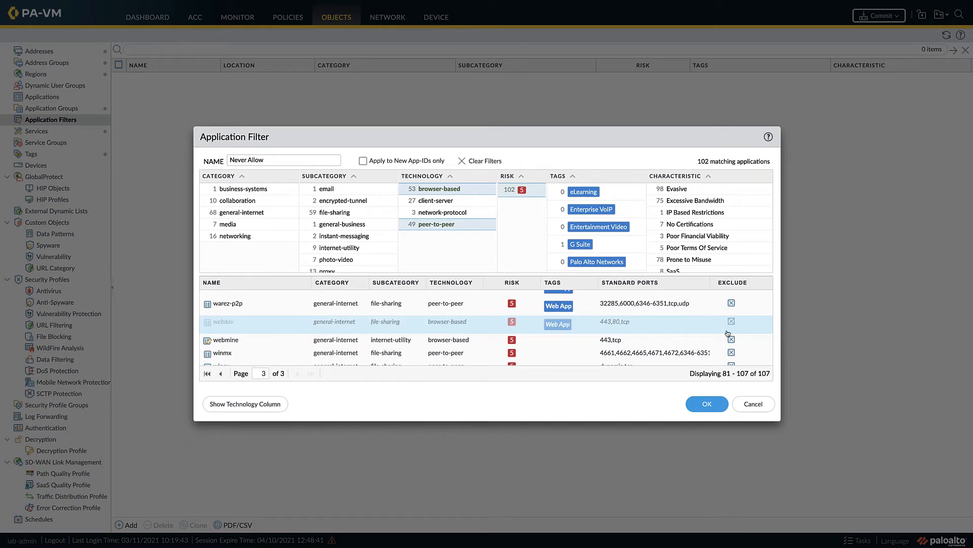
scroll(650, 350, down, 3)
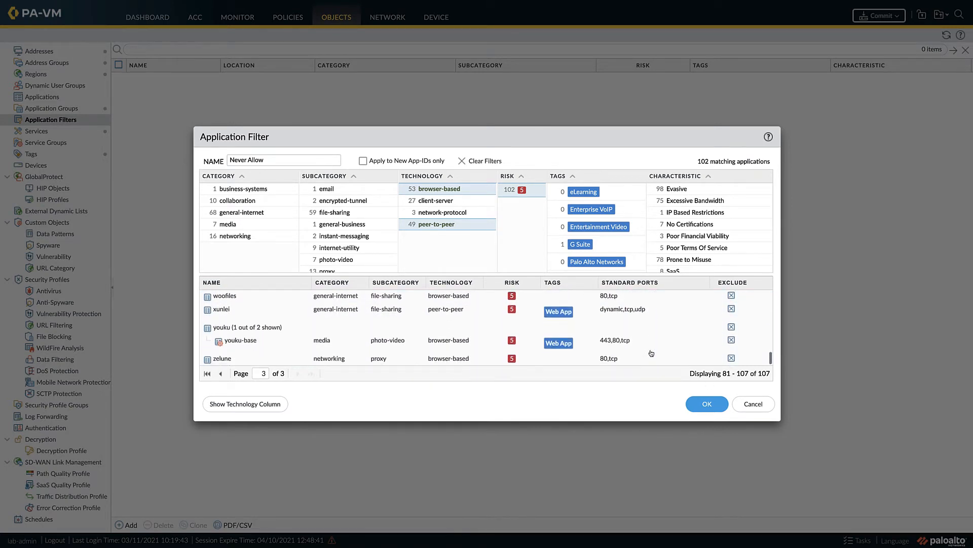
click(702, 403)
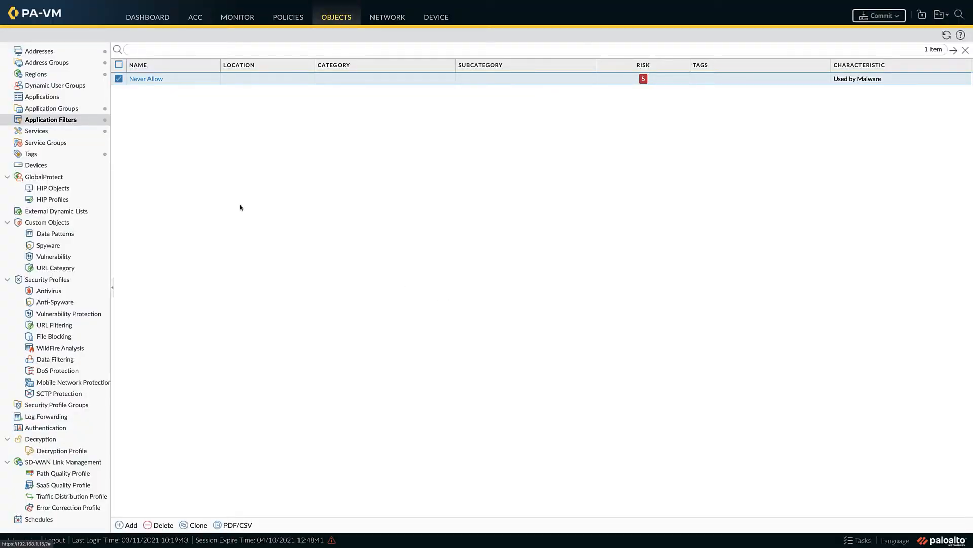
Step: Clone the predefined service-https object in the service list
click(48, 135)
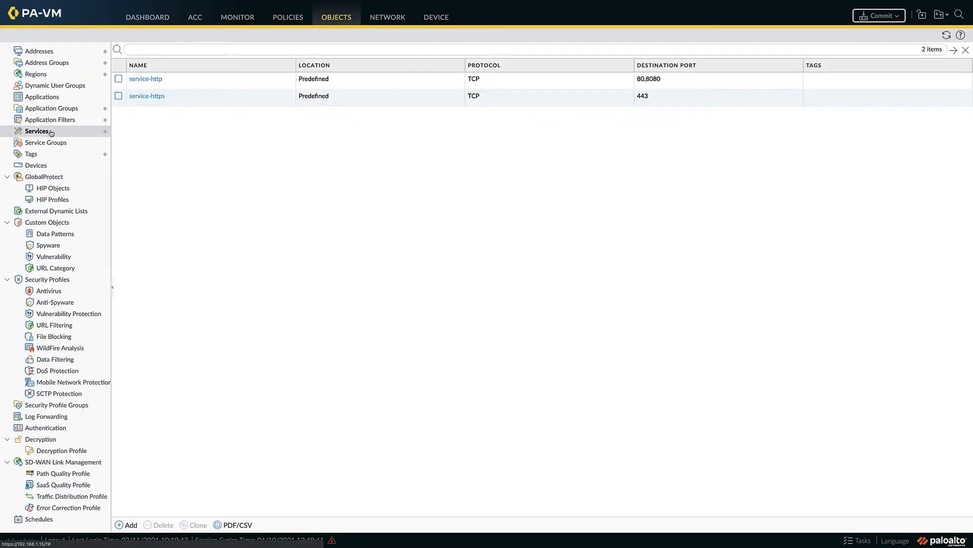
click(119, 99)
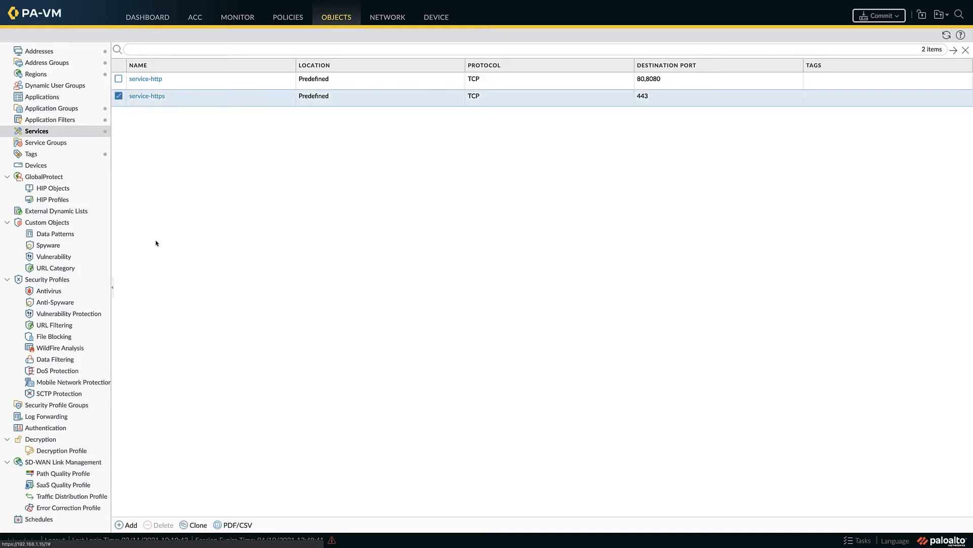
click(195, 524)
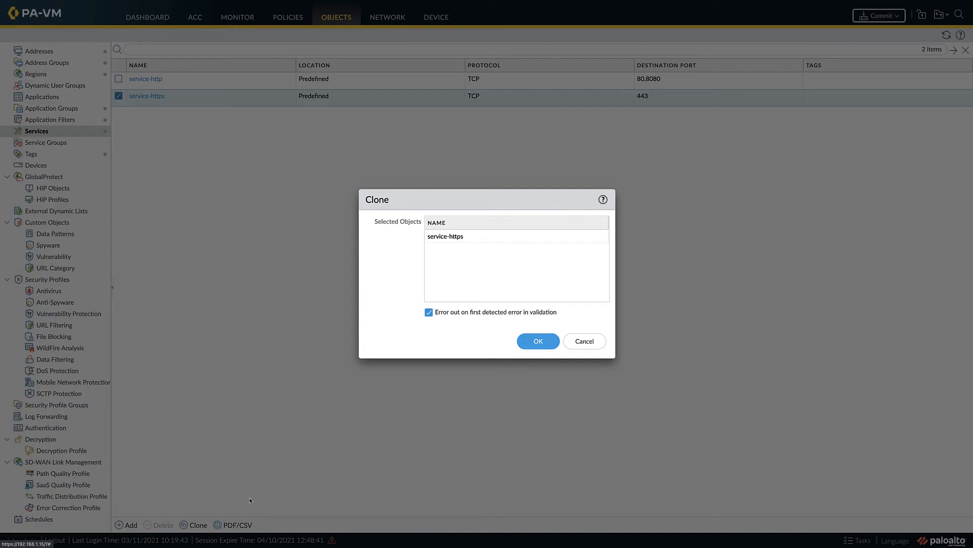
click(539, 341)
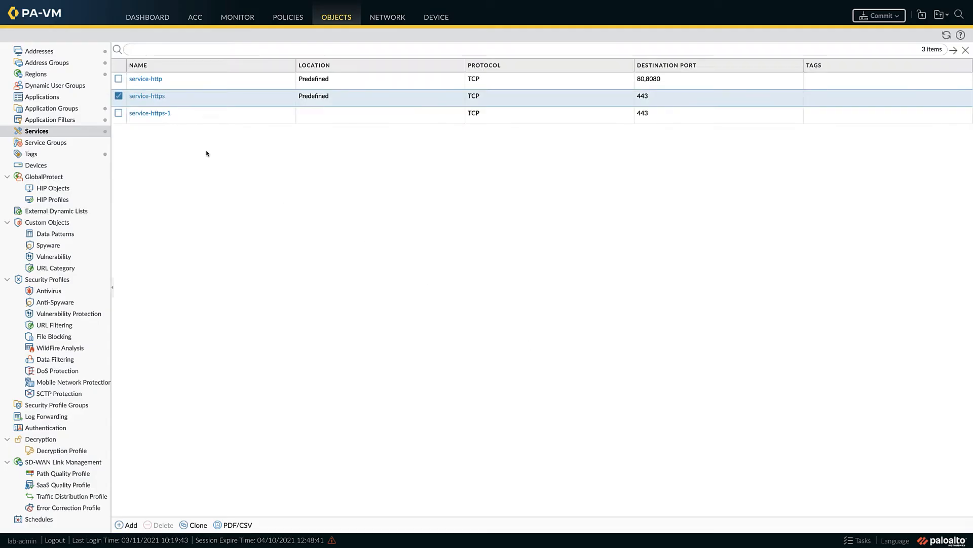
Step: Rename the cloned HTTPS service to service-https-ext, set its destination ports to 443,41443 and save it
click(151, 114)
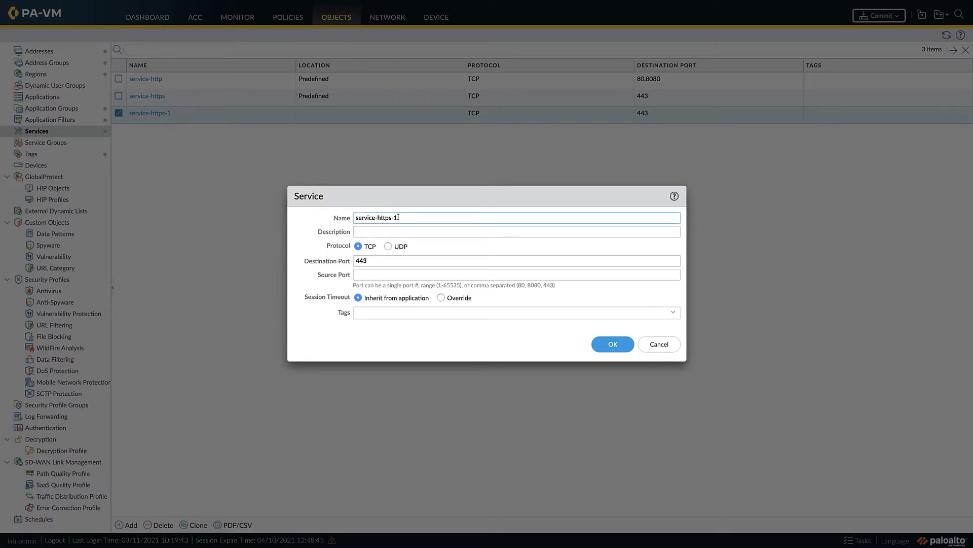
click(390, 260)
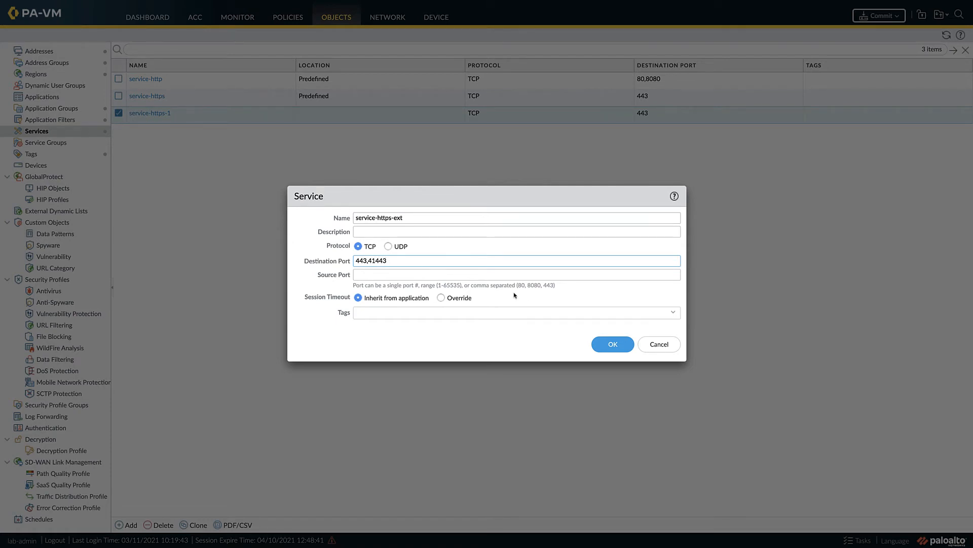
click(606, 344)
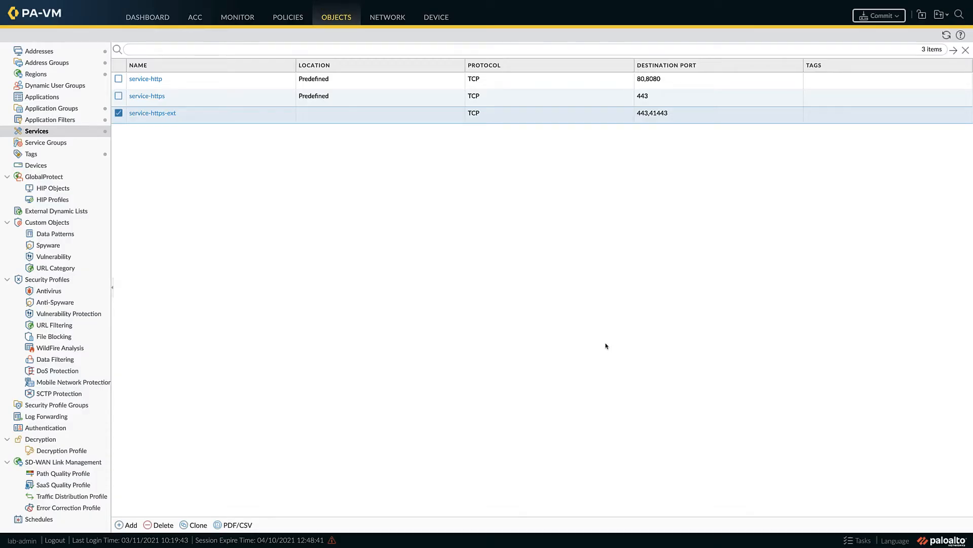
Step: Create a TCP service named Sample with destination port 6798
click(130, 525)
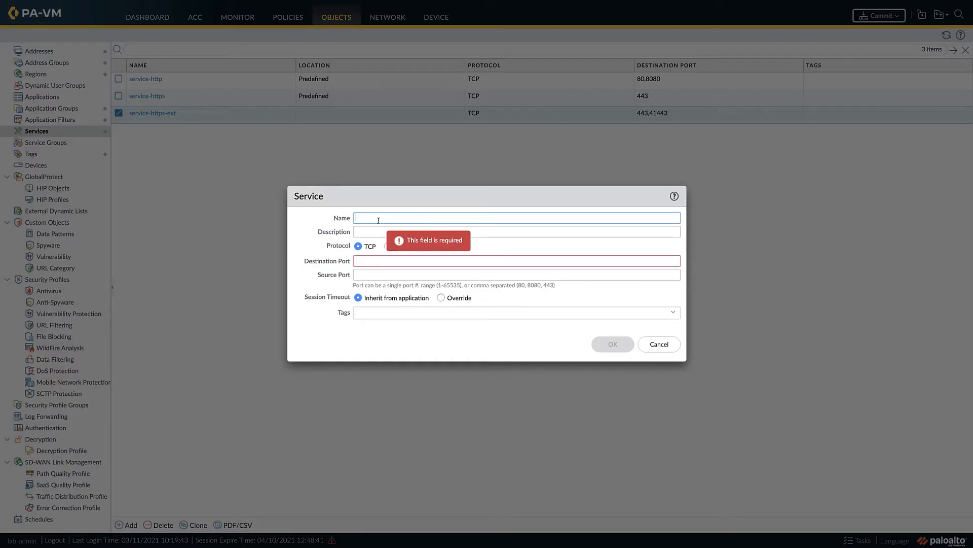
text(Sample)
click(378, 259)
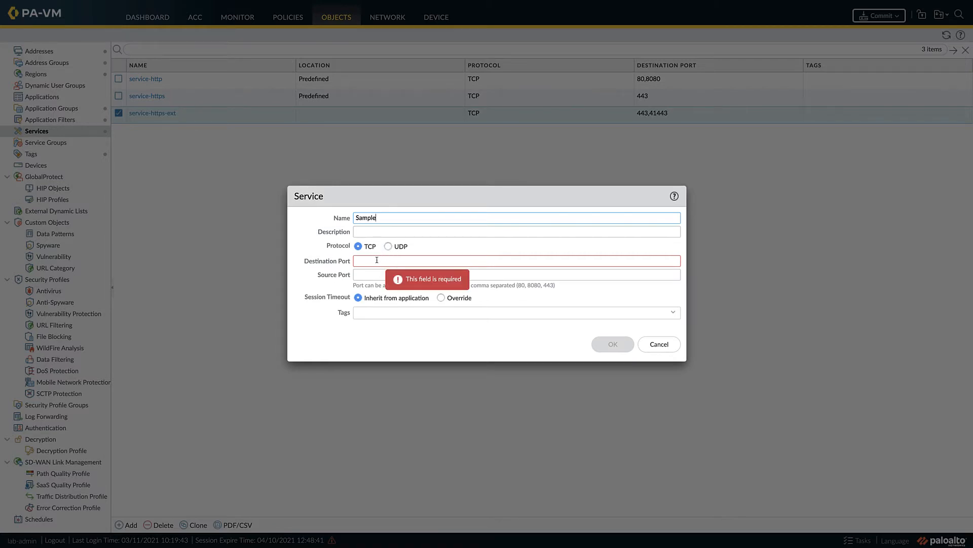
text(6798)
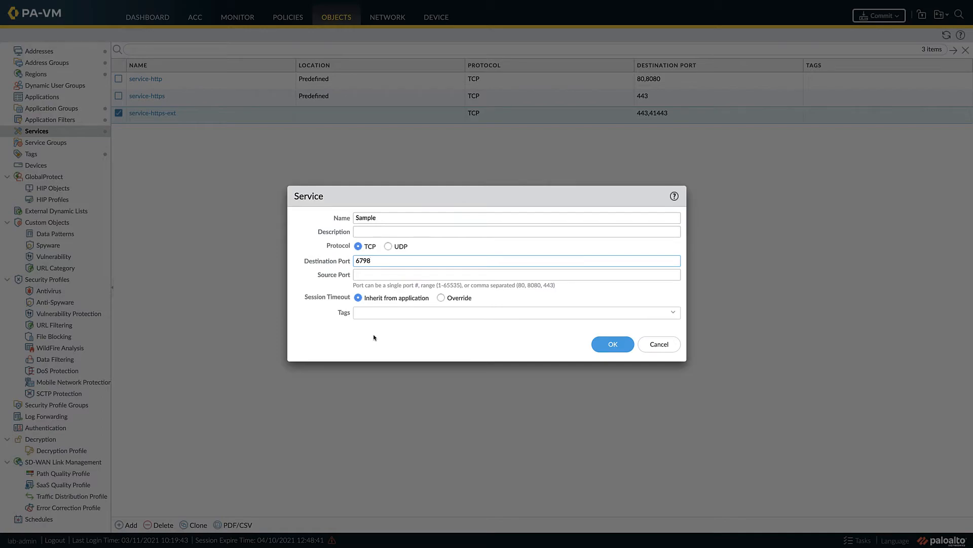
click(612, 344)
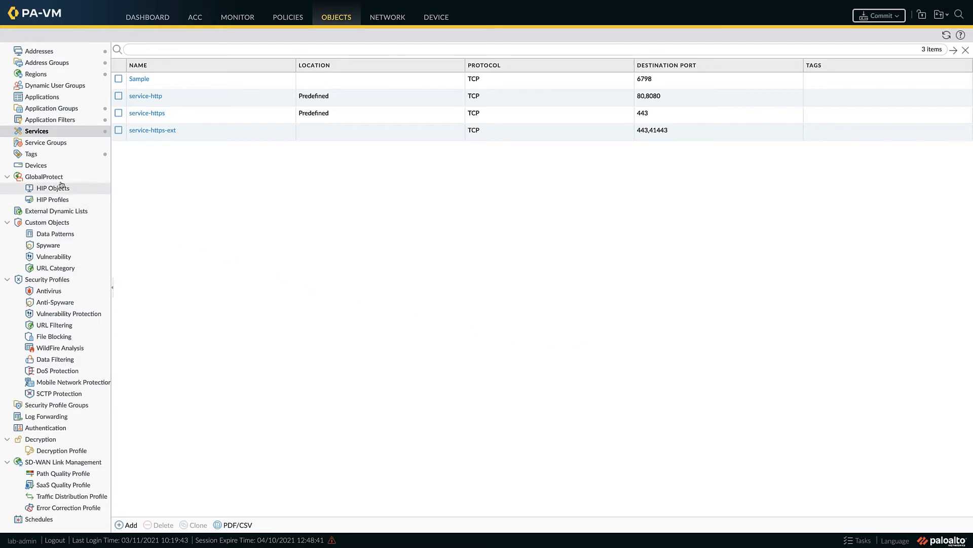
Step: Set the color of the active-directory tag to Azure Blue and save the tag
click(30, 154)
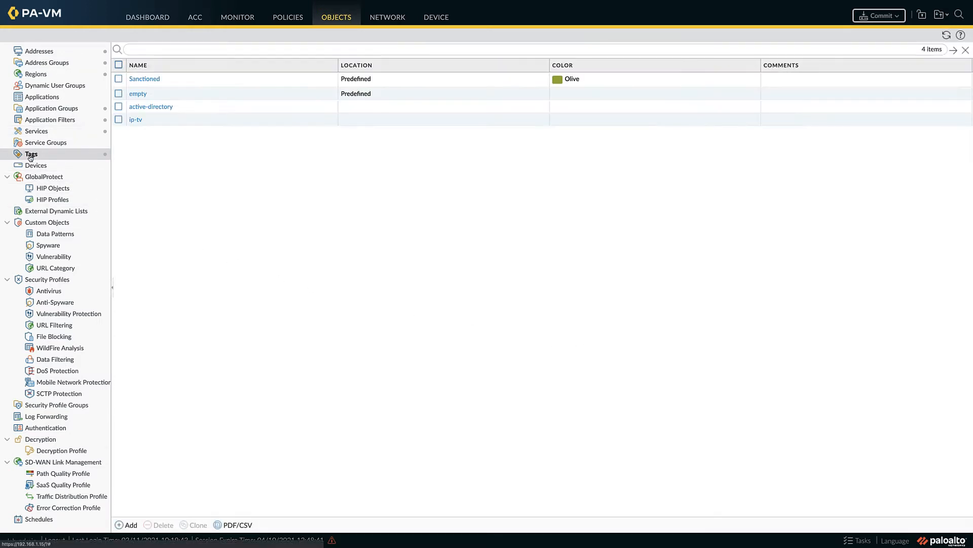
click(155, 109)
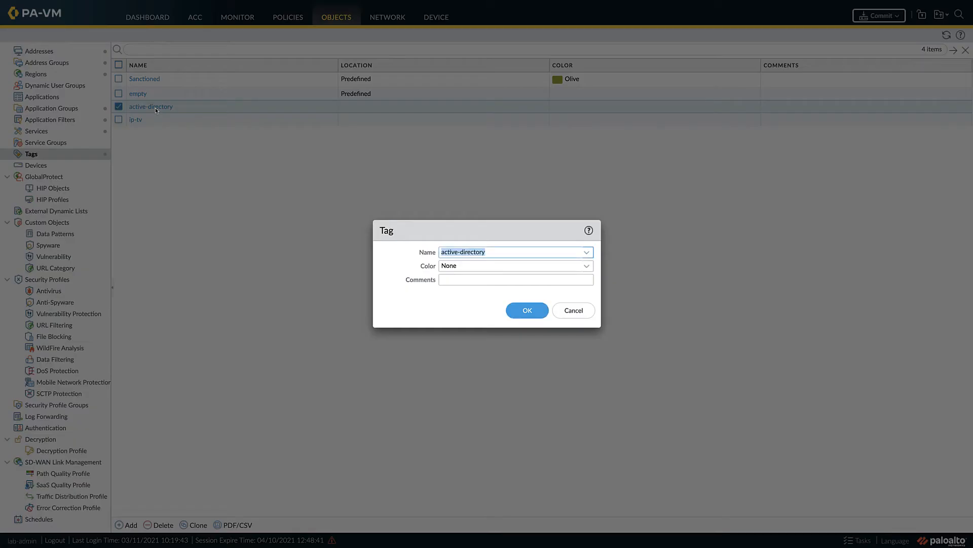
click(585, 267)
scroll(536, 345, down, 3)
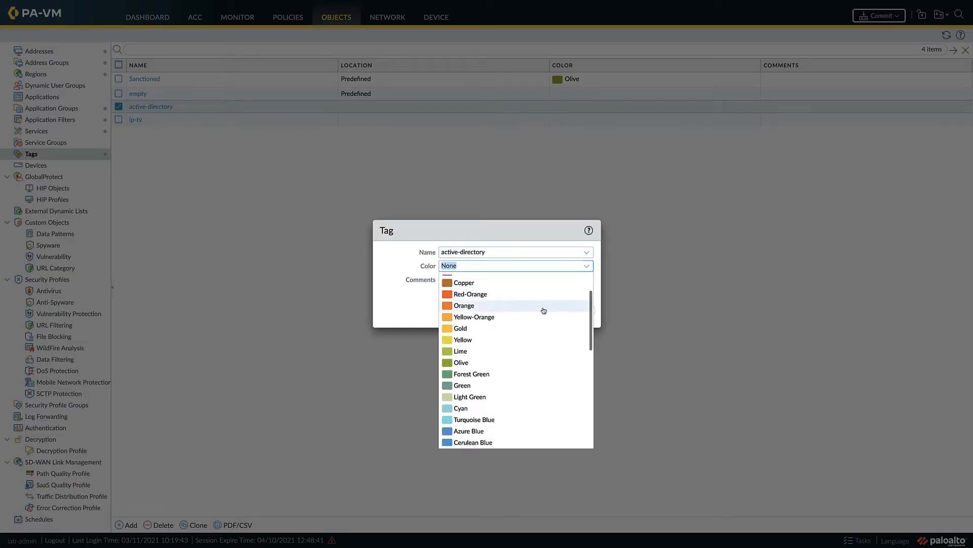
click(484, 397)
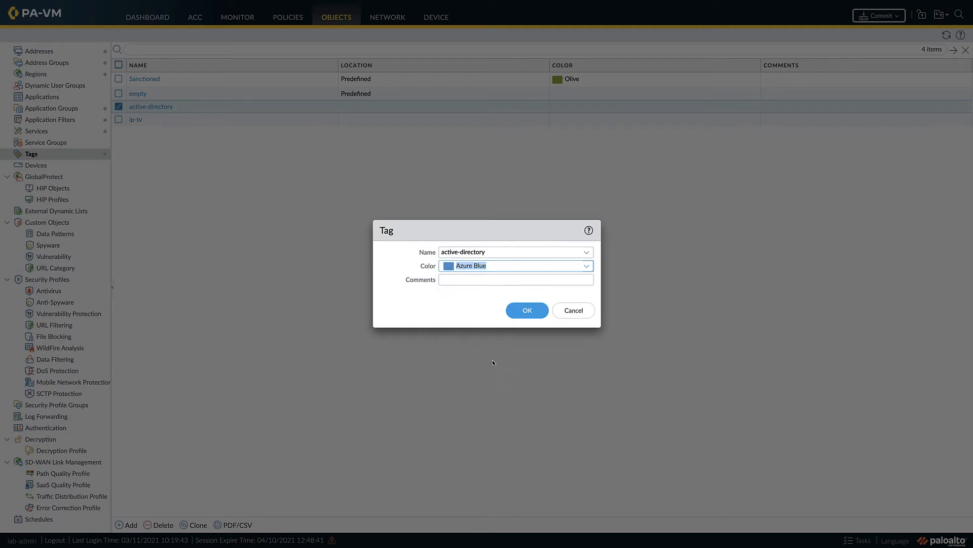
click(526, 312)
Step: Set the color of the ip-tv tag to Brown and save the tag
click(135, 121)
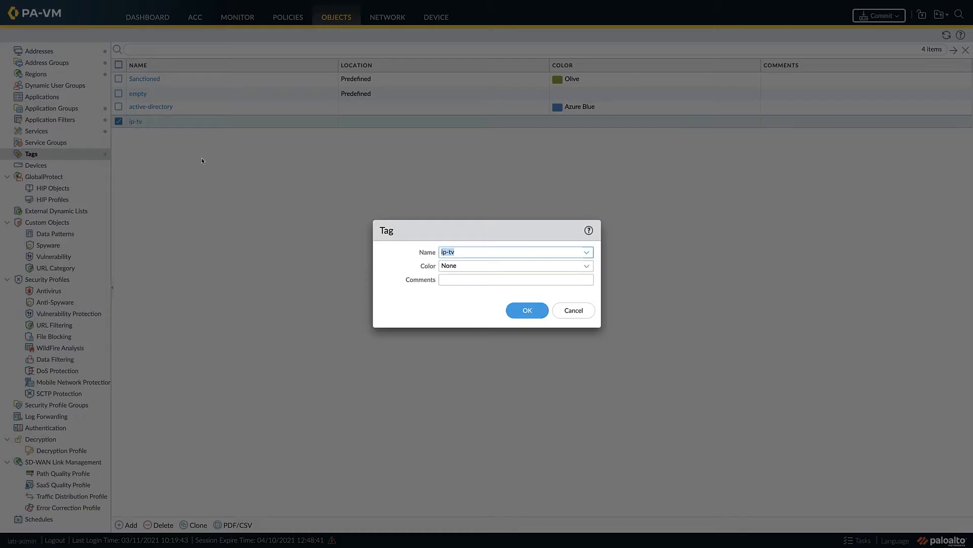
click(587, 265)
scroll(533, 295, down, 3)
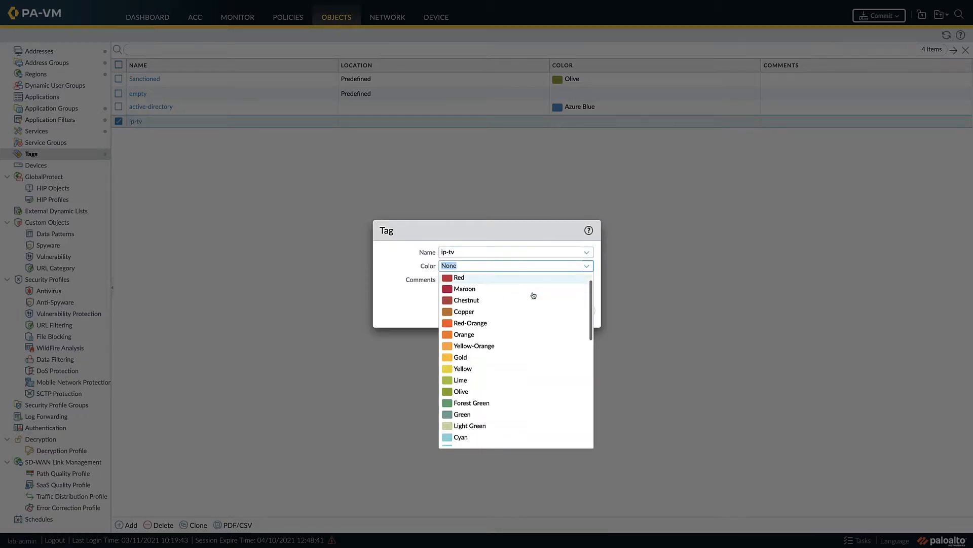
scroll(533, 295, down, 5)
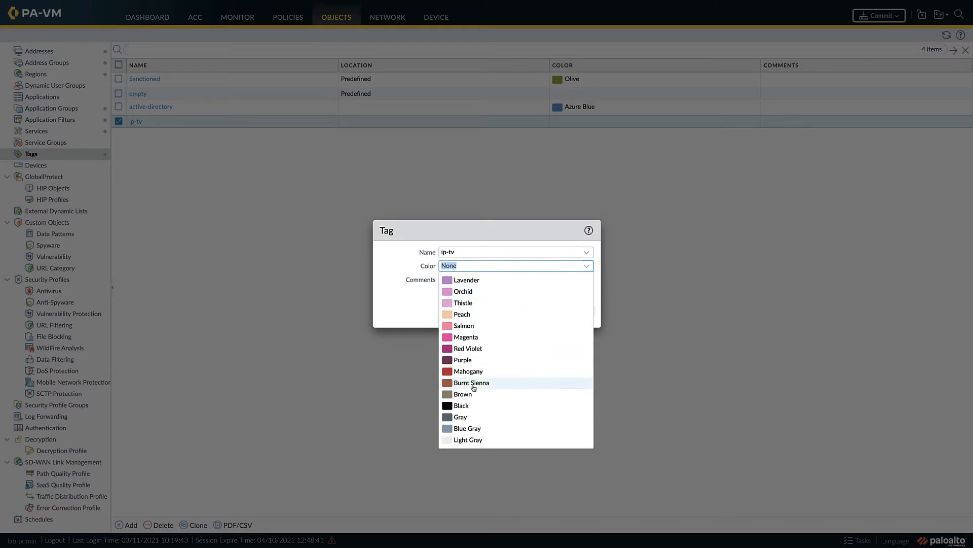
click(478, 385)
click(523, 314)
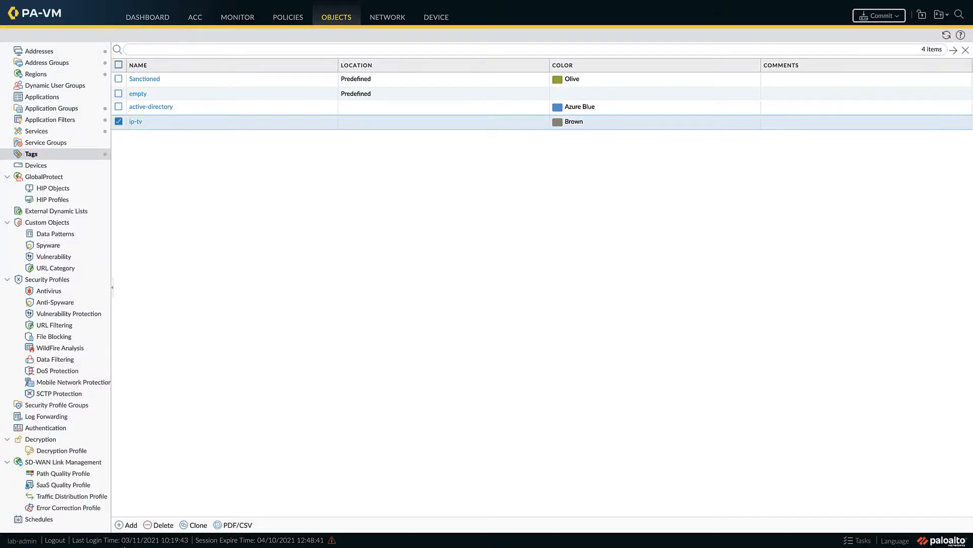
Step: Create a tag named Internet with the color Salmon
click(126, 528)
text(Int)
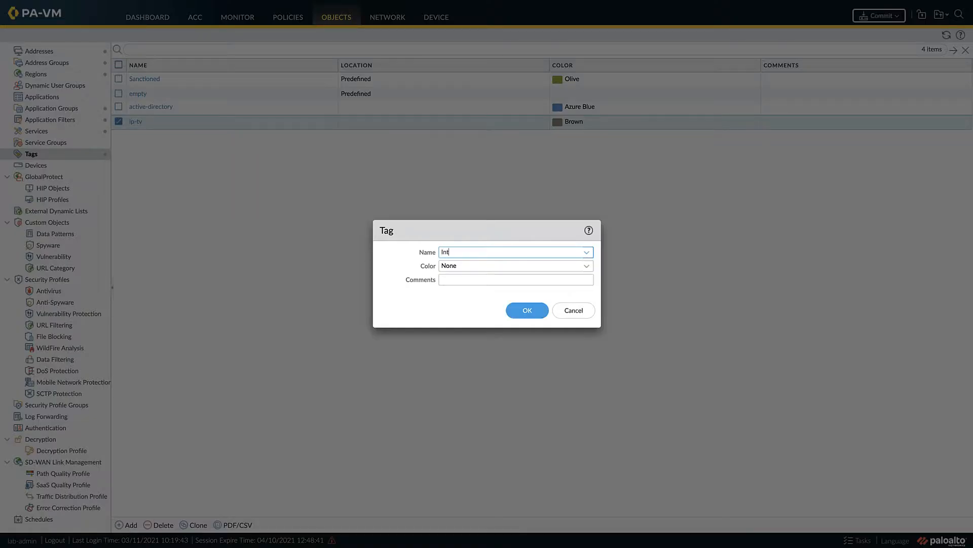
text(ernet)
click(452, 308)
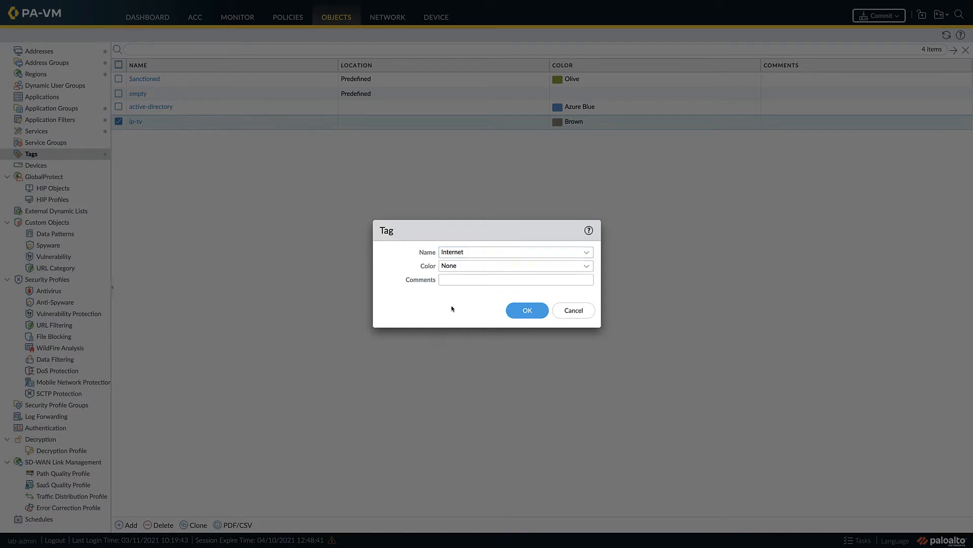
click(589, 269)
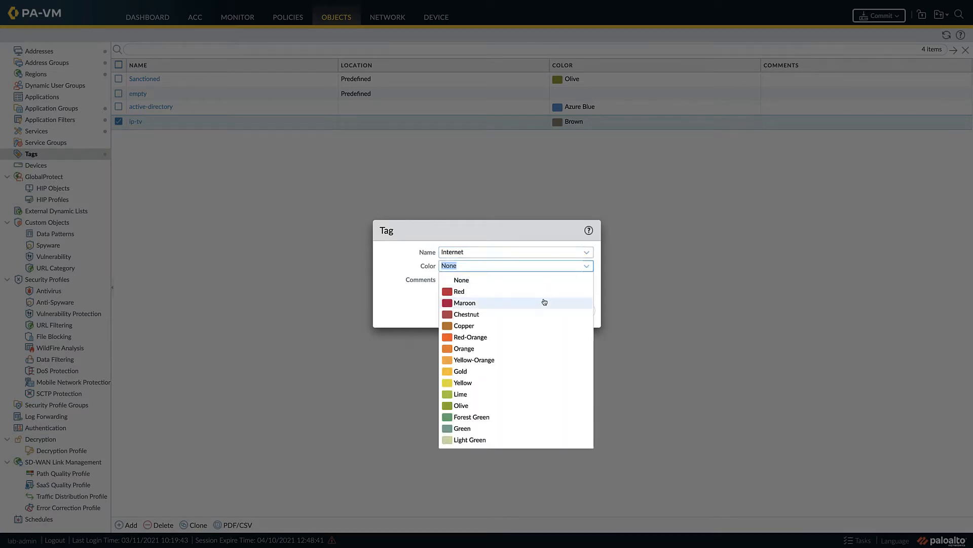
scroll(542, 304, down, 8)
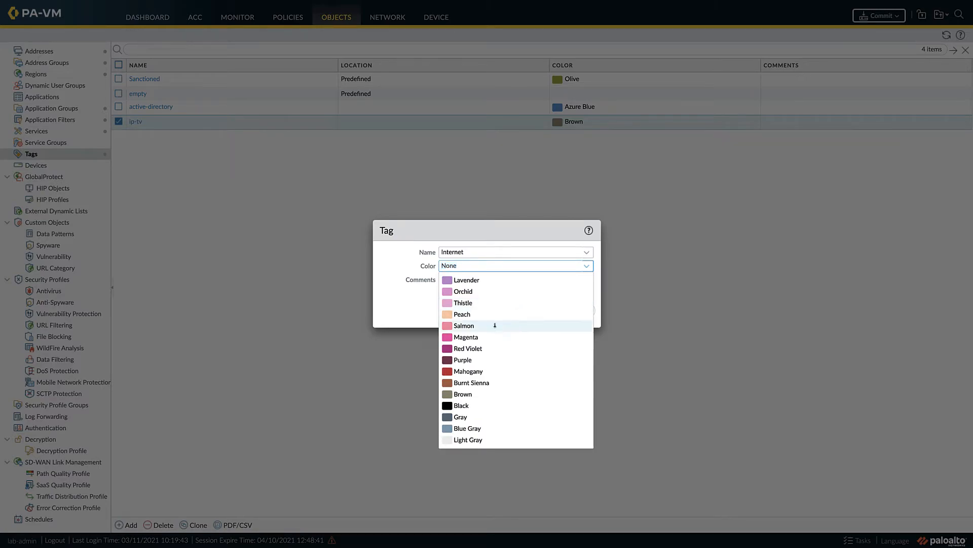
click(496, 325)
click(528, 311)
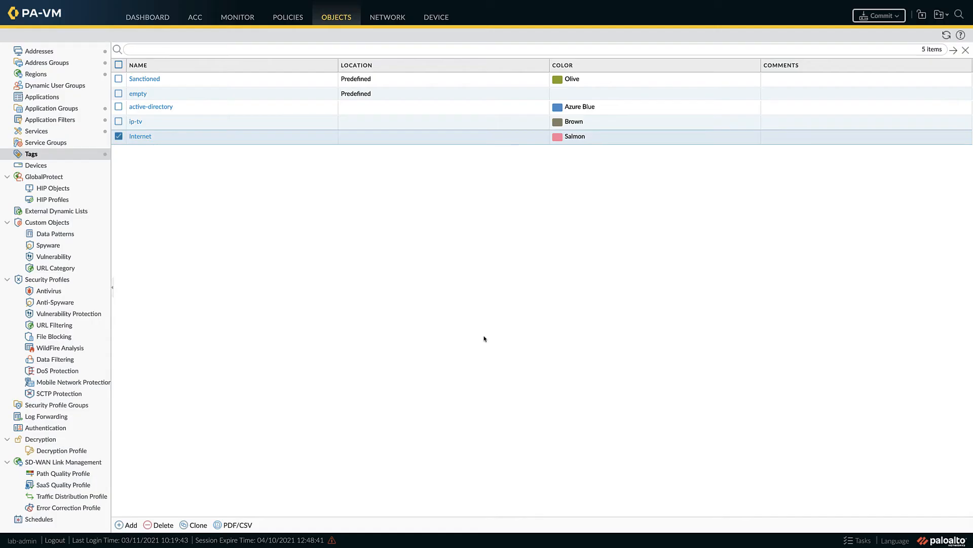
Step: Create a tag named LAN with the color Light Green
click(127, 526)
text(LAN)
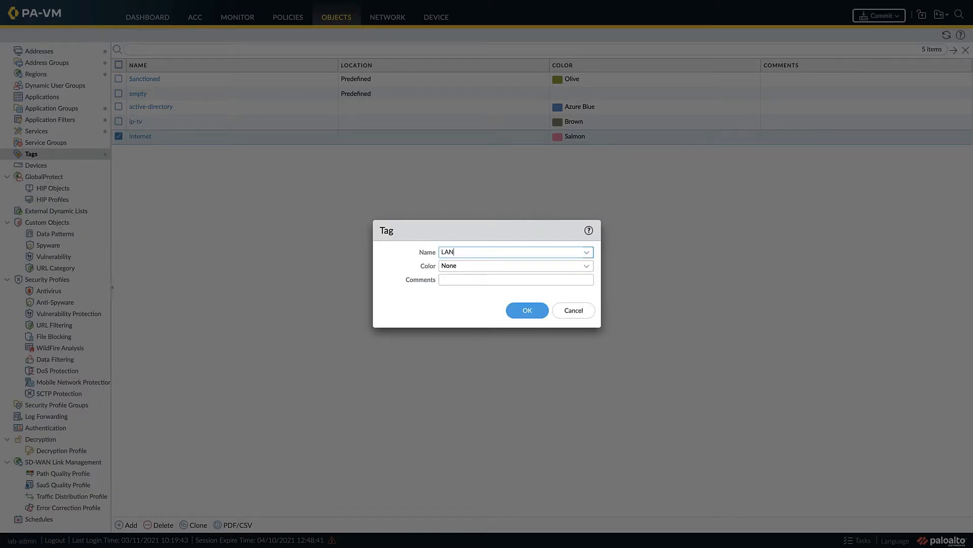
click(586, 266)
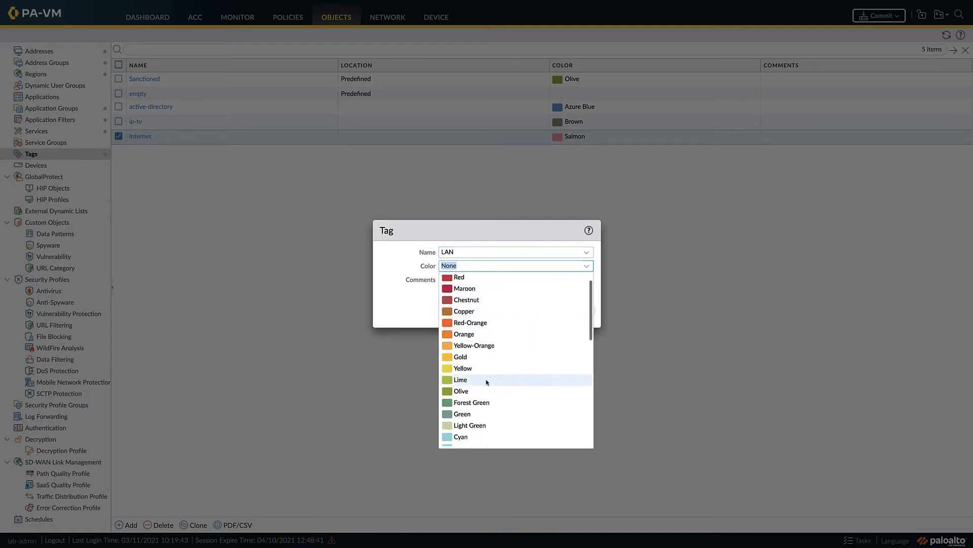
click(453, 424)
click(522, 310)
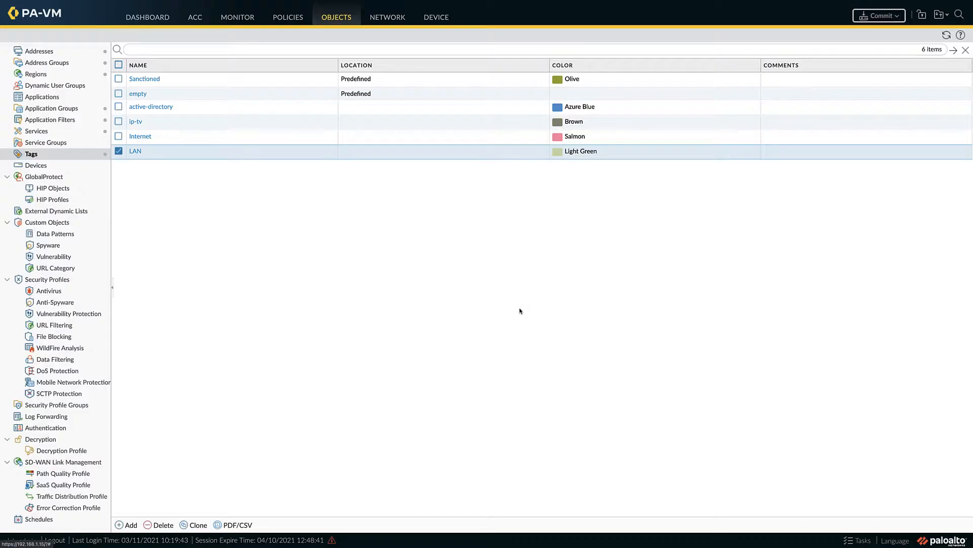
Step: Create a tag named WiFi with the color Yellow-Orange, and close the commit status report
click(124, 526)
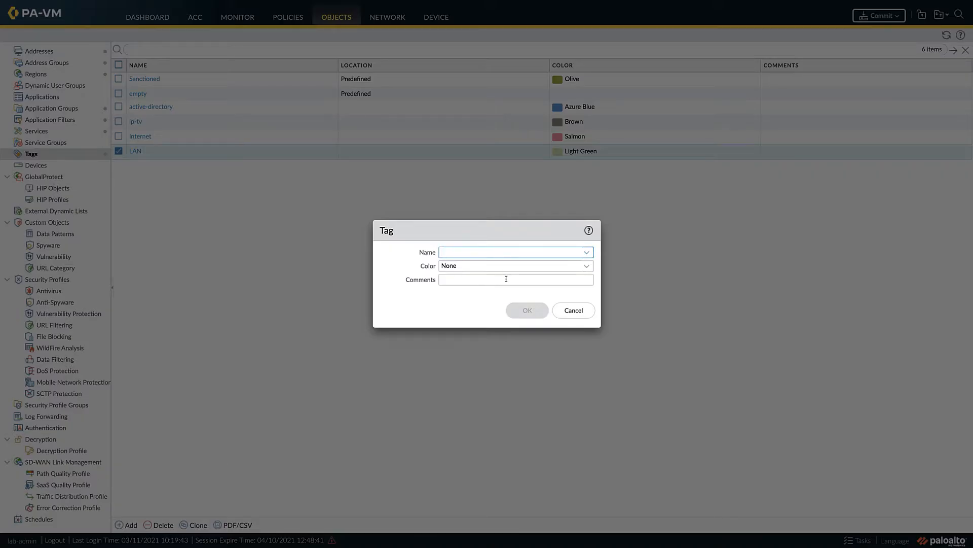
text(W)
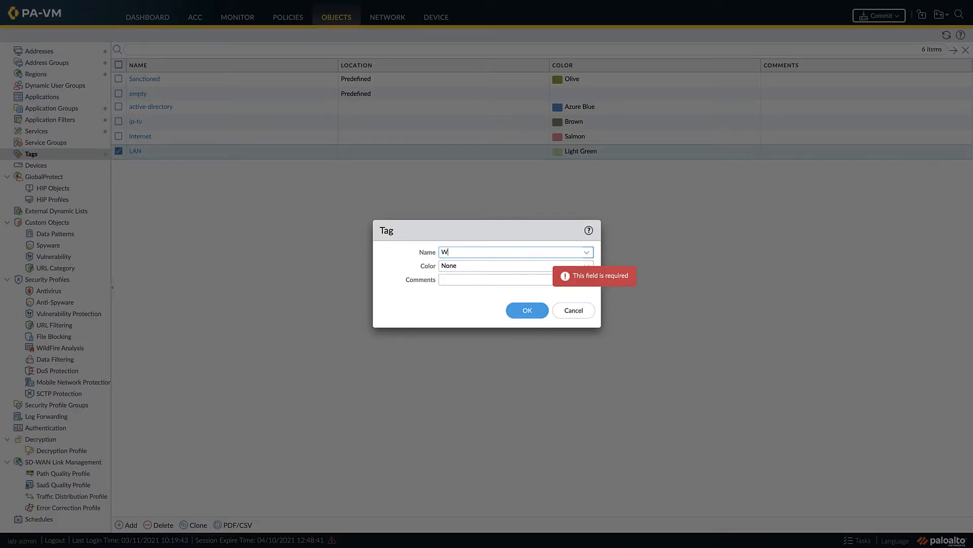
text(iFi)
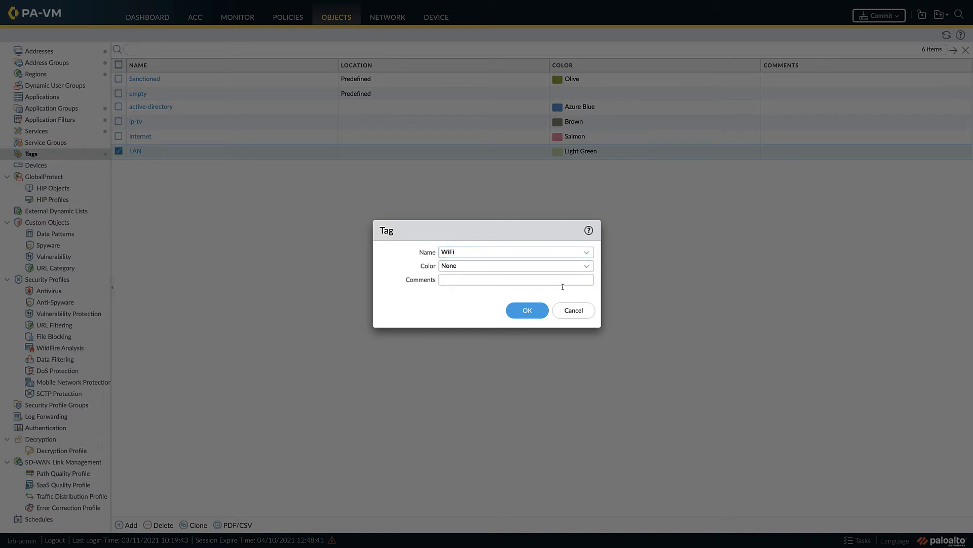
click(587, 267)
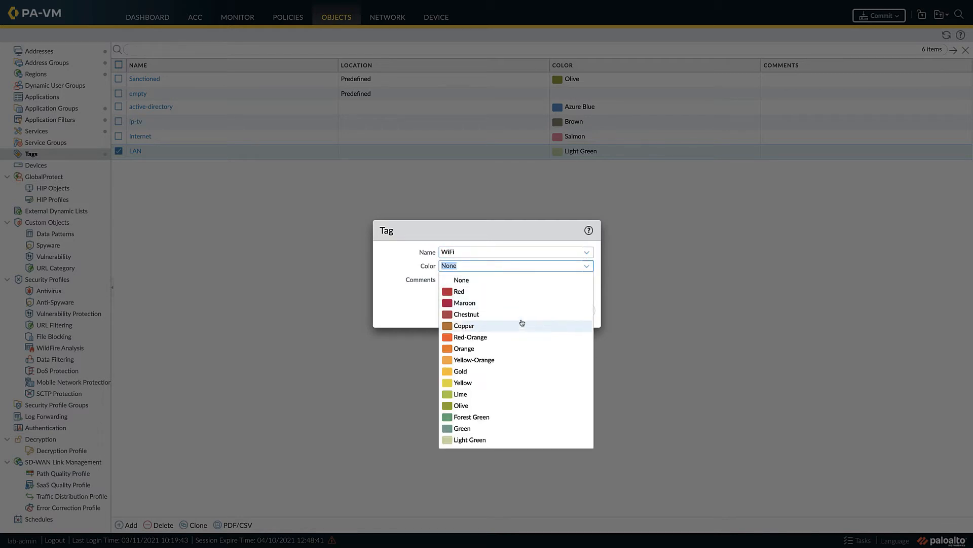
click(477, 360)
click(524, 311)
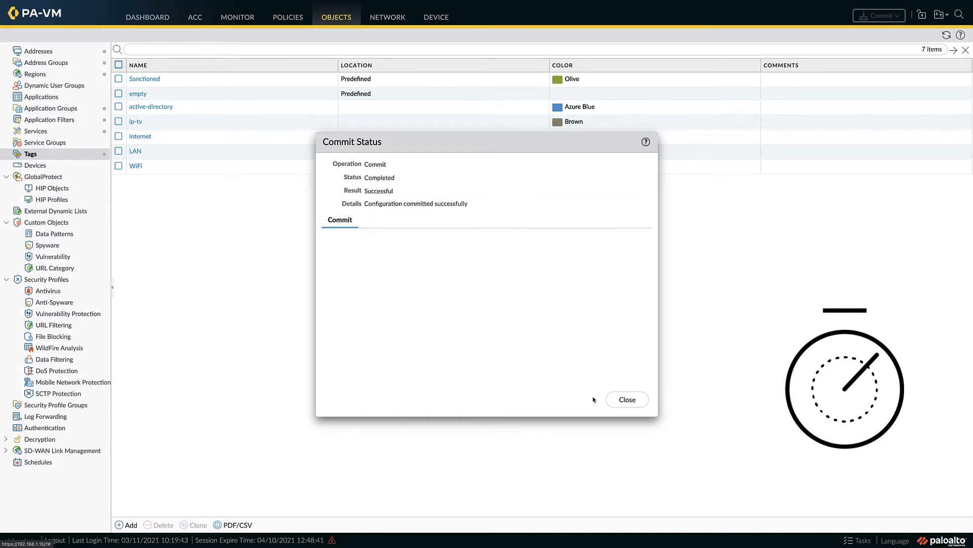
click(624, 401)
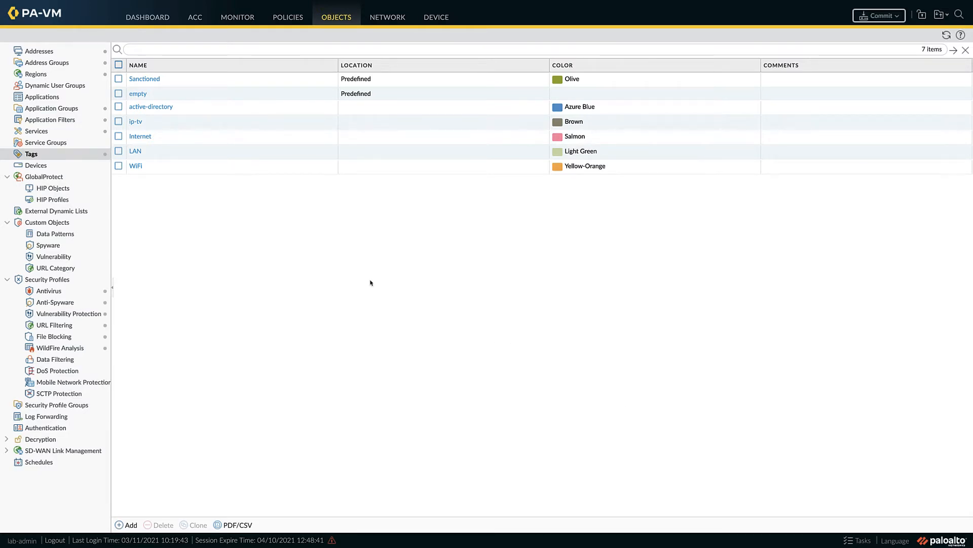
Step: Examine the available list types and the source setting of a new external dynamic list without saving it
click(64, 211)
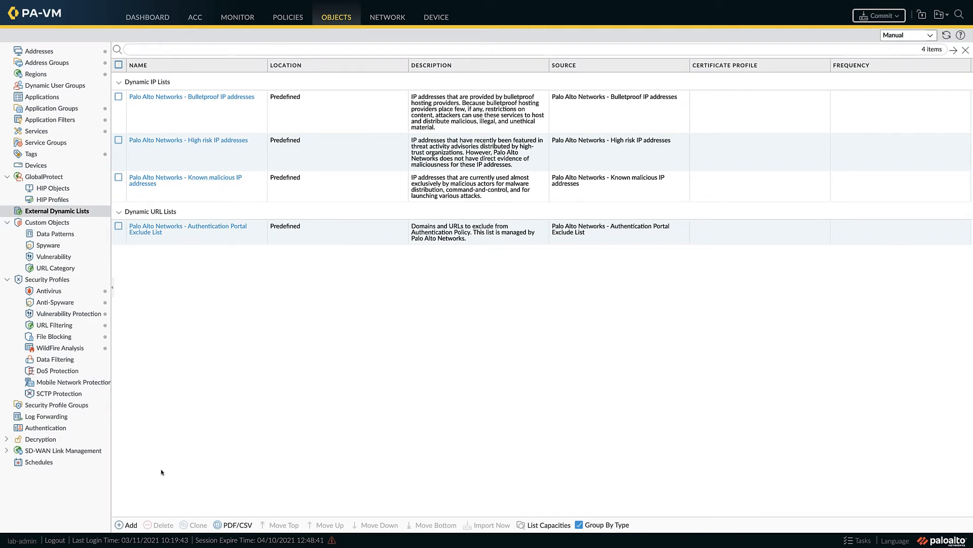
click(127, 526)
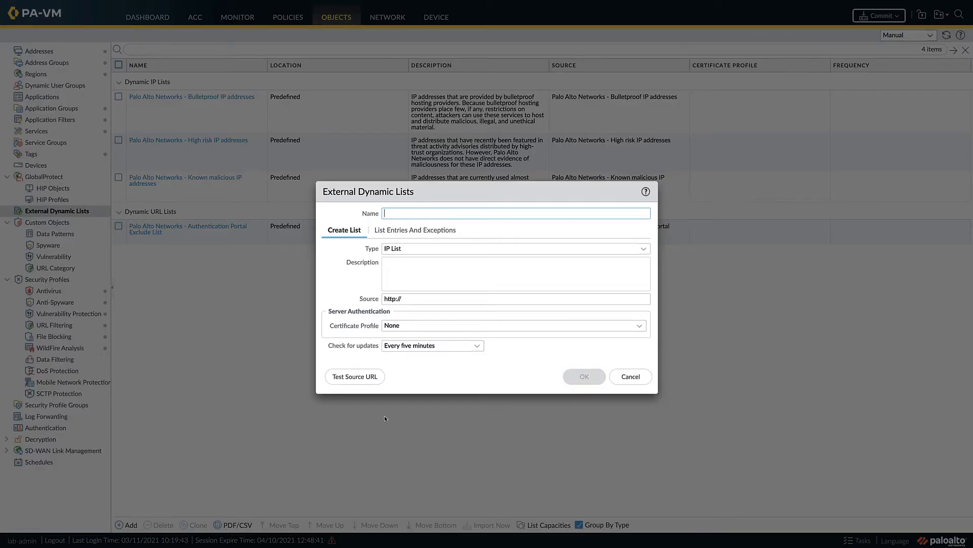
click(645, 253)
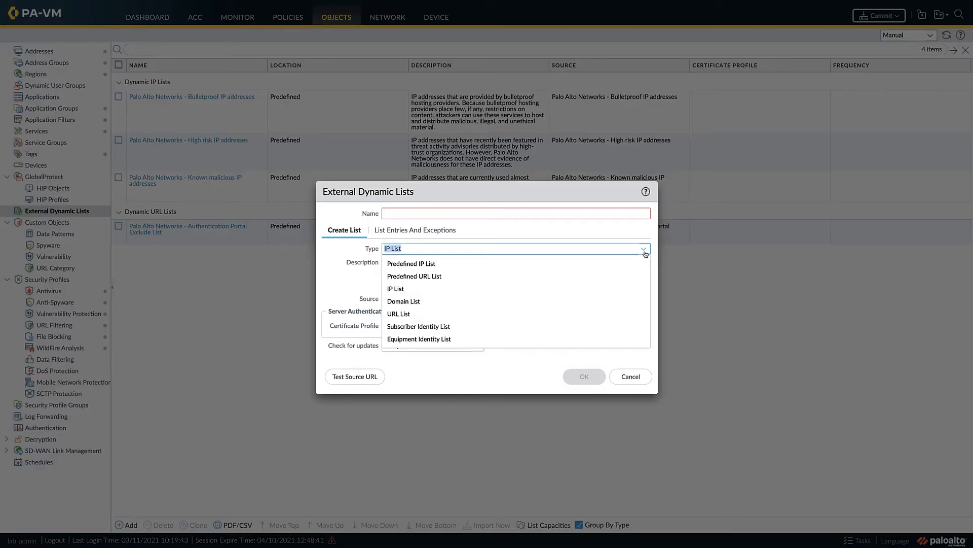
click(647, 249)
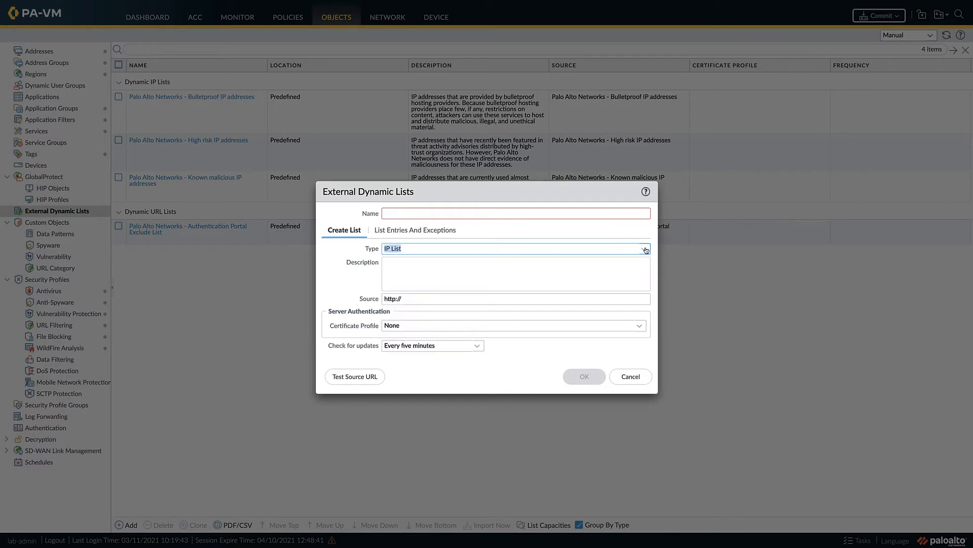
click(408, 299)
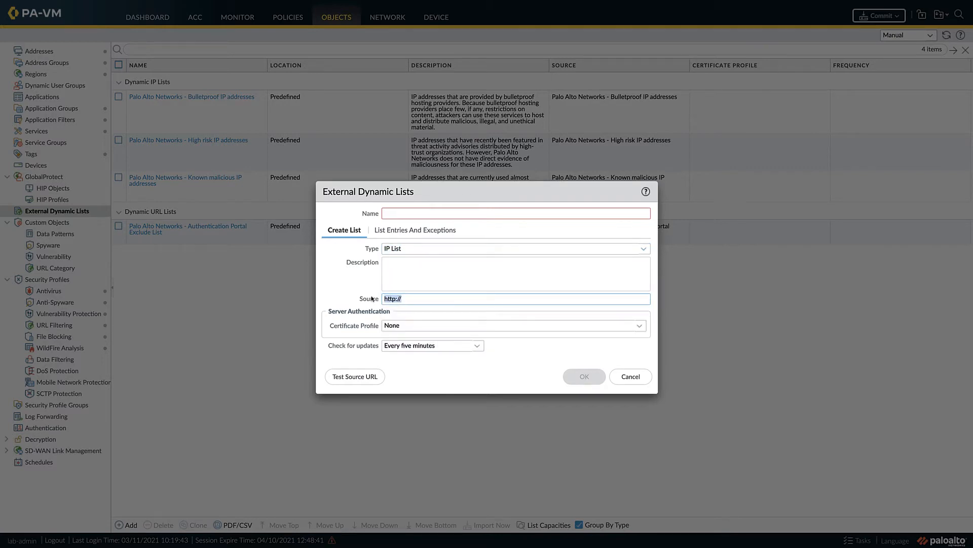
click(632, 378)
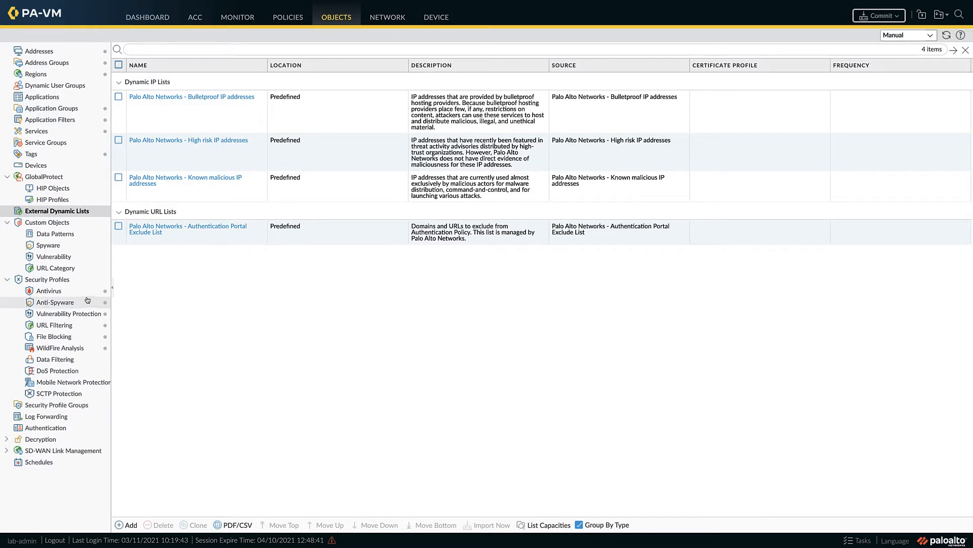
Step: Clone the predefined default antivirus profile
click(70, 295)
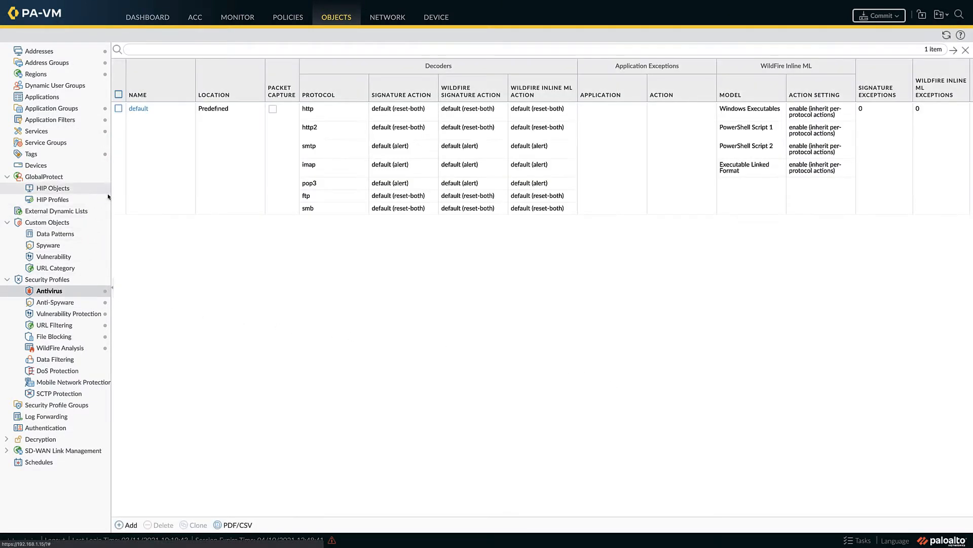
click(118, 109)
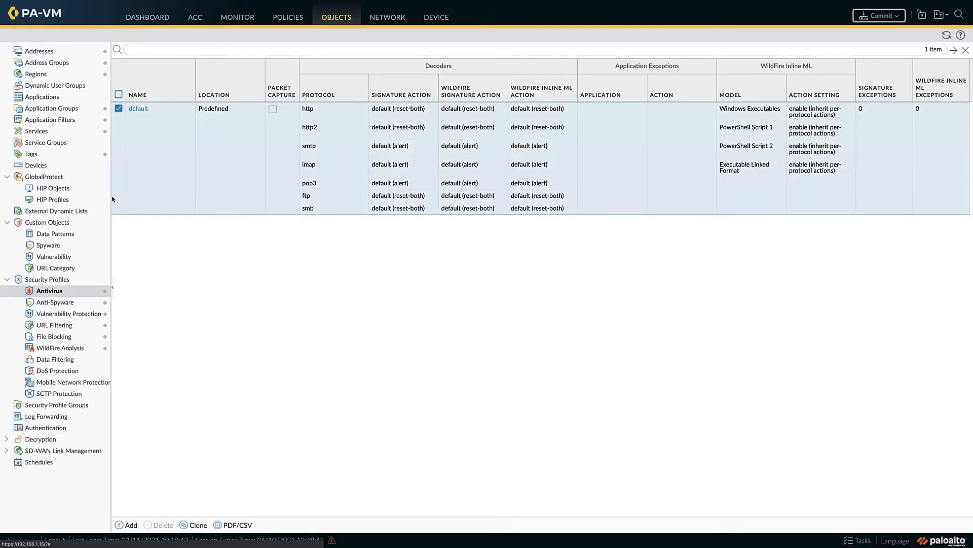
click(198, 525)
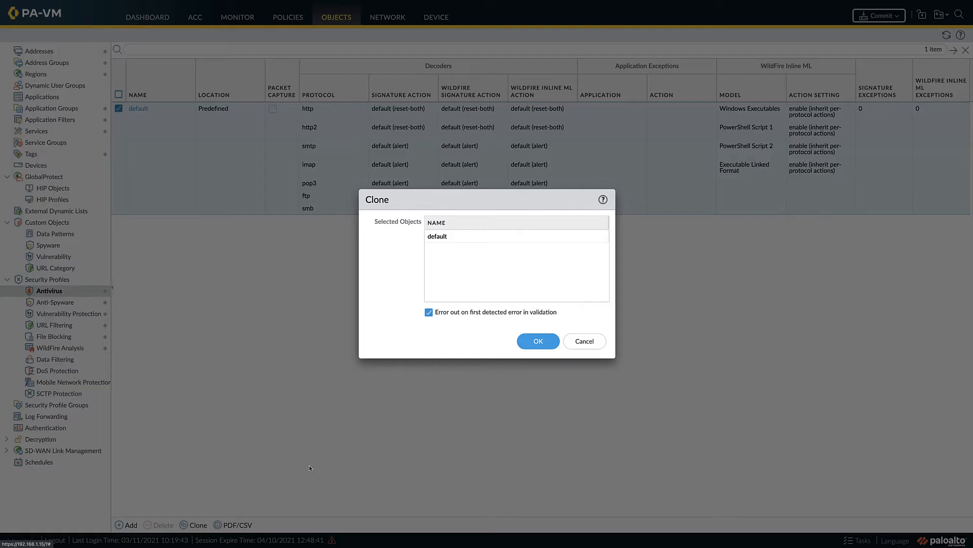
click(521, 345)
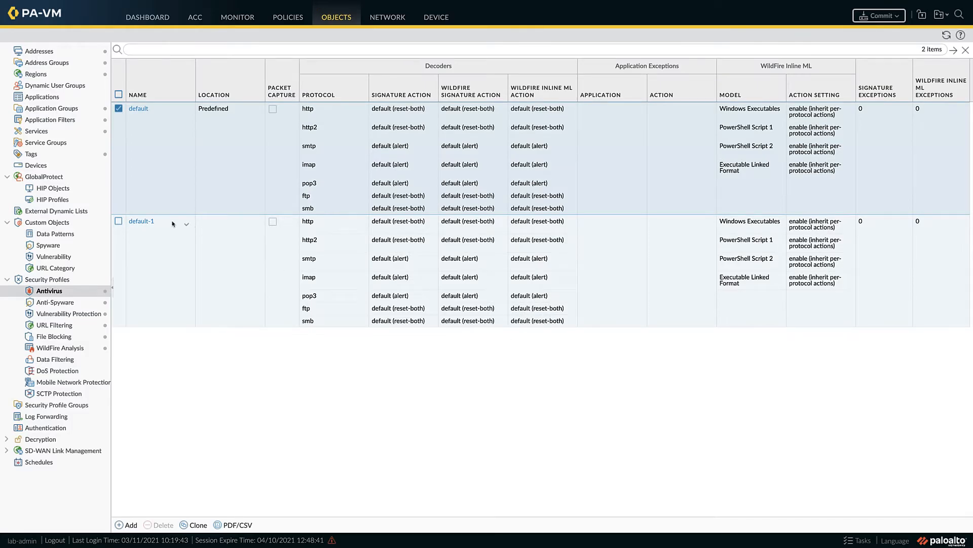
Step: Rename the cloned antivirus profile to default-with-pcap, enable packet capture in it and save it
click(141, 222)
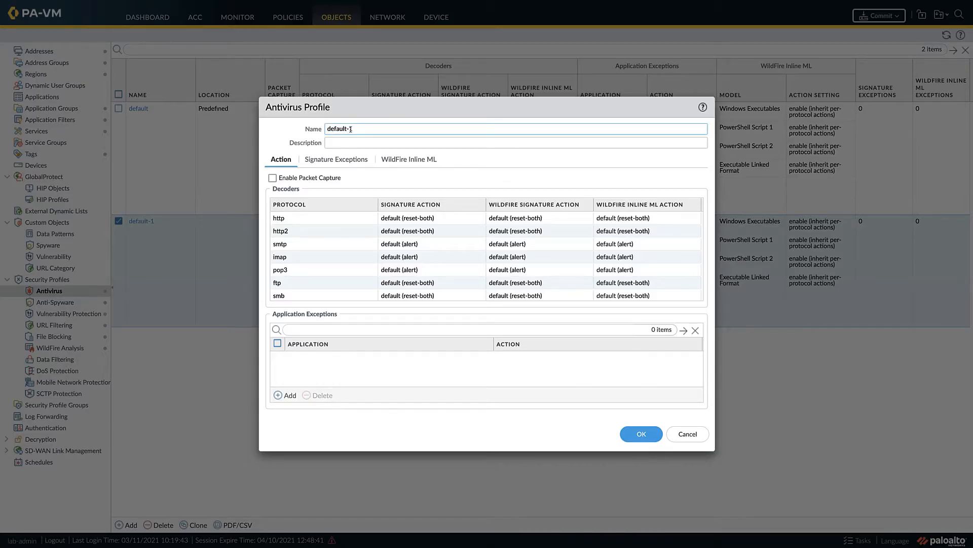
text(with-pcap)
click(273, 179)
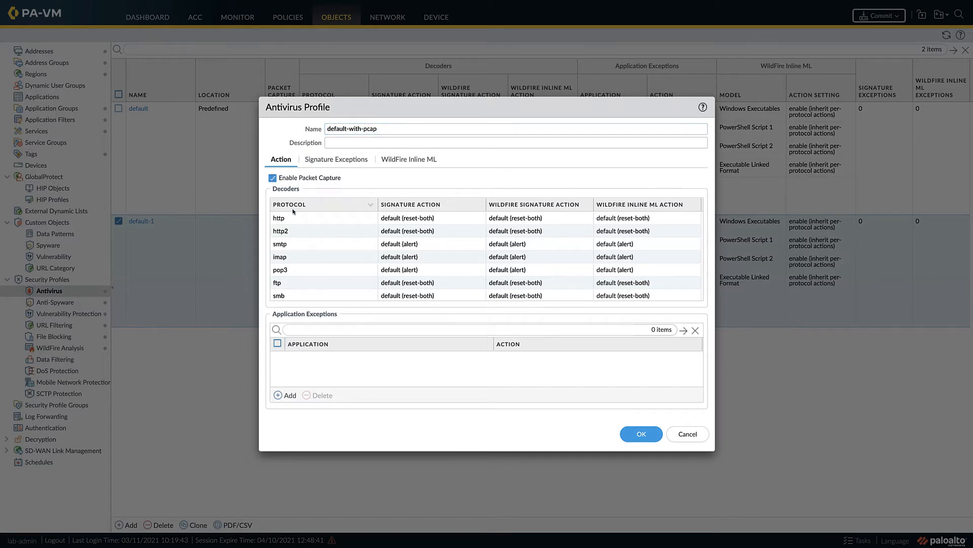
click(631, 434)
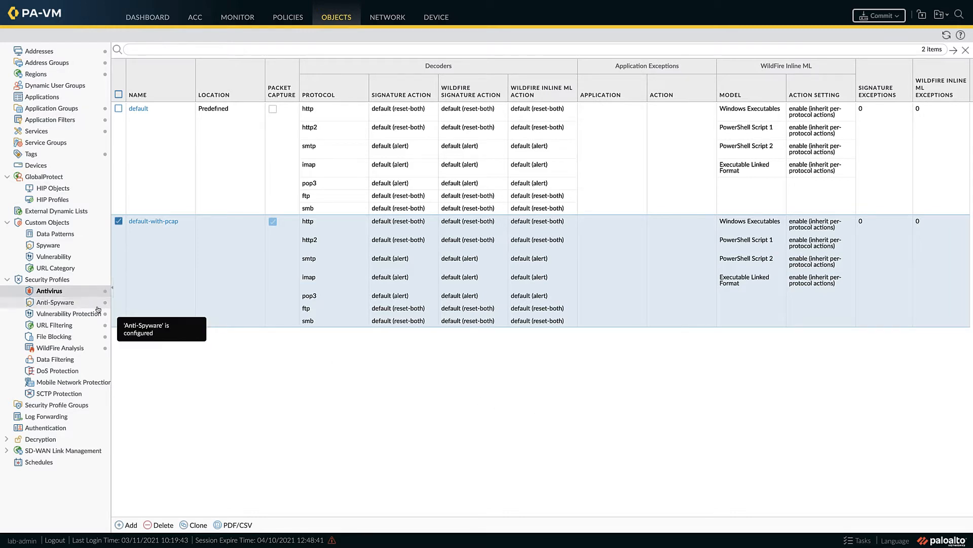
Step: Clone the predefined default anti-spyware profile
click(73, 305)
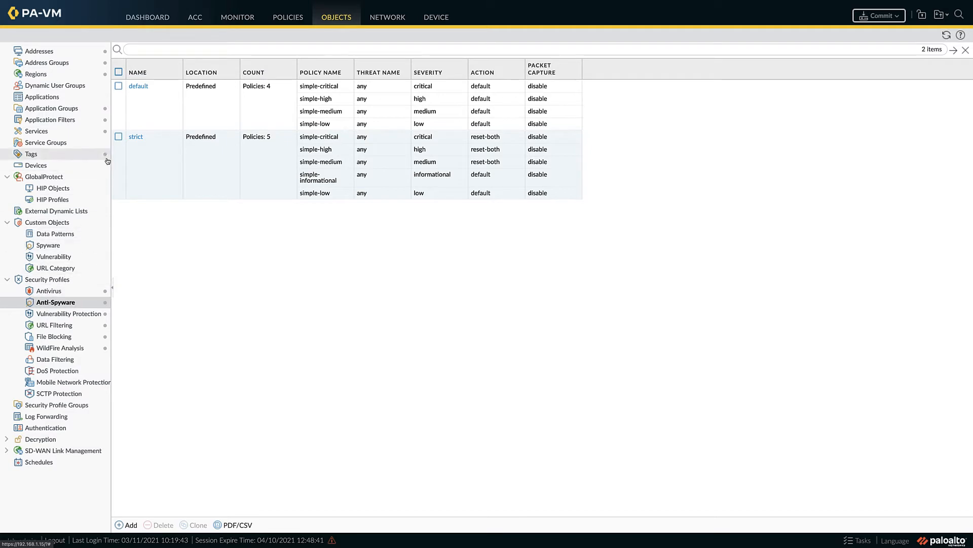
click(119, 87)
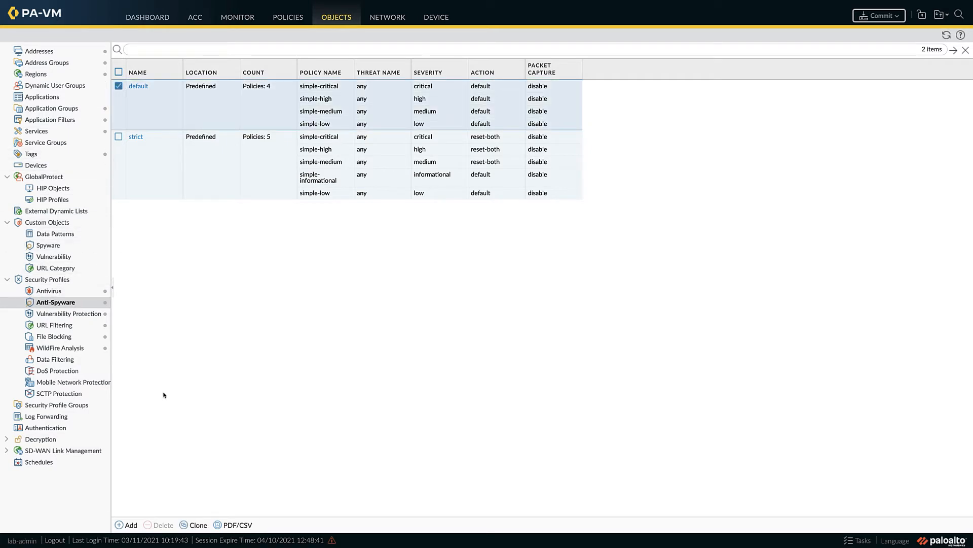
click(196, 524)
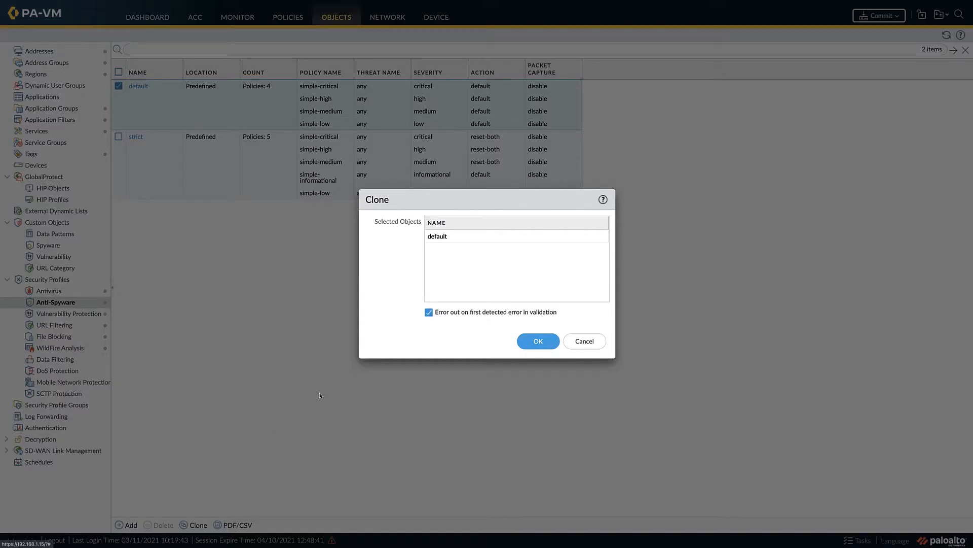
click(533, 338)
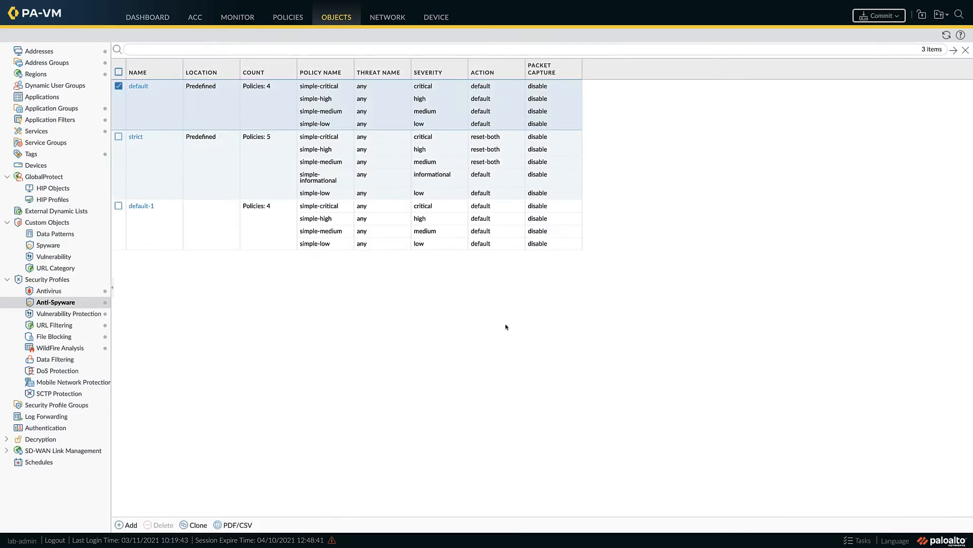
Step: Rename the cloned anti-spyware profile to default-with-pcap and set packet capture of its simple-critical policy to extended-capture
click(142, 206)
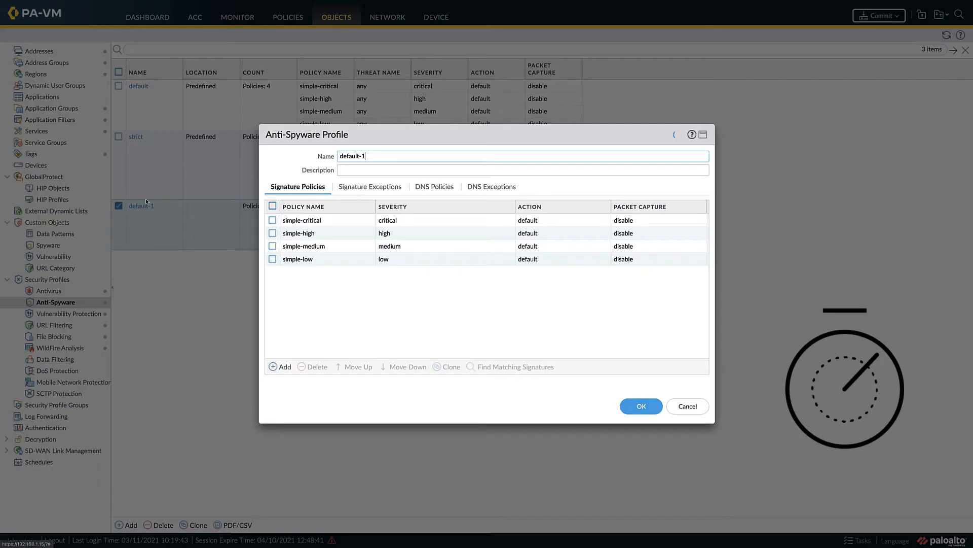
text(with-pcap)
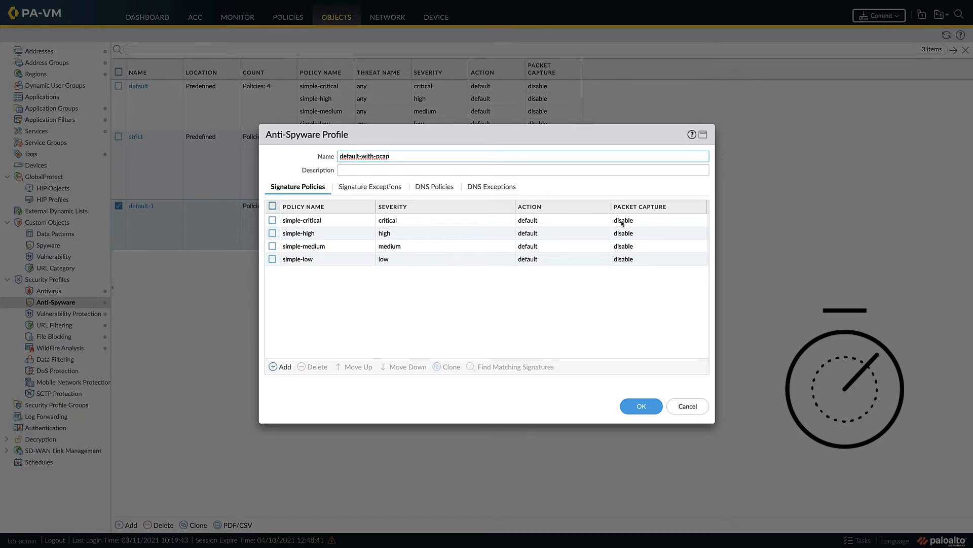
click(302, 220)
click(532, 254)
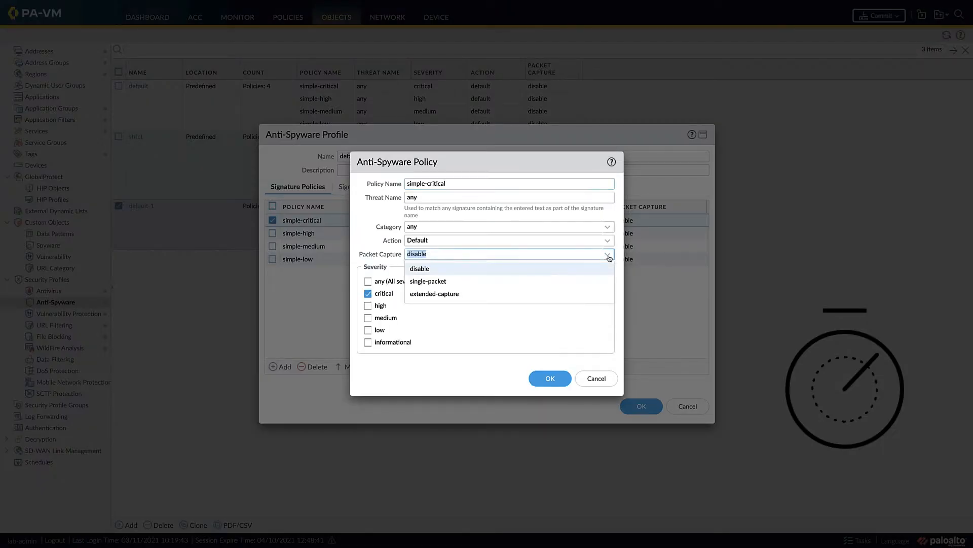
click(530, 292)
click(543, 378)
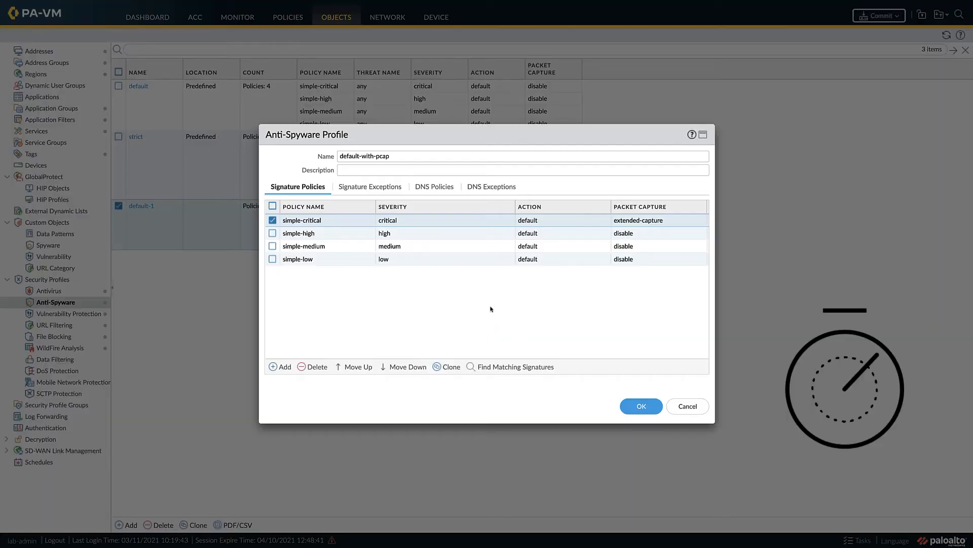
Step: Set packet capture of the simple-high and simple-medium policies to single-packet and save the default-with-pcap anti-spyware profile
click(329, 233)
click(604, 255)
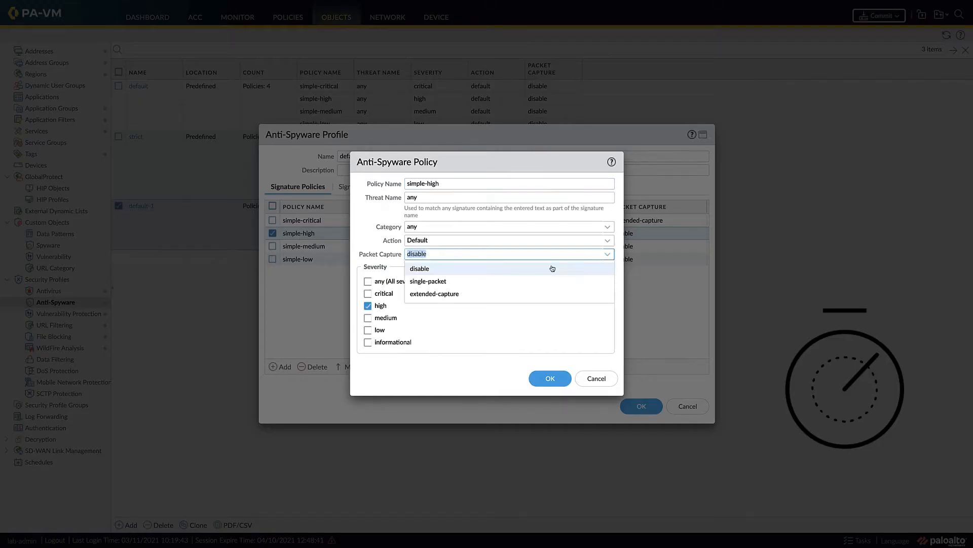
click(532, 280)
click(550, 378)
click(304, 247)
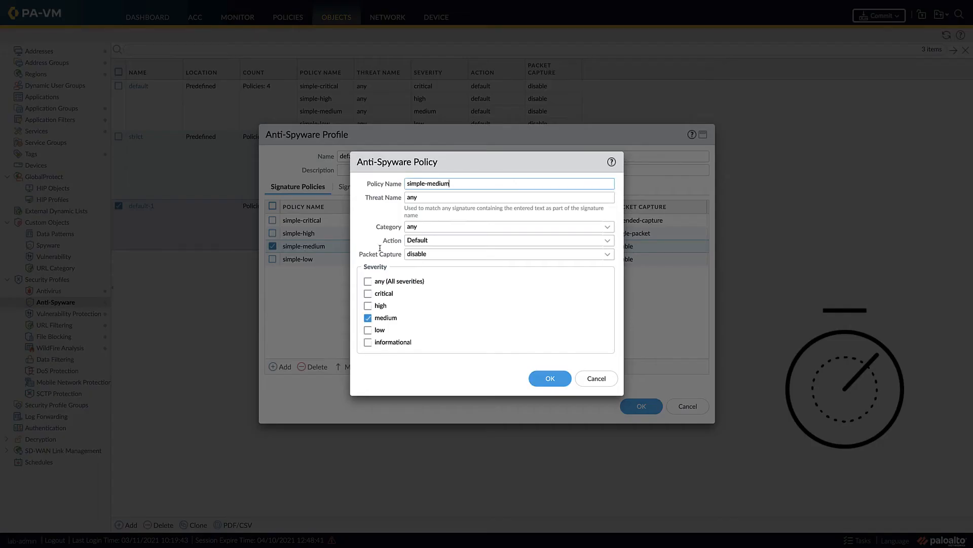
click(608, 255)
click(538, 278)
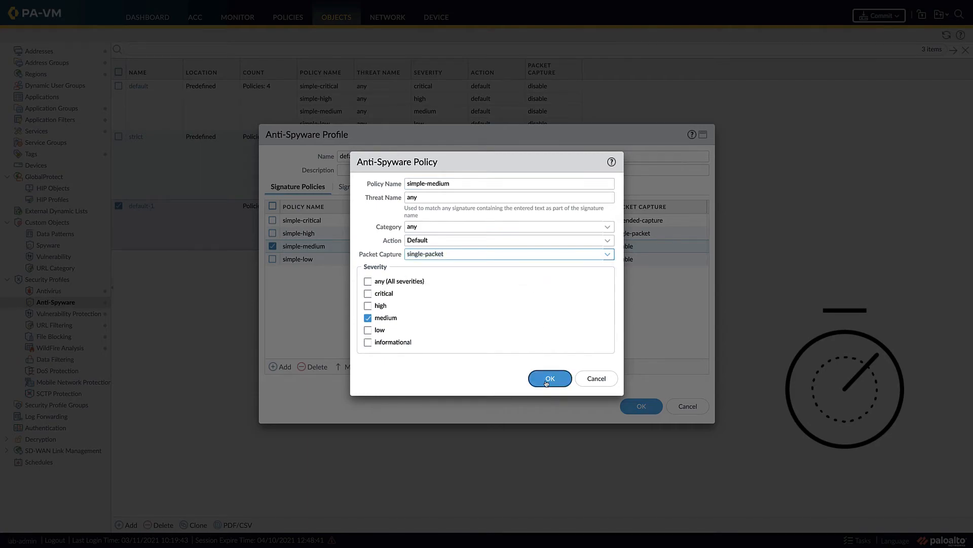
click(550, 378)
click(641, 405)
Step: Clone the predefined strict anti-spyware profile and rename the clone to strict-with-pcap
click(119, 136)
click(195, 524)
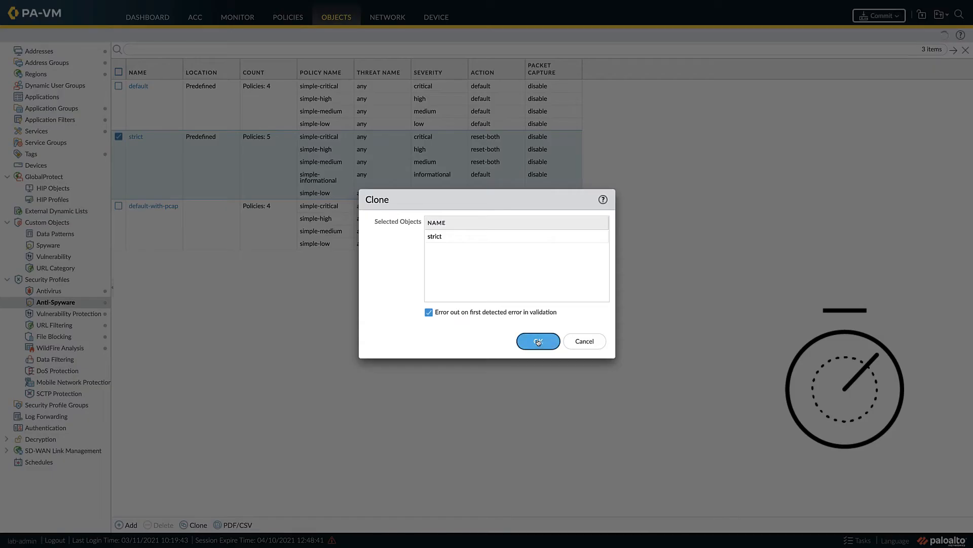
click(537, 343)
click(138, 257)
click(378, 156)
key(BackSpace)
text(with-pcap)
Step: Set packet capture of the simple-critical policy in the strict-with-pcap anti-spyware profile to extended-capture
click(299, 220)
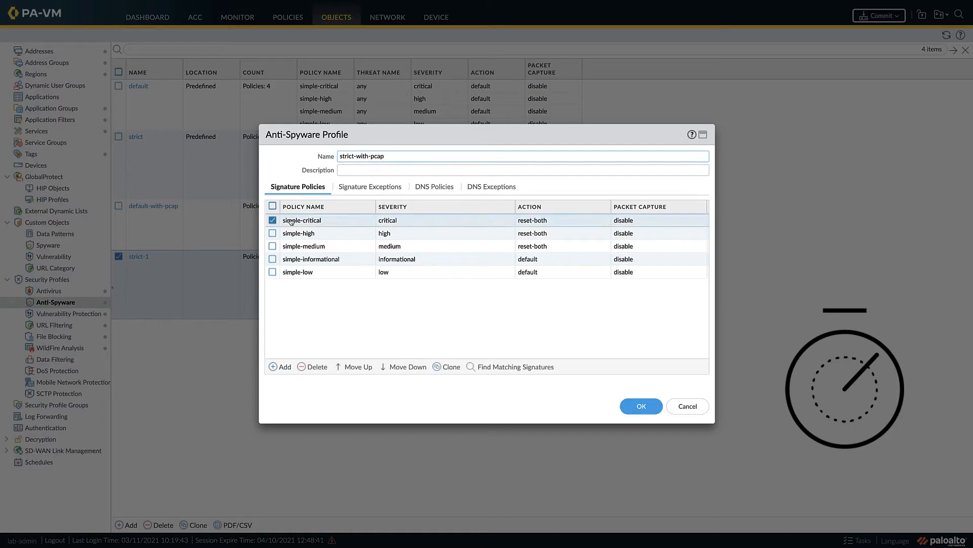
click(608, 254)
click(494, 293)
click(550, 379)
Step: Set the simple-high and simple-medium policies to single-packet capture and save the strict-with-pcap anti-spyware profile
click(299, 233)
click(608, 255)
click(537, 280)
click(550, 378)
click(305, 246)
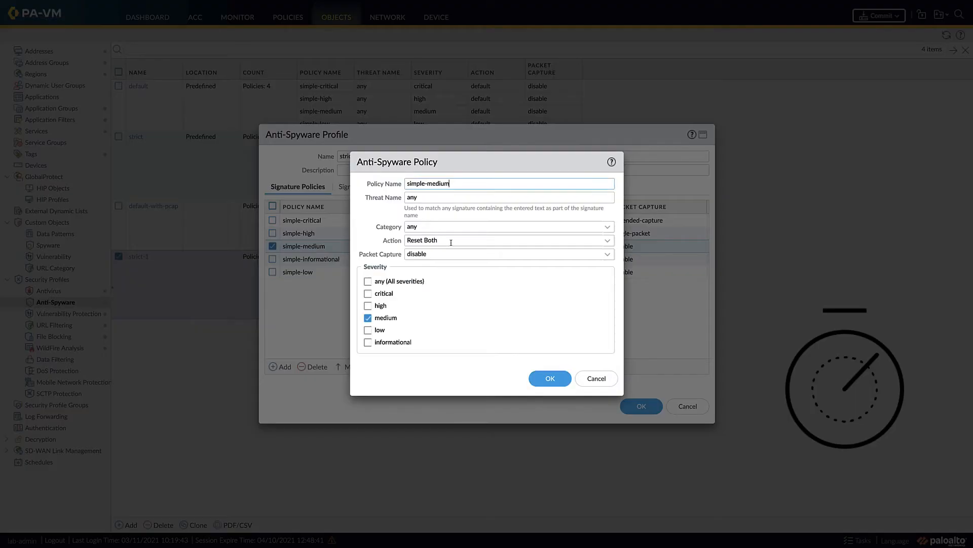
click(608, 255)
click(550, 378)
click(641, 405)
Step: Clone the predefined strict vulnerability protection profile and rename the clone to strict-with-pcap
click(83, 314)
click(118, 86)
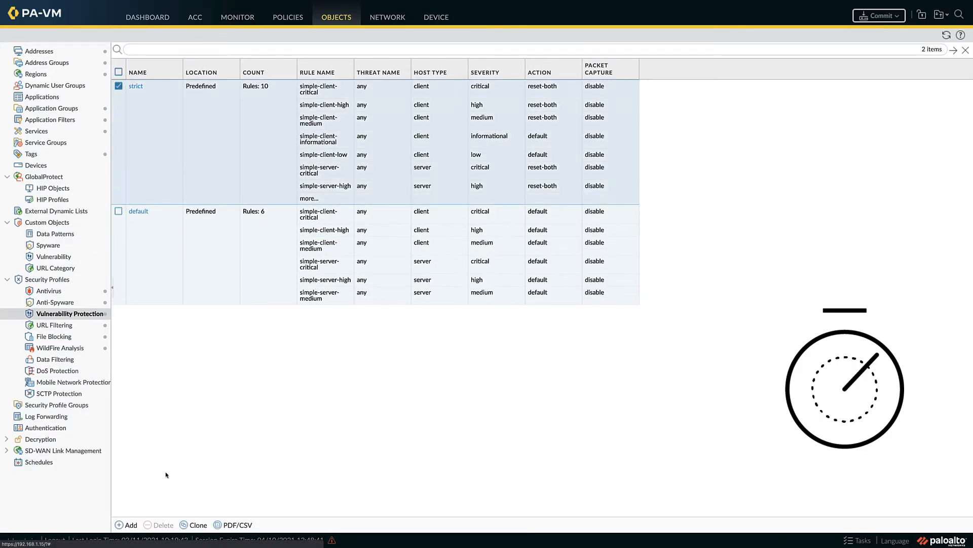
click(196, 525)
click(537, 343)
click(138, 311)
click(355, 161)
key(BackSpace)
text(with-pcap)
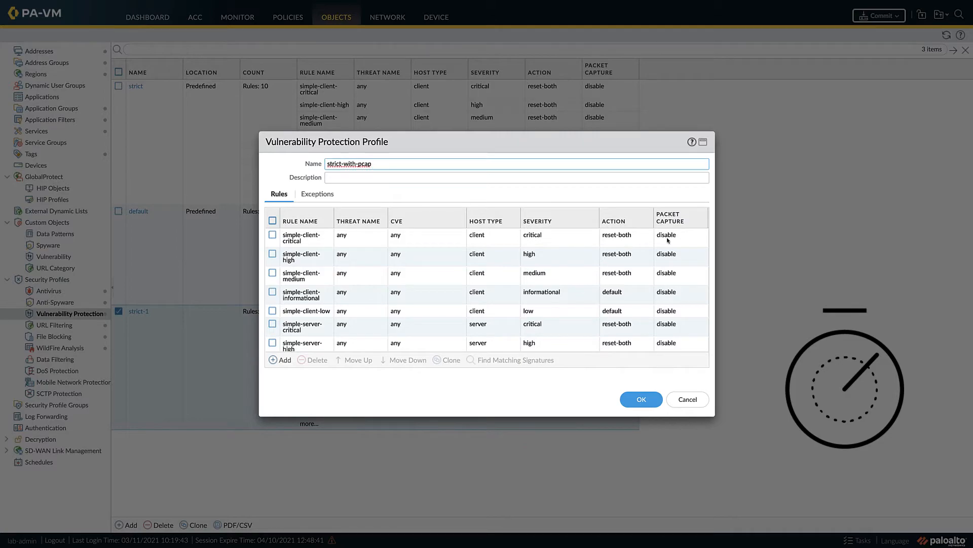
Step: In the strict-with-pcap vulnerability profile, set packet capture to extended-capture for simple-client-critical and single-packet for simple-client-high and simple-client-medium
click(294, 237)
click(656, 195)
click(613, 235)
click(599, 403)
click(291, 257)
click(656, 195)
click(613, 223)
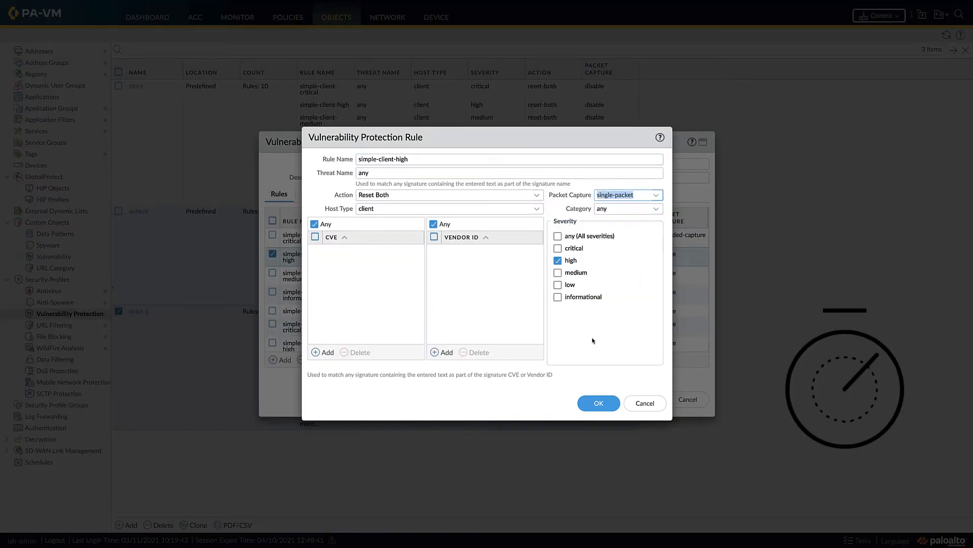
click(599, 403)
click(291, 276)
click(656, 195)
click(618, 223)
click(599, 403)
Step: Set simple-server-critical to extended-capture and simple-server-high and simple-server-medium to single-packet, and save the strict-with-pcap vulnerability profile
click(295, 325)
click(656, 195)
click(624, 235)
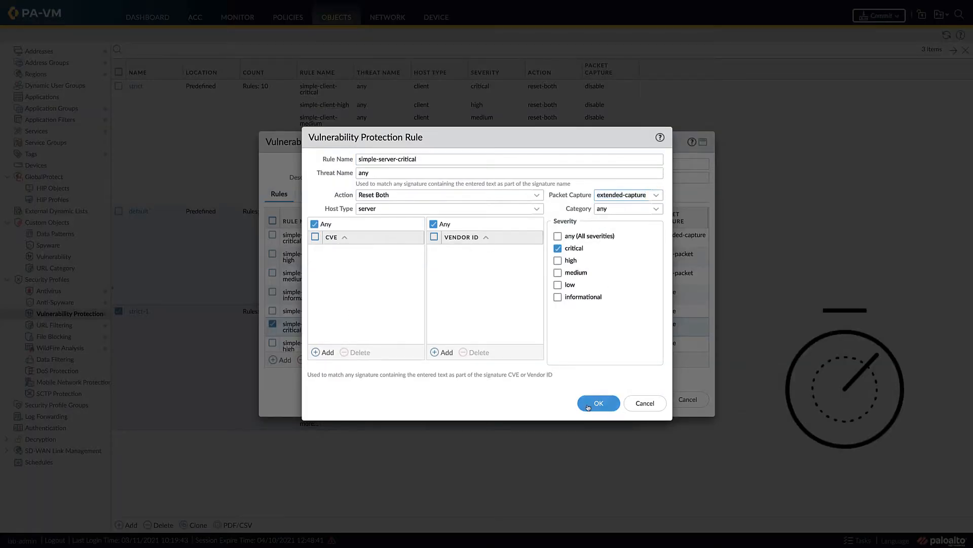
click(588, 403)
click(292, 345)
click(618, 223)
click(599, 403)
click(292, 308)
click(656, 195)
click(618, 223)
click(599, 403)
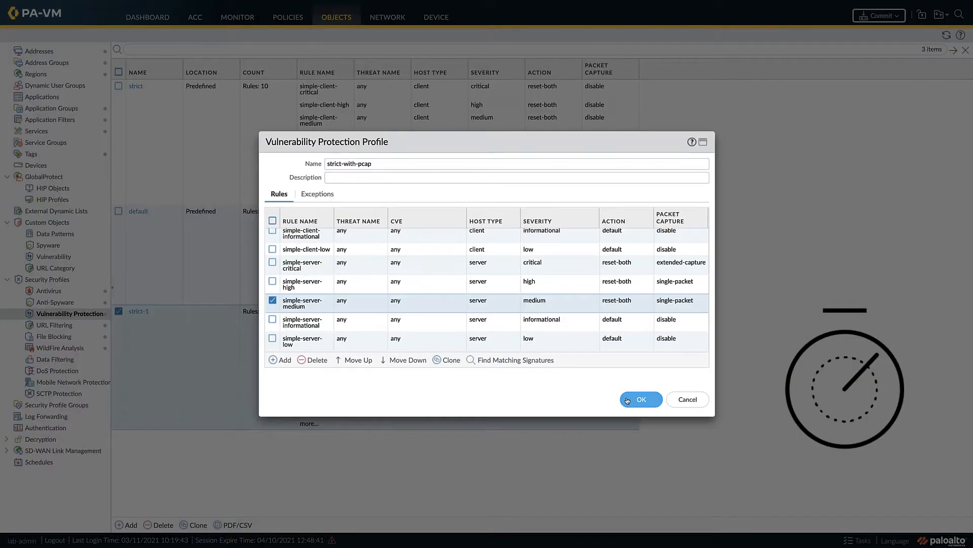
click(629, 400)
Step: Clone the predefined default vulnerability protection profile and rename the clone to default-with-pcap
click(118, 211)
click(194, 524)
click(539, 342)
click(145, 437)
click(354, 163)
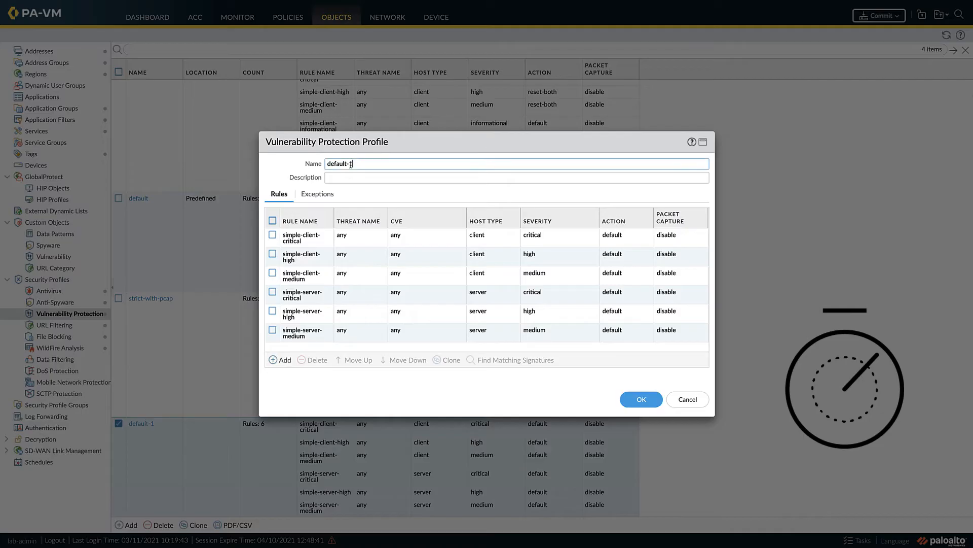
key(BackSpace)
text(with-pcap)
Step: In the default-with-pcap vulnerability profile, set packet capture to extended-capture for simple-client-critical and single-packet for simple-client-high and simple-client-medium
click(301, 235)
click(656, 195)
click(624, 235)
click(599, 403)
click(302, 254)
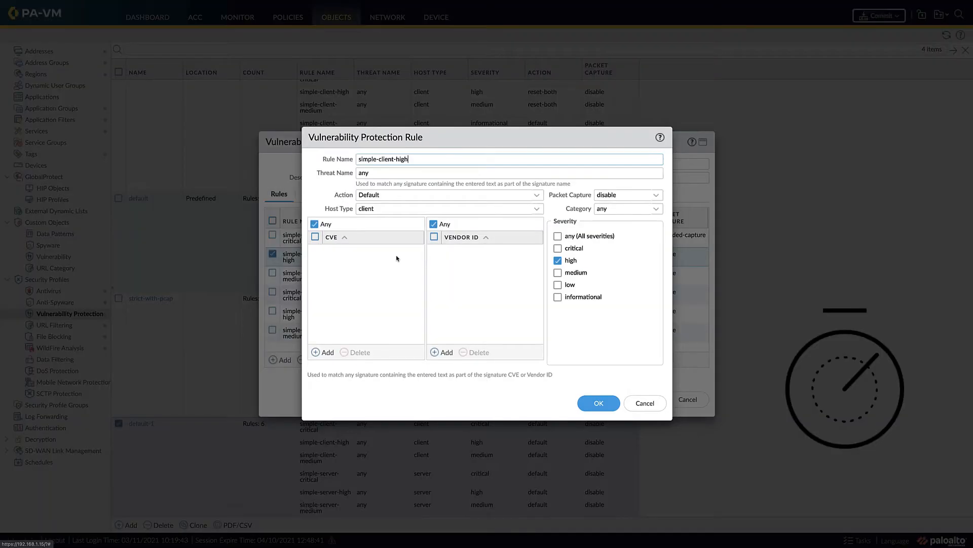
click(656, 195)
click(617, 223)
click(599, 403)
click(301, 274)
click(656, 196)
click(617, 223)
click(598, 403)
Step: Set simple-server-critical to extended-capture and simple-server-high and simple-server-medium to single-packet, and save the default-with-pcap vulnerability profile
click(301, 292)
click(656, 195)
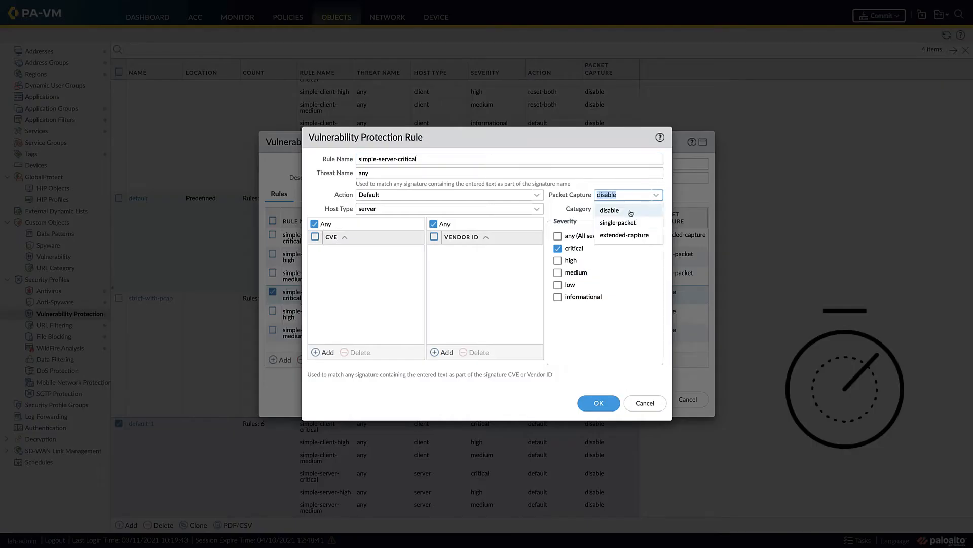
click(625, 235)
click(656, 196)
click(618, 224)
click(599, 404)
click(302, 331)
click(656, 195)
click(618, 223)
click(599, 403)
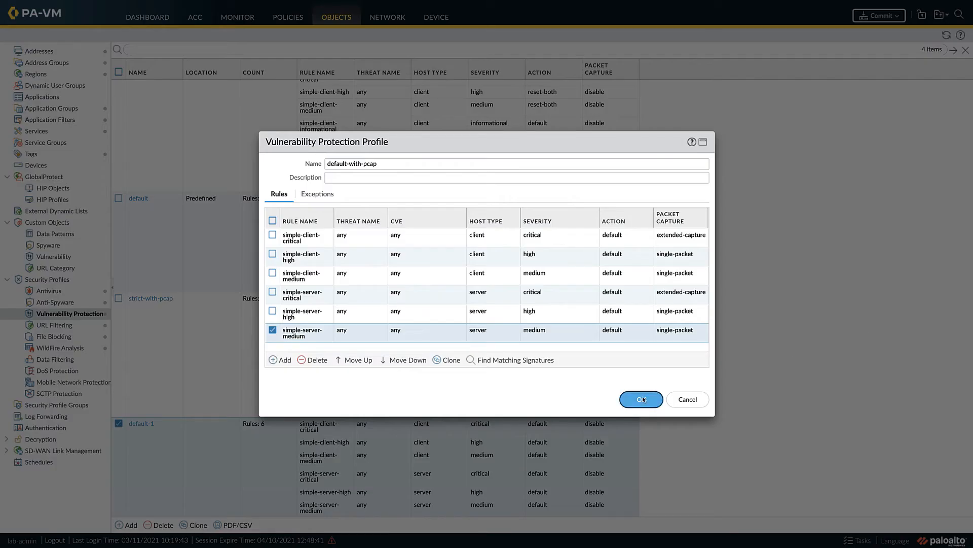
click(640, 399)
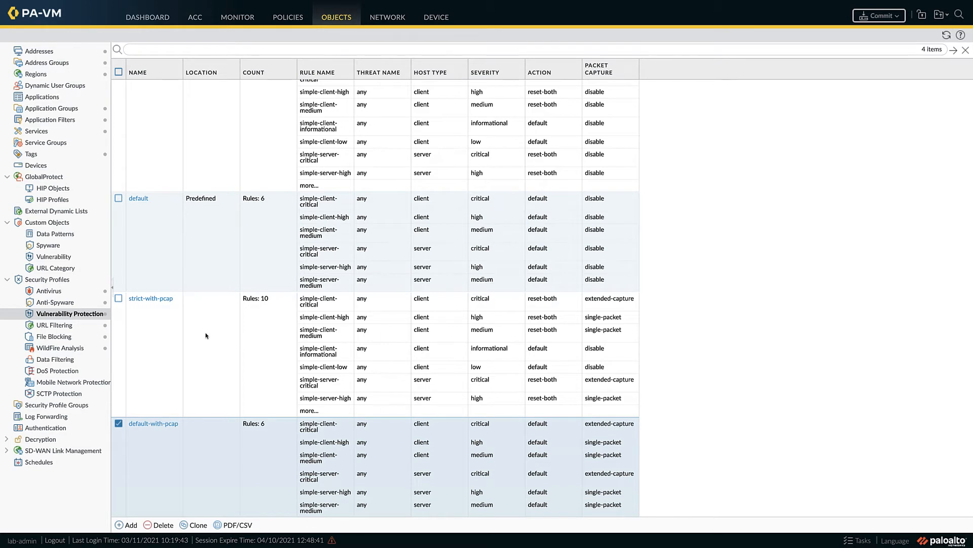
Step: Clone the predefined default URL filtering profile and rename the clone to Your Policy
click(78, 330)
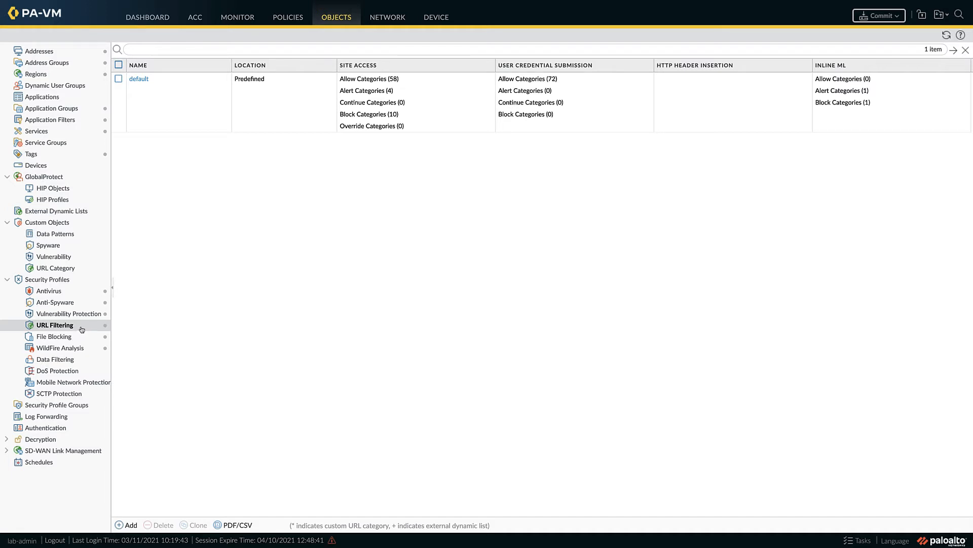
click(120, 80)
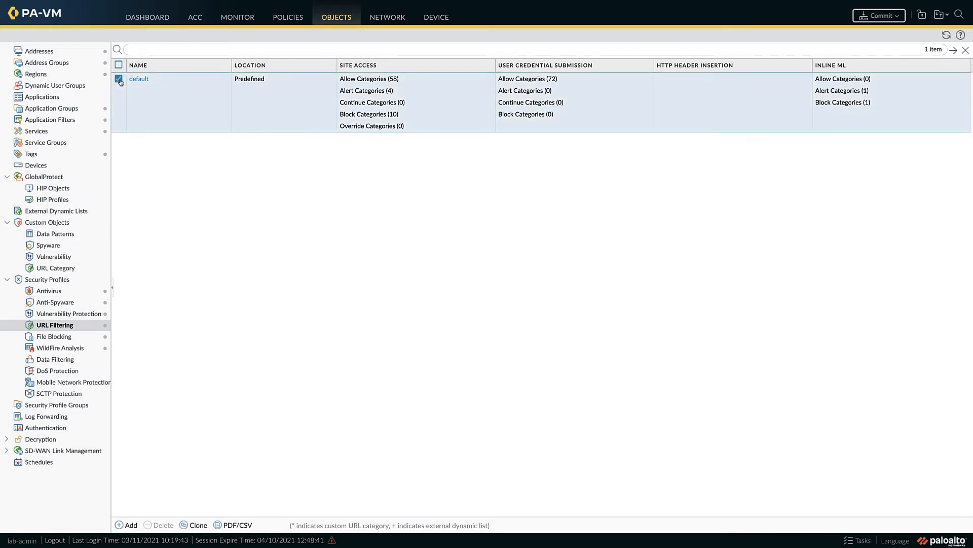
click(197, 525)
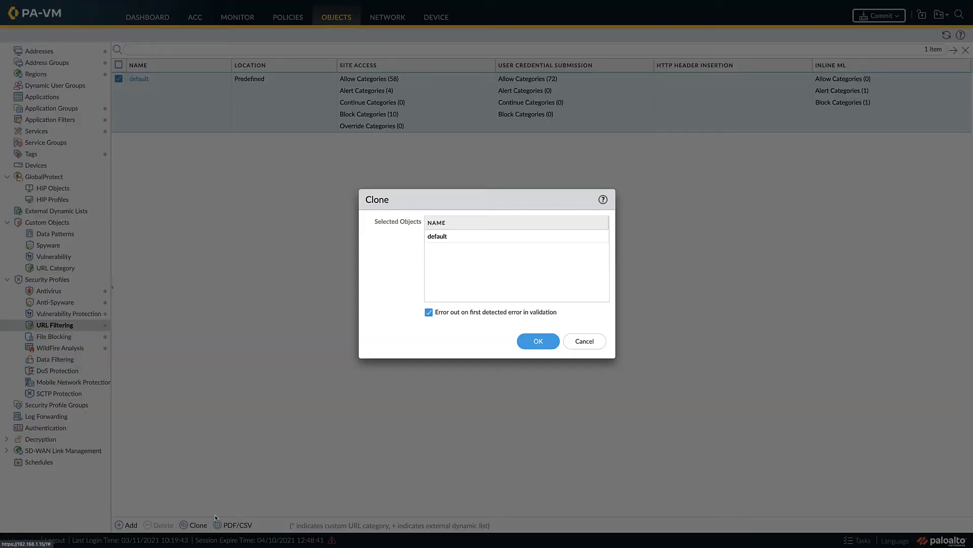
click(538, 341)
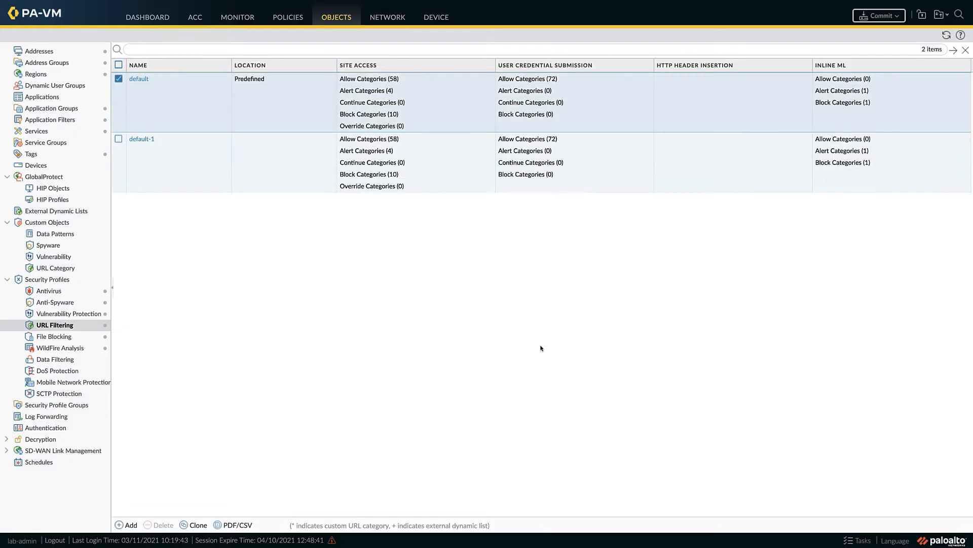
click(143, 139)
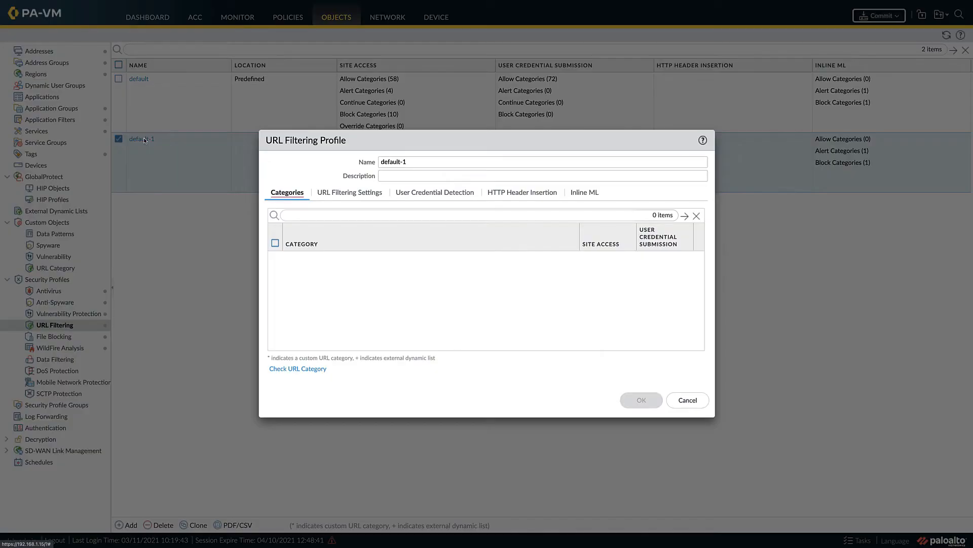
drag(404, 162, 378, 160)
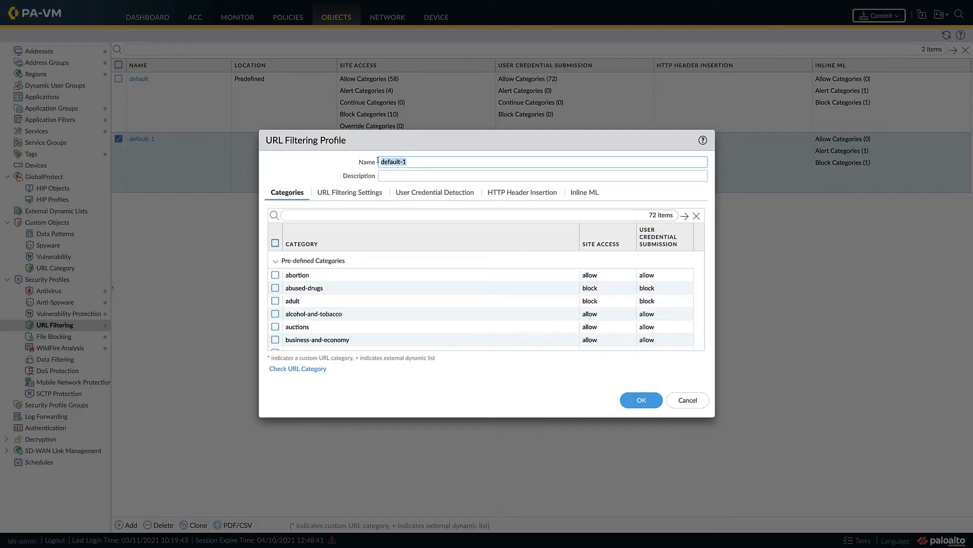
text(Your Policy)
Step: Set site access for the cryptocurrency category to block in the Your Policy URL filtering profile and save it
scroll(391, 289, down, 3)
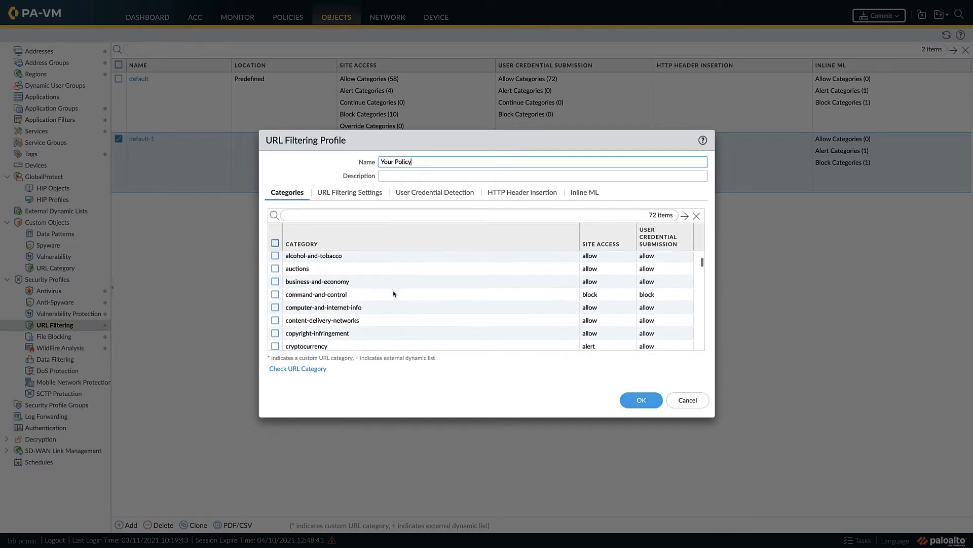
scroll(394, 294, down, 3)
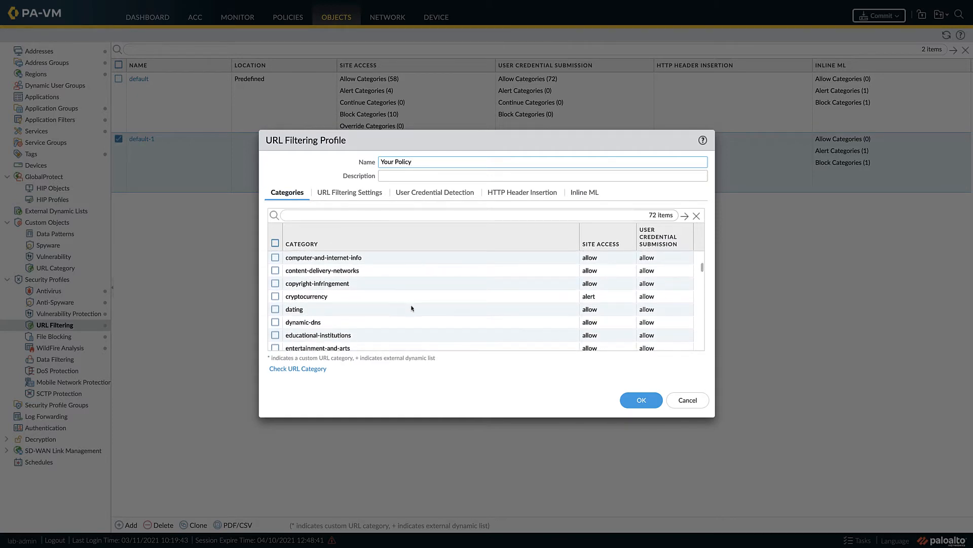
click(582, 300)
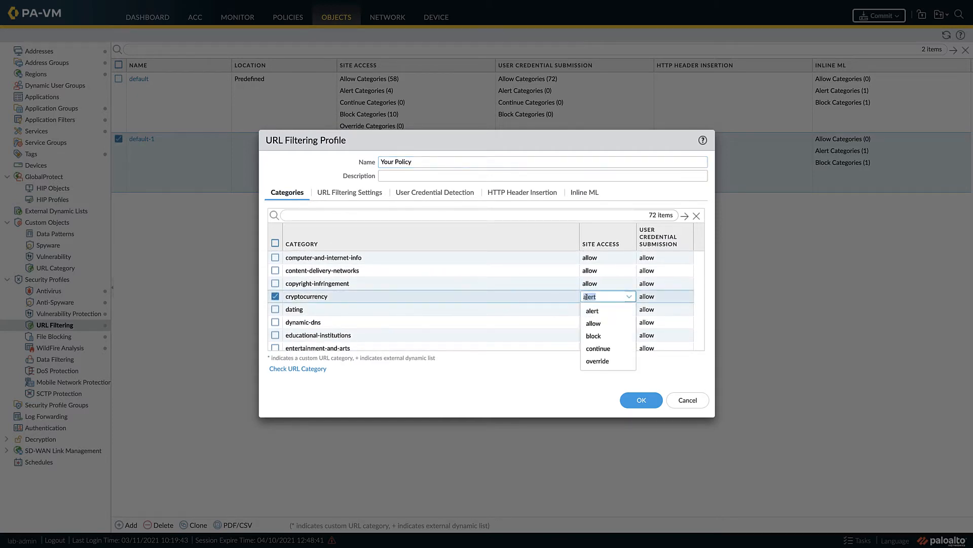
click(600, 340)
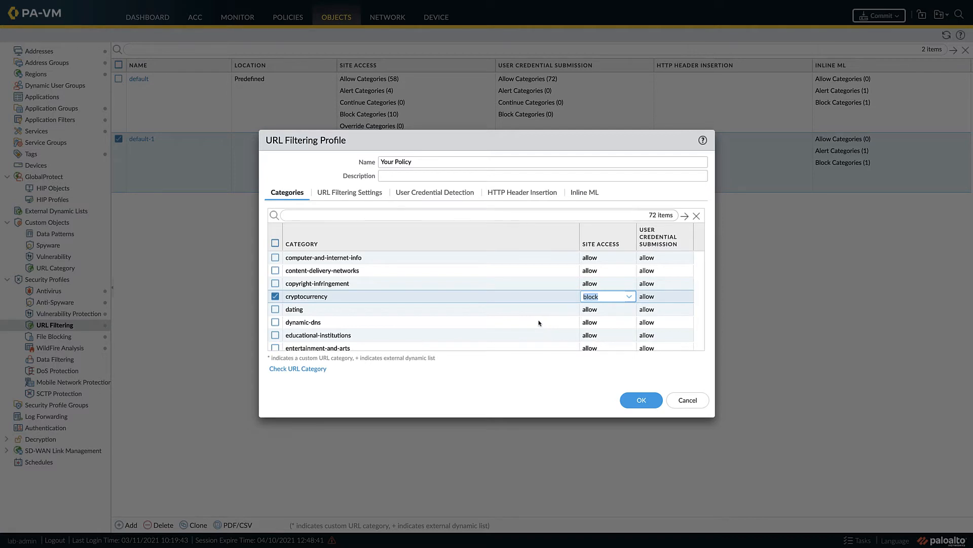
scroll(544, 324, down, 4)
scroll(539, 323, down, 4)
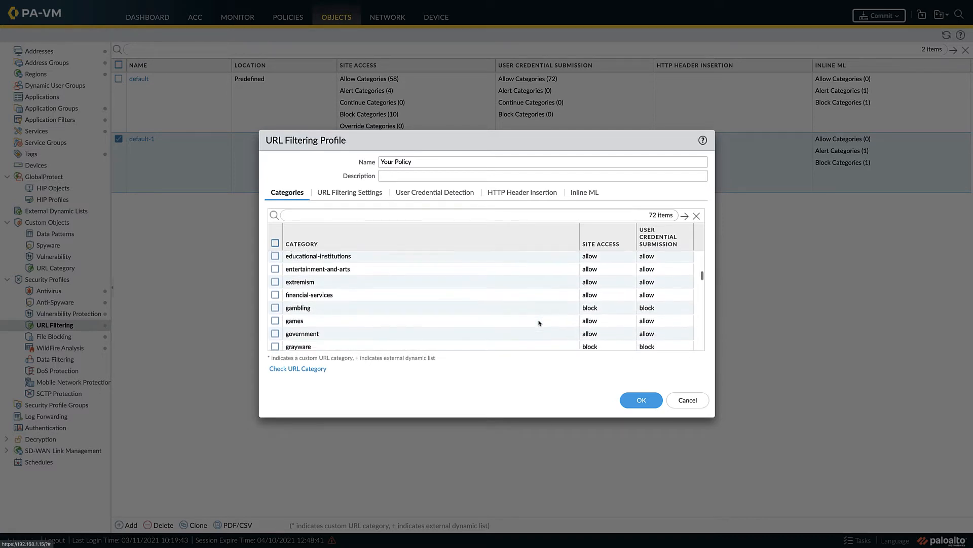
scroll(539, 323, down, 3)
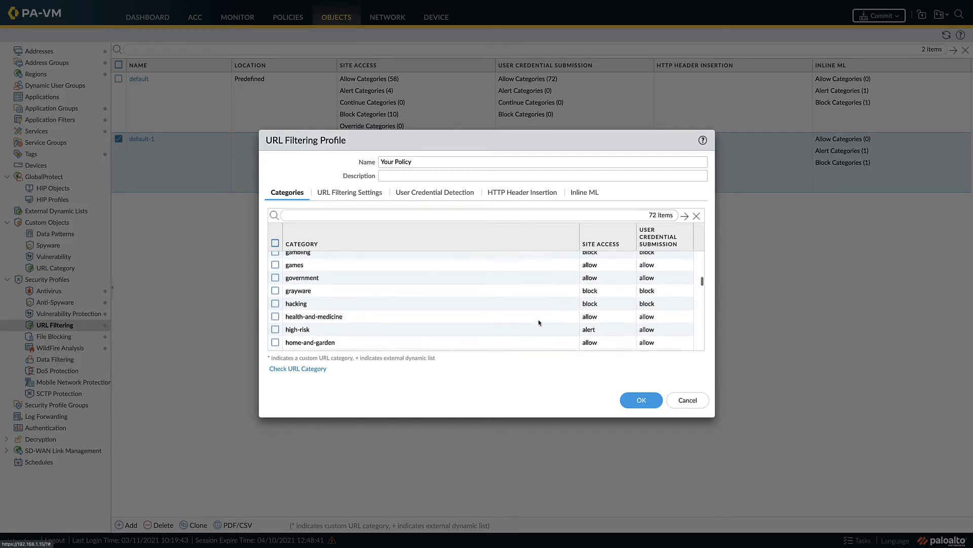
click(629, 406)
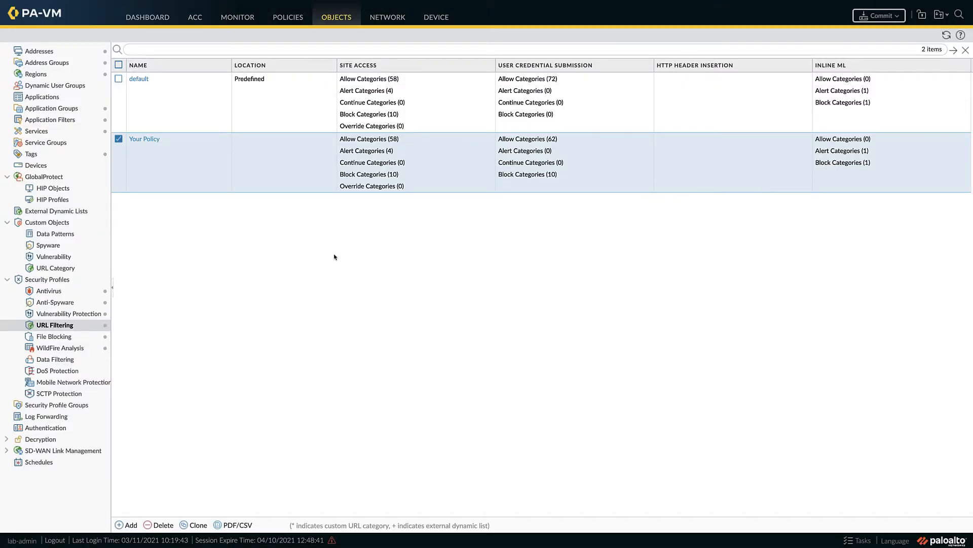
Step: Examine the rules of the predefined file blocking profiles and select the basic file blocking profile
click(60, 337)
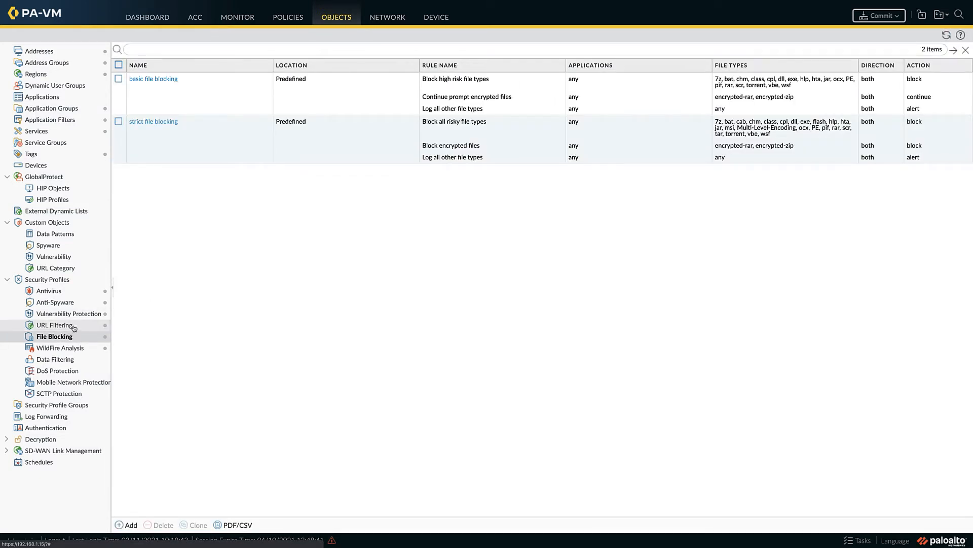
click(442, 103)
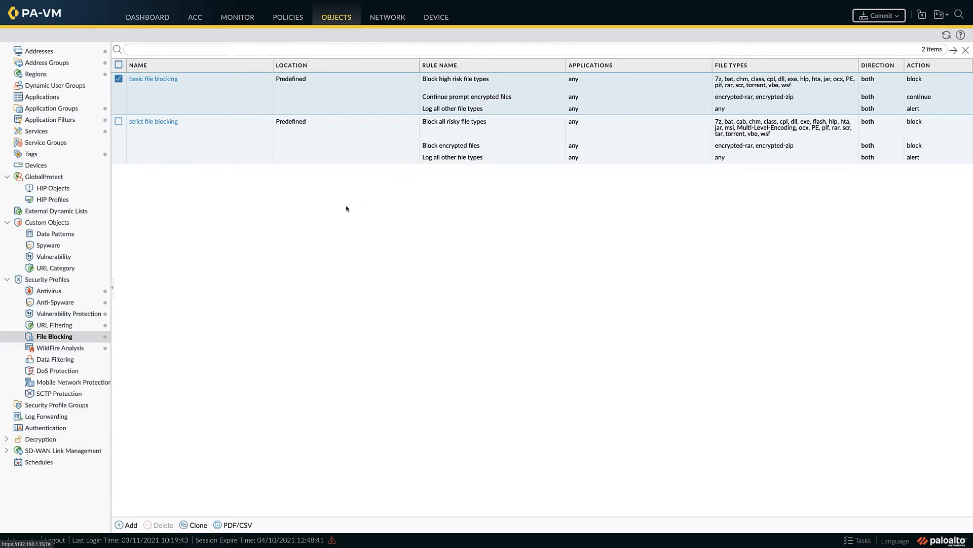
Step: Add a security profile group named default with default-with-pcap as both its antivirus and anti-spyware profiles
click(48, 405)
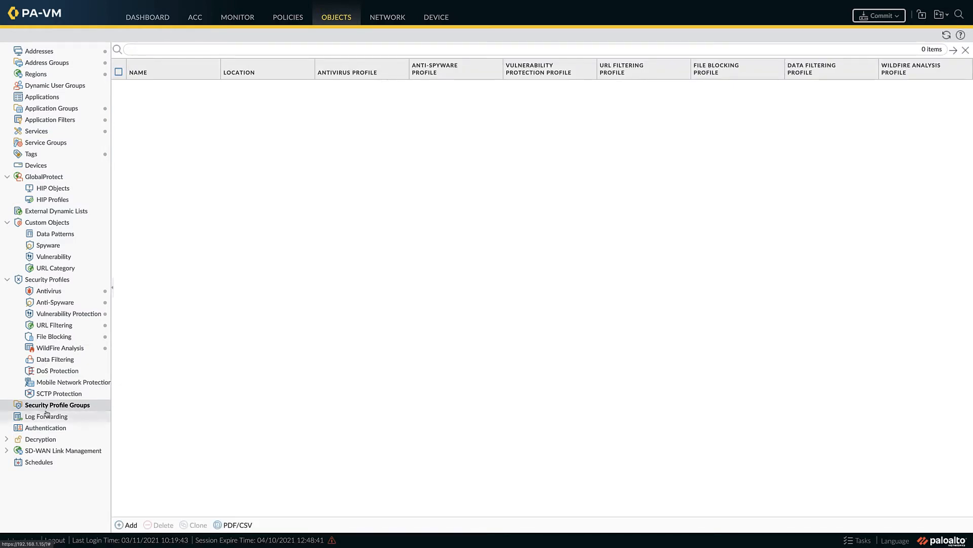
click(132, 526)
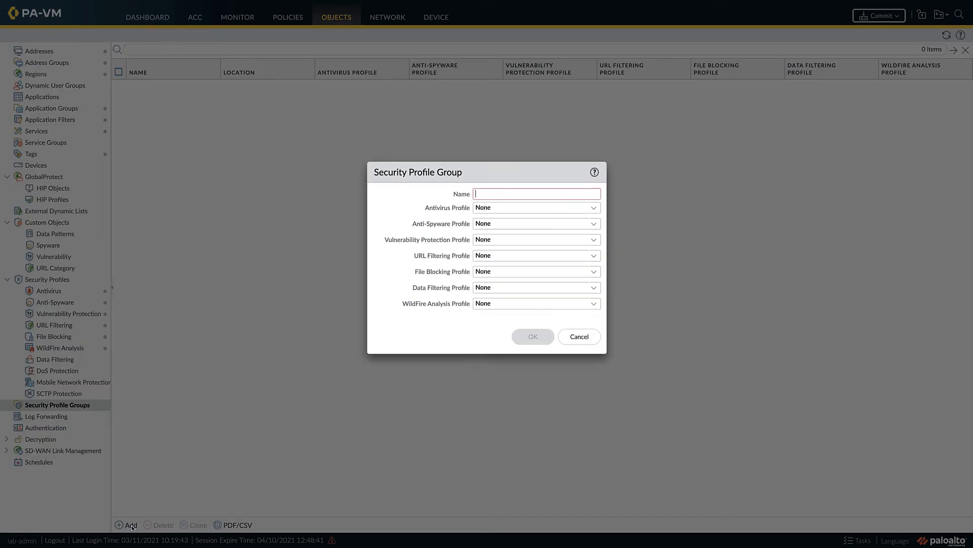
text(default)
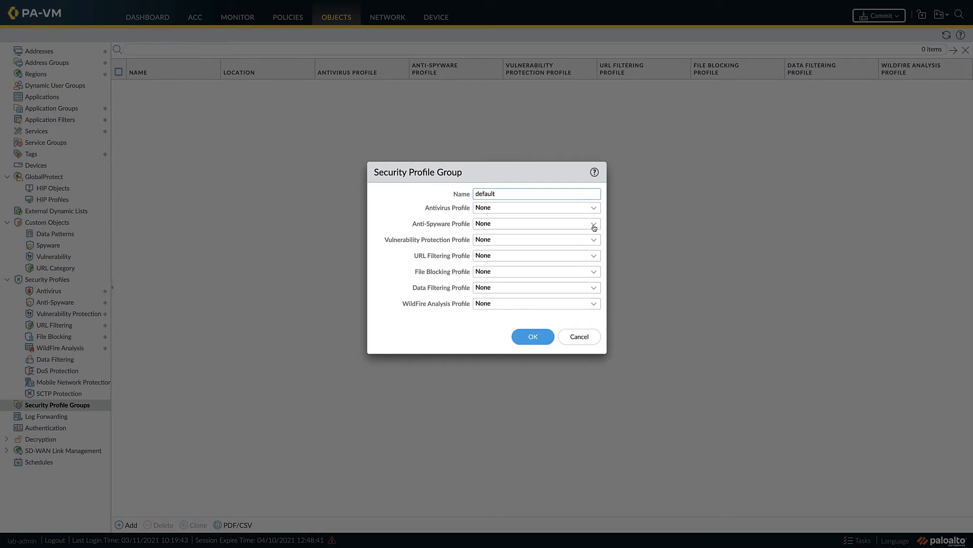
click(594, 208)
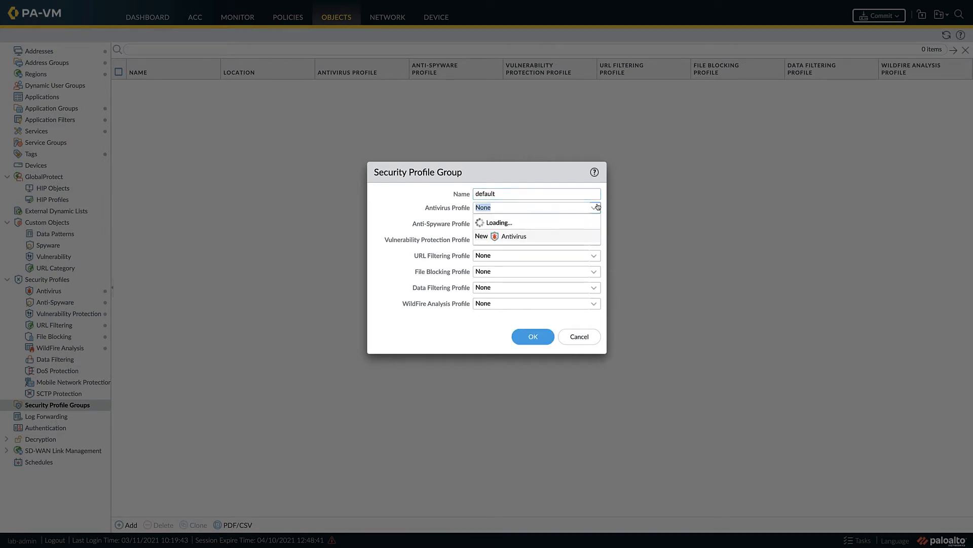
click(519, 248)
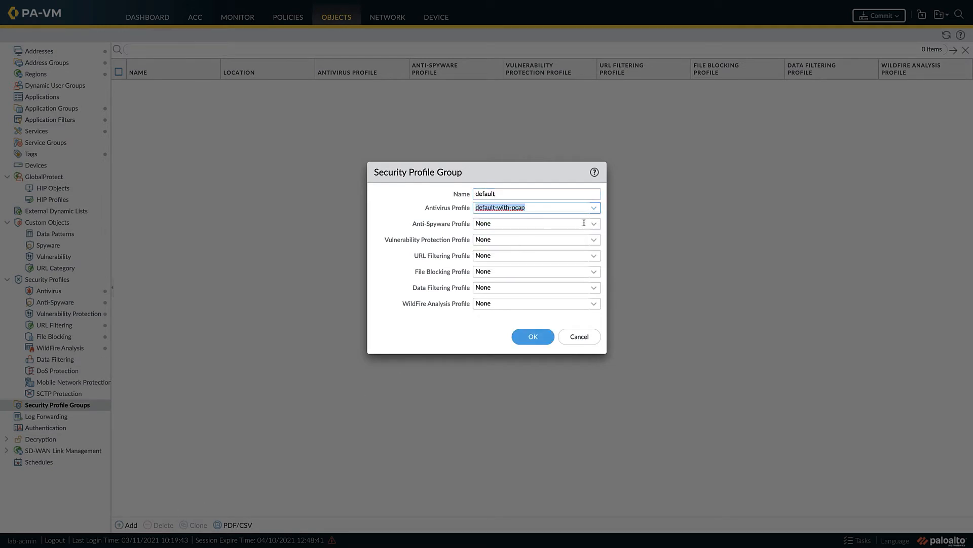
click(584, 223)
click(518, 263)
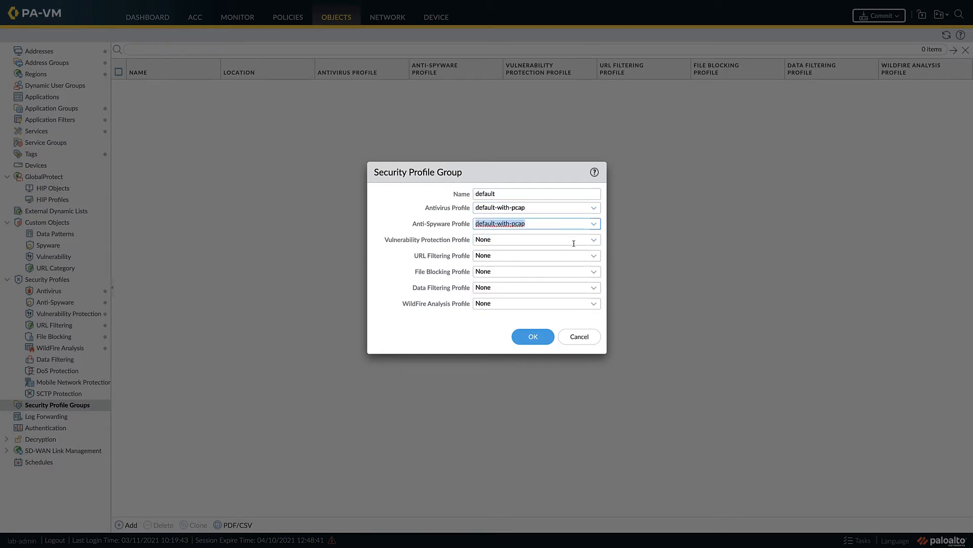
Step: Assign vulnerability protection default-with-pcap, URL filtering Your Policy and WildFire analysis default to the default group, and save it
click(594, 239)
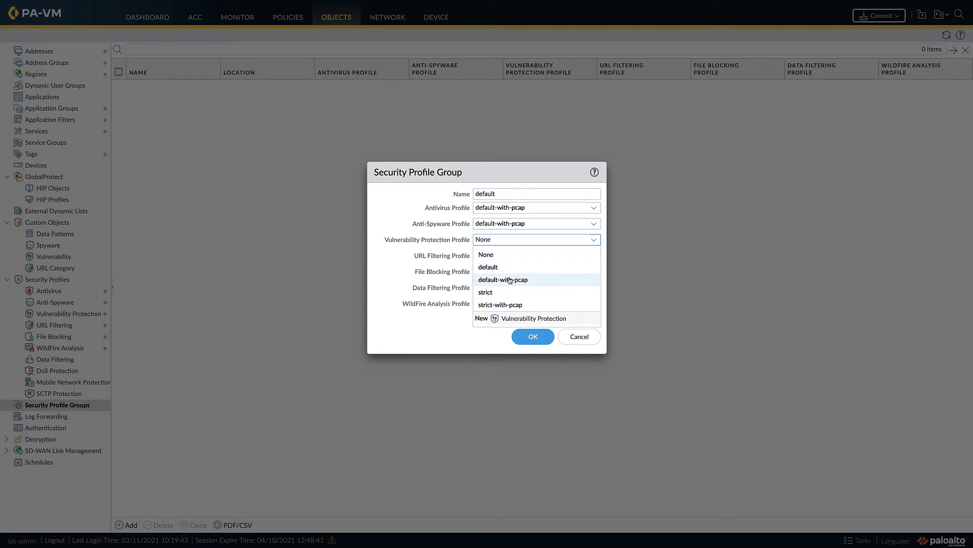
click(510, 280)
click(592, 256)
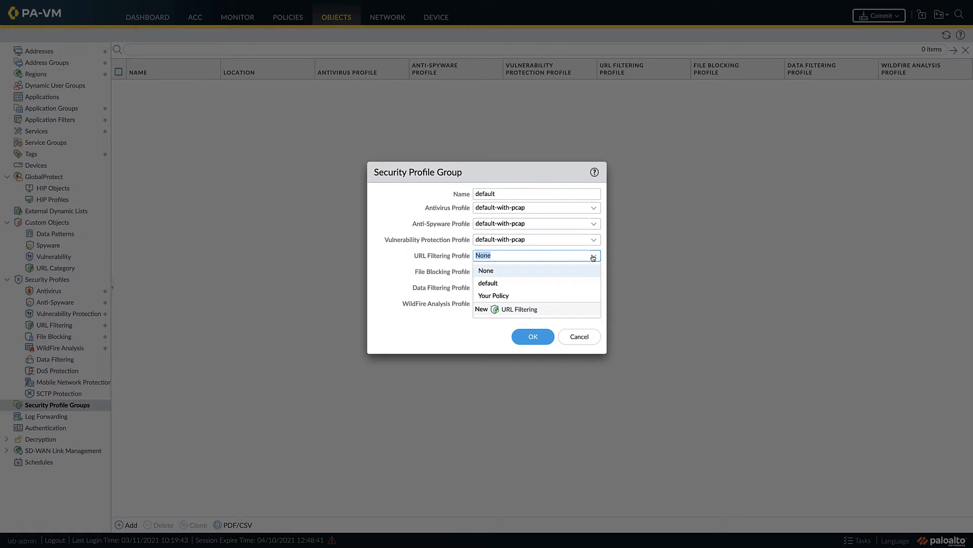
click(499, 297)
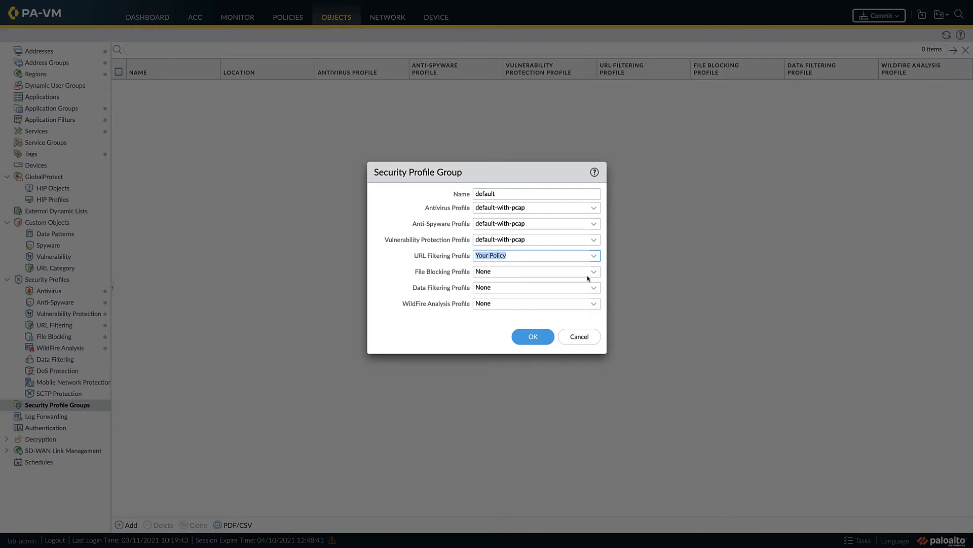
click(594, 303)
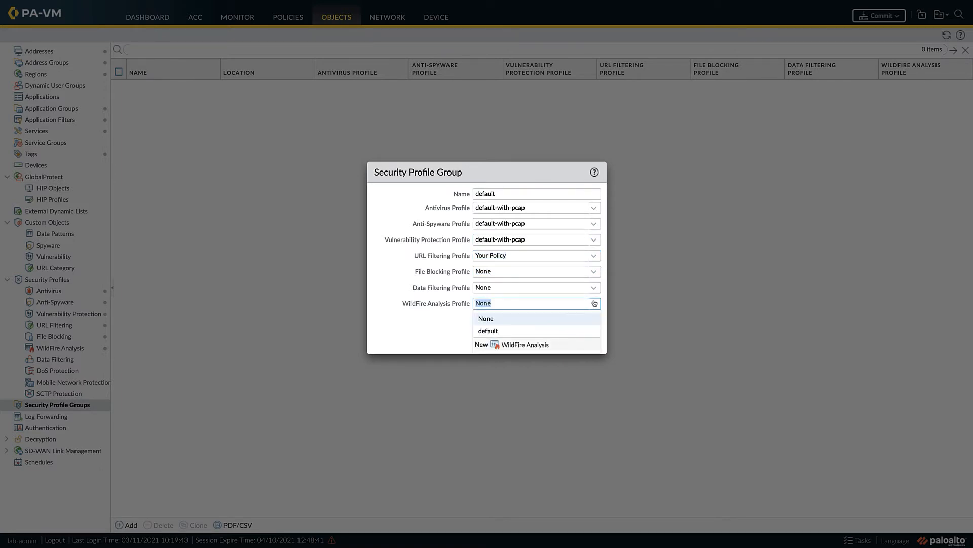
click(521, 331)
click(526, 337)
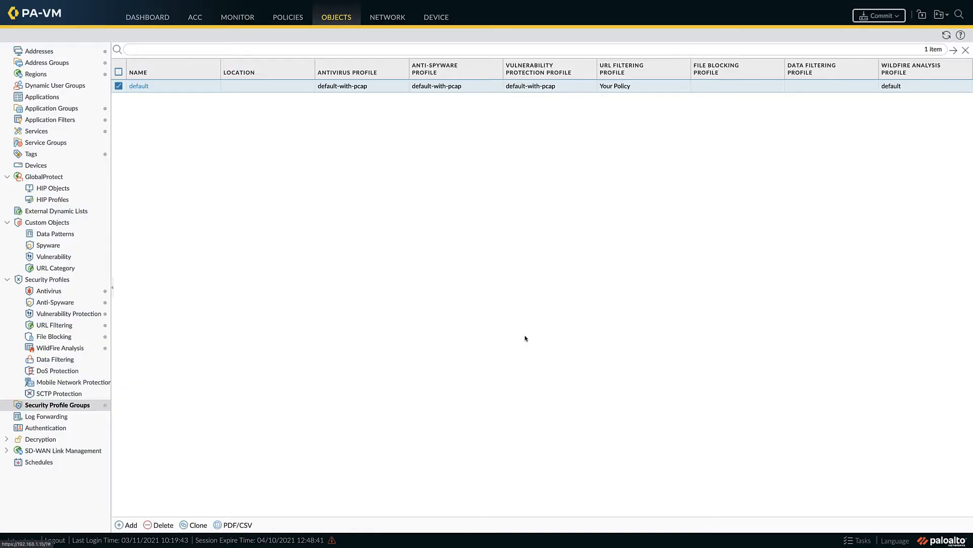
Step: Clone the default security profile group and rename the clone default-with-fileblock
click(196, 524)
key(Return)
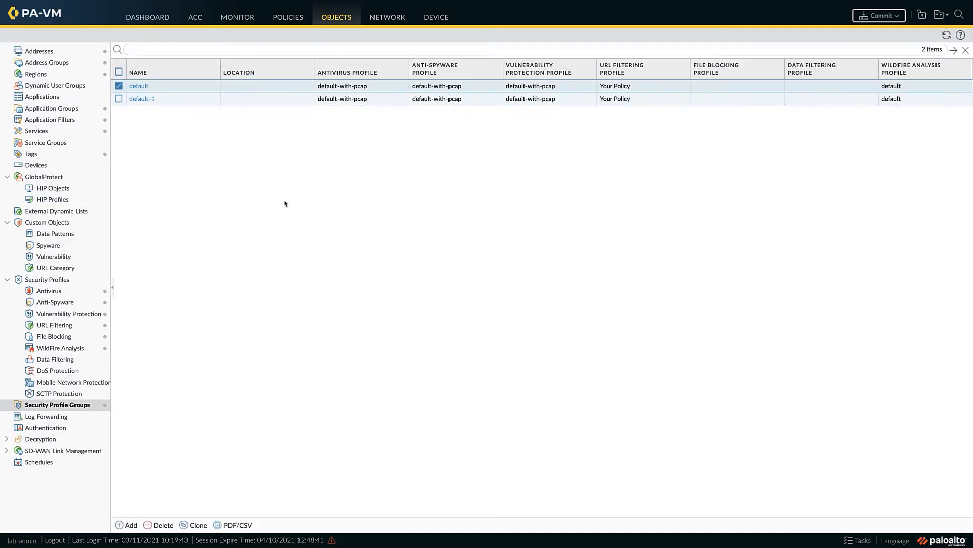
click(147, 100)
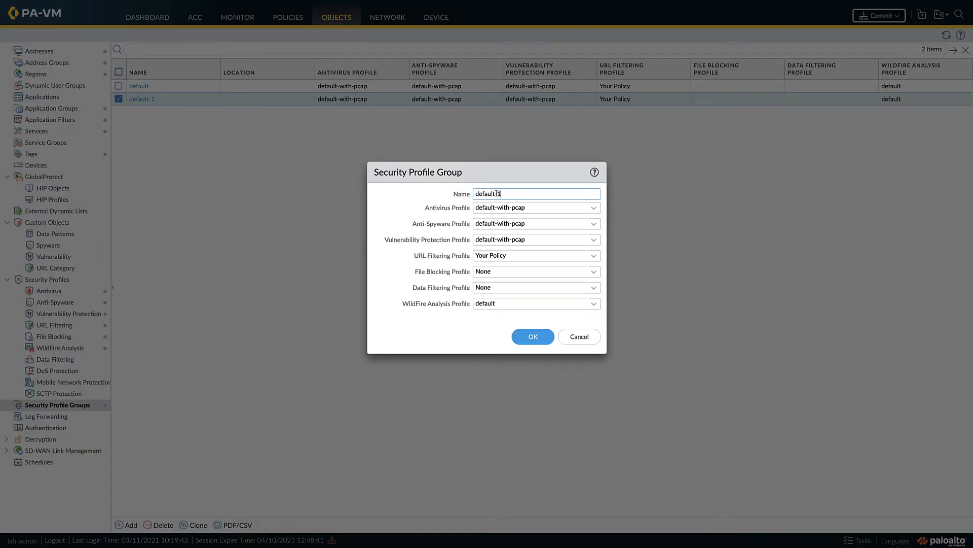
text(with-fileblock)
Step: Set the file blocking profile of the default-with-fileblock group to basic file blocking and save it
click(594, 275)
click(525, 298)
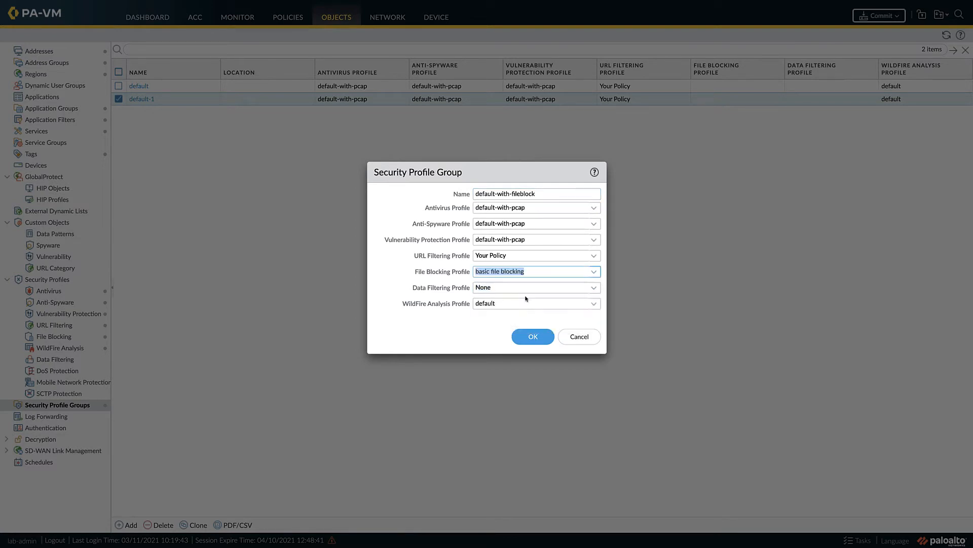
click(530, 336)
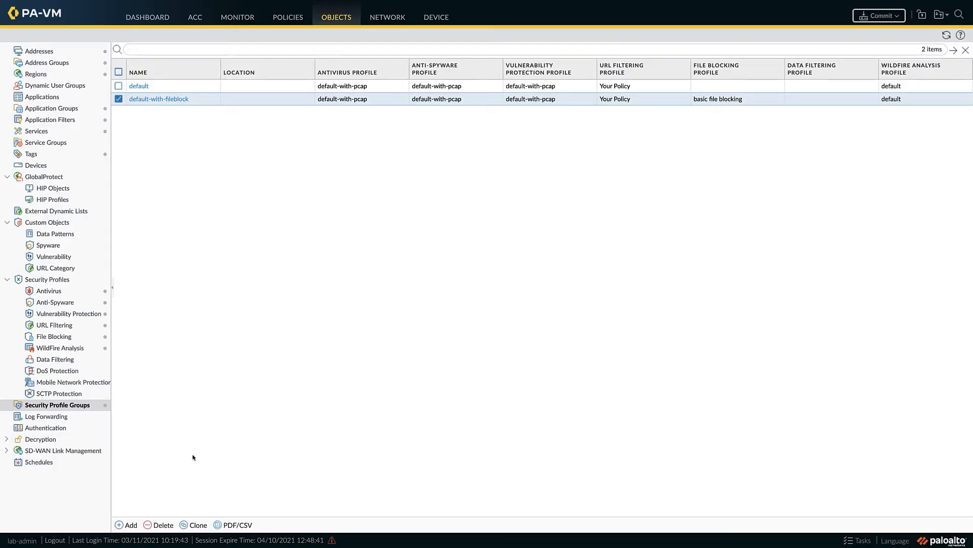
Step: Add a security profile group named strict with antivirus profile default-with-pcap and anti-spyware profile strict-with-pcap
click(135, 521)
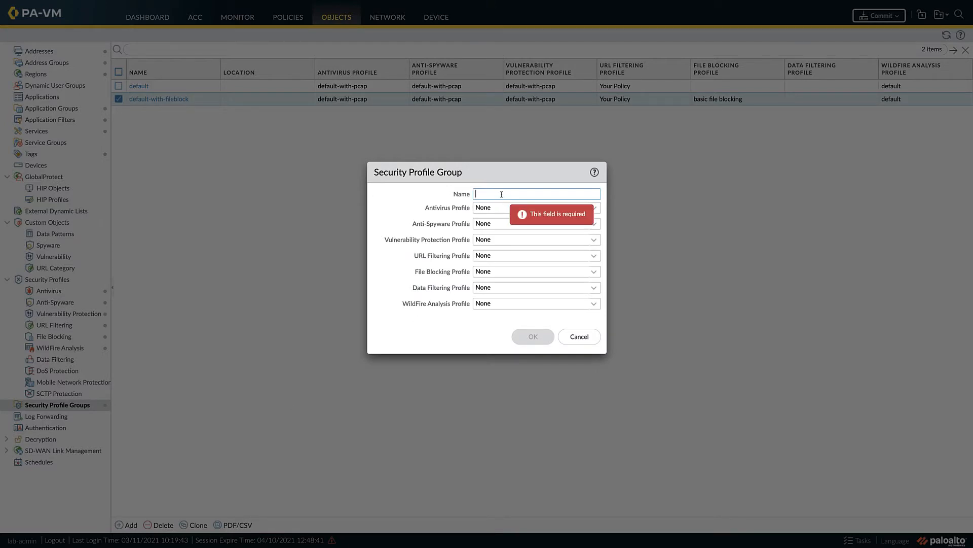
text(strict)
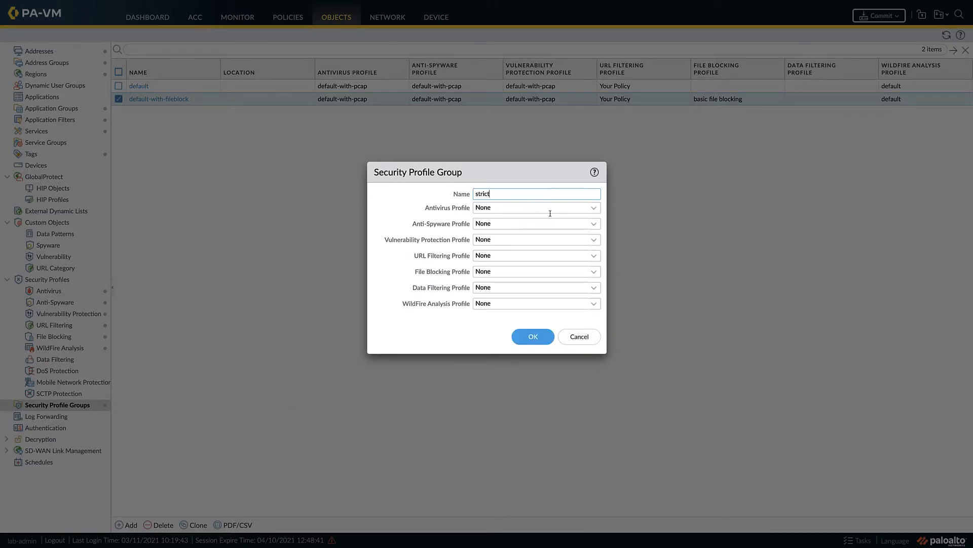
click(594, 211)
click(558, 248)
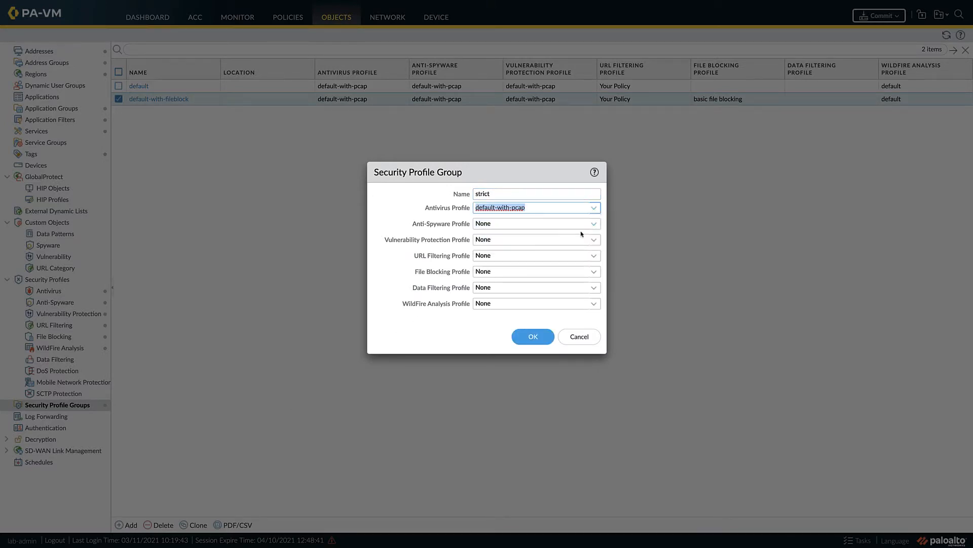
click(596, 226)
click(527, 288)
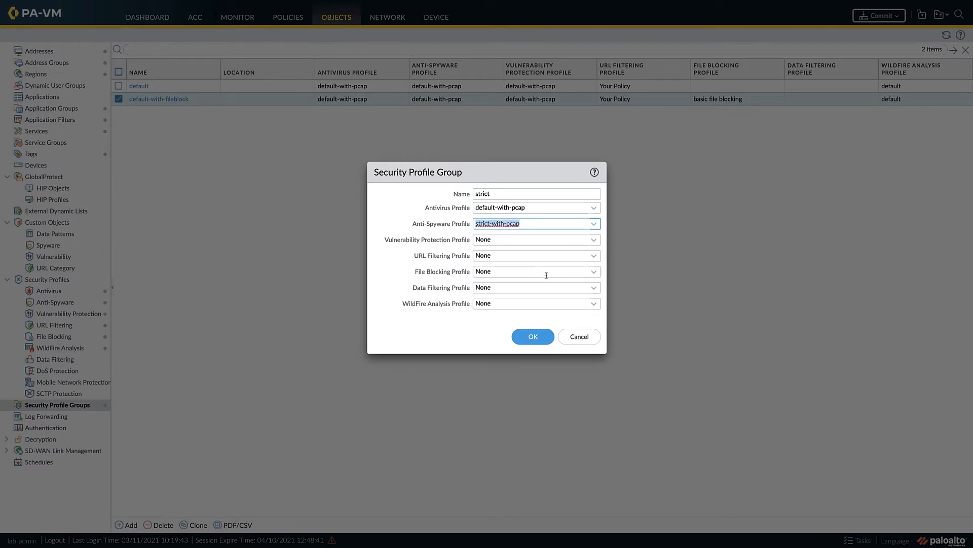
Step: Assign vulnerability protection strict-with-pcap, URL filtering Your Policy and WildFire analysis default to the strict group, and save it
click(596, 242)
click(524, 306)
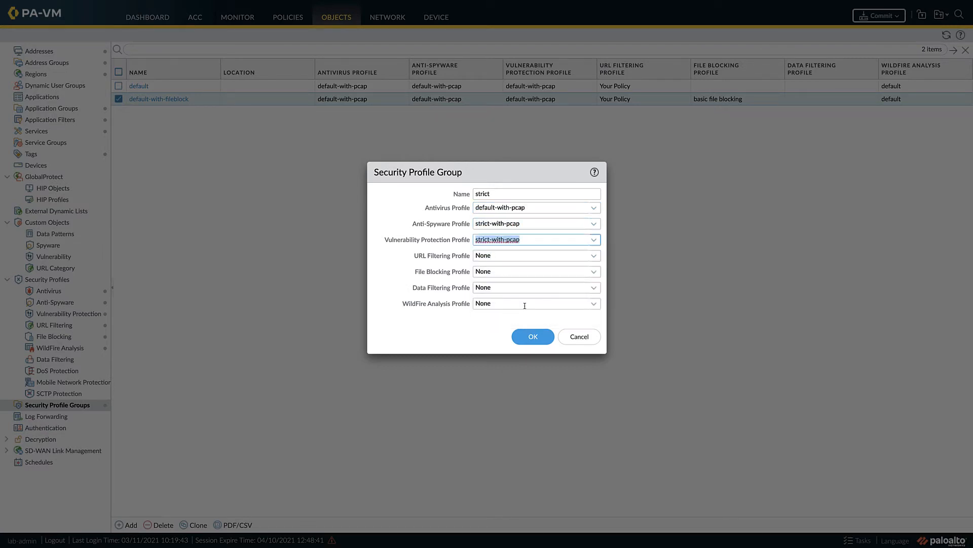
click(600, 259)
click(530, 290)
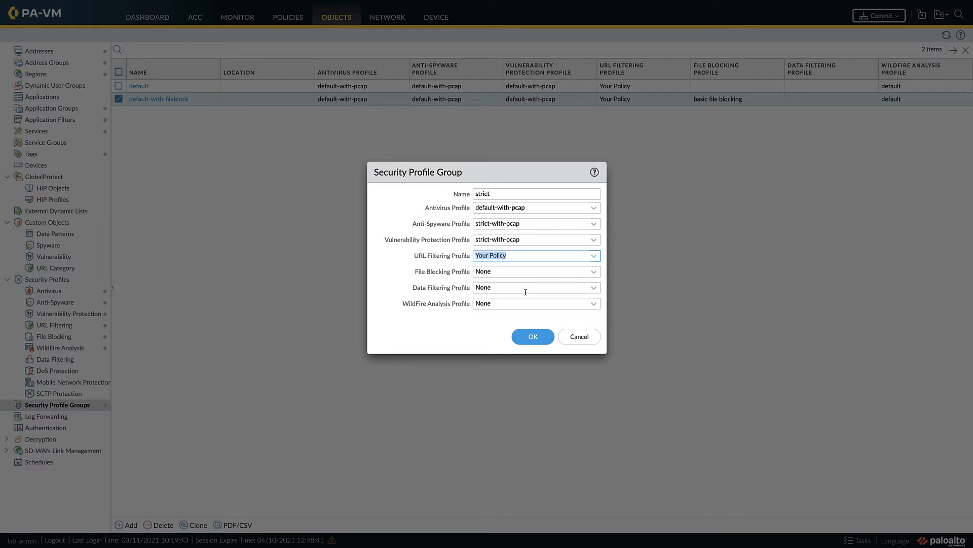
click(590, 305)
click(545, 330)
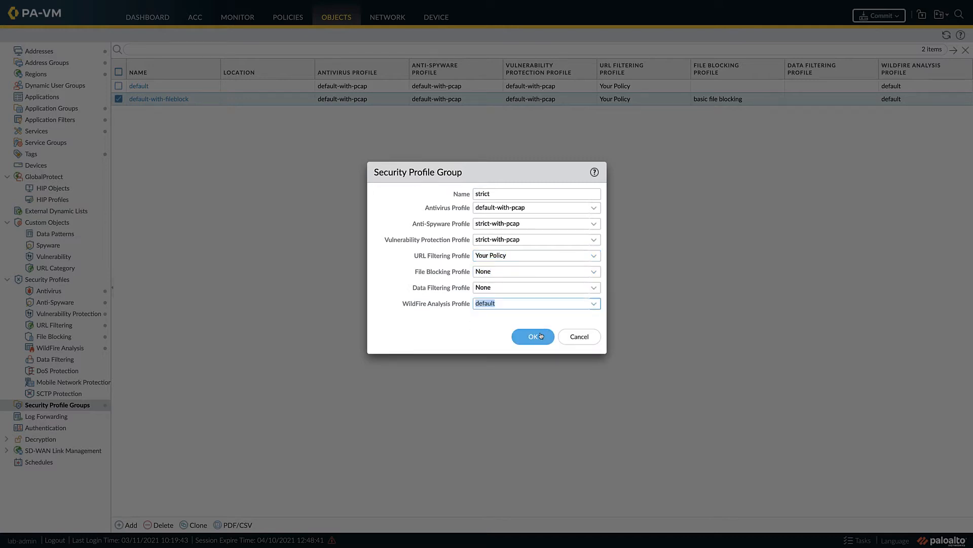
click(538, 336)
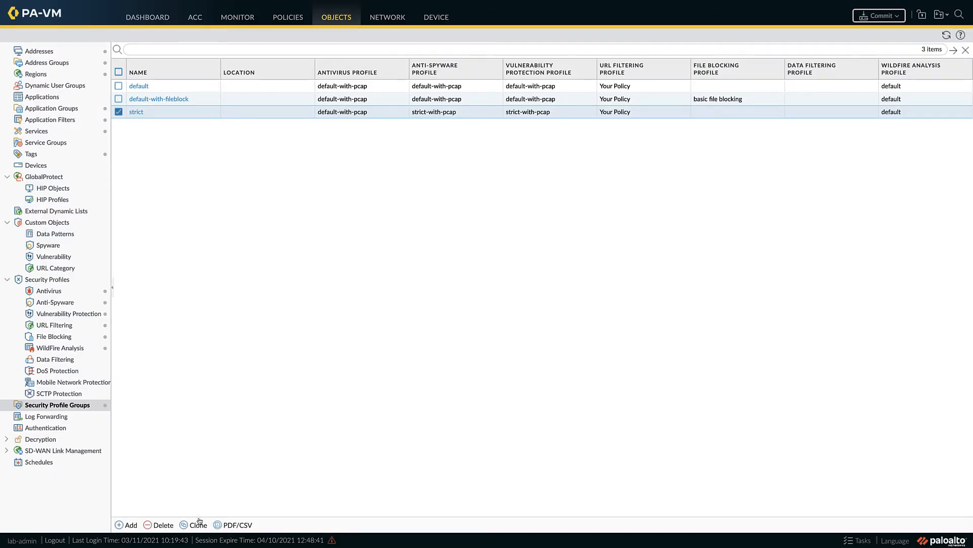
Step: Clone the strict security profile group and rename the clone strict-with-fileblock
click(199, 524)
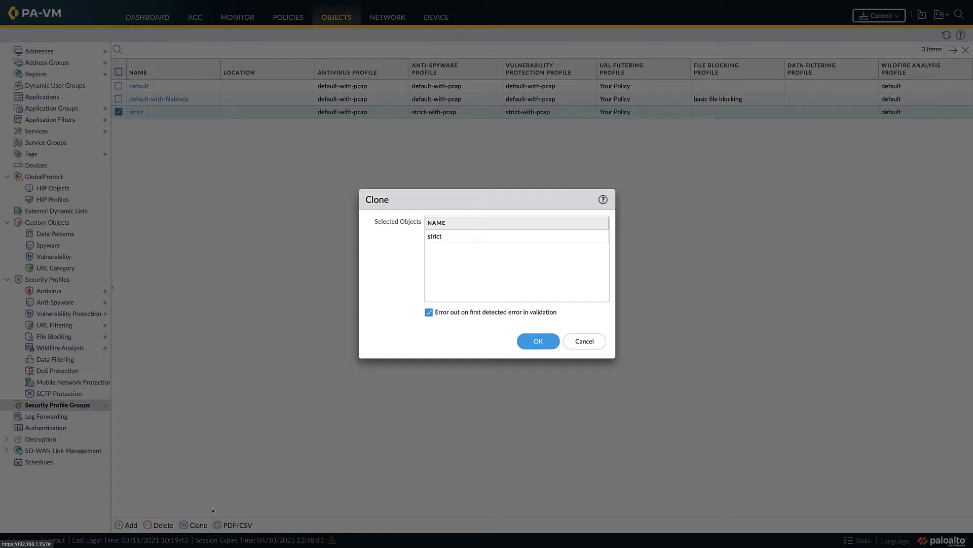
click(522, 341)
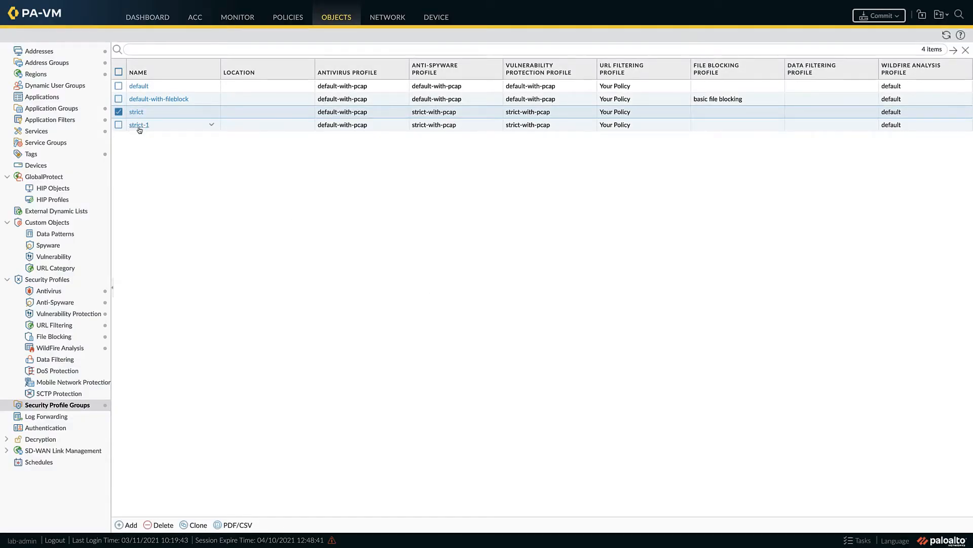
click(137, 125)
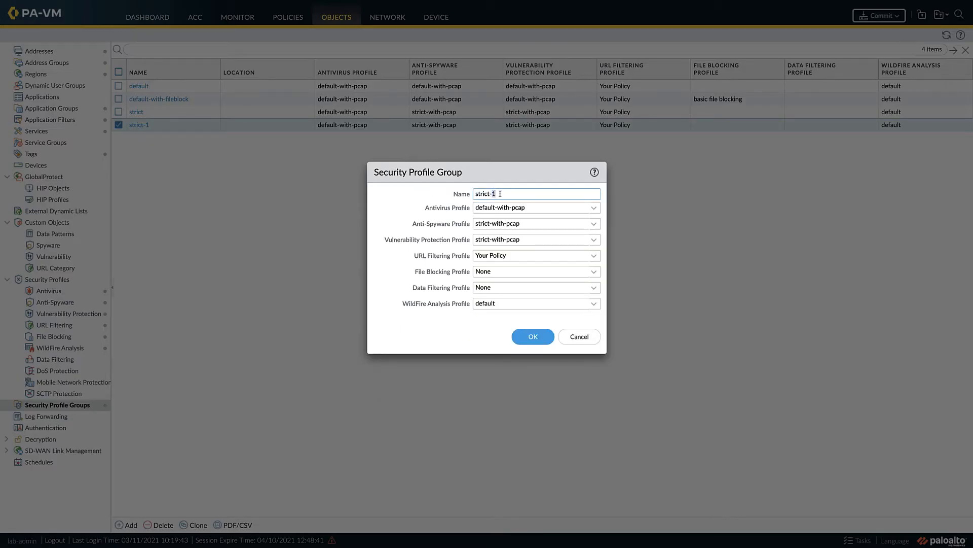
text(with-fileblock)
Step: Set the file blocking profile of the strict-with-fileblock group to strict file blocking and save it
click(595, 273)
click(516, 310)
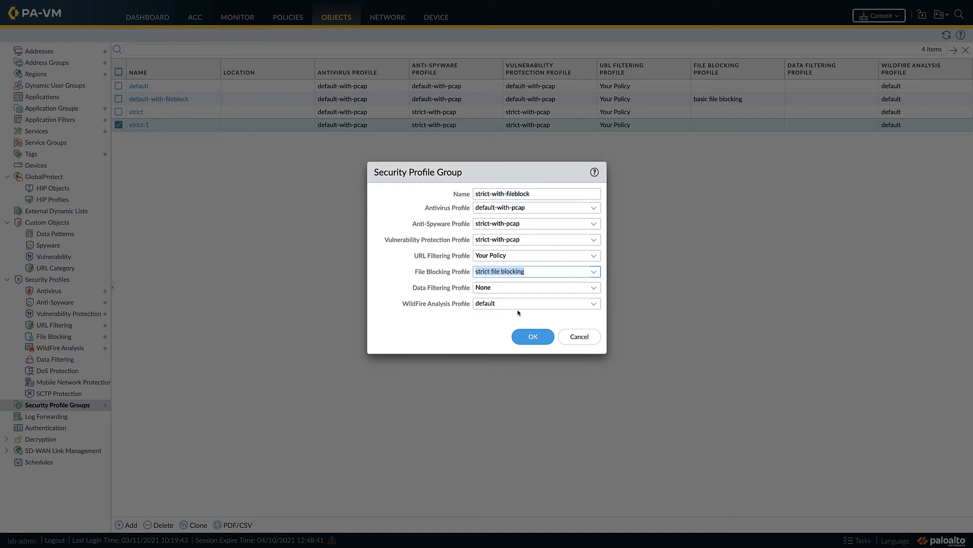
click(527, 336)
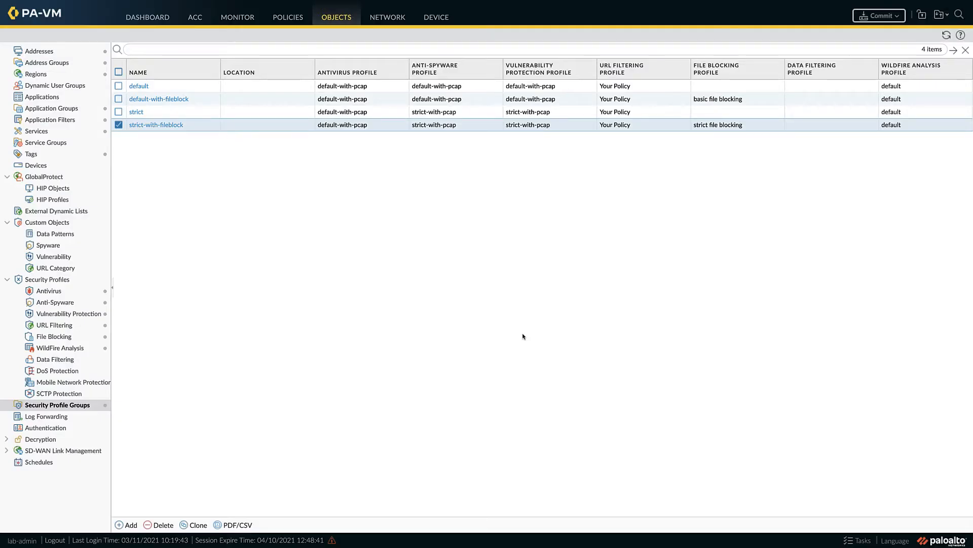
Step: Add a log forwarding profile named default-forward with a match list entry all-traffic-logs covering all traffic logs
click(69, 419)
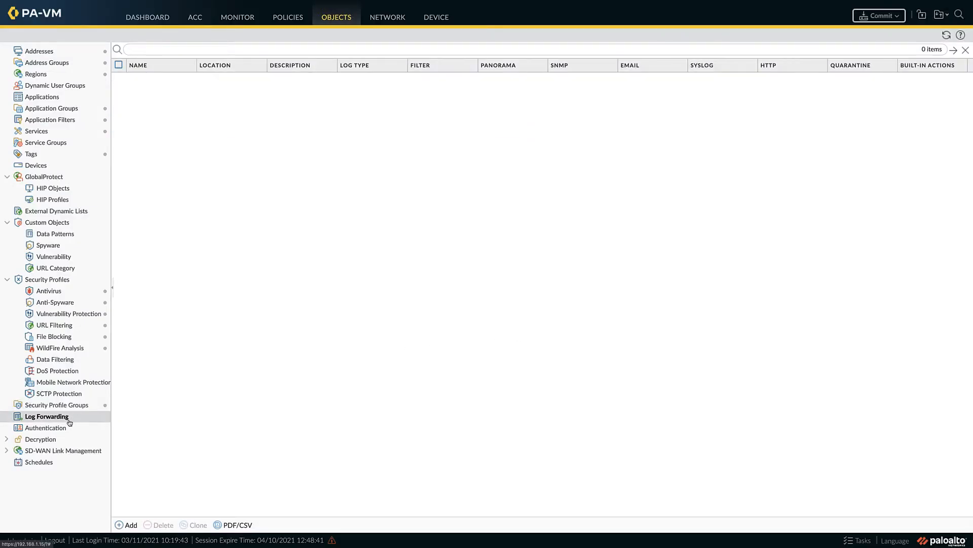
click(128, 525)
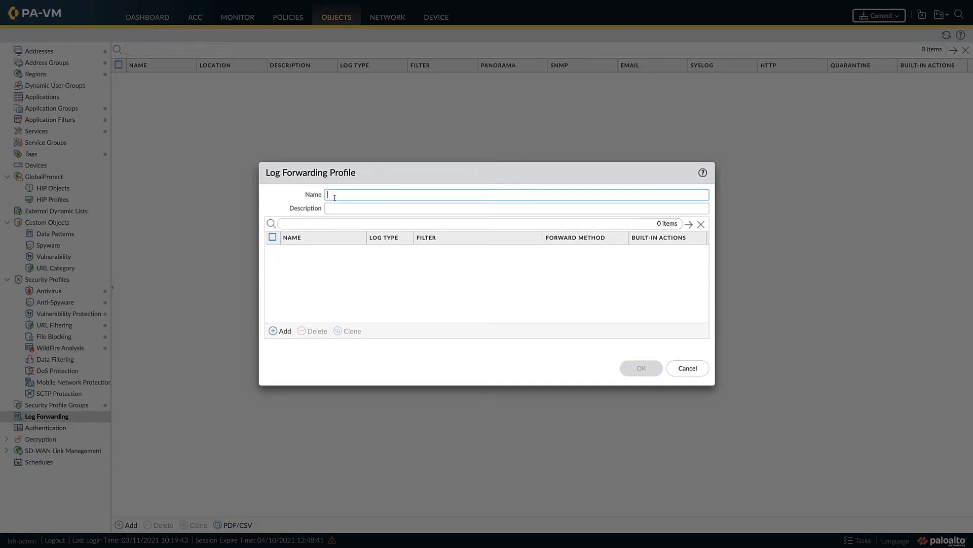
text(default-forward)
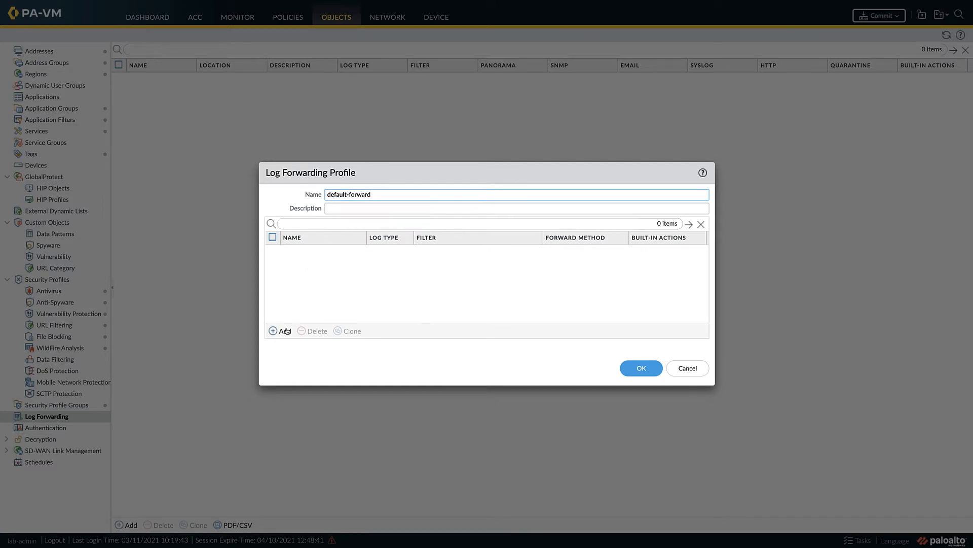
click(281, 331)
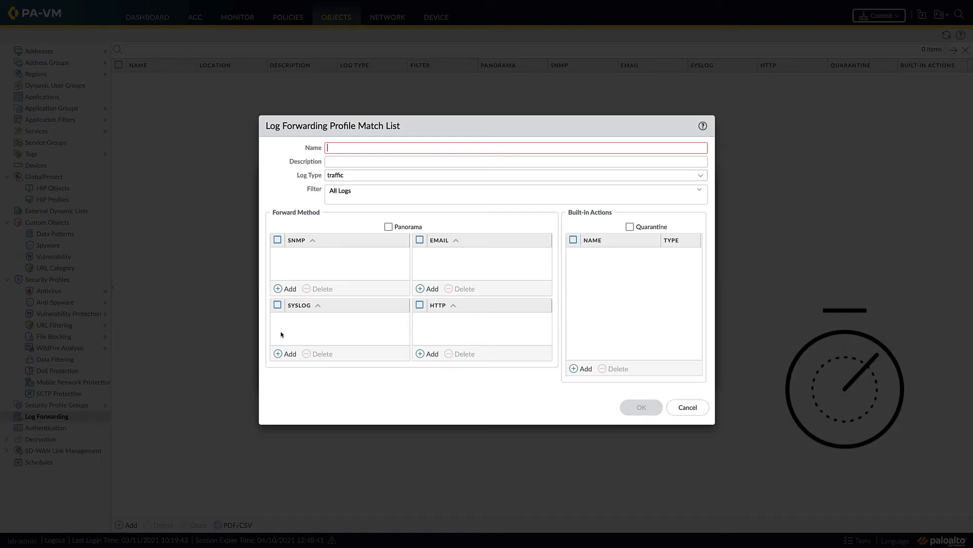
text(all-traffic-logs)
click(635, 406)
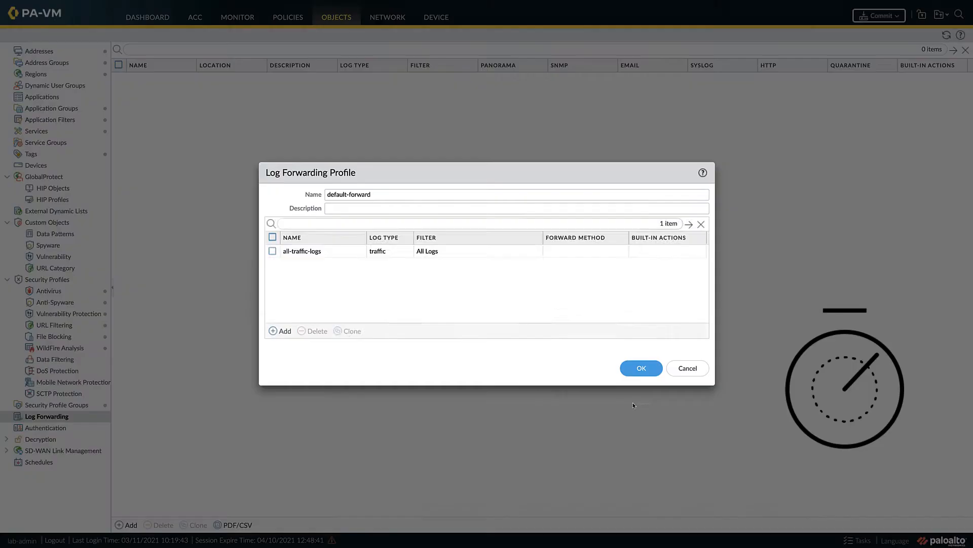
Step: Add a match list entry named all-auth-logs for authentication logs to the default-forward profile
click(281, 331)
click(532, 176)
click(507, 197)
click(363, 148)
text(all-auth-logs)
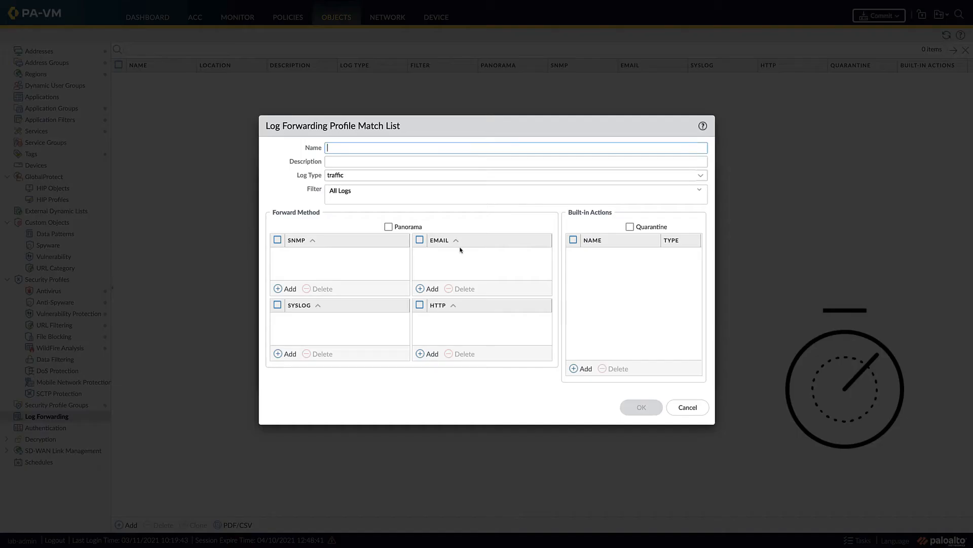
Step: Add match list entries all-data-logs for data logs and all-decryption-logs for decryption logs to the default-forward profile
click(507, 175)
click(336, 202)
text(all-data-logs)
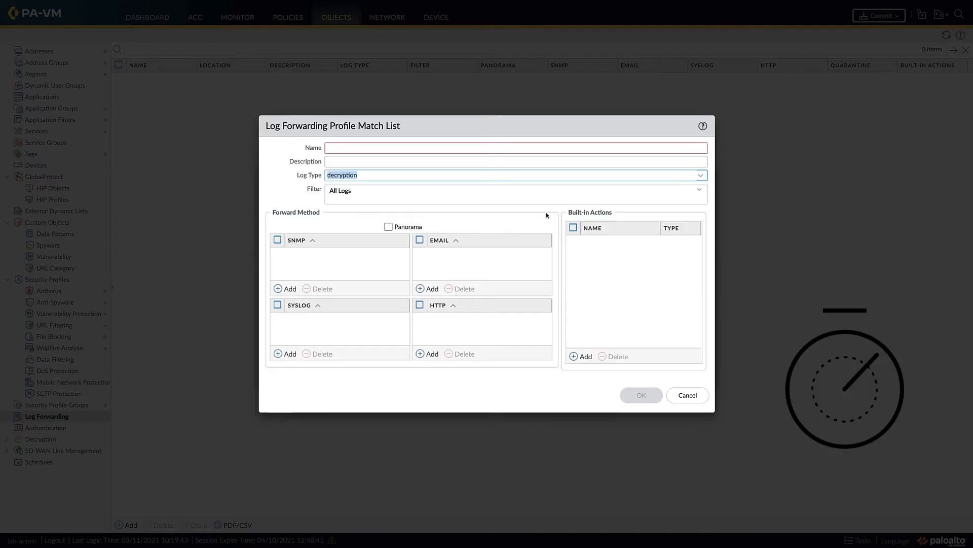
text(all-decryption-logs)
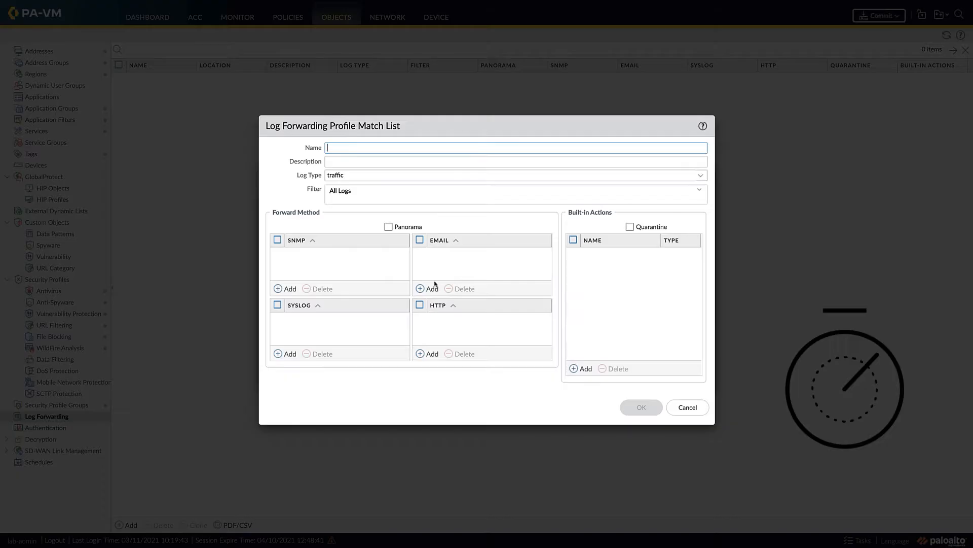
Step: Add match list entries all-threat-logs for threat logs and all-tunnel-logs for tunnel logs to the default-forward profile
click(507, 175)
click(493, 223)
click(355, 147)
text(all-threat-logs)
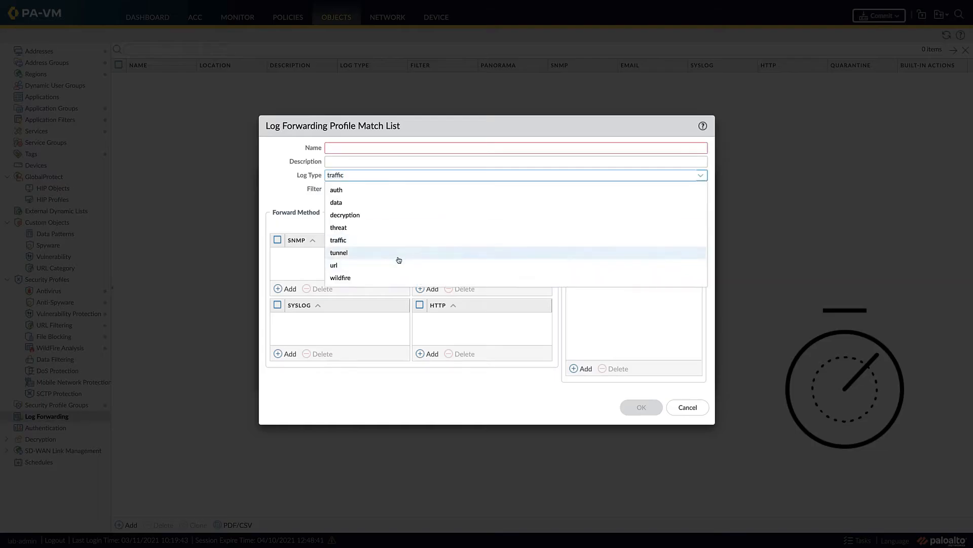
click(397, 254)
click(355, 147)
text(all-tunnel-logs)
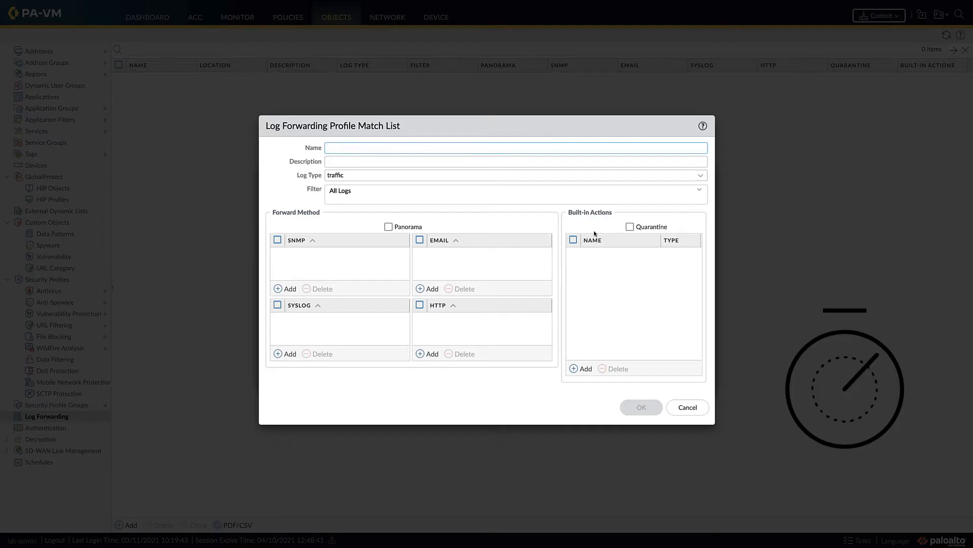
Step: Add match list entries all-url-logs for url logs and all-wildfire-logs for wildfire logs, and save the default-forward profile
click(507, 175)
click(493, 220)
click(355, 148)
text(all-url-logs)
click(507, 175)
click(493, 220)
click(354, 148)
text(all-wildfire-logs)
click(641, 395)
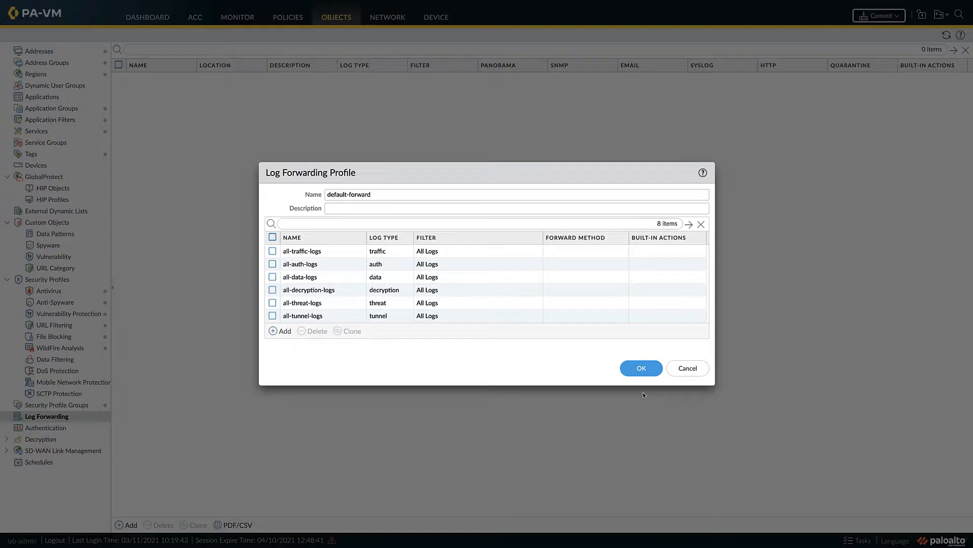
click(641, 369)
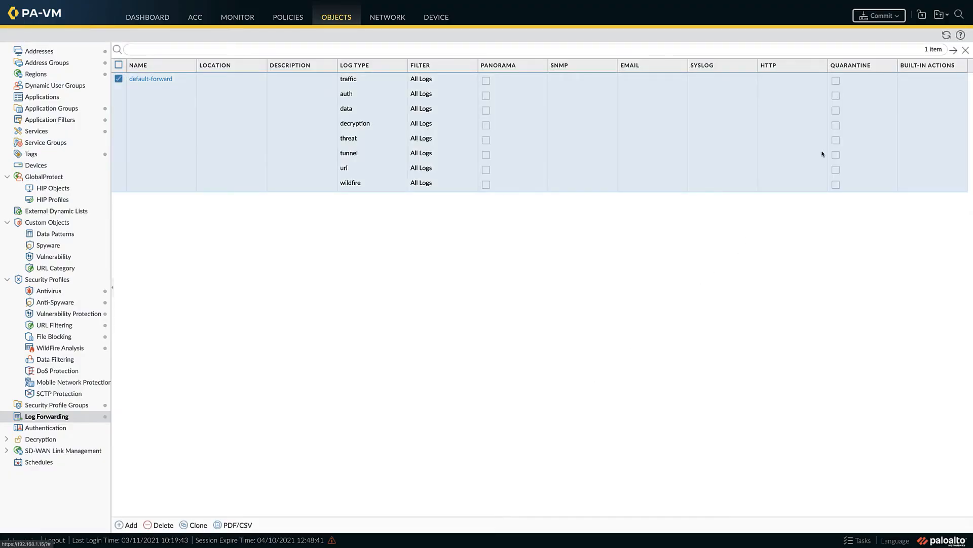
Step: Commit all pending changes to the firewall and close the commit status
click(882, 19)
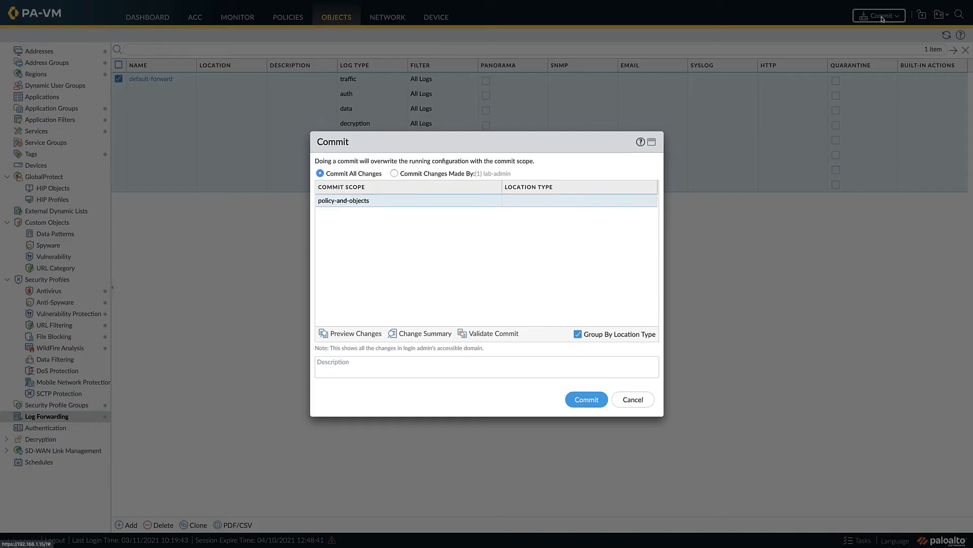
click(580, 399)
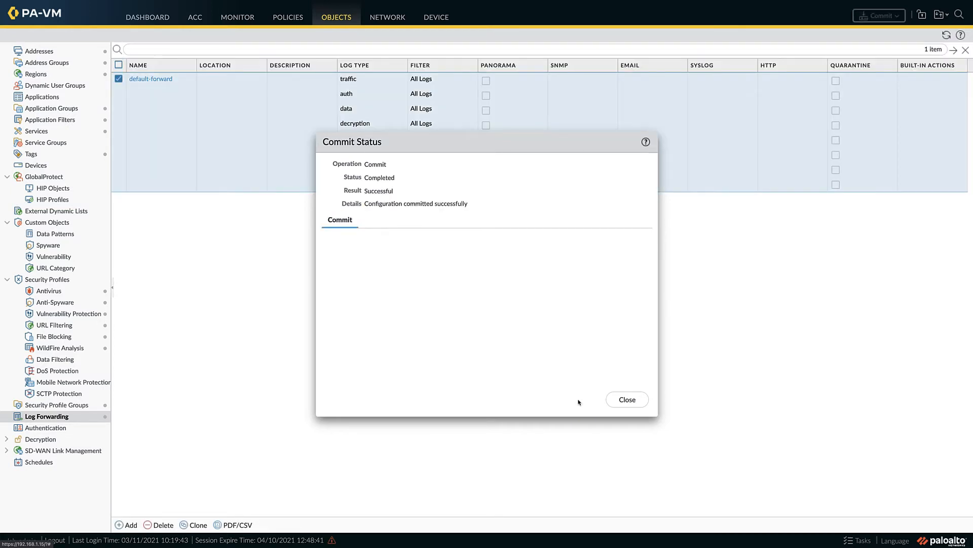
click(628, 400)
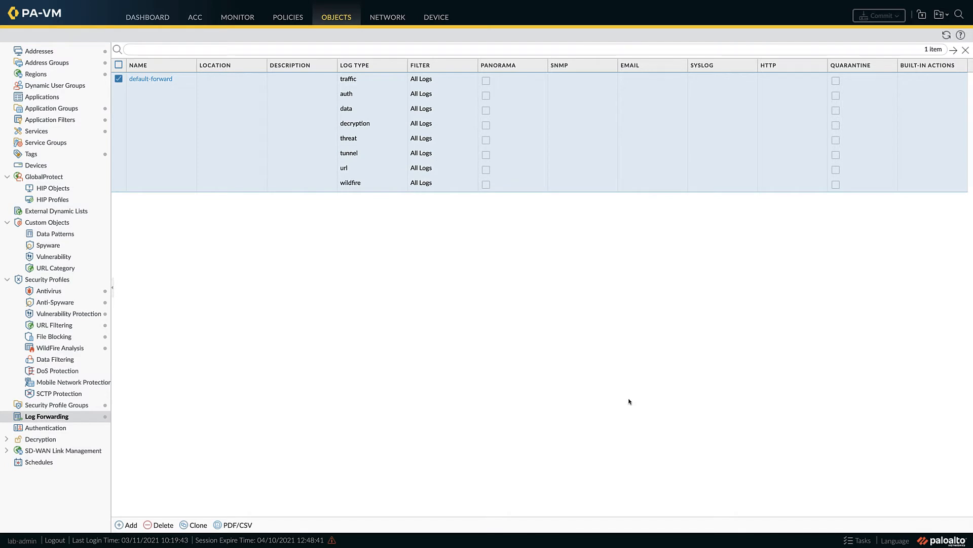
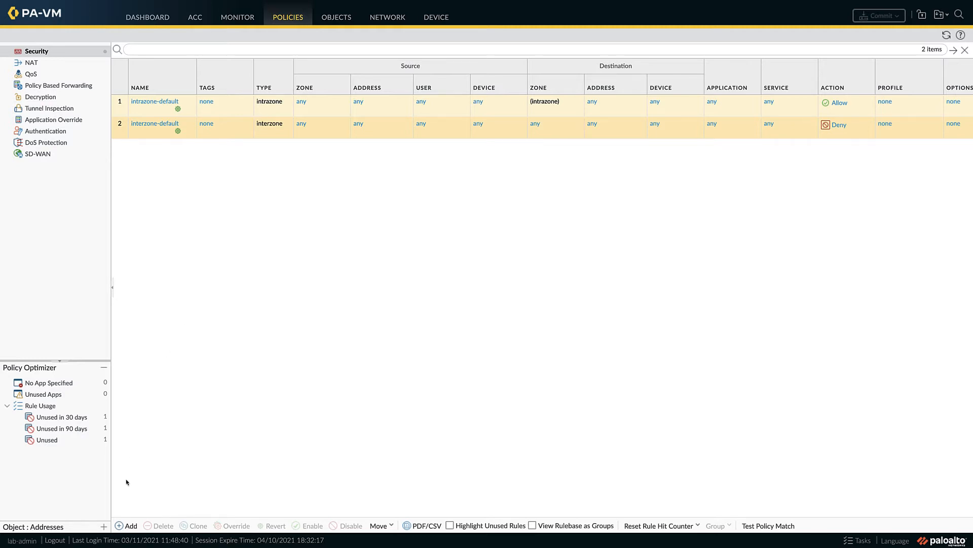
Step: Add a security policy rule named Block Known Bad Destinations with the rule type interzone
click(122, 526)
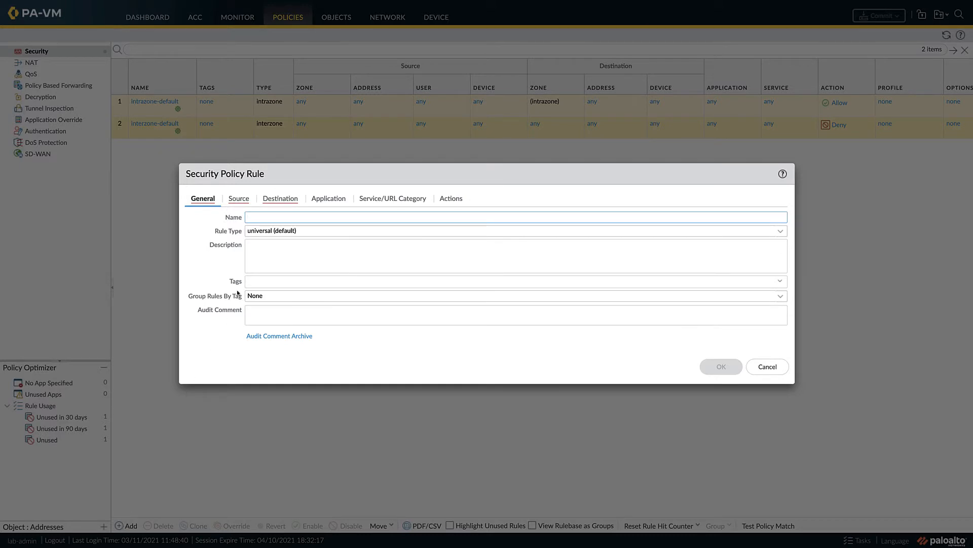
click(257, 219)
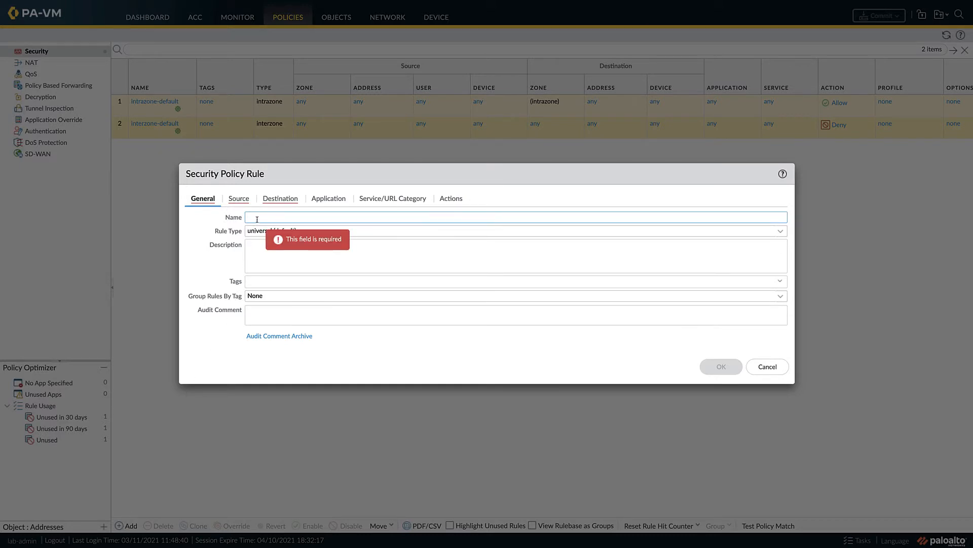
text(Block )
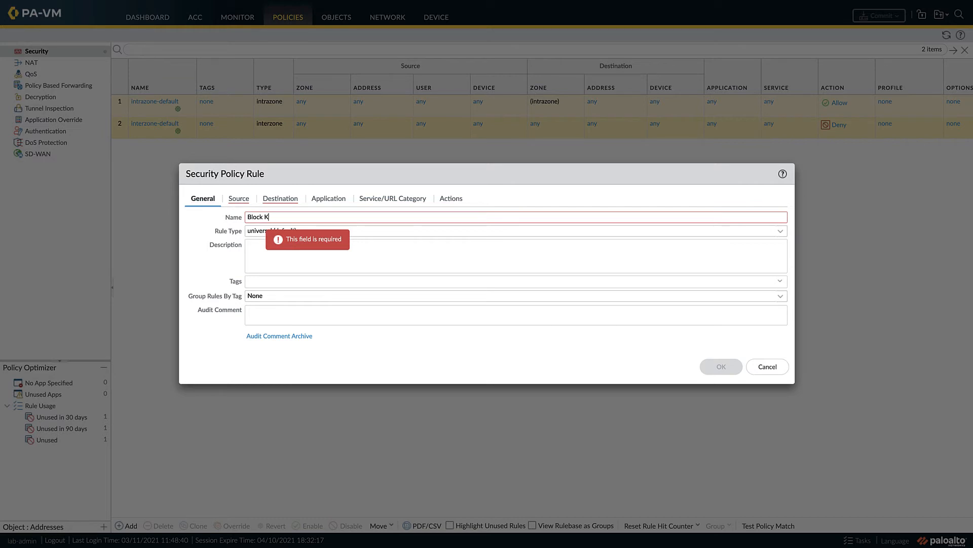
text(Known Bad Des)
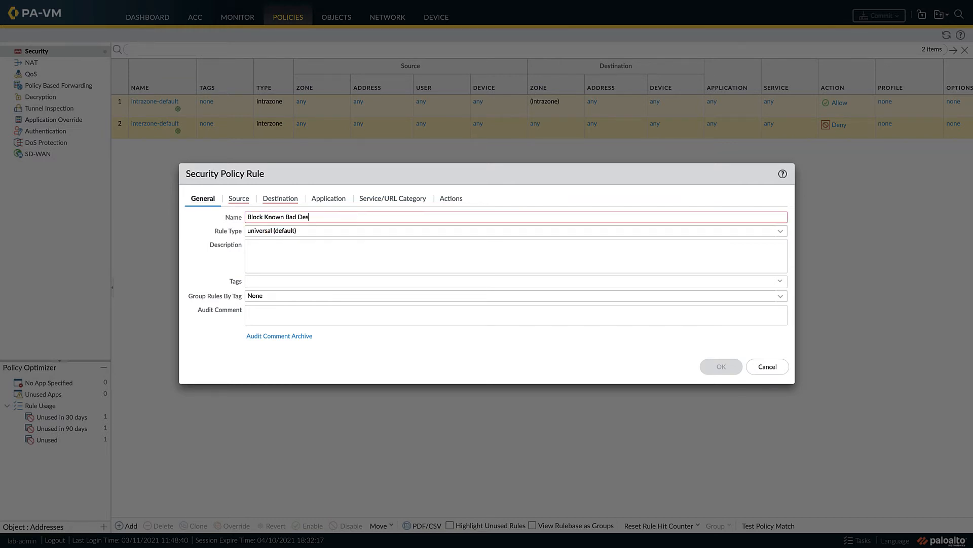
text(tinations)
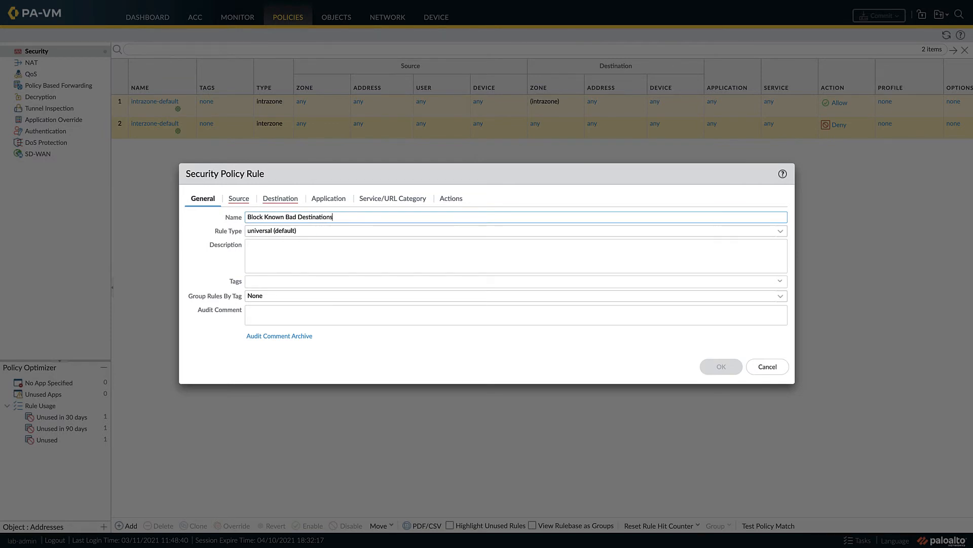
click(781, 233)
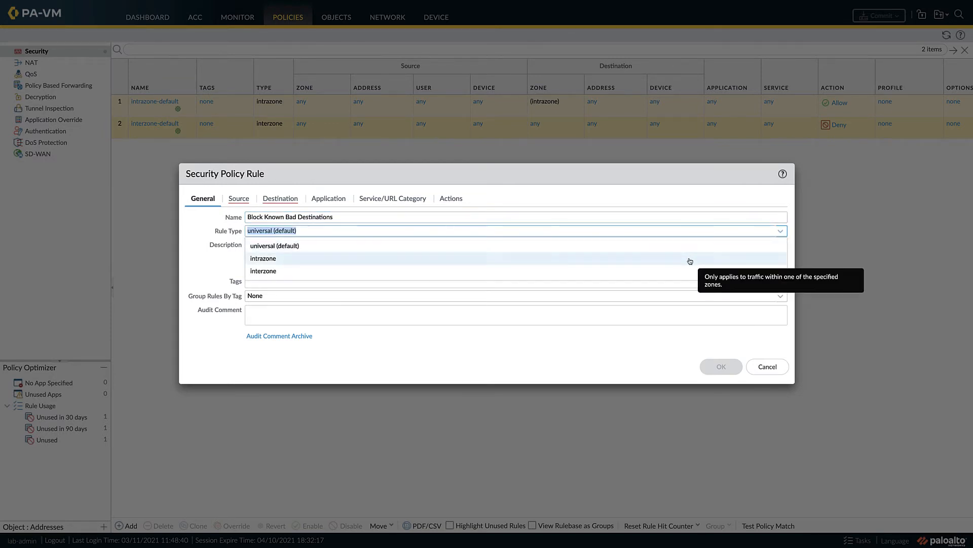
click(672, 269)
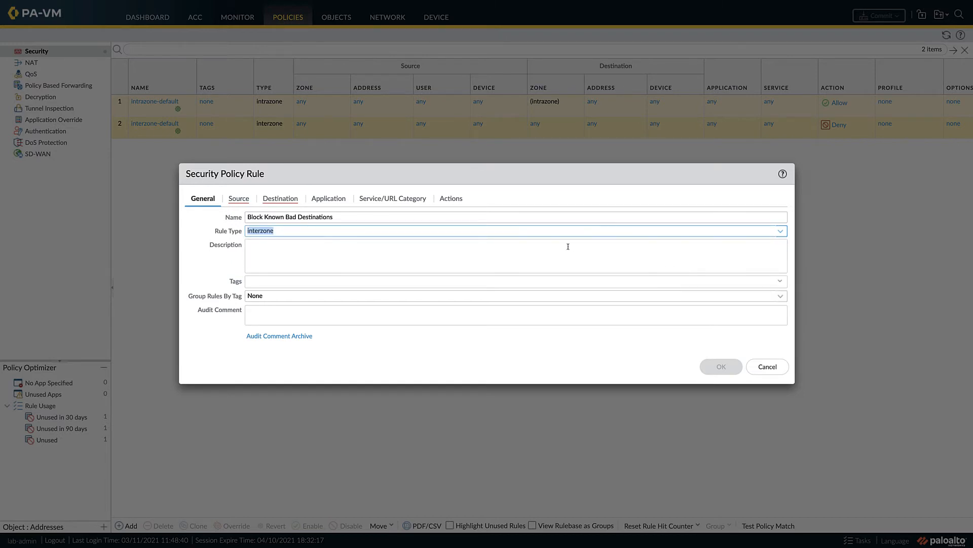
Step: Set the rule's source zone to Any and its destination zone to Internet
click(241, 202)
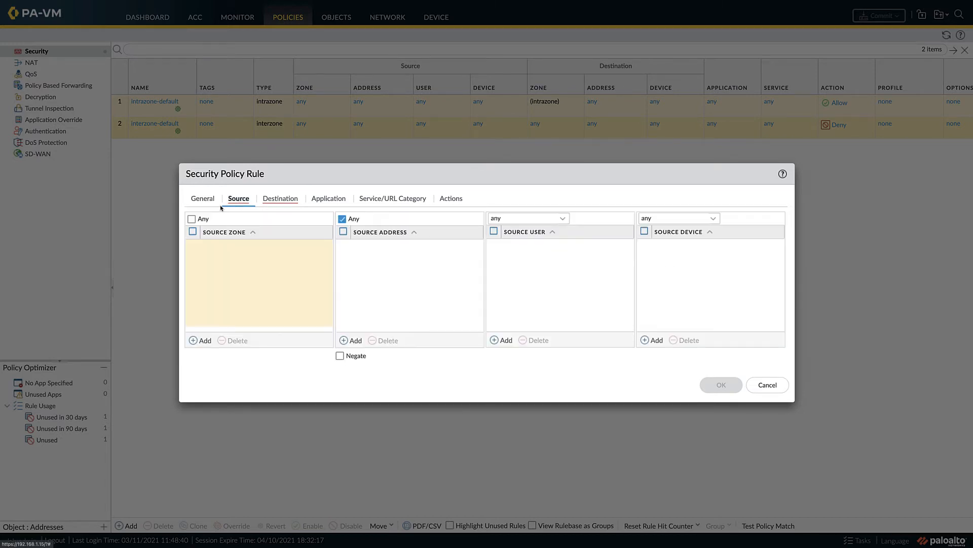
click(191, 219)
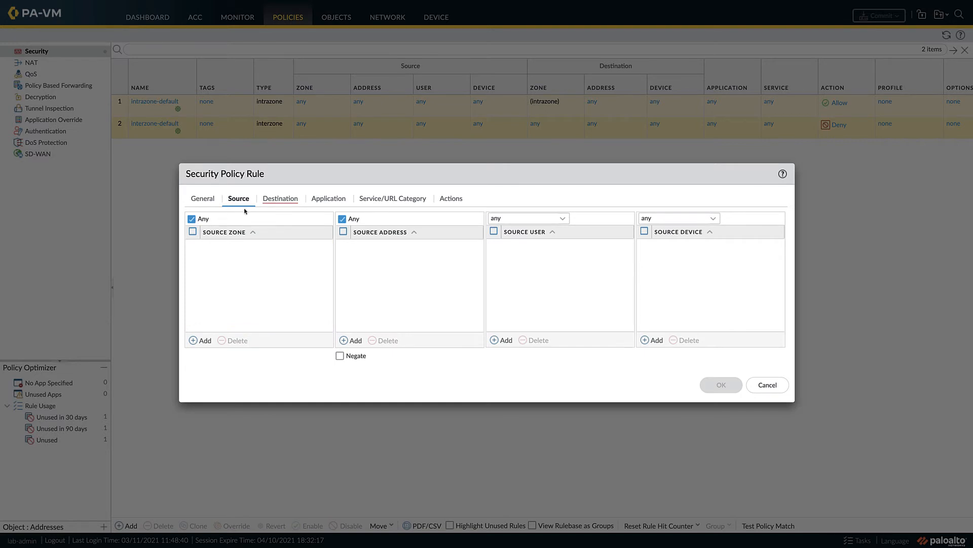
click(273, 200)
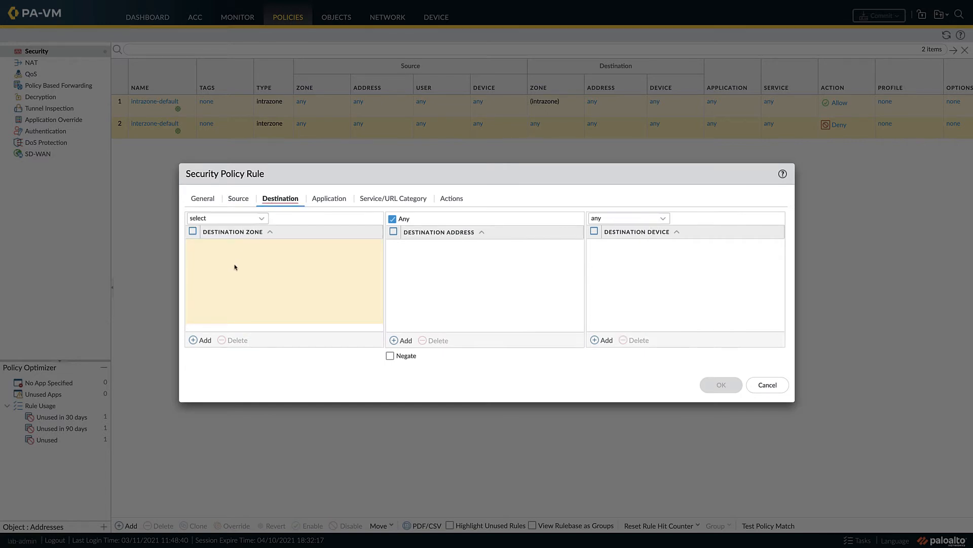
click(203, 341)
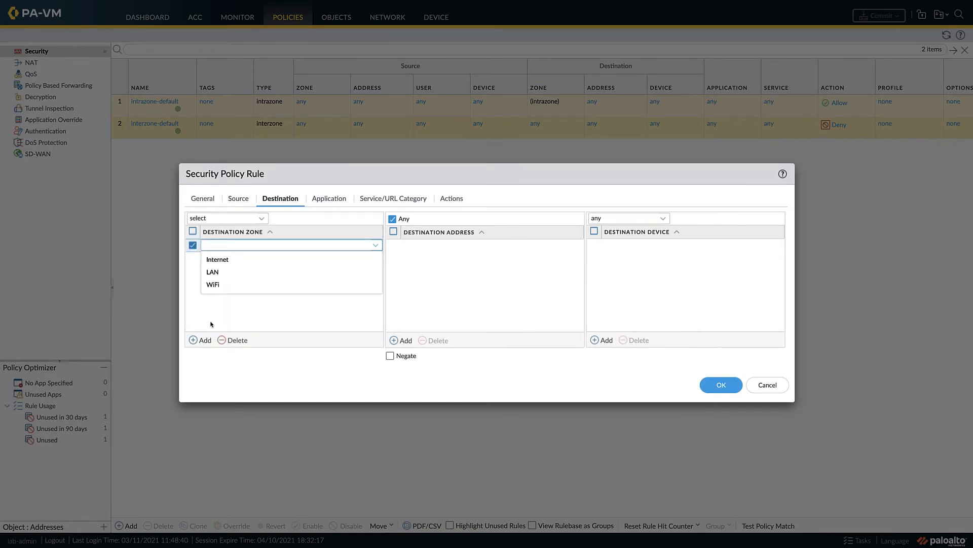
click(233, 261)
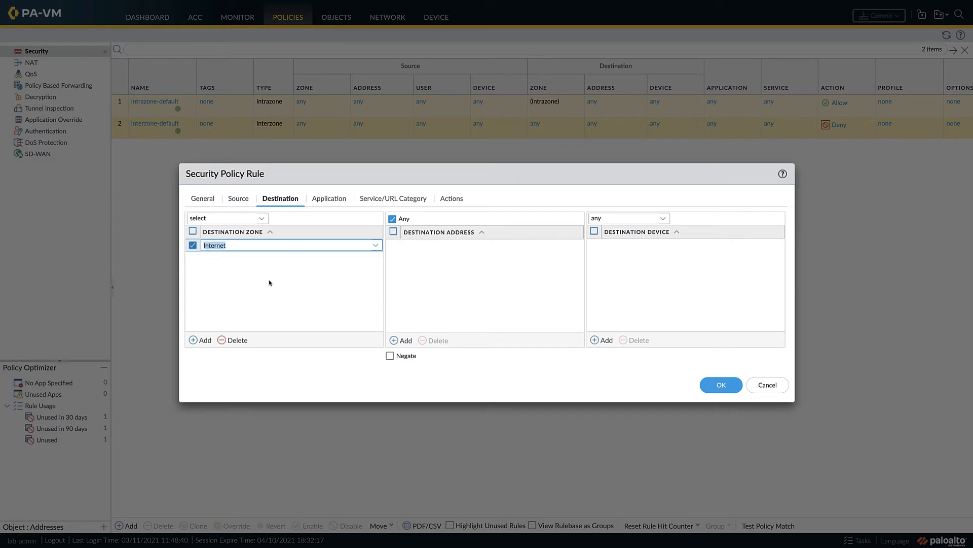
Step: Add the Palo Alto Networks Bulletproof, High risk and Known malicious IP address lists as the rule's destination addresses
click(395, 340)
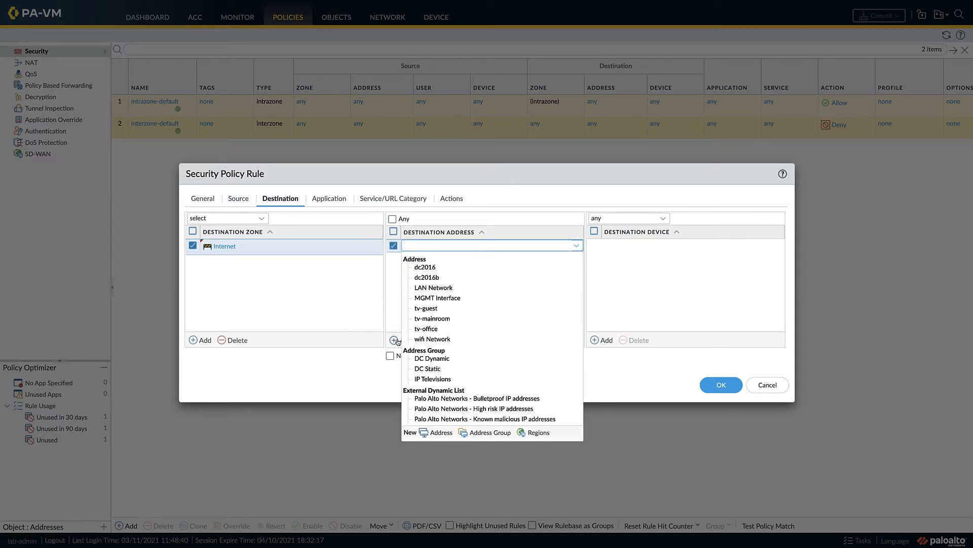
click(425, 399)
click(401, 341)
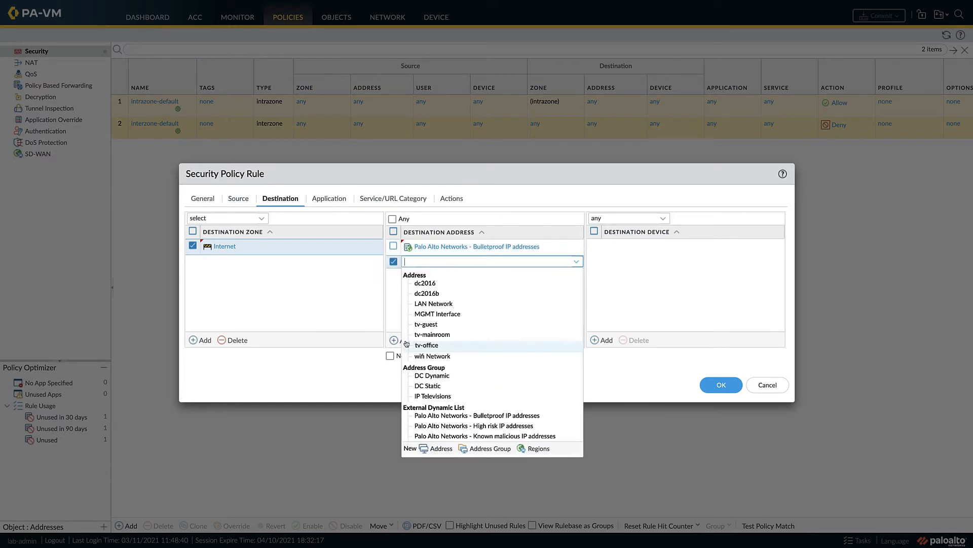
click(441, 425)
click(406, 342)
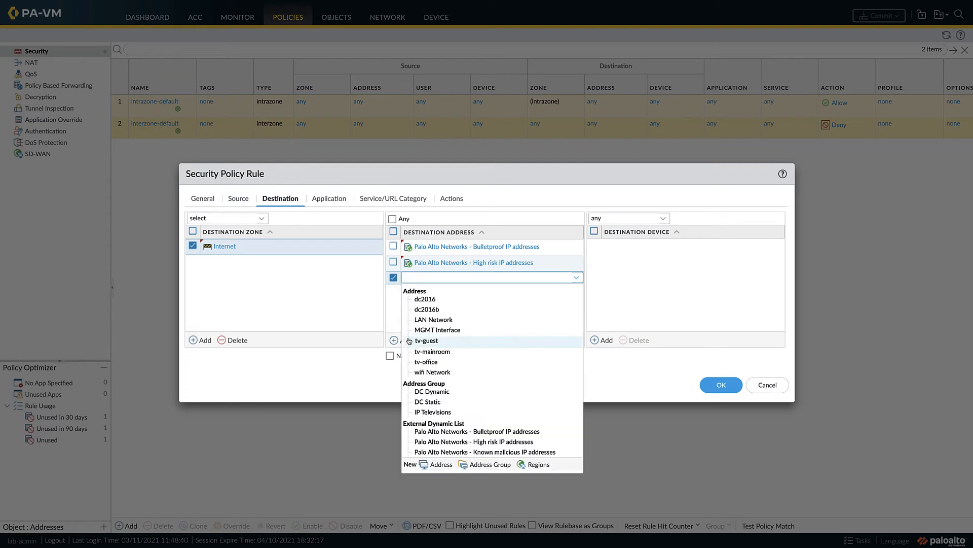
click(454, 450)
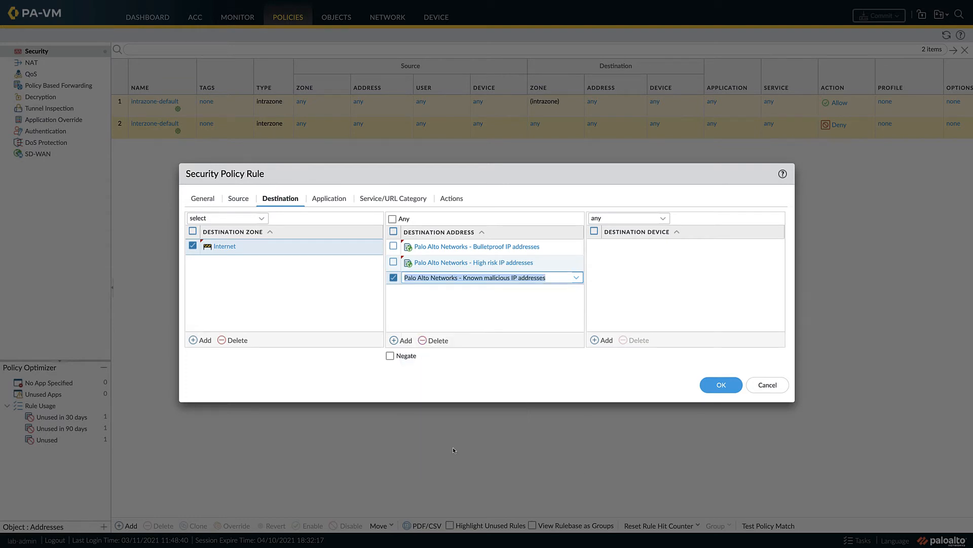
click(468, 390)
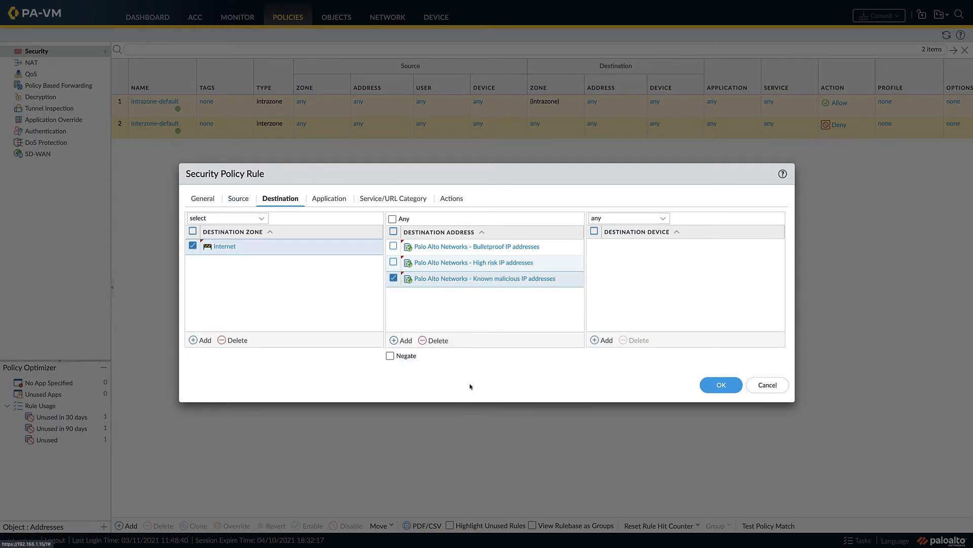
Step: Set the rule's service to any, leaving its application at Any
click(336, 202)
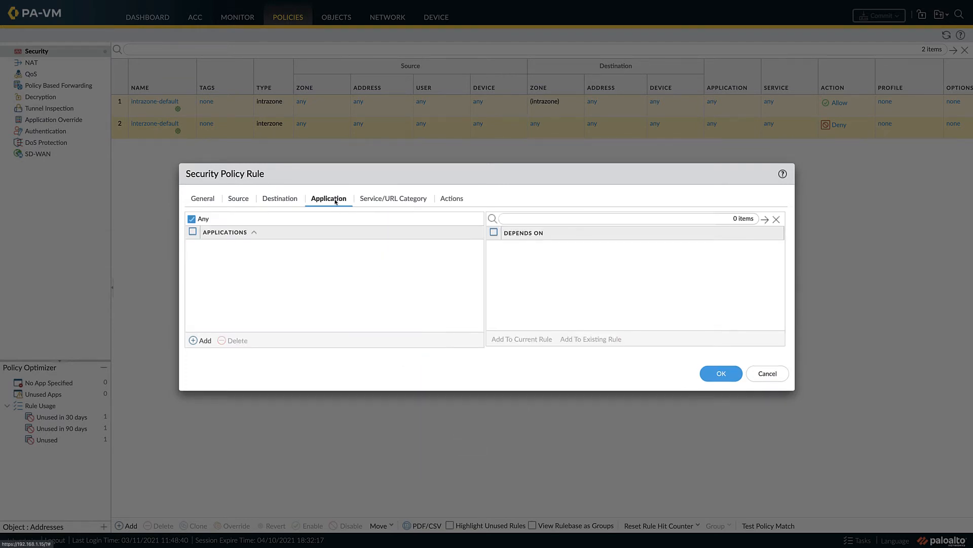
click(383, 201)
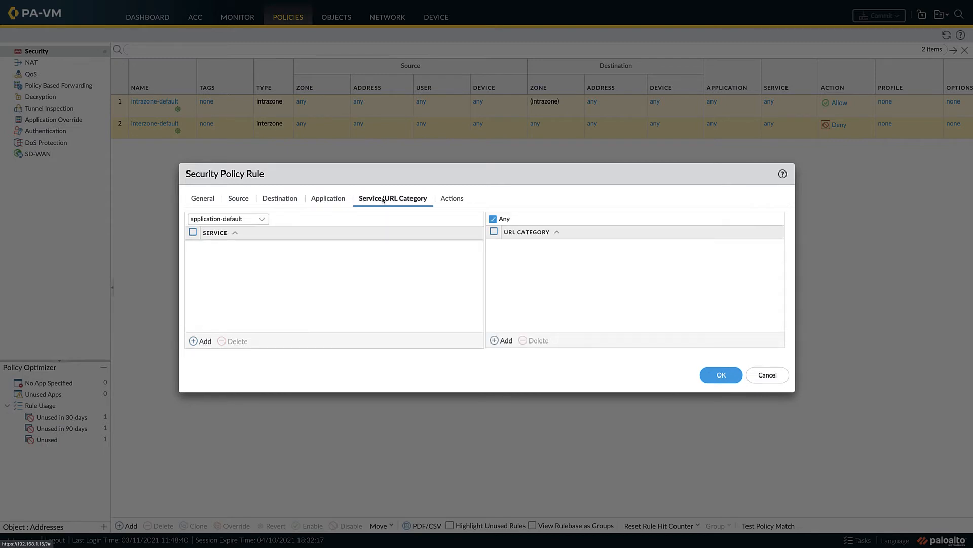
click(261, 219)
click(219, 246)
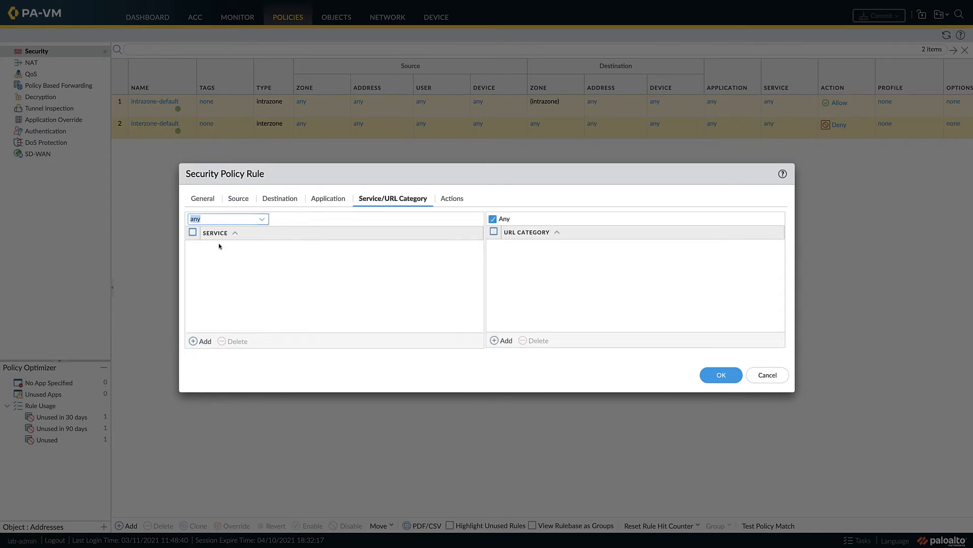
Step: Set the rule's action to Deny and its security profile type to None
click(446, 202)
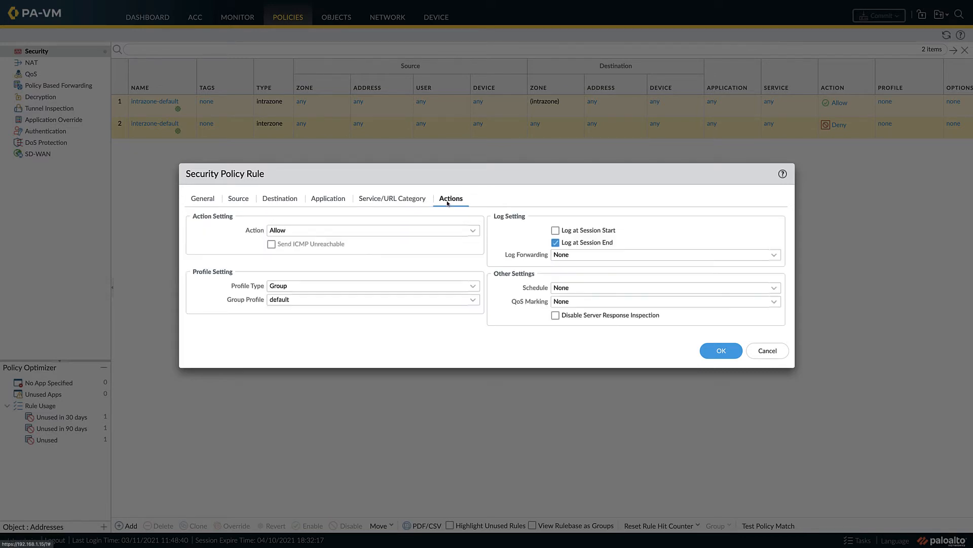
click(473, 231)
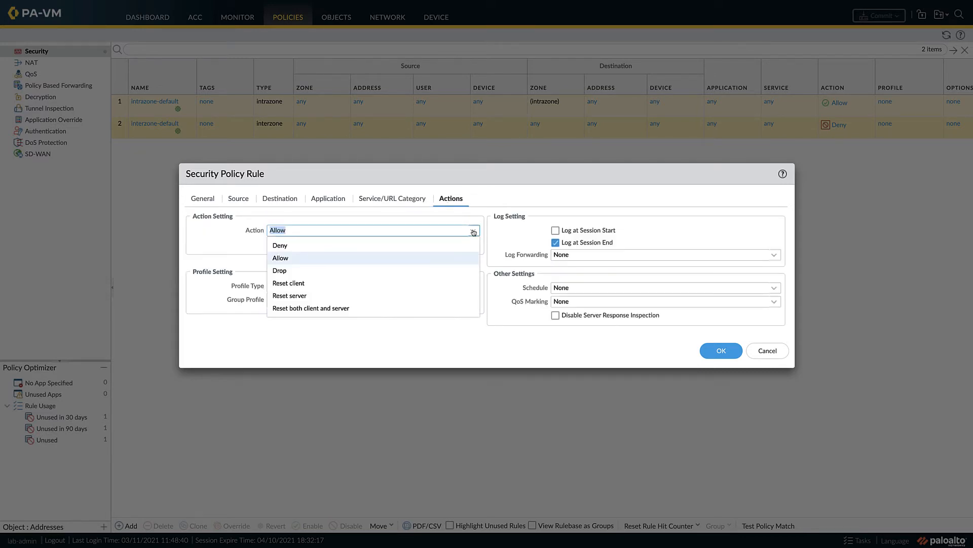
click(448, 246)
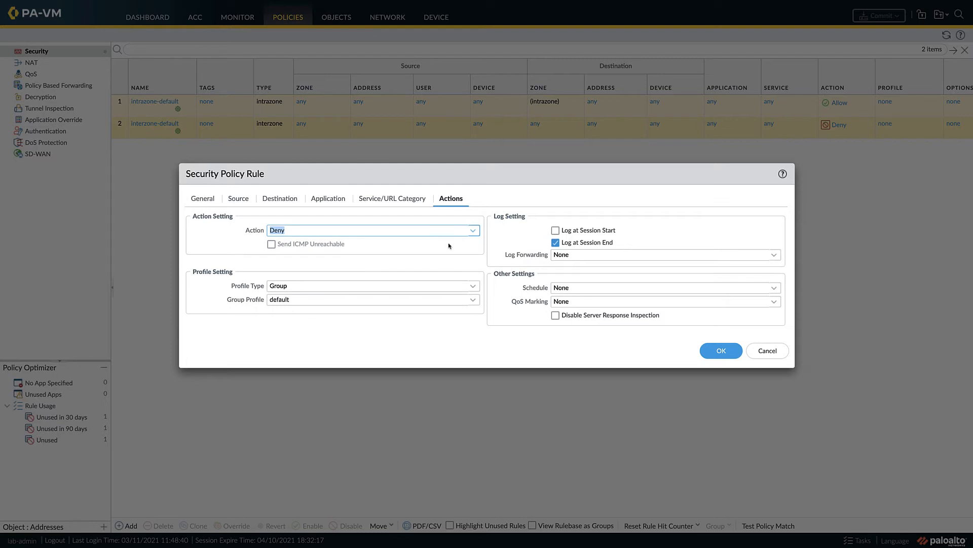
click(473, 286)
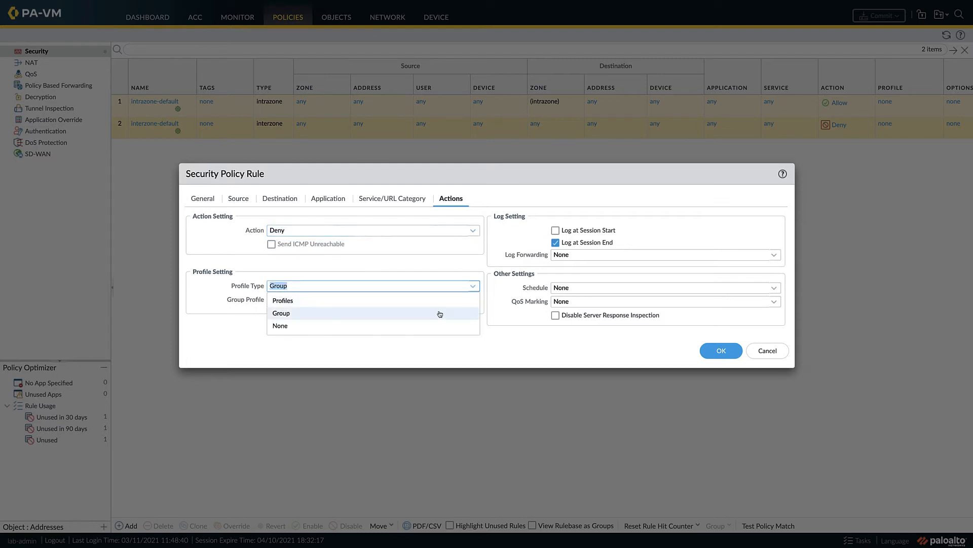
click(431, 323)
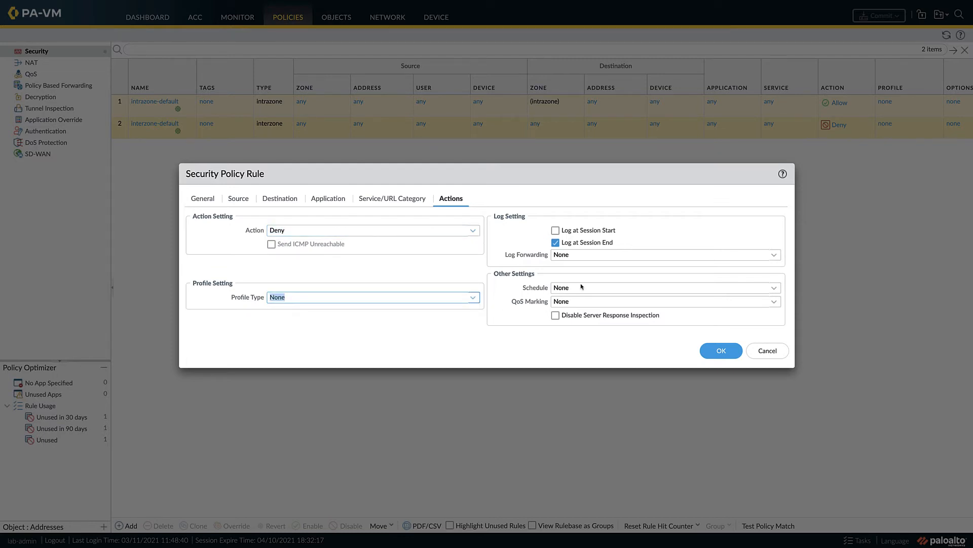
Step: Set the deny rule's log forwarding to default-forward and save the rule
click(774, 256)
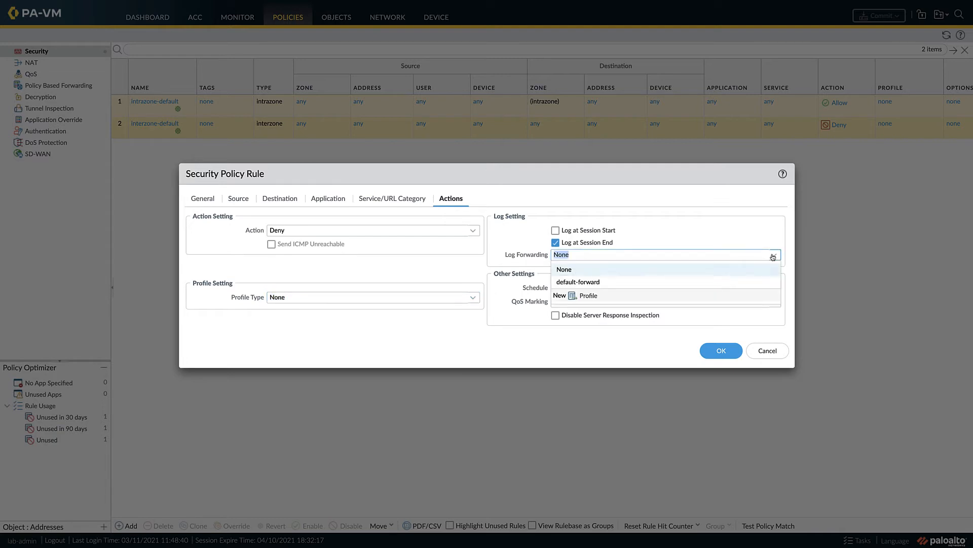
click(691, 281)
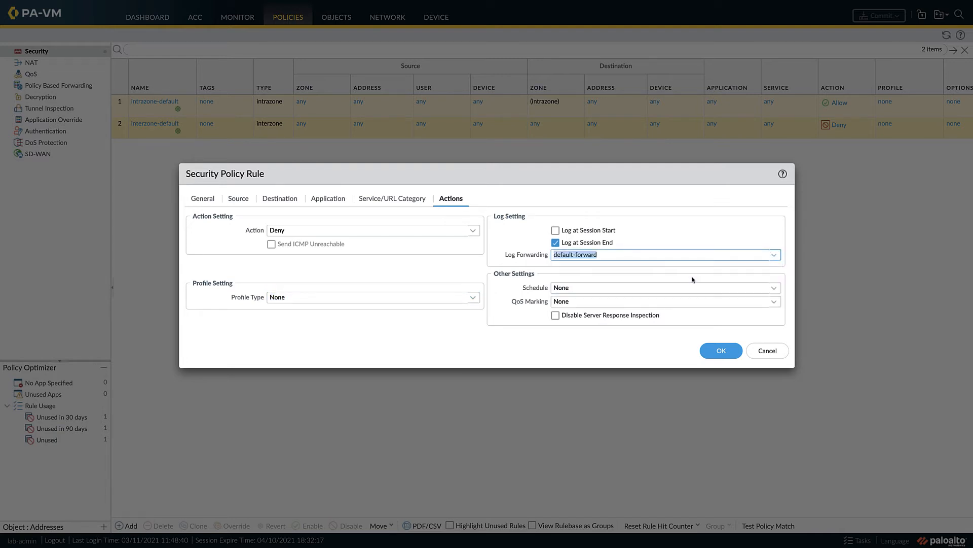
click(717, 350)
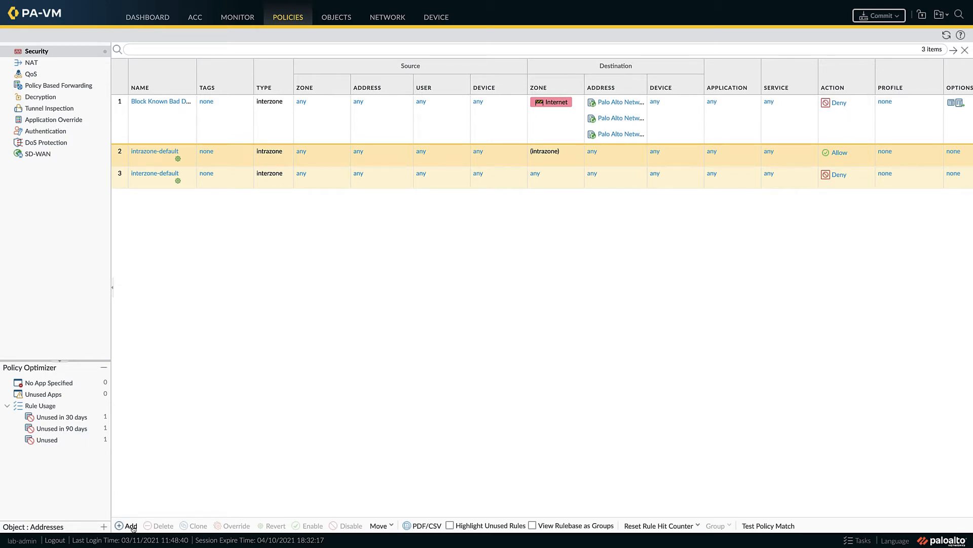
Step: Create another security policy rule named Block Known Bad Apps with the rule type interzone
click(131, 526)
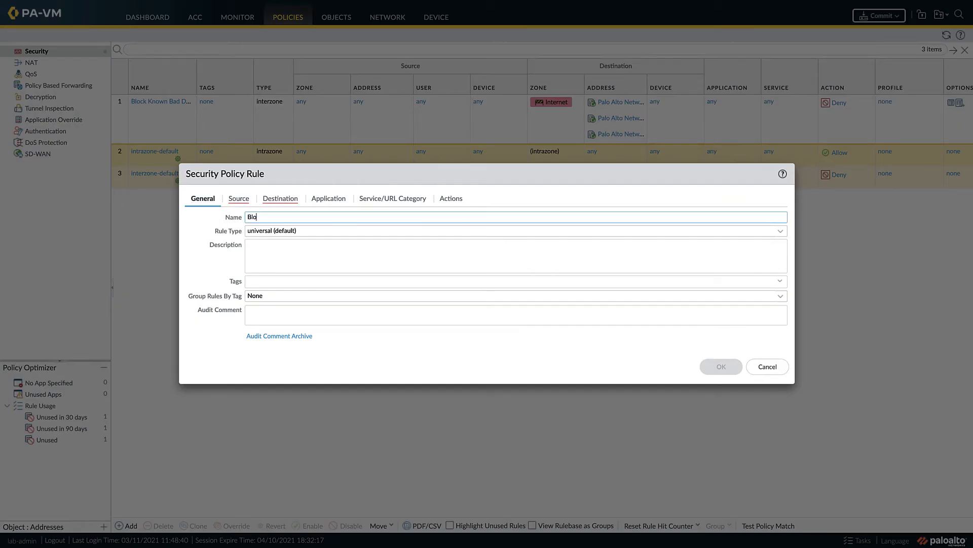
text(Block Known)
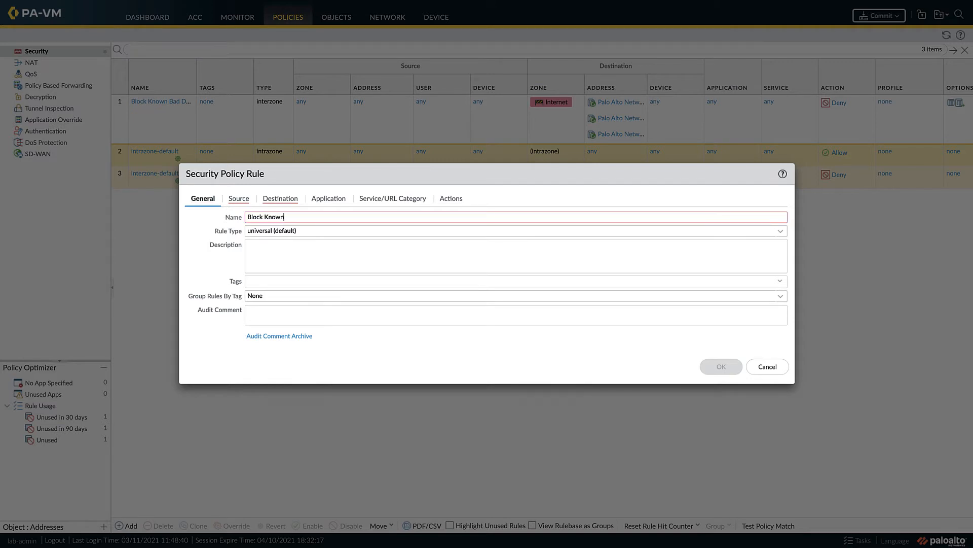
text( Bad Apps)
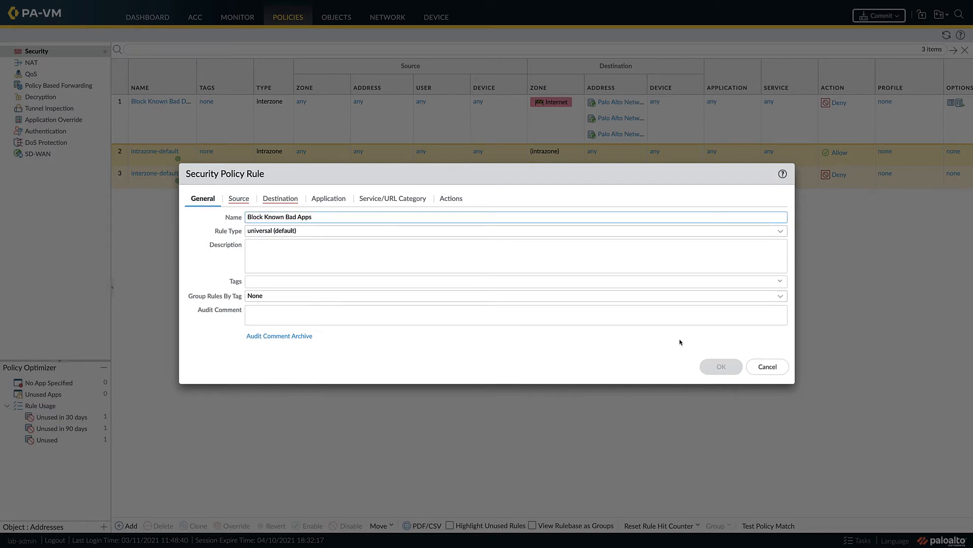
click(780, 232)
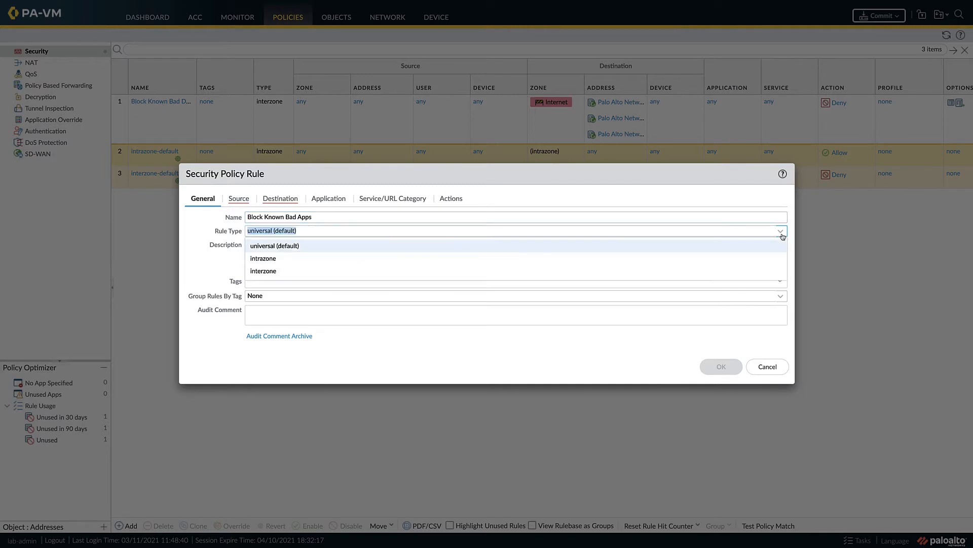
click(734, 270)
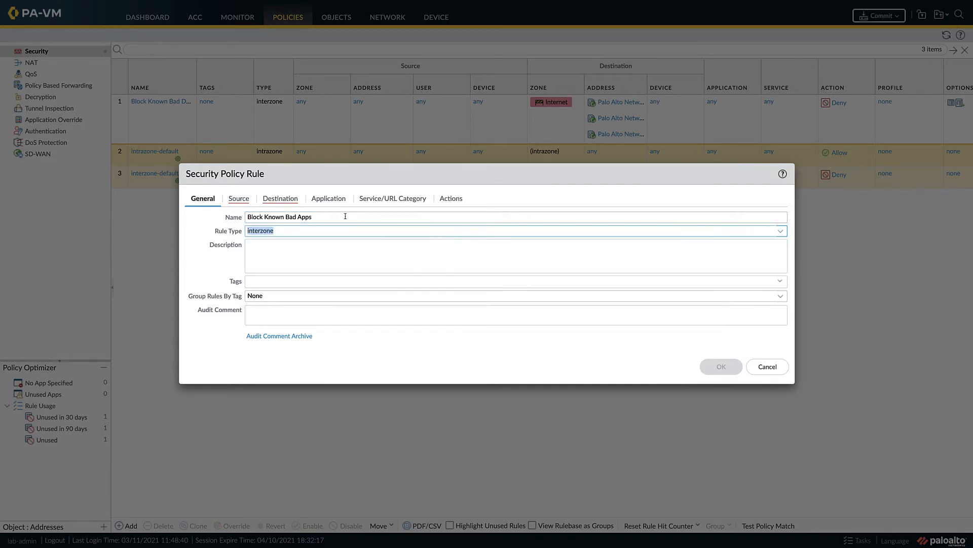
Step: Set the Block Known Bad Apps rule's source zone to Any and add Internet as its destination zone
click(238, 199)
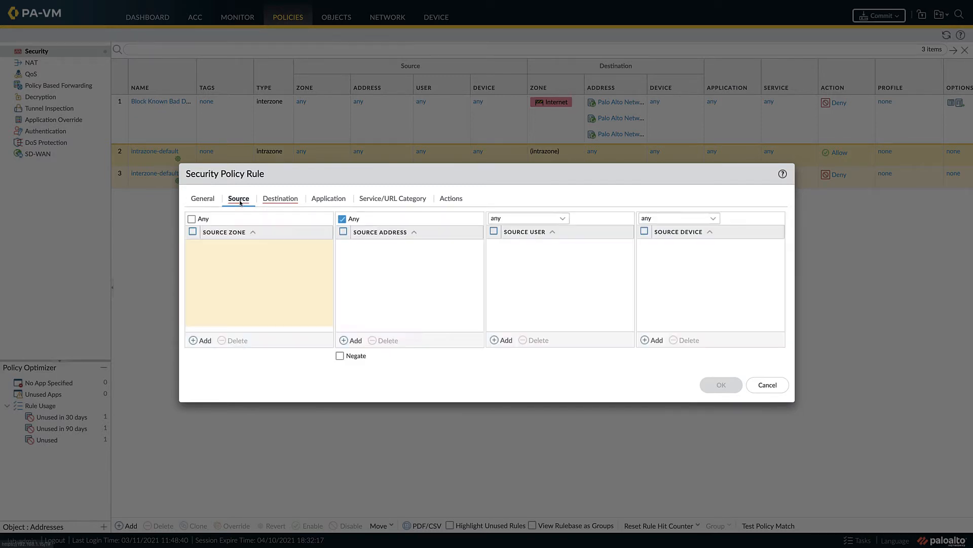
click(192, 219)
click(273, 199)
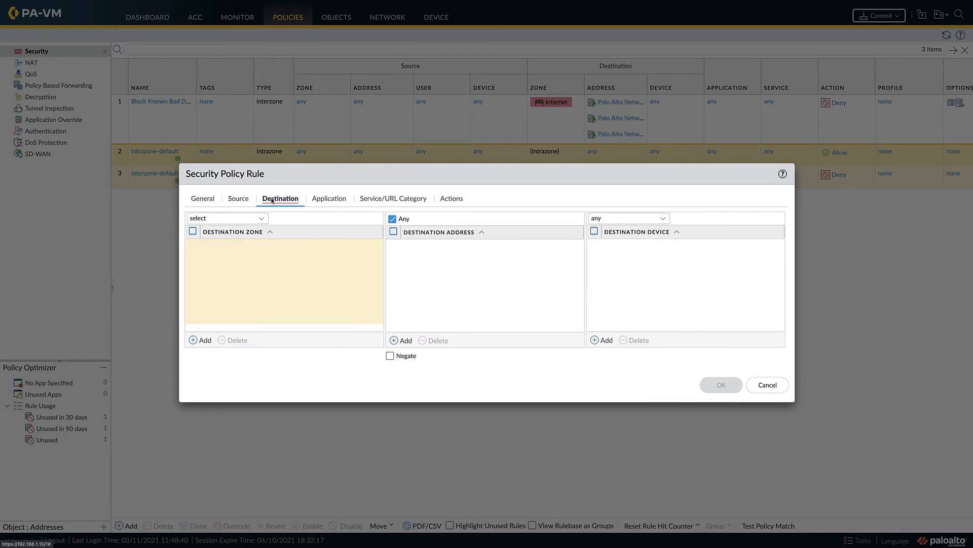
click(201, 340)
click(219, 261)
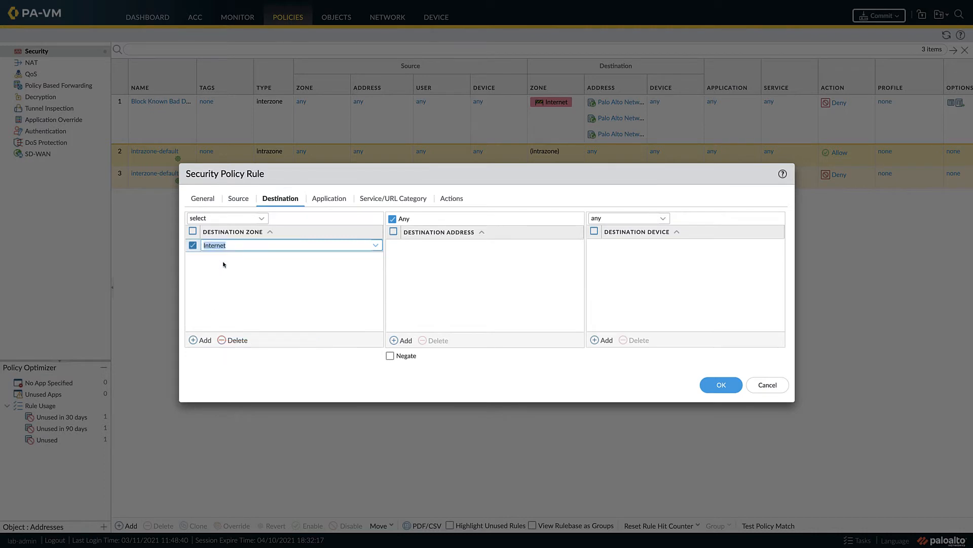
Step: Match the rule to the Never Allow application filter and set its service to any
click(328, 200)
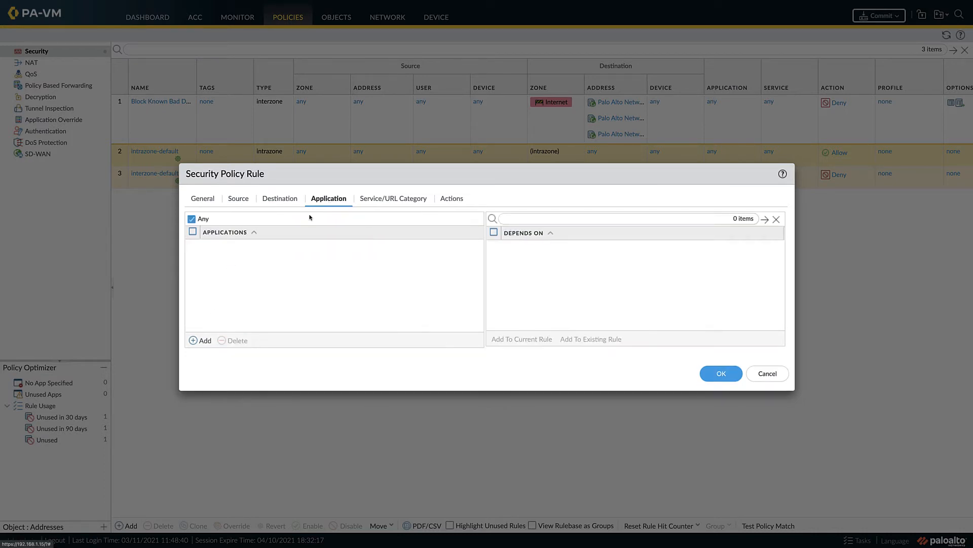
click(205, 341)
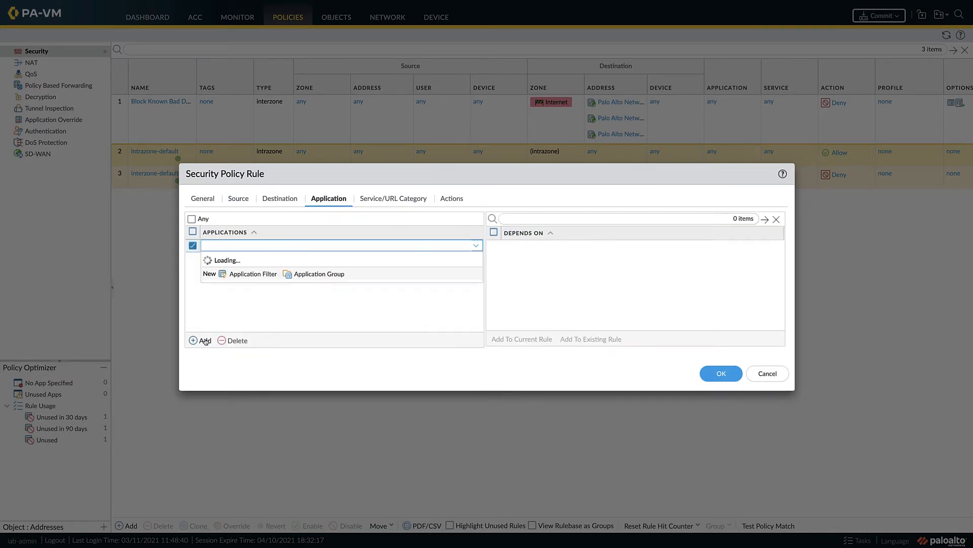
text(Never)
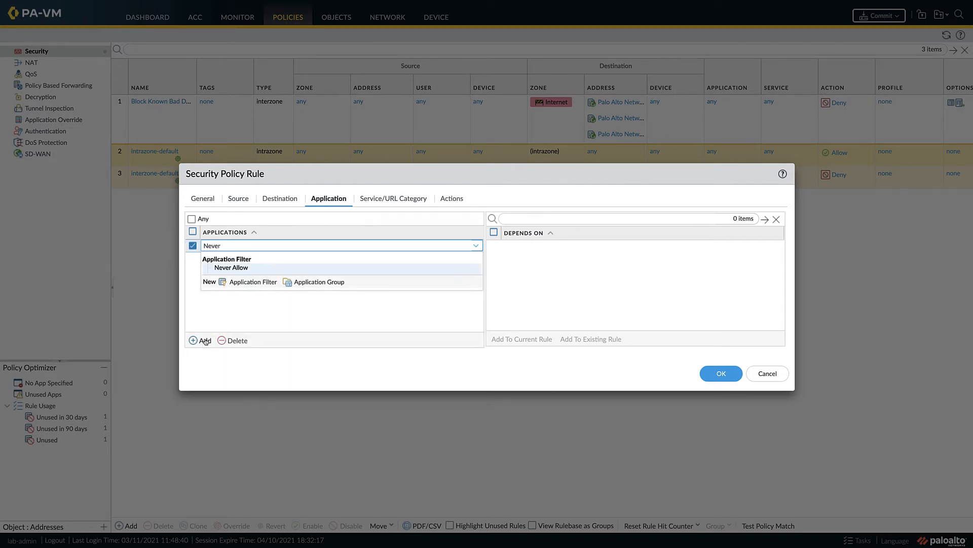
click(242, 270)
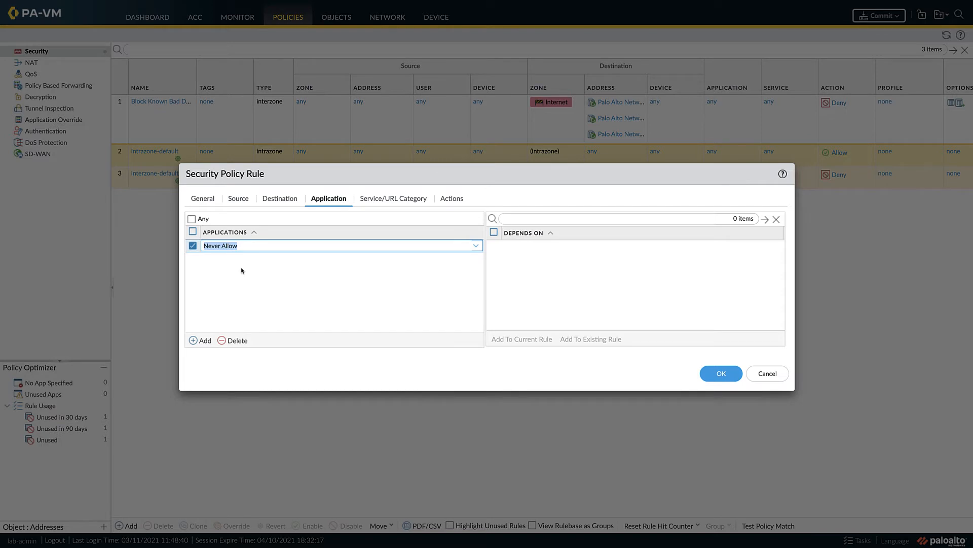
click(379, 201)
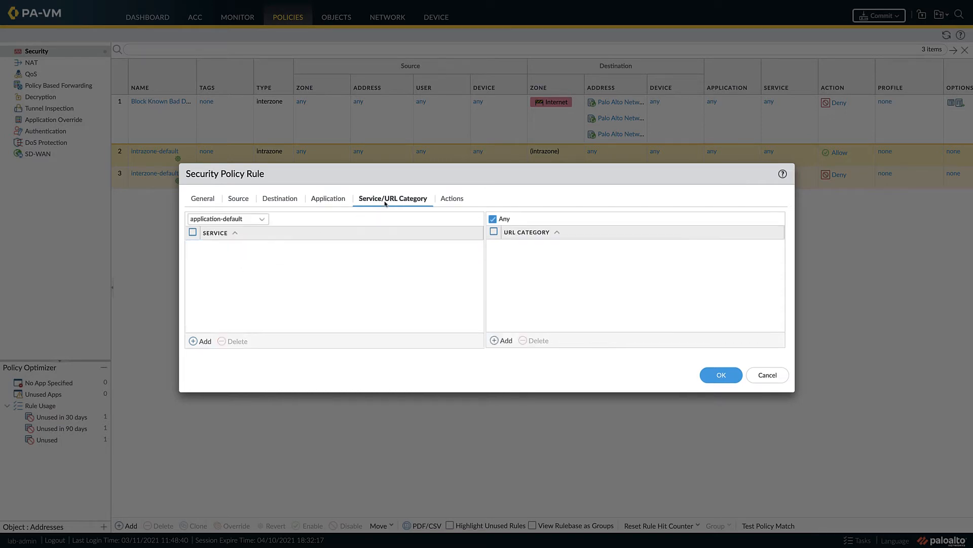
click(262, 221)
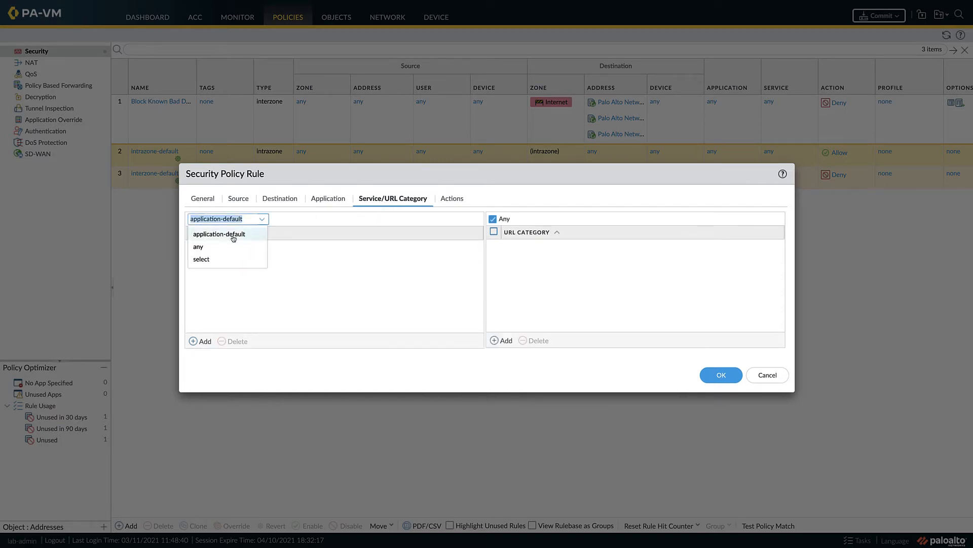
click(219, 246)
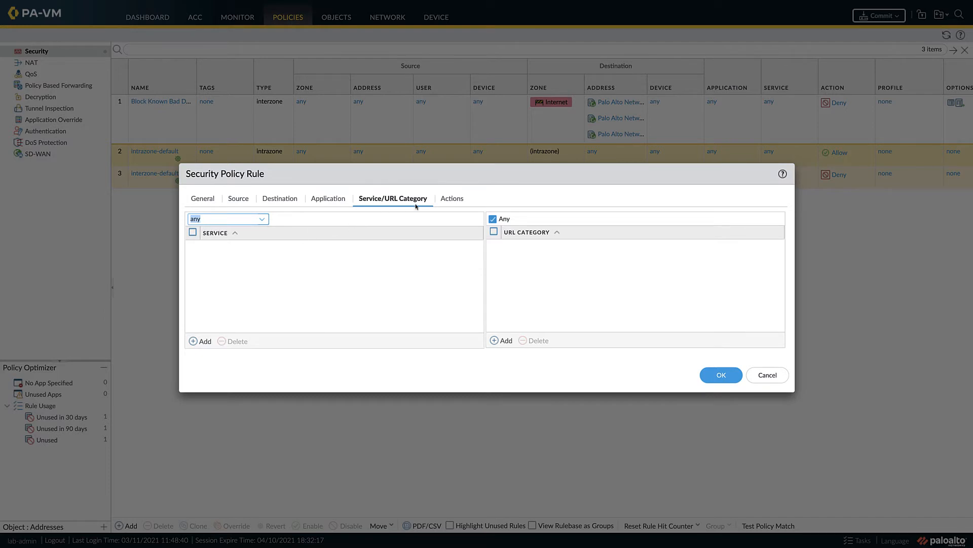
Step: Set the rule's action to Deny with profile type None and default-forward log forwarding, and save the rule
click(446, 201)
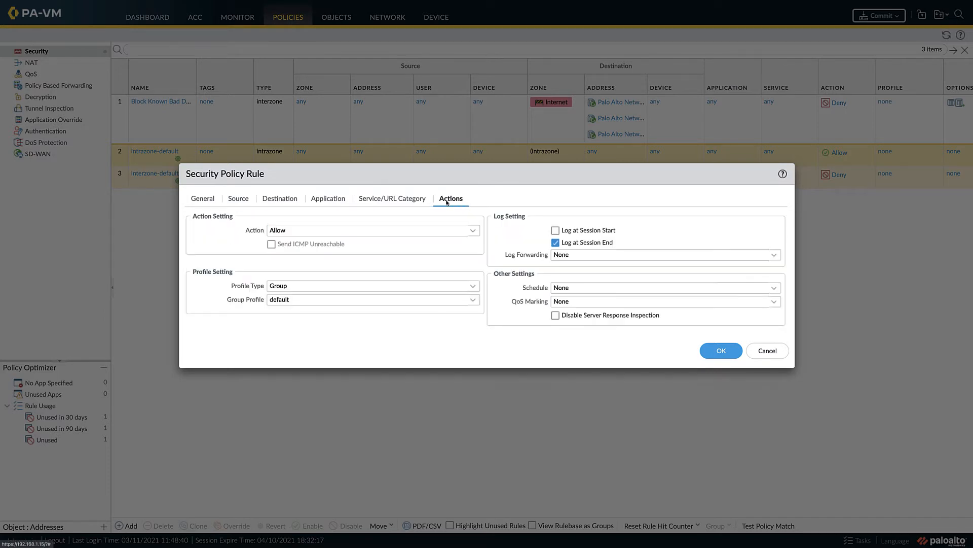
click(473, 230)
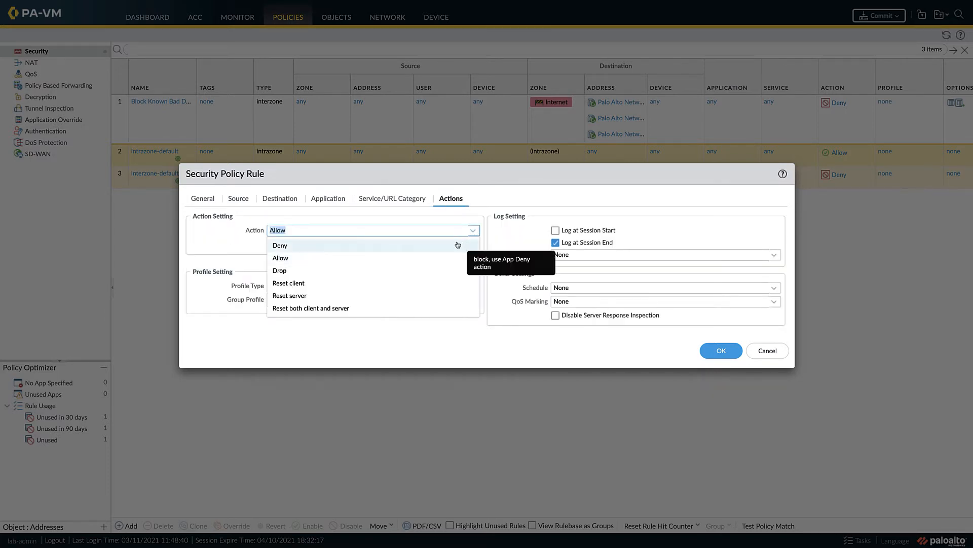
click(459, 244)
click(466, 285)
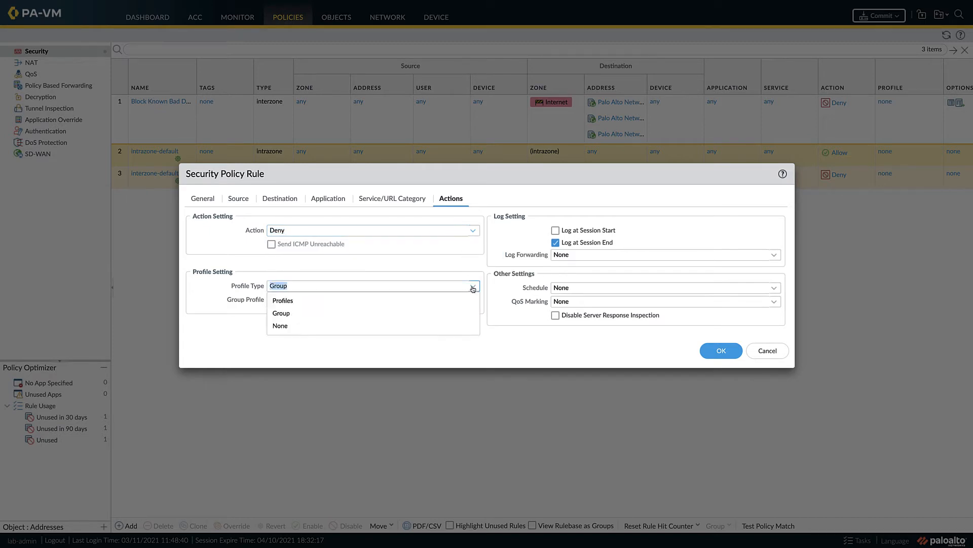
click(428, 324)
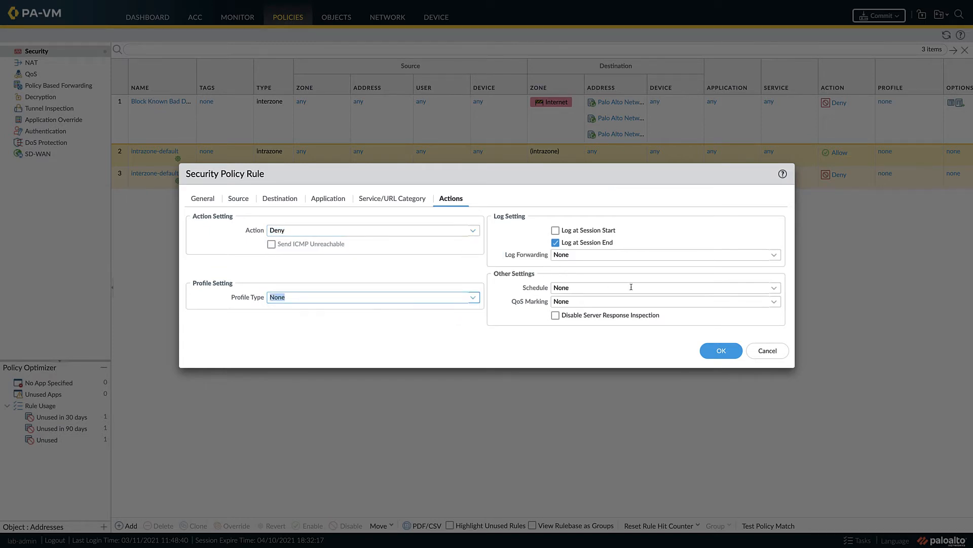
click(749, 256)
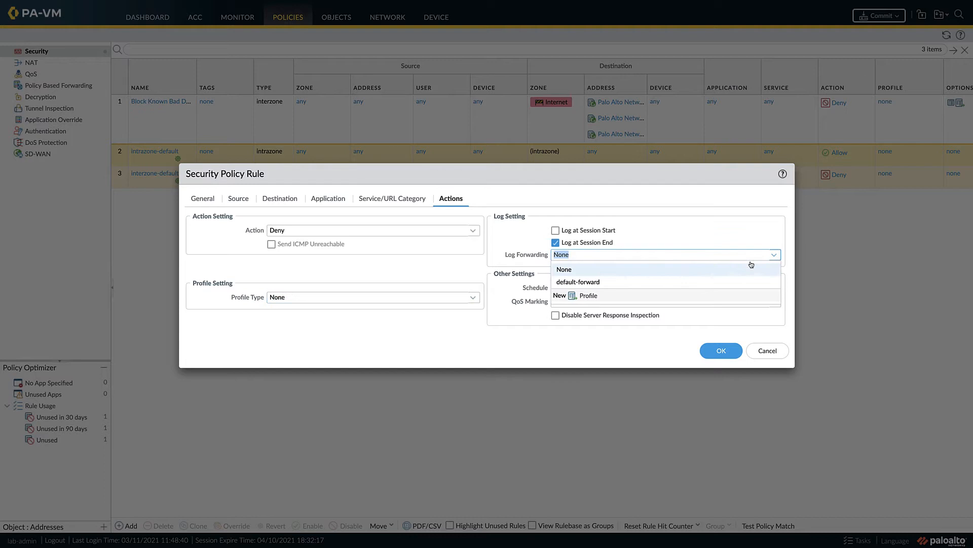
click(677, 282)
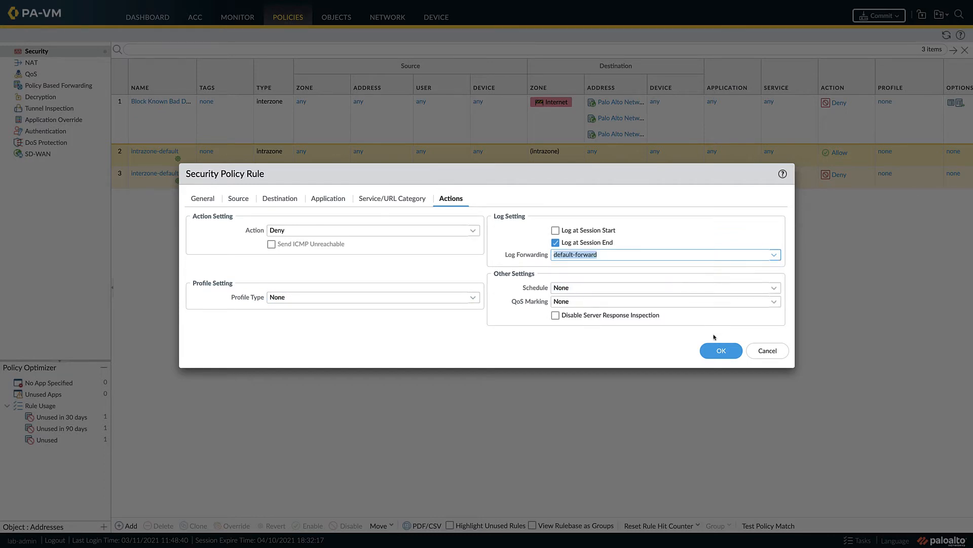
click(720, 350)
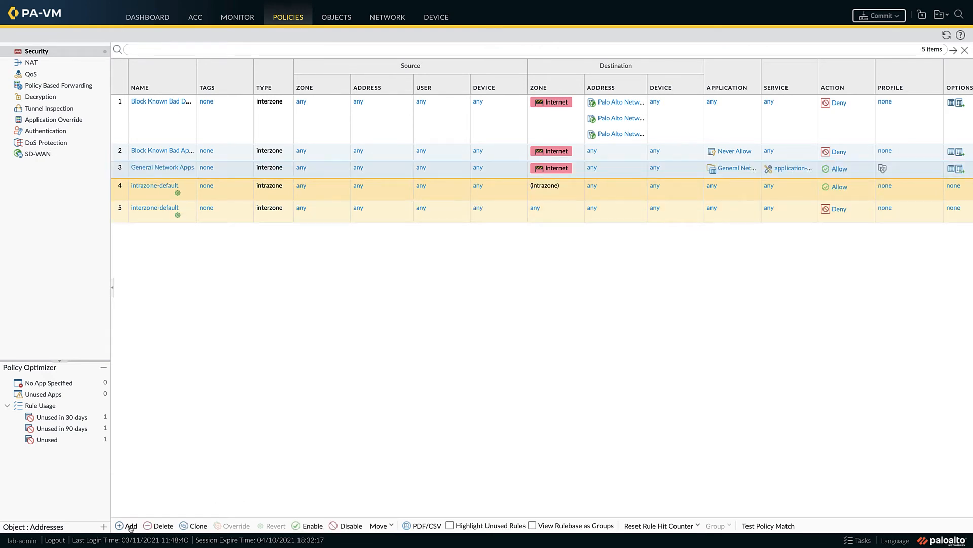
Step: Create a security policy rule named Management Interface with the interzone rule type
click(130, 527)
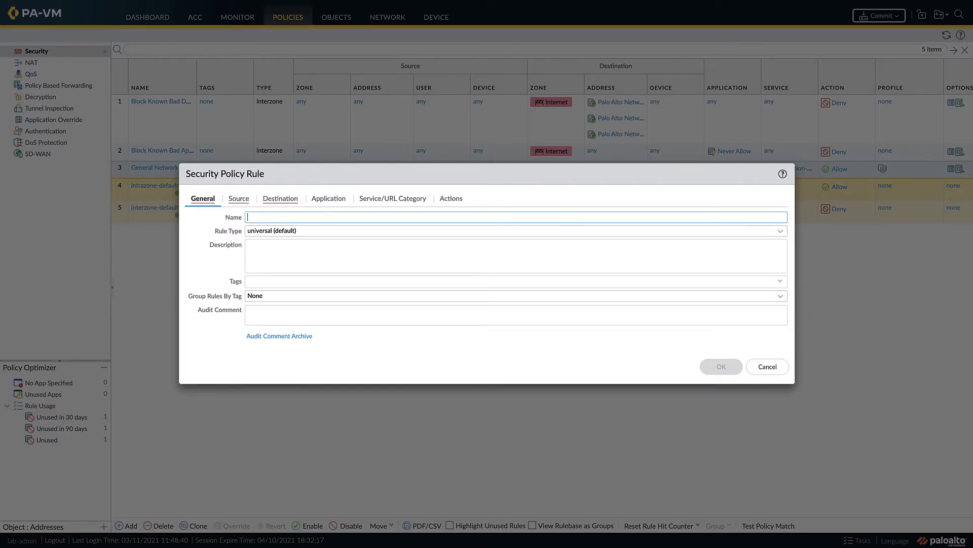
text(Management Interface)
click(787, 230)
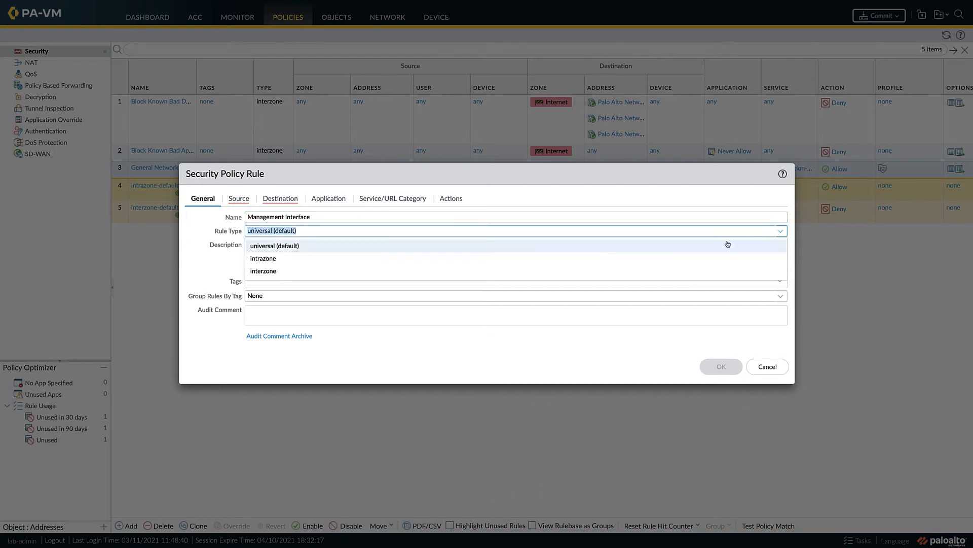
click(600, 276)
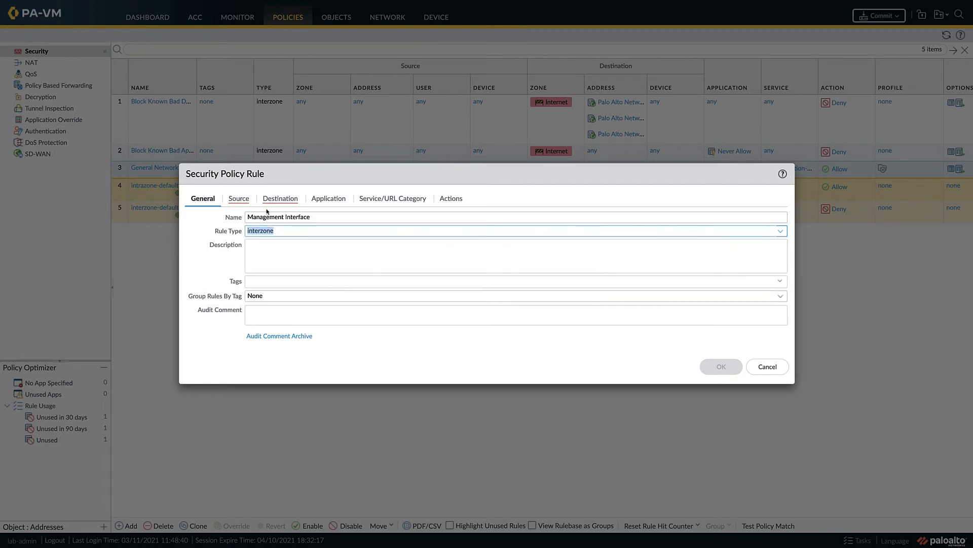
Step: Set the Management Interface rule's source zone to LAN and its source address to MGMT Interface
click(239, 201)
click(193, 339)
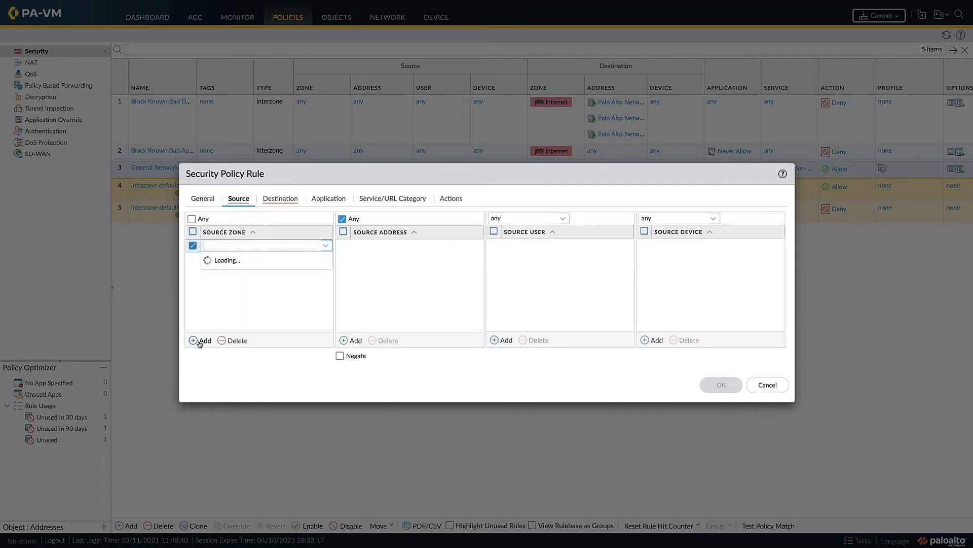
click(216, 273)
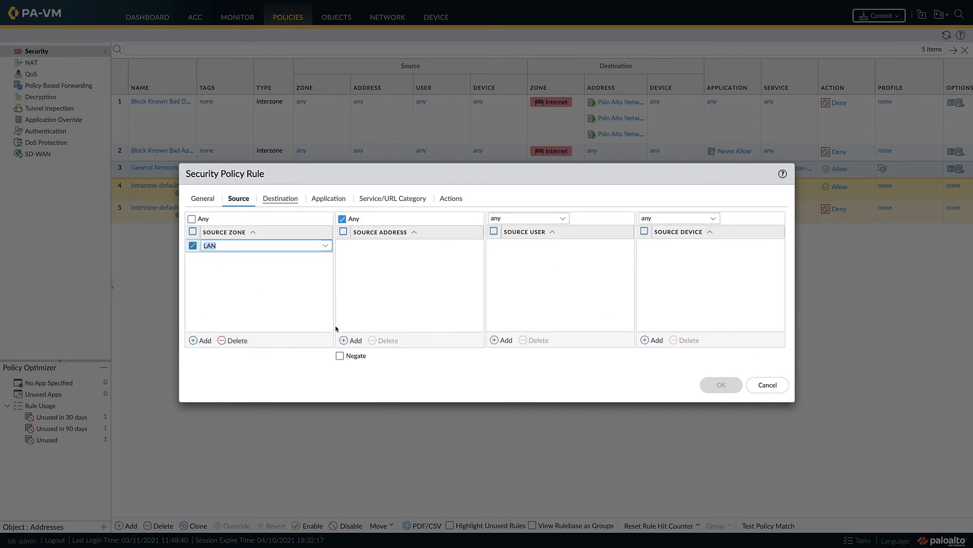
click(354, 340)
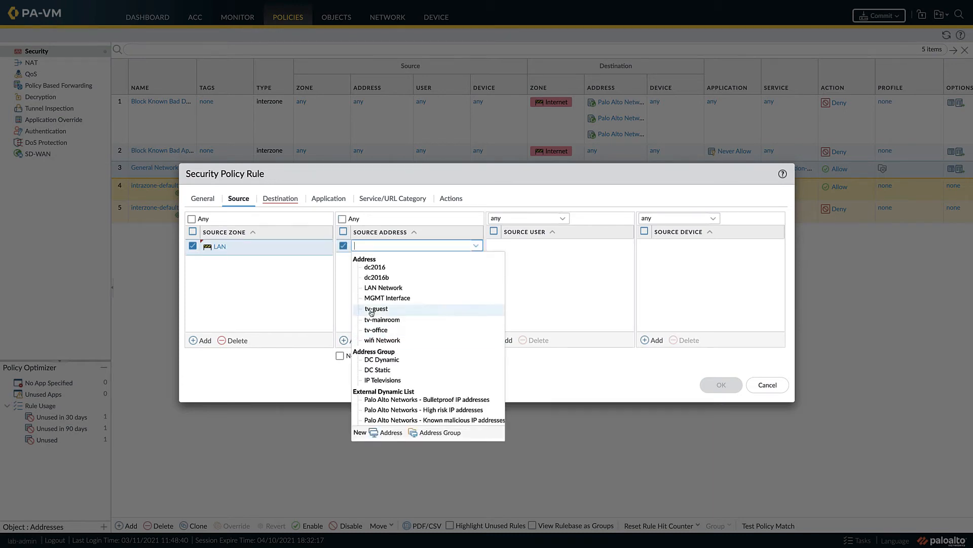
click(377, 299)
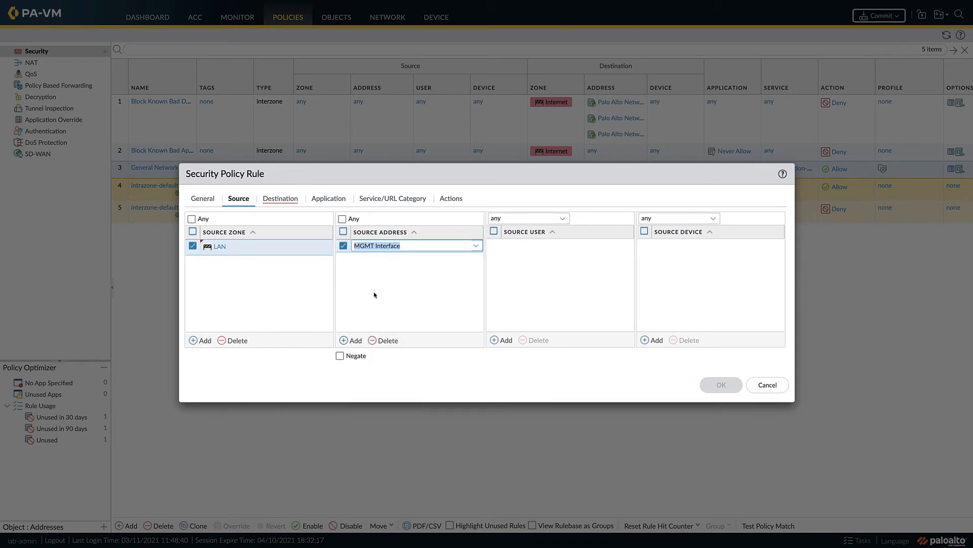
Step: Add Internet as the destination zone of the Management Interface rule
click(288, 201)
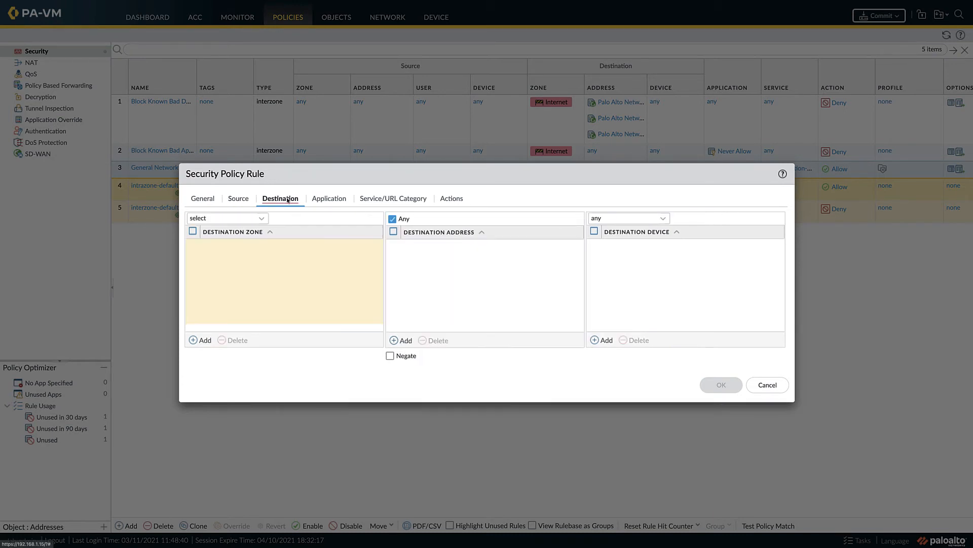
click(205, 340)
click(232, 261)
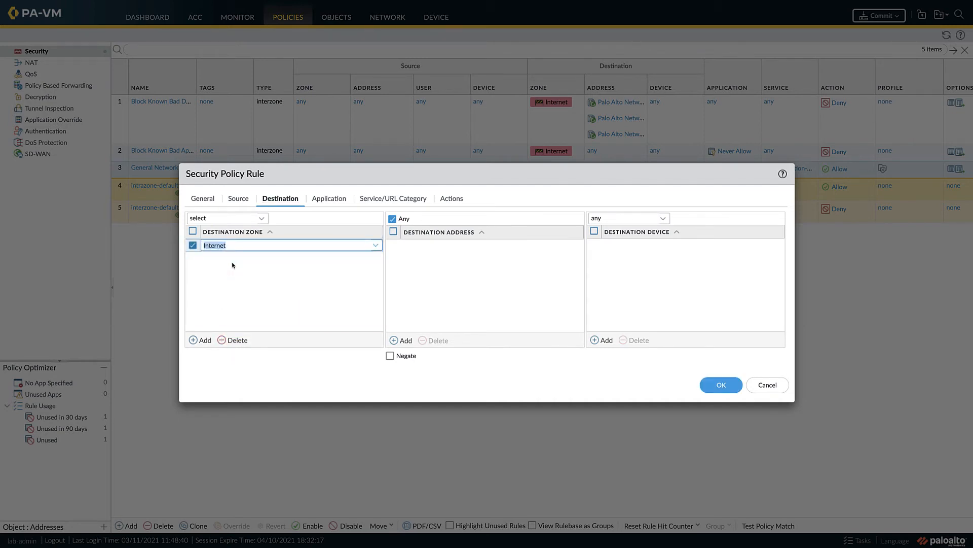
Step: Assign the strict group profile and default-forward log forwarding to the Management Interface rule, and save it
click(329, 198)
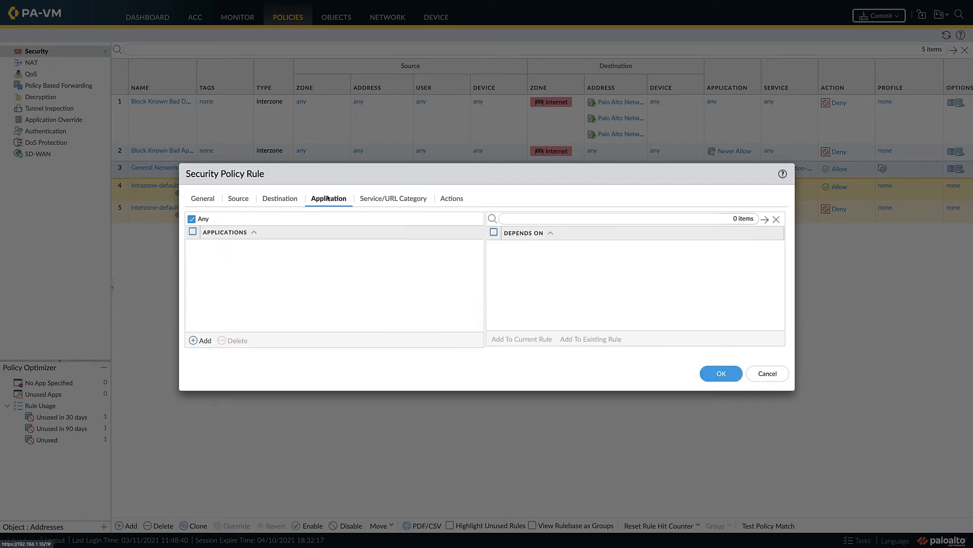
click(391, 199)
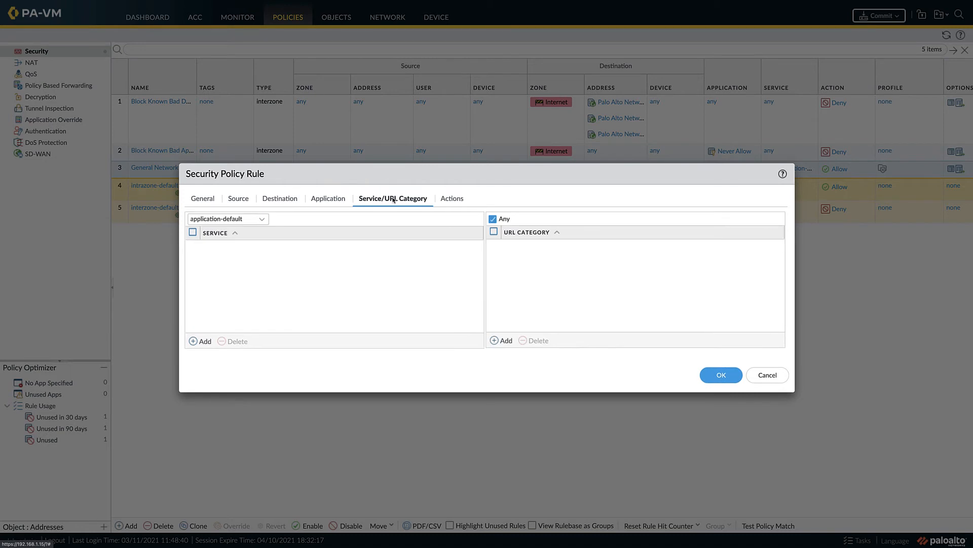
click(449, 198)
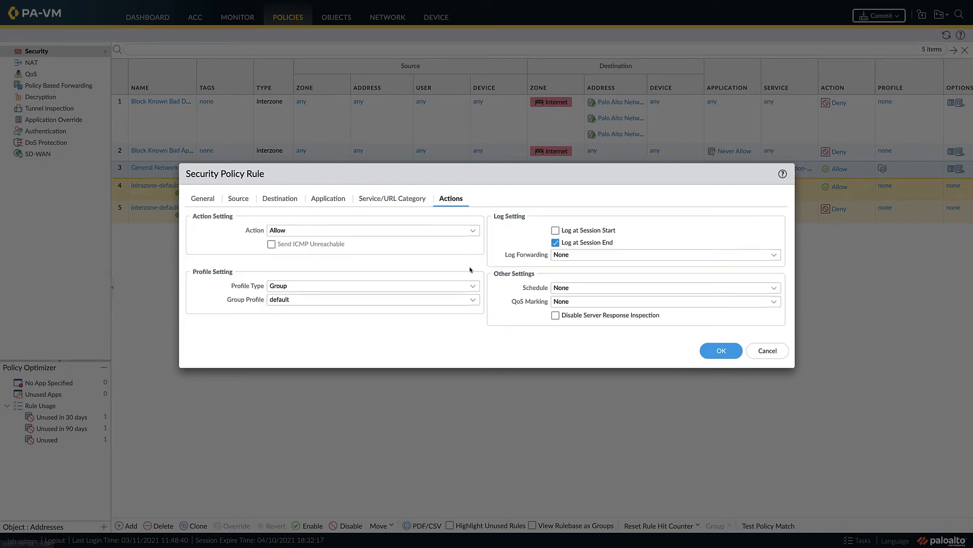
click(473, 300)
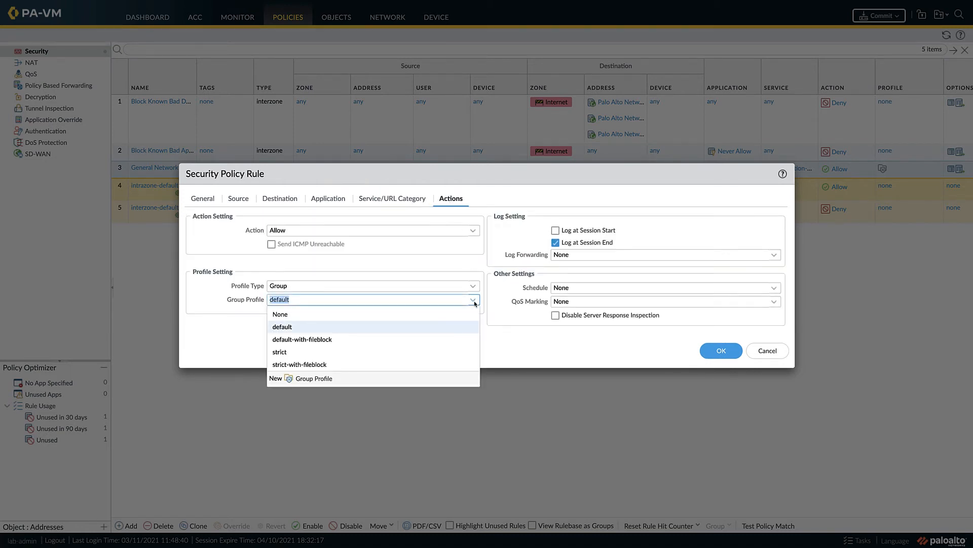
click(446, 351)
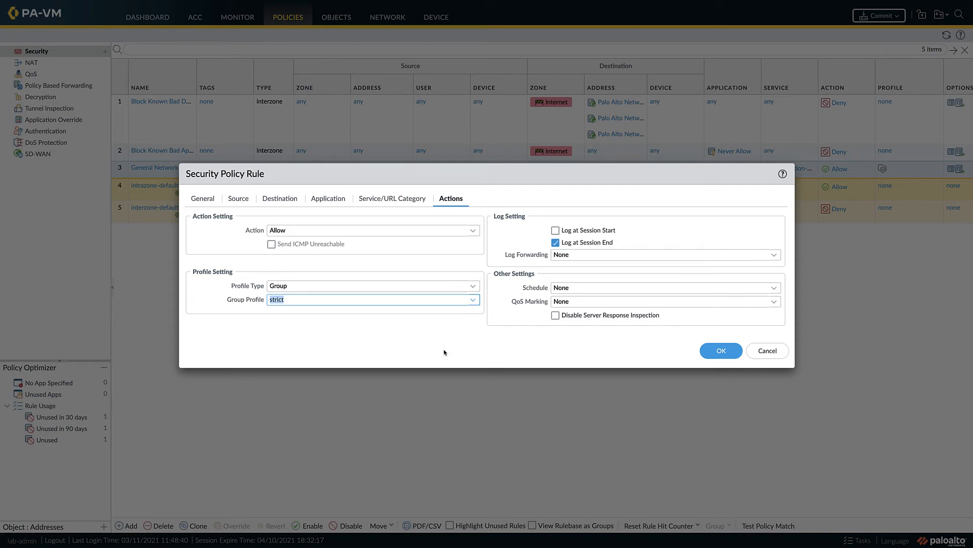
click(774, 257)
click(683, 282)
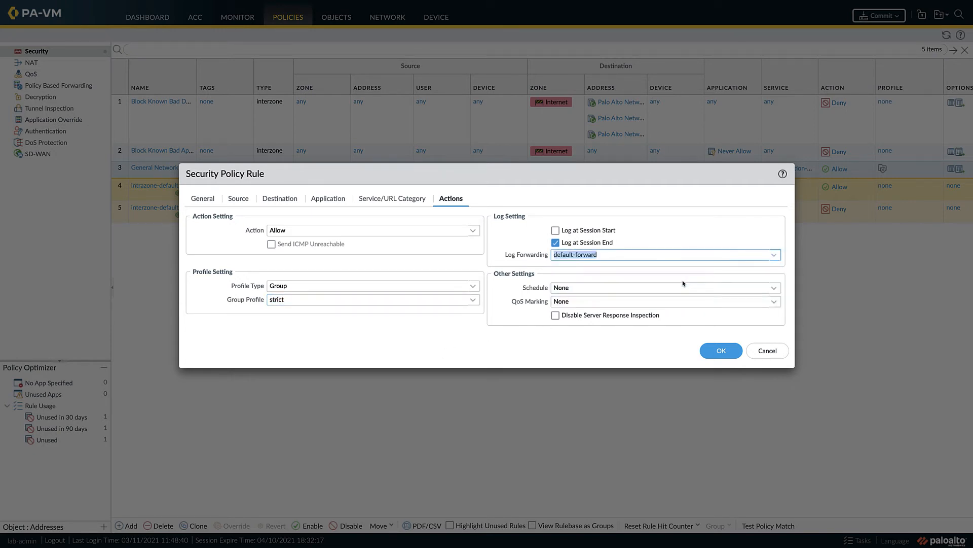
click(719, 350)
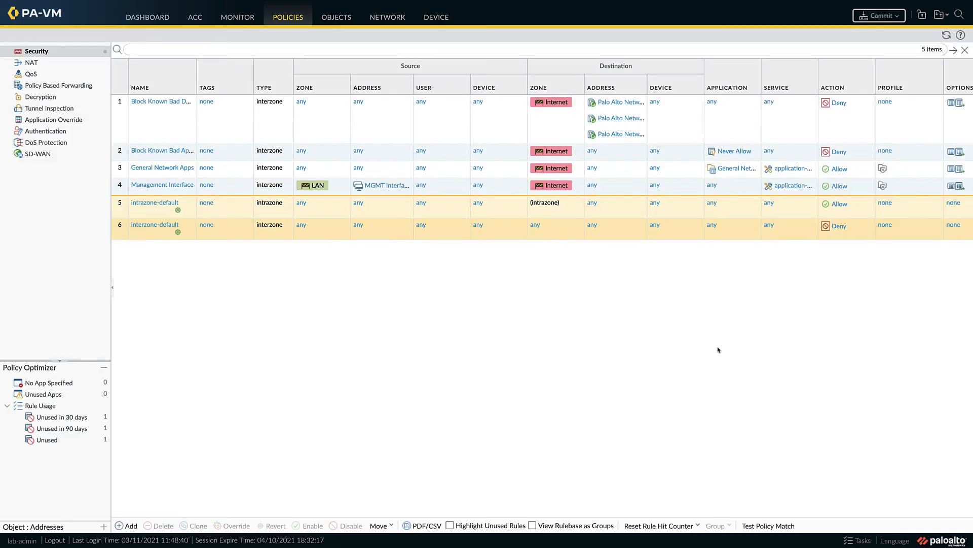
Step: Create a security policy rule named Domain Controllers with the interzone rule type
click(131, 528)
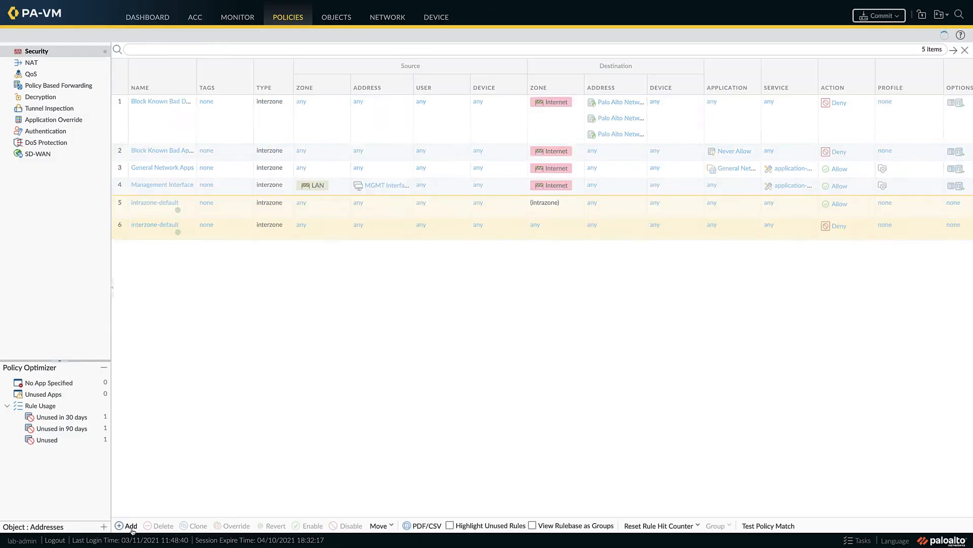
text(Domai)
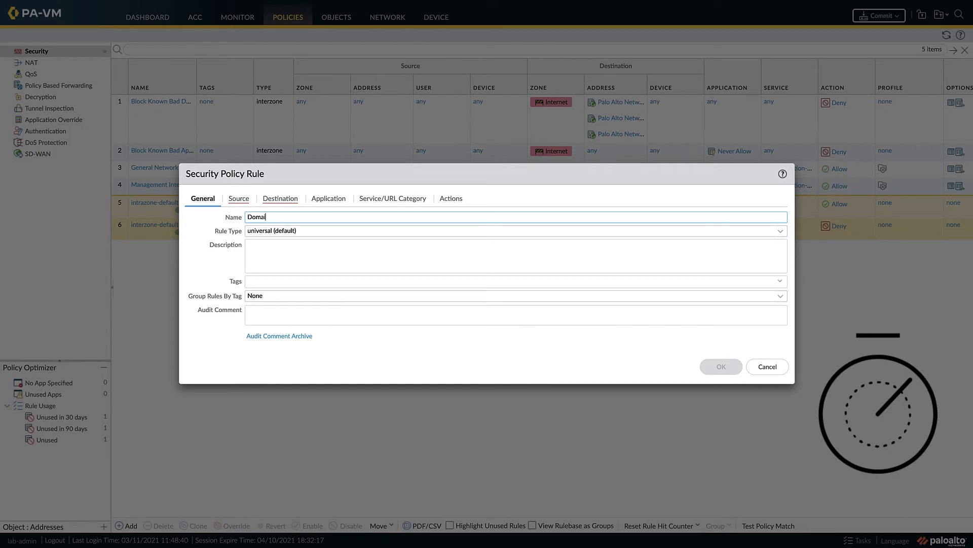
text(n Controllers)
click(781, 232)
click(612, 272)
Step: Set the Domain Controllers rule's source zone to LAN and its source address to the DC Dynamic address group
click(240, 199)
click(201, 341)
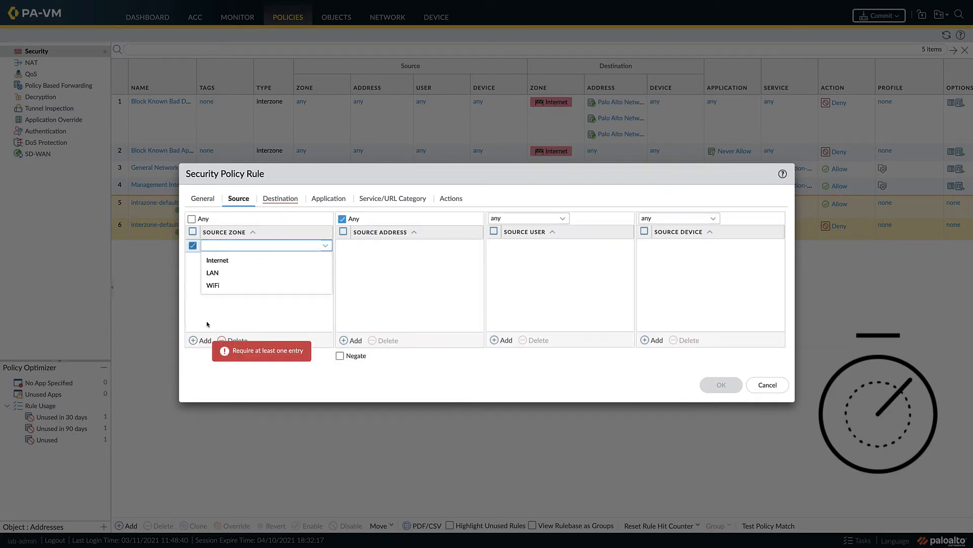
click(212, 273)
click(350, 340)
click(387, 360)
Step: Add Internet as the destination zone of the Domain Controllers rule
click(280, 199)
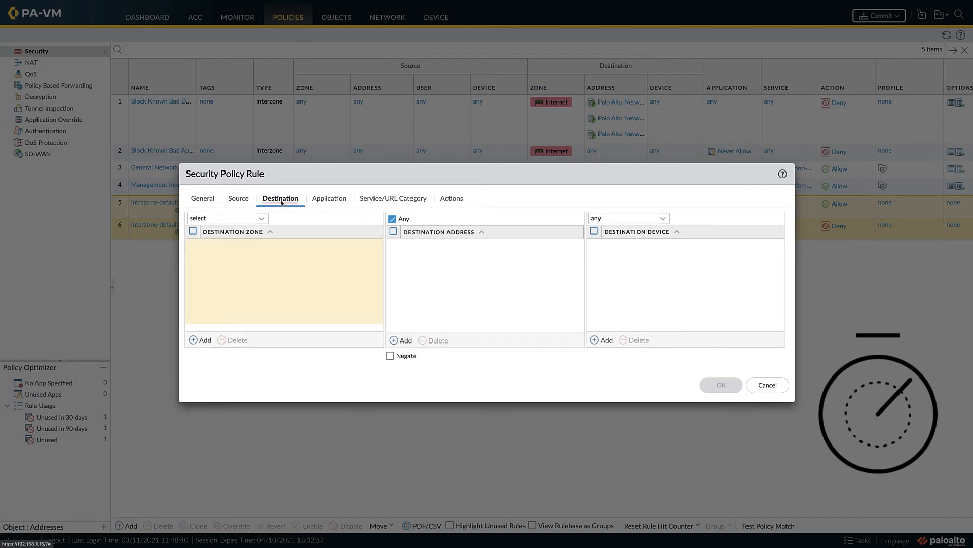
click(201, 340)
click(232, 260)
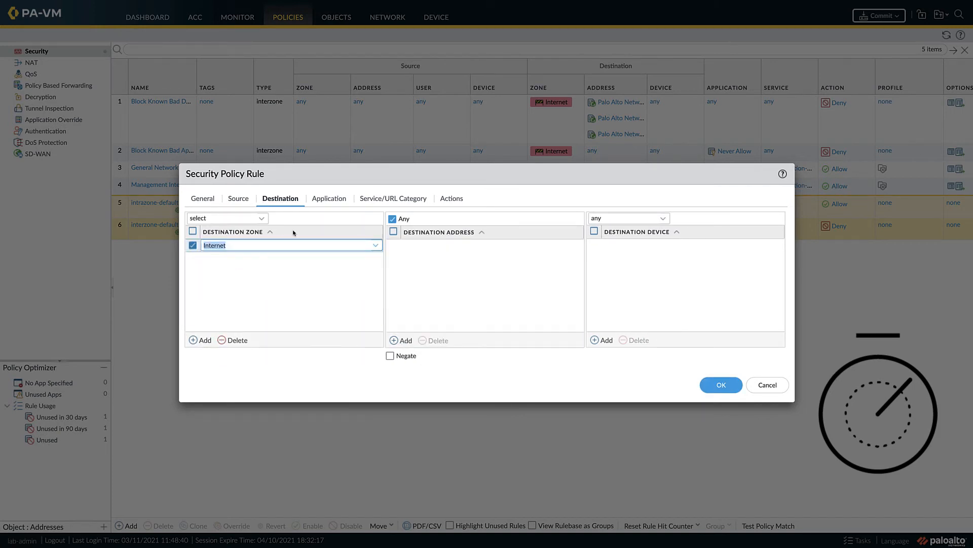
Step: Assign the strict group profile and default-forward log forwarding to the Domain Controllers rule, and save it
click(329, 198)
click(393, 198)
click(451, 198)
click(472, 300)
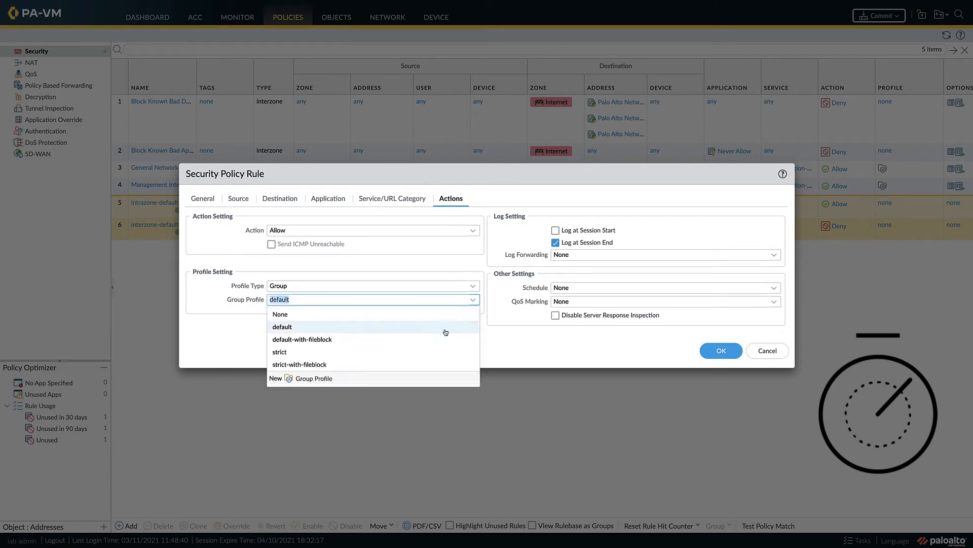
click(446, 351)
click(774, 254)
click(673, 281)
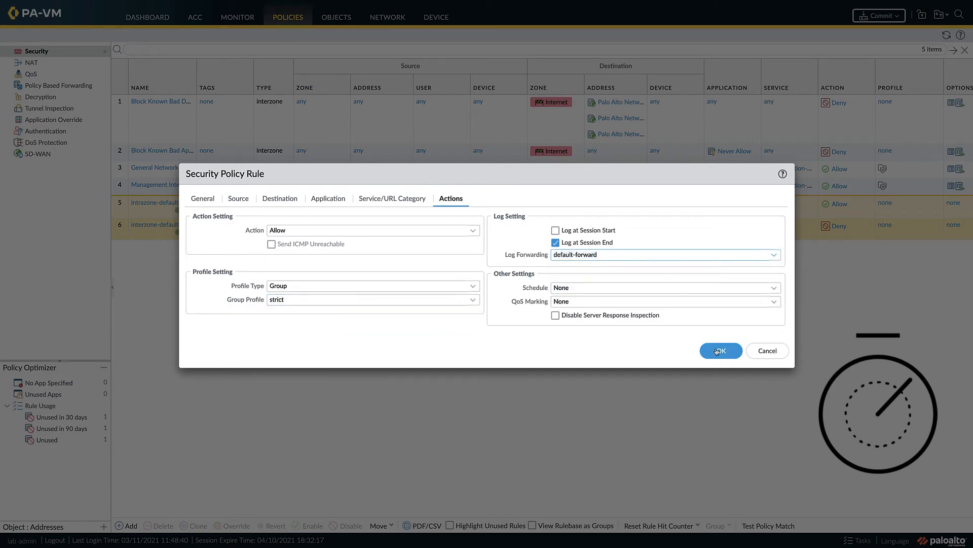
click(718, 351)
Step: Create a security policy rule named IP Televisions with the interzone rule type
click(127, 526)
text(IP )
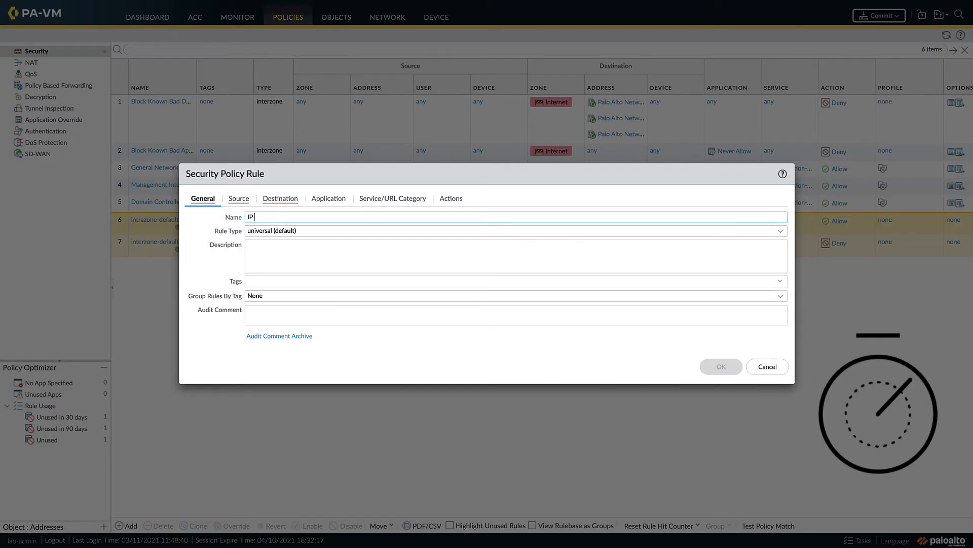
text(Televisions)
click(704, 230)
click(698, 245)
Step: Set the IP Televisions rule's source zones to LAN and WiFi and its source address to the IP Televisions address group
click(239, 198)
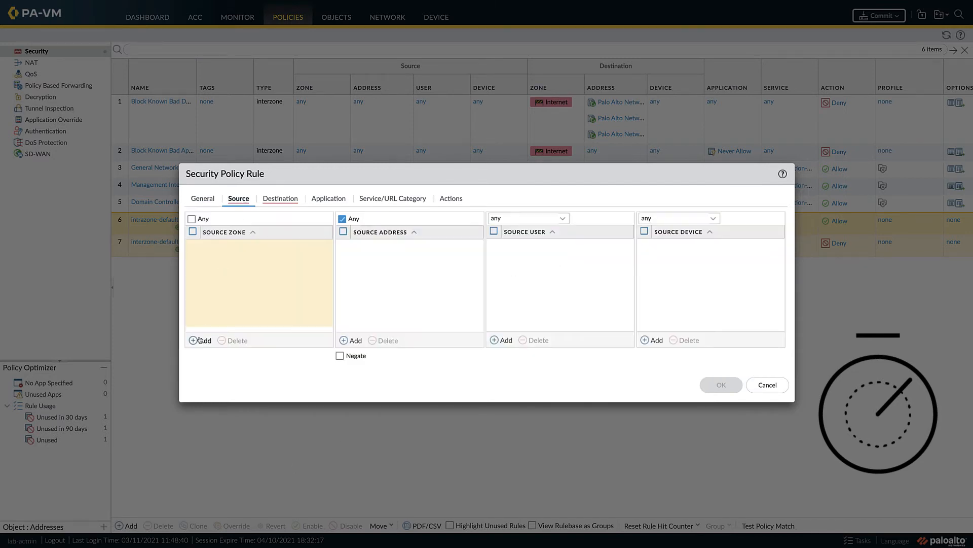
click(199, 341)
click(214, 272)
click(201, 340)
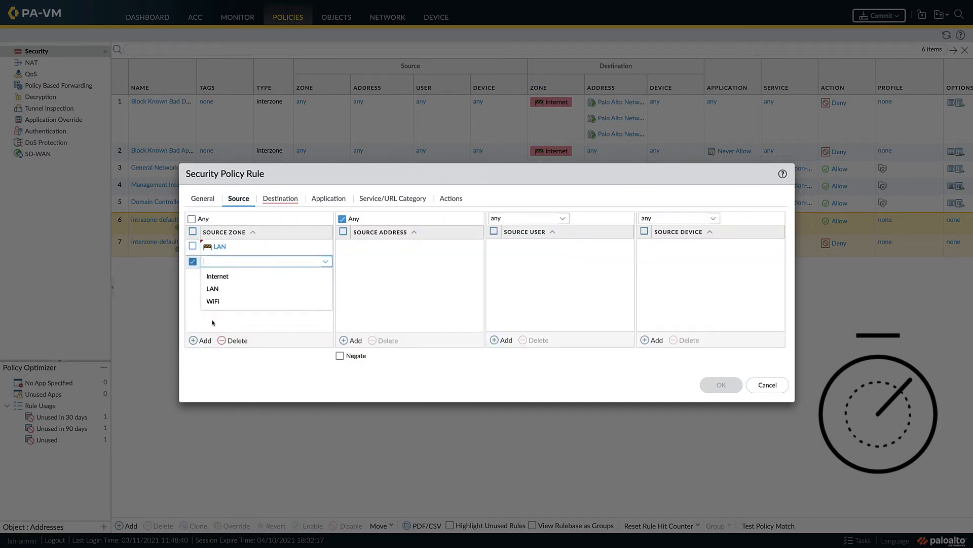
click(213, 301)
click(200, 340)
click(349, 341)
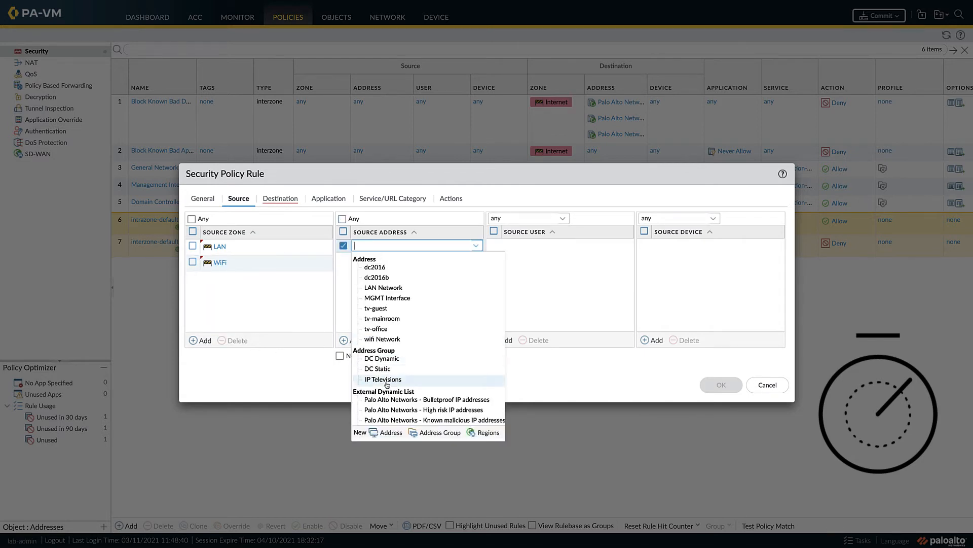
click(387, 380)
Step: Add Internet as the destination zone of the IP Televisions rule
click(280, 198)
click(201, 340)
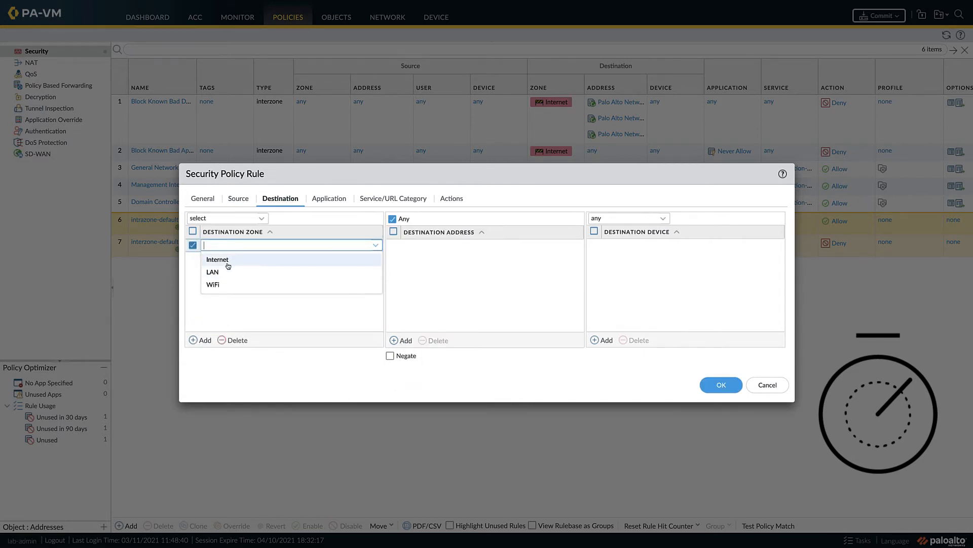
click(227, 264)
Step: Assign default-forward log forwarding and the strict group profile to the IP Televisions rule, and save it
click(329, 198)
click(386, 198)
click(451, 198)
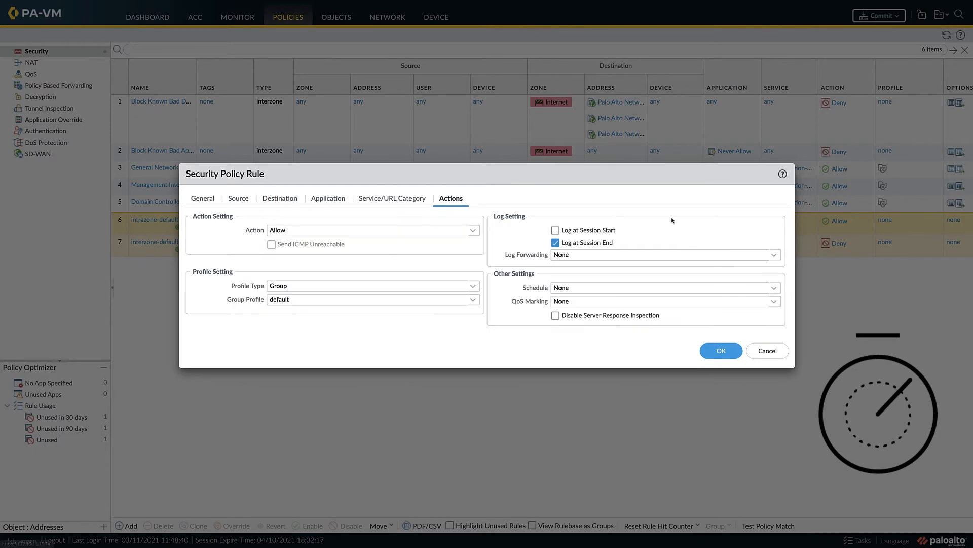
click(613, 254)
click(613, 282)
click(473, 299)
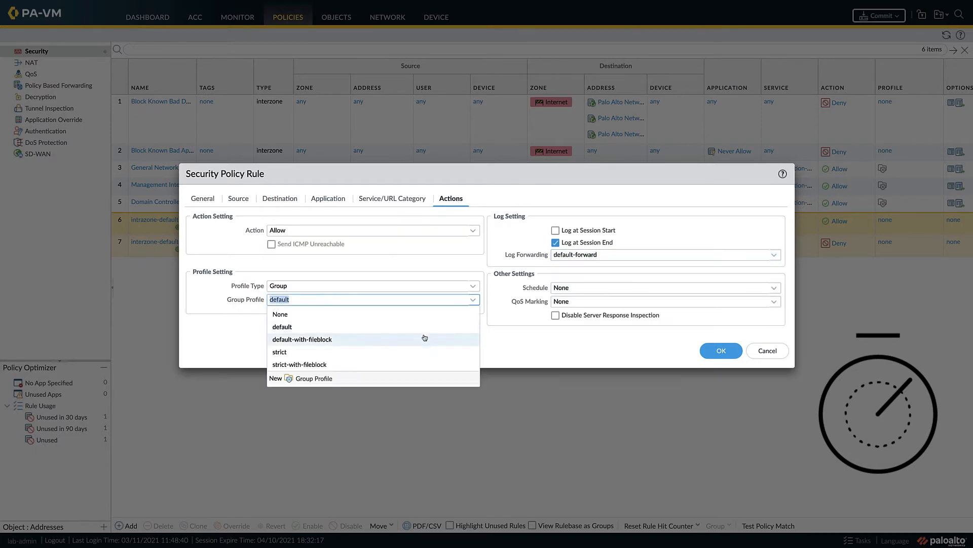
click(337, 349)
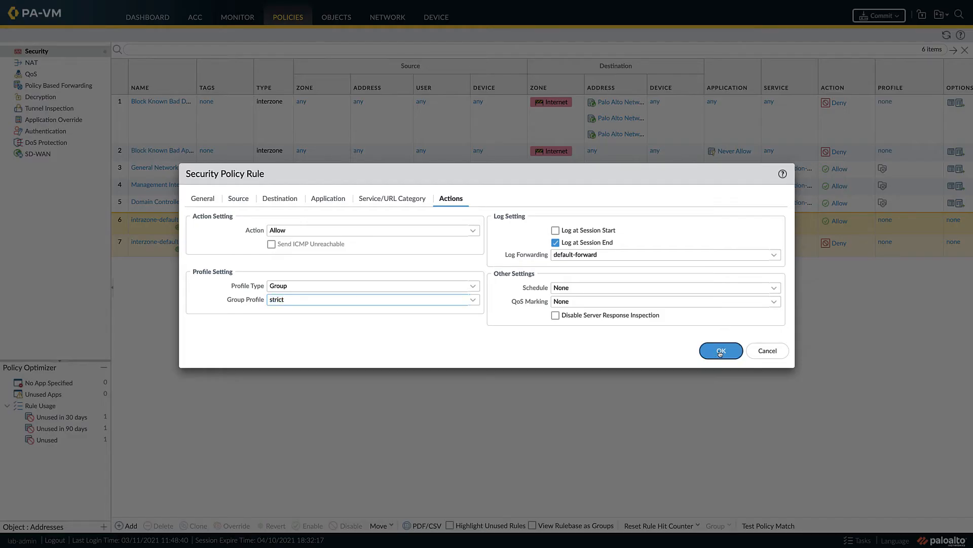
click(720, 351)
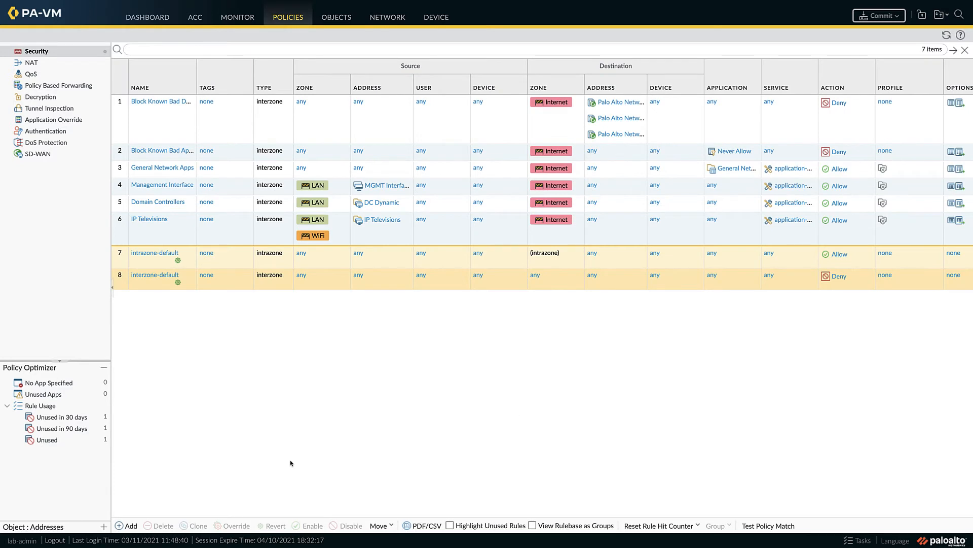
Step: Create a security policy rule named Web Browsing No Log with the interzone rule type
click(131, 527)
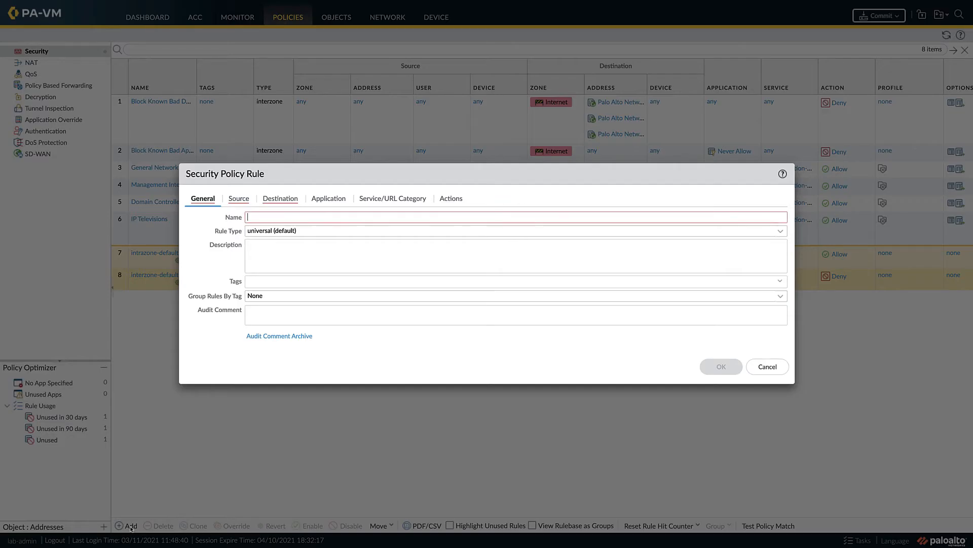
text(Web Browsing No Log)
click(781, 235)
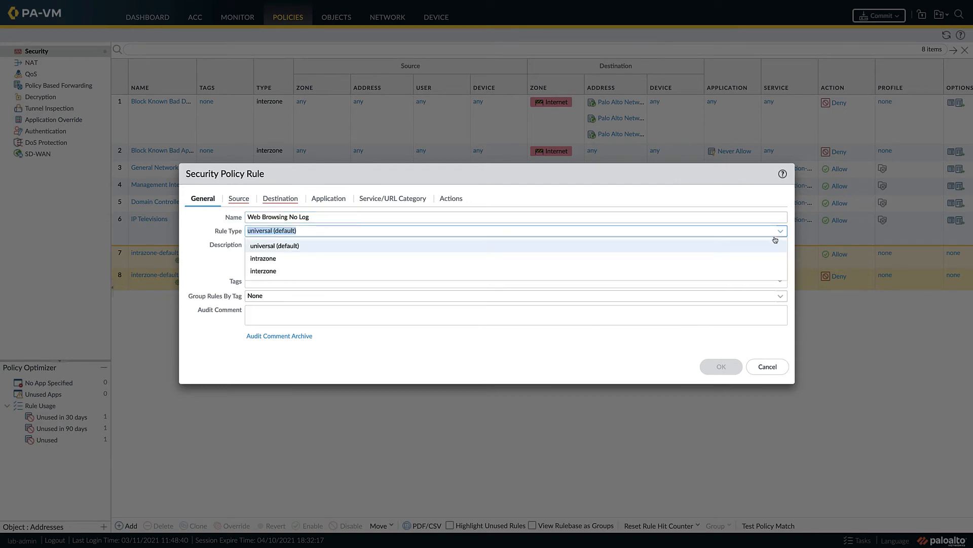
click(689, 270)
Step: Add LAN and WiFi as the source zones of the Web Browsing No Log rule
click(239, 198)
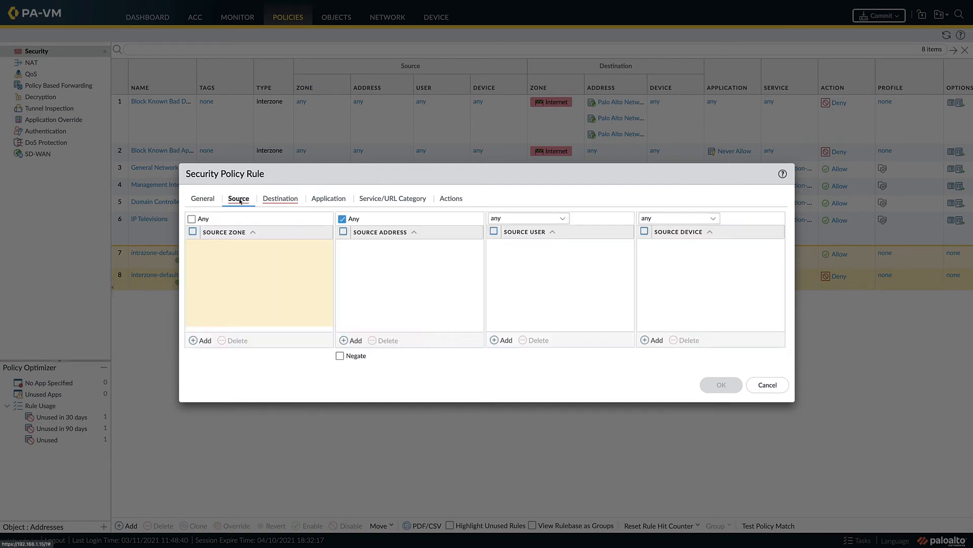
click(199, 341)
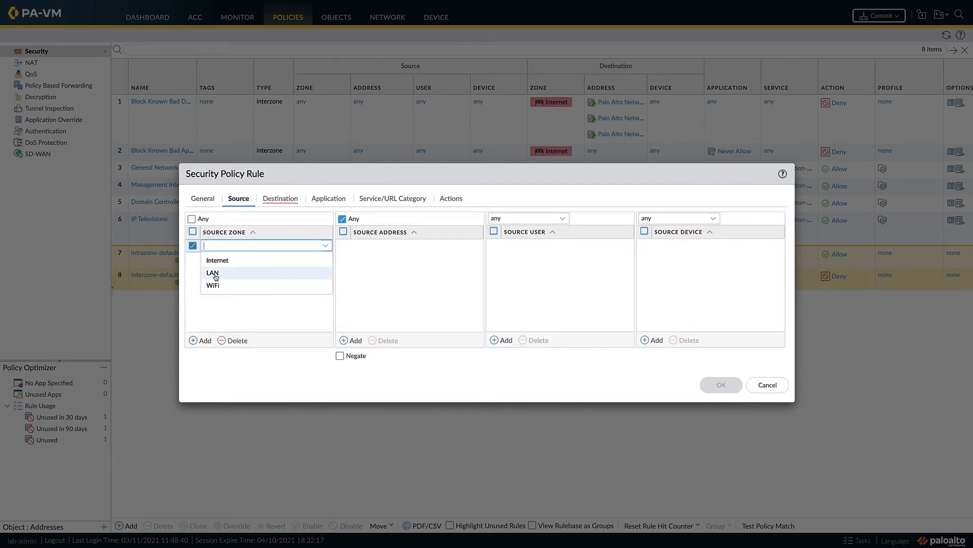
click(214, 274)
click(204, 345)
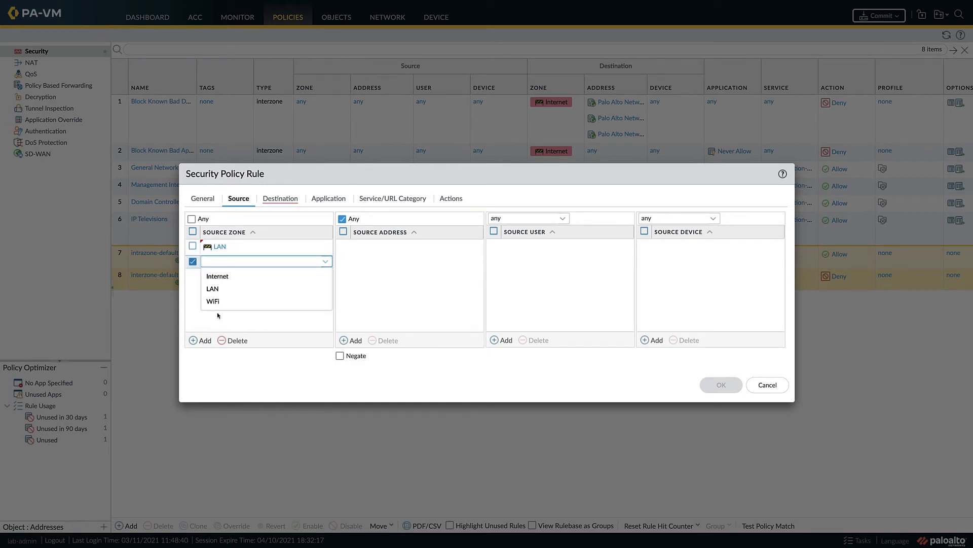
click(218, 304)
Step: Add LAN Network and wifi Network as the source addresses of the Web Browsing No Log rule
click(345, 340)
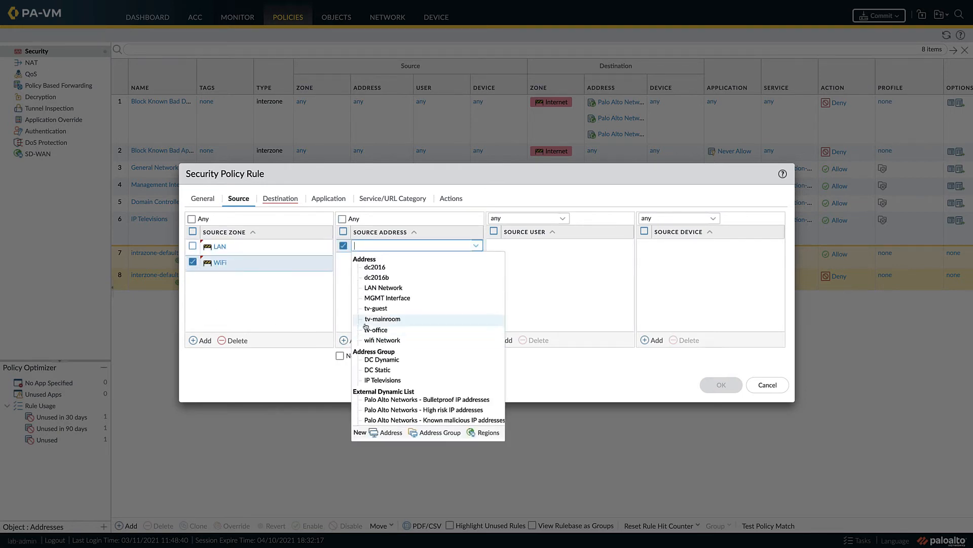
click(387, 288)
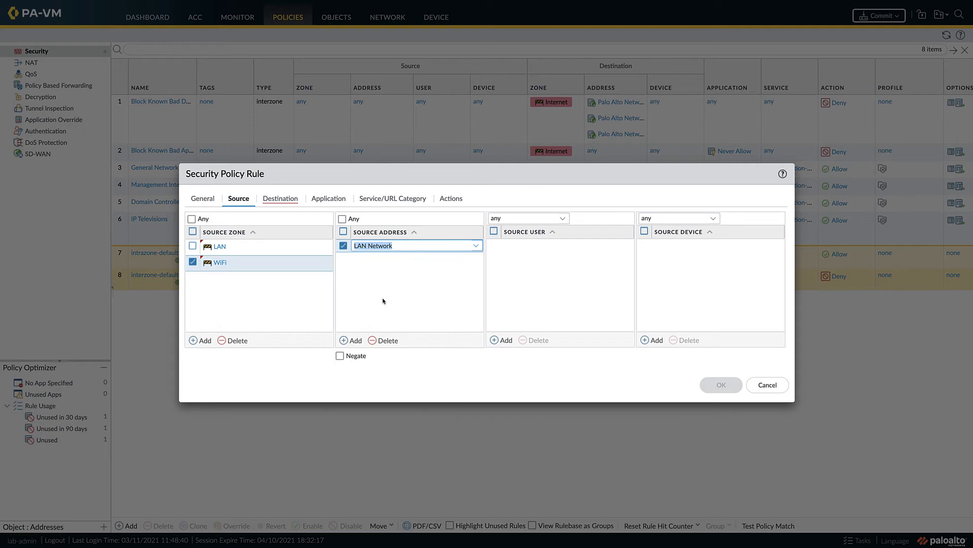
click(355, 340)
click(377, 355)
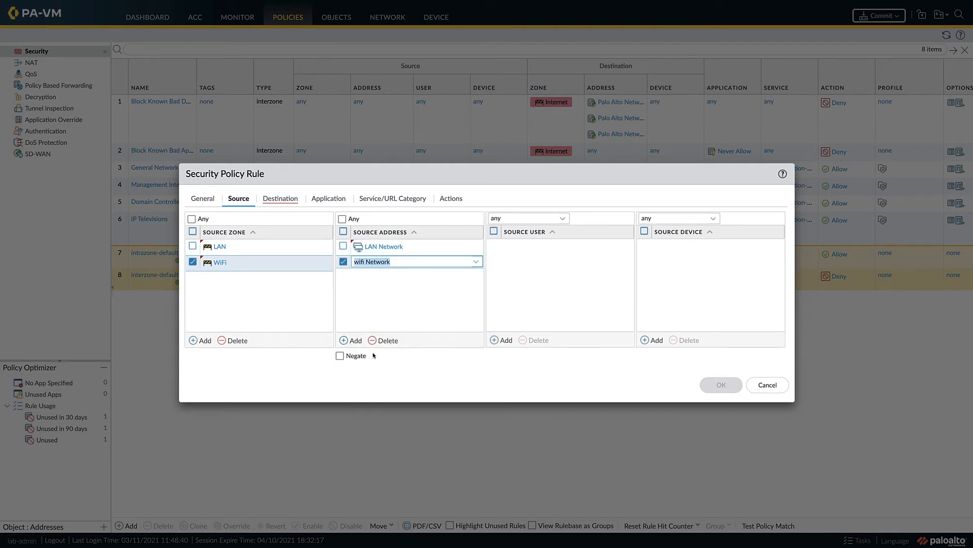
Step: Add Internet as the destination zone of the Web Browsing No Log rule
click(279, 199)
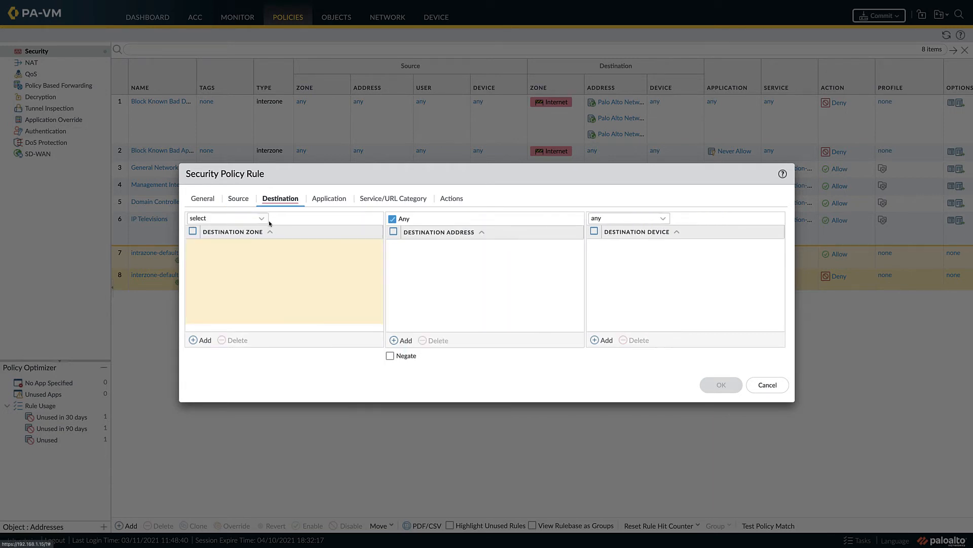
click(202, 340)
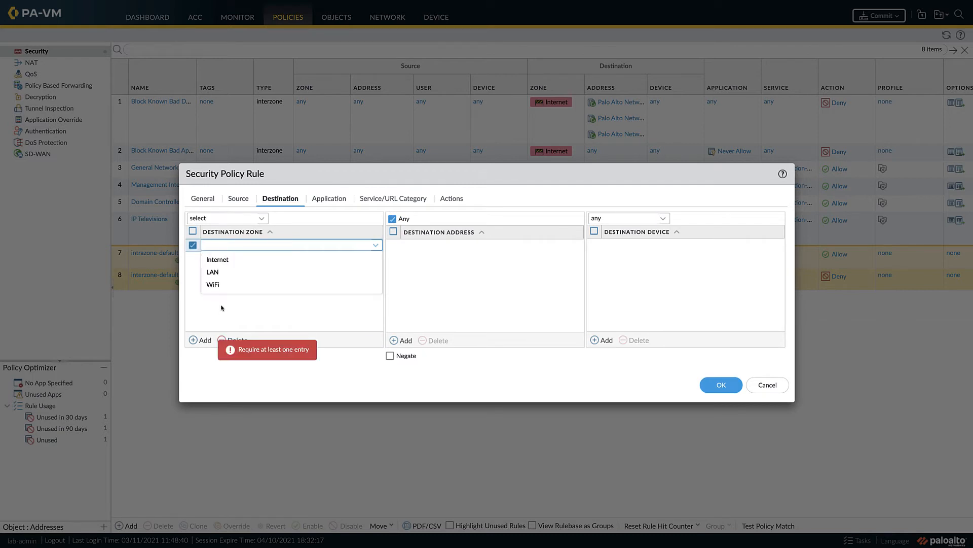
click(219, 259)
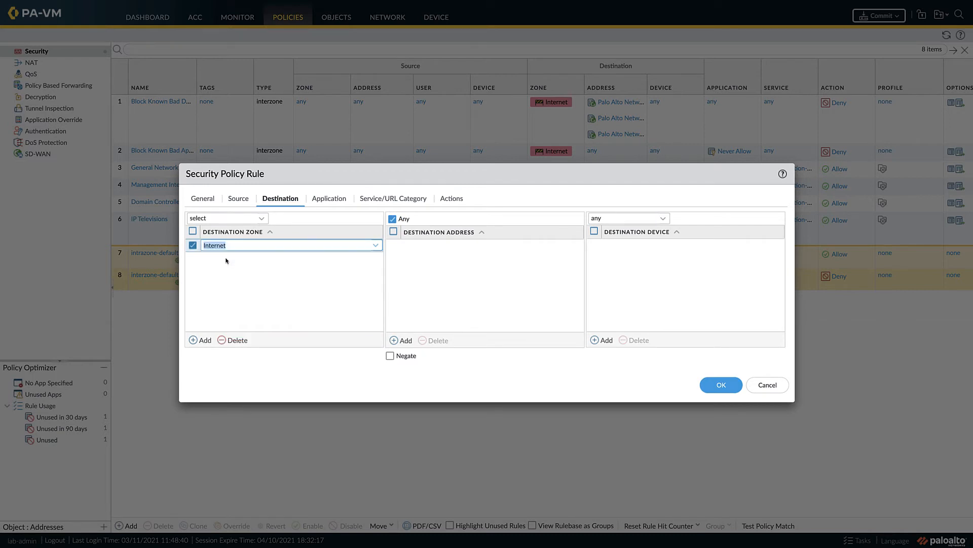
Step: Add the web-browsing and ssl applications to the Web Browsing No Log rule
click(330, 199)
click(208, 340)
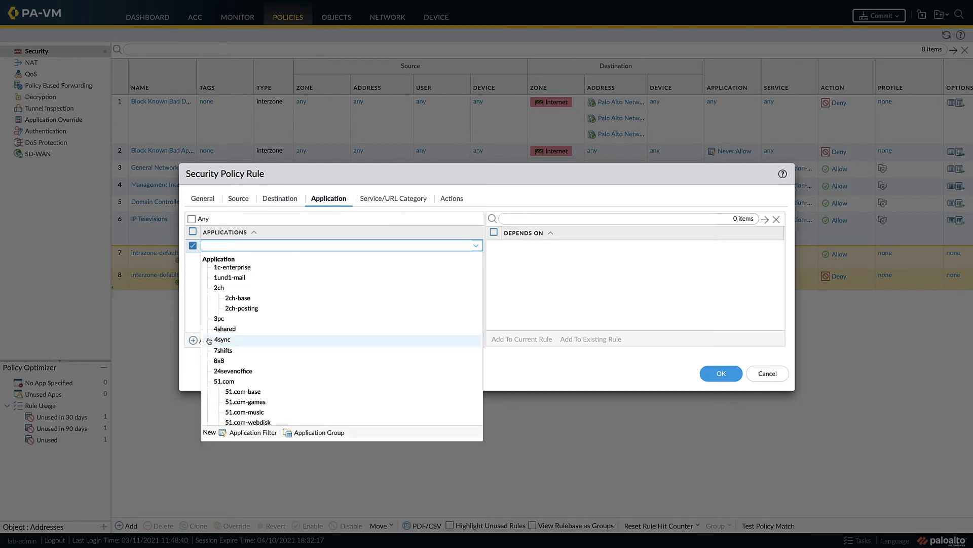
text(web-b)
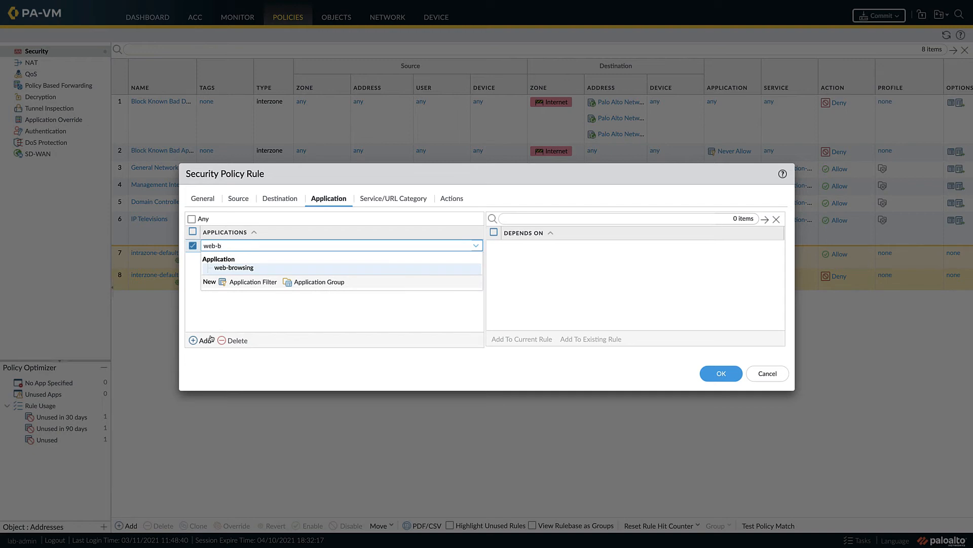
click(236, 270)
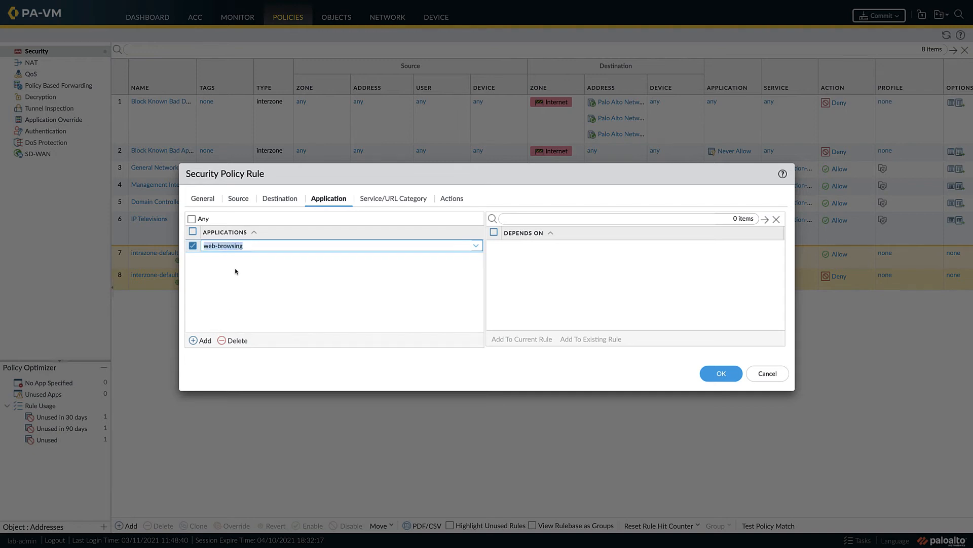
click(204, 341)
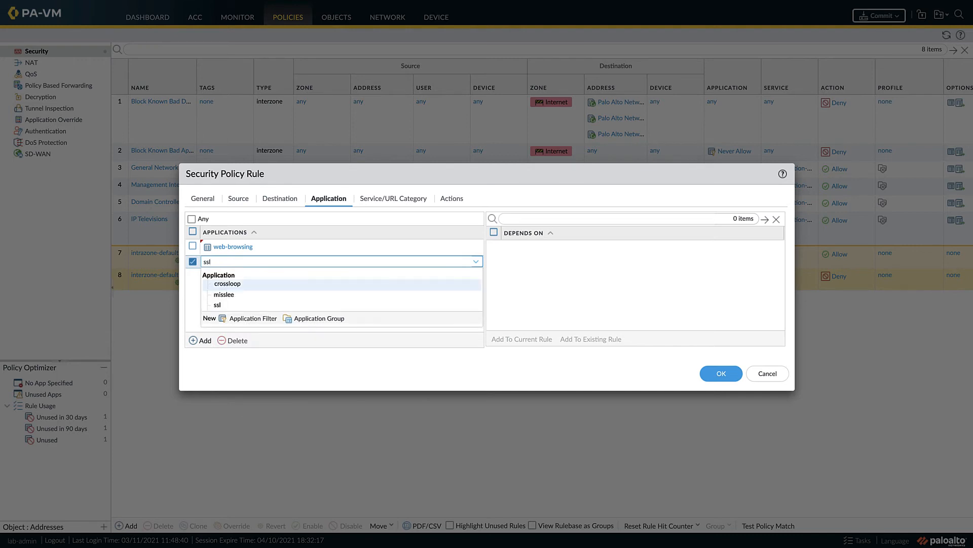
click(220, 305)
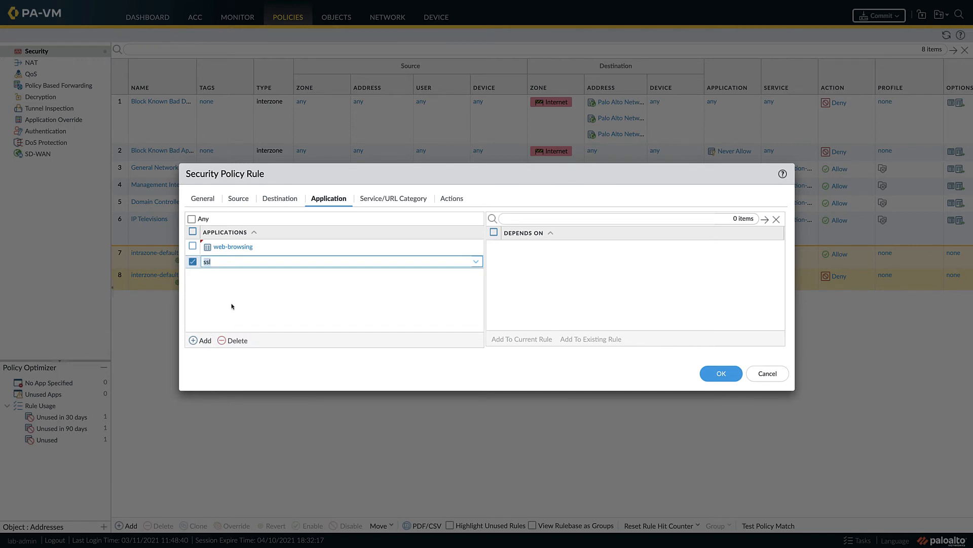
click(296, 300)
Step: Add the financial-services and health-and-medicine URL categories to the Web Browsing No Log rule
click(388, 202)
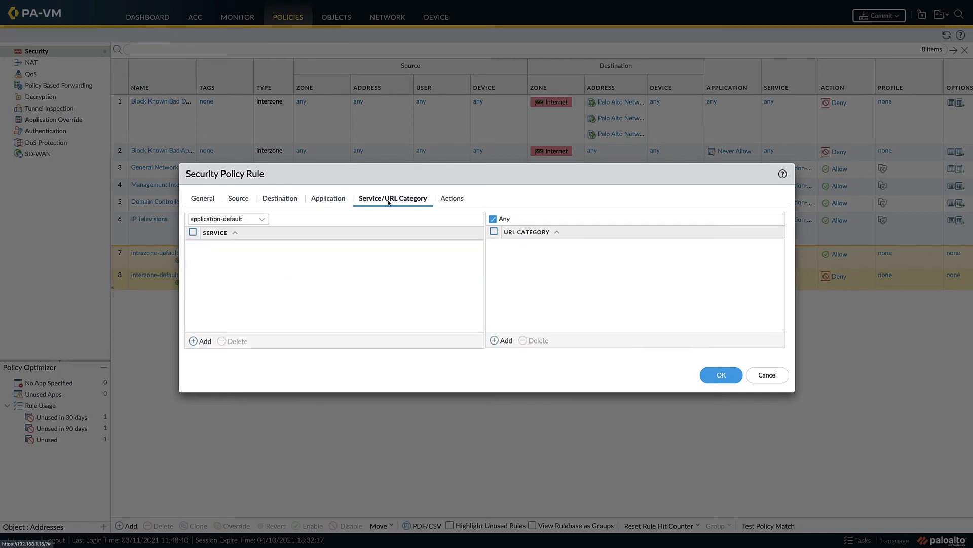
click(505, 341)
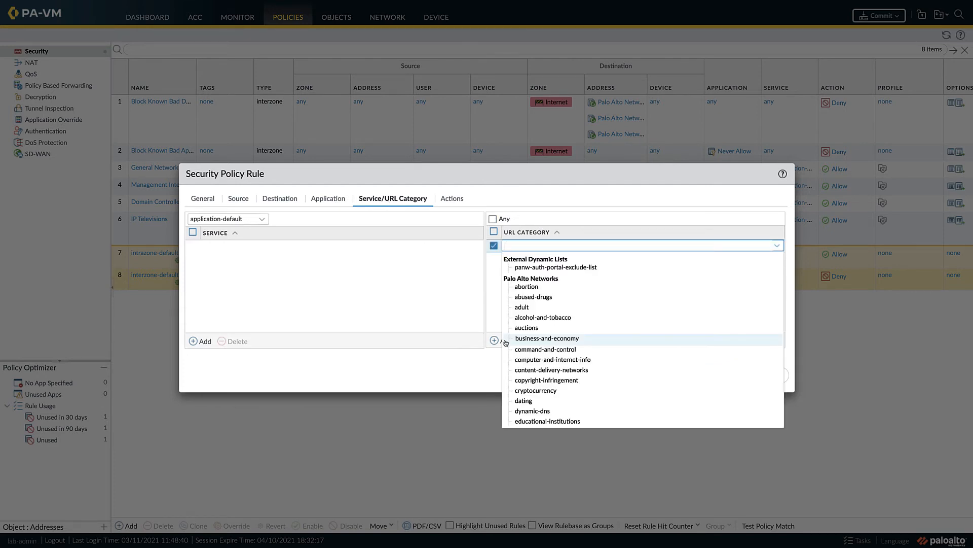
scroll(543, 341, down, 4)
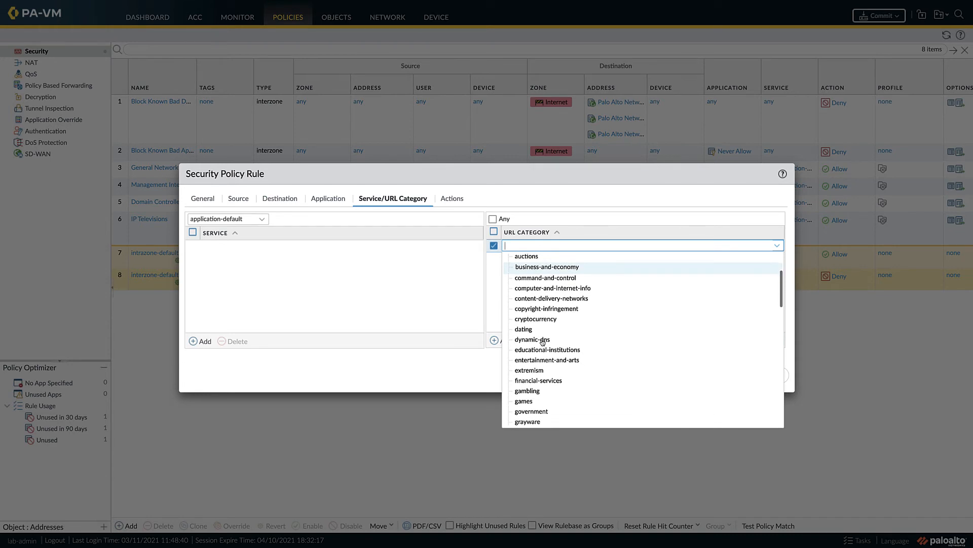
scroll(542, 355, down, 1)
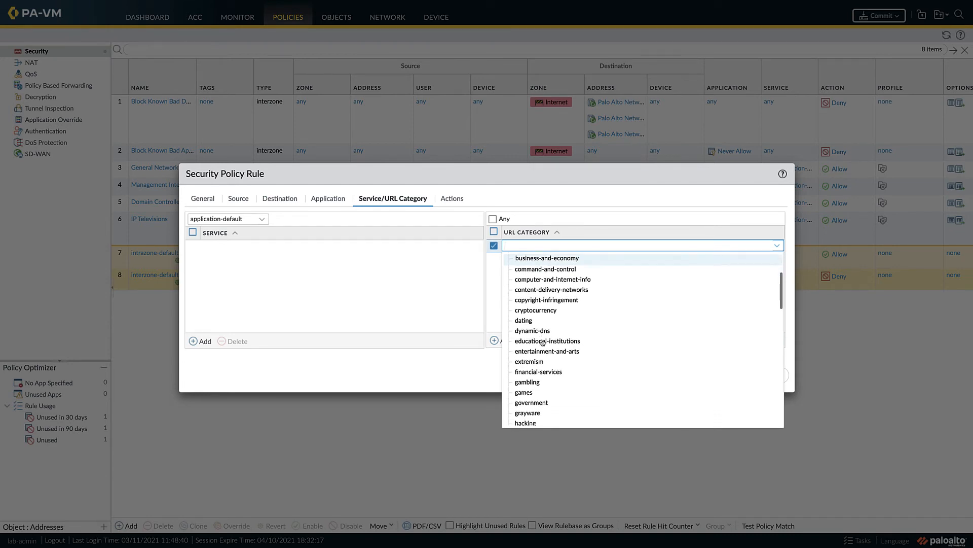
click(540, 371)
click(504, 341)
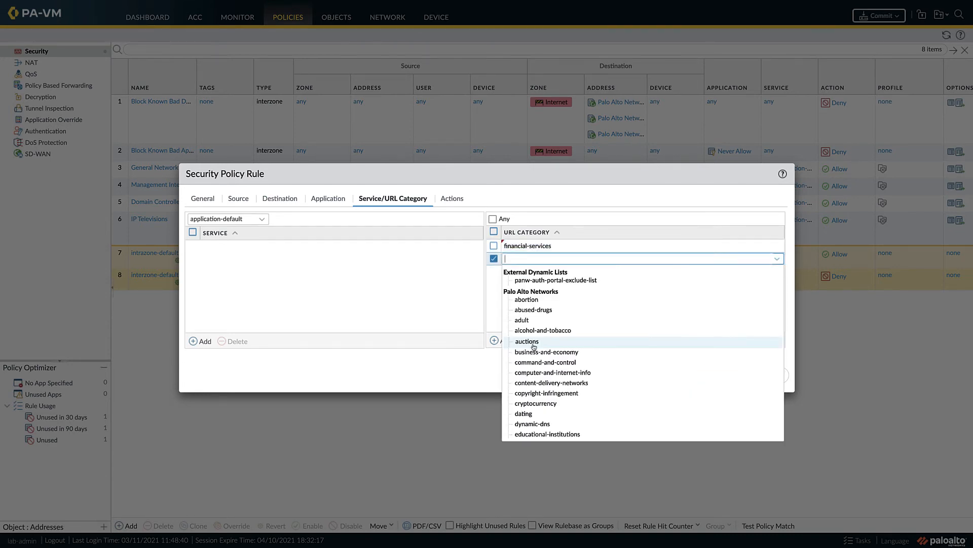
scroll(538, 348, down, 4)
scroll(540, 349, down, 9)
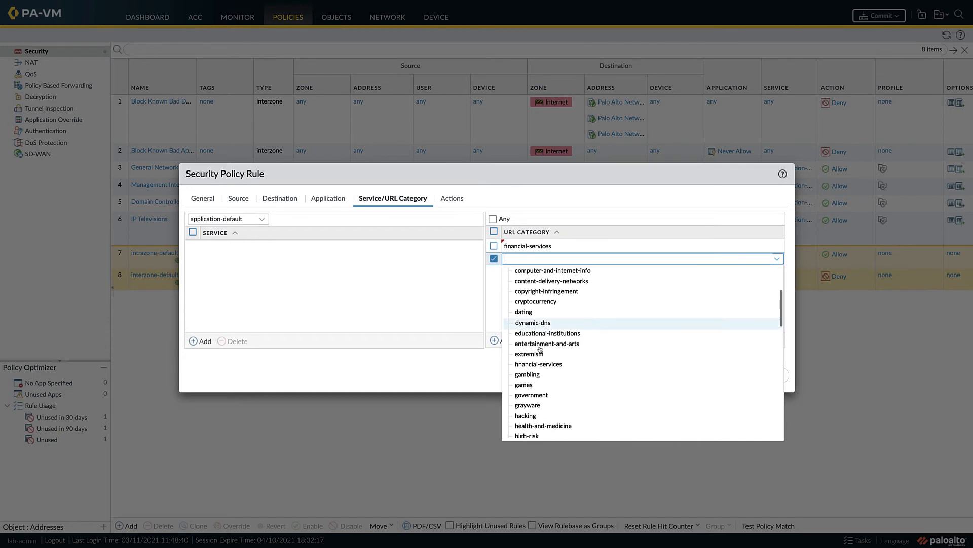
click(541, 369)
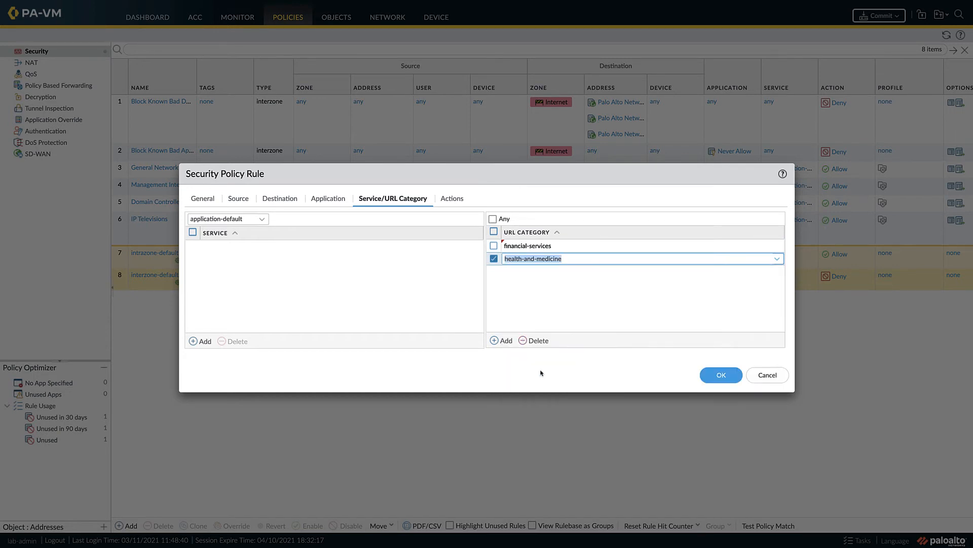
click(545, 323)
Step: Add the legal and religion URL categories to the Web Browsing No Log rule
click(511, 344)
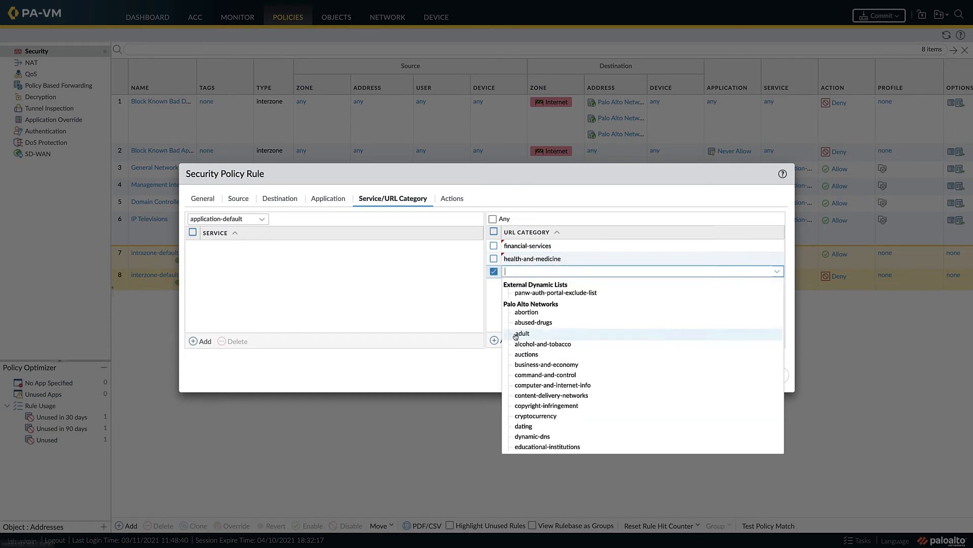
scroll(522, 330, down, 5)
scroll(521, 331, down, 5)
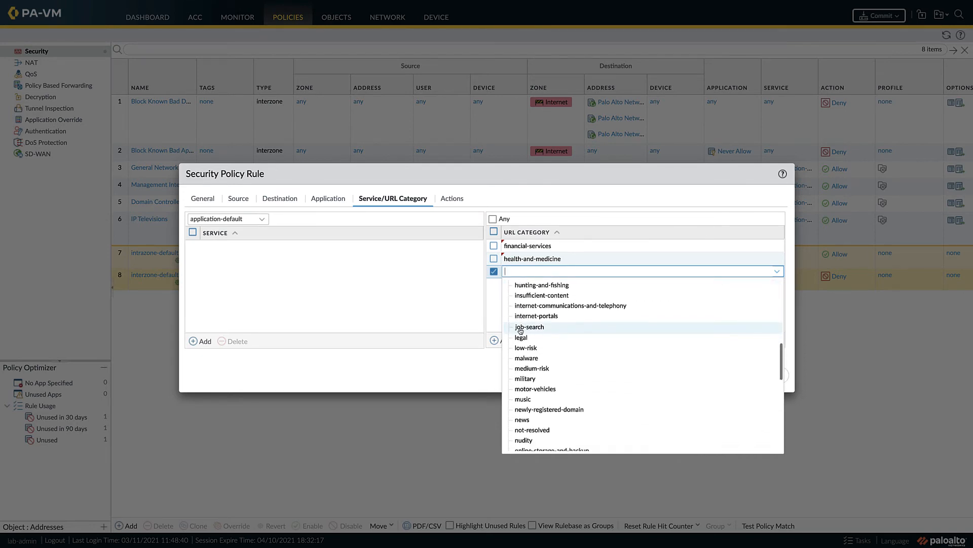
click(521, 337)
click(520, 323)
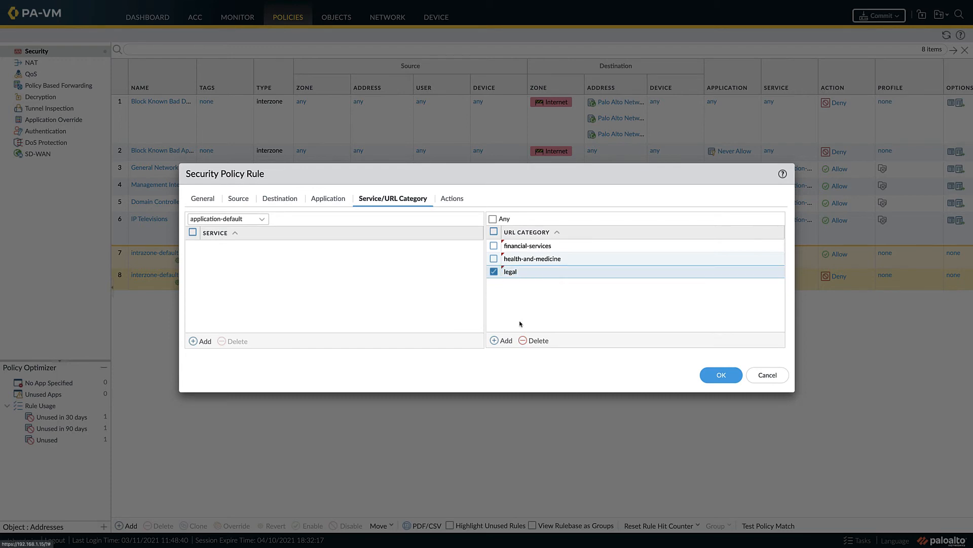
click(505, 340)
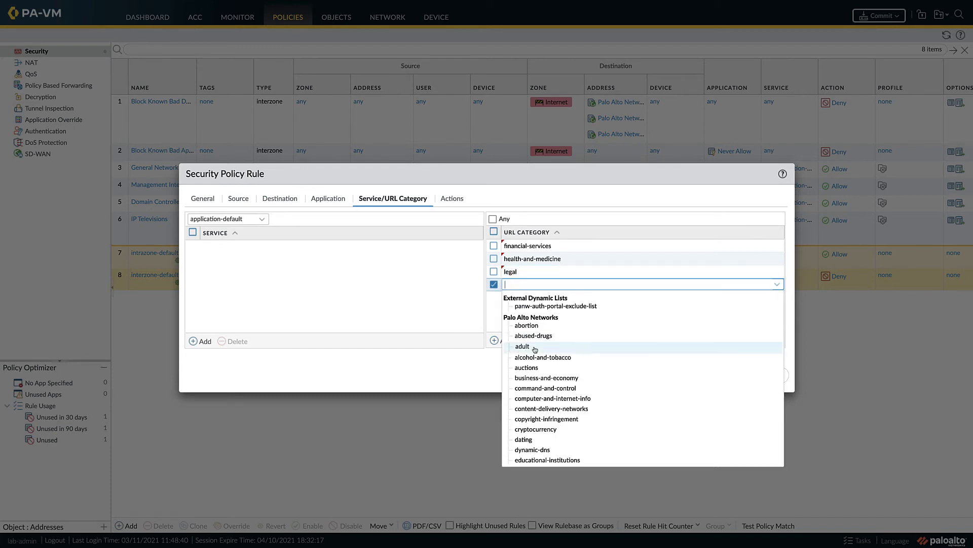
scroll(537, 353, down, 7)
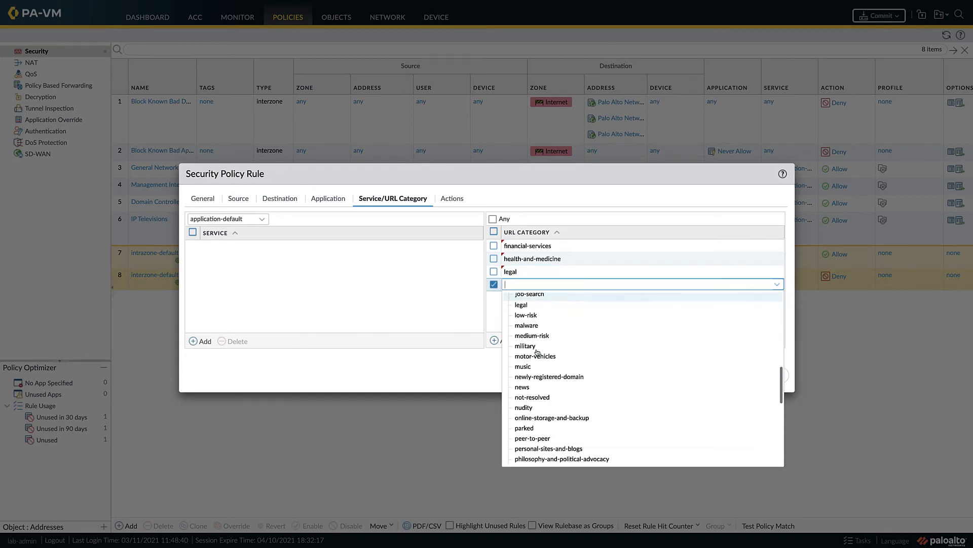
scroll(537, 353, down, 4)
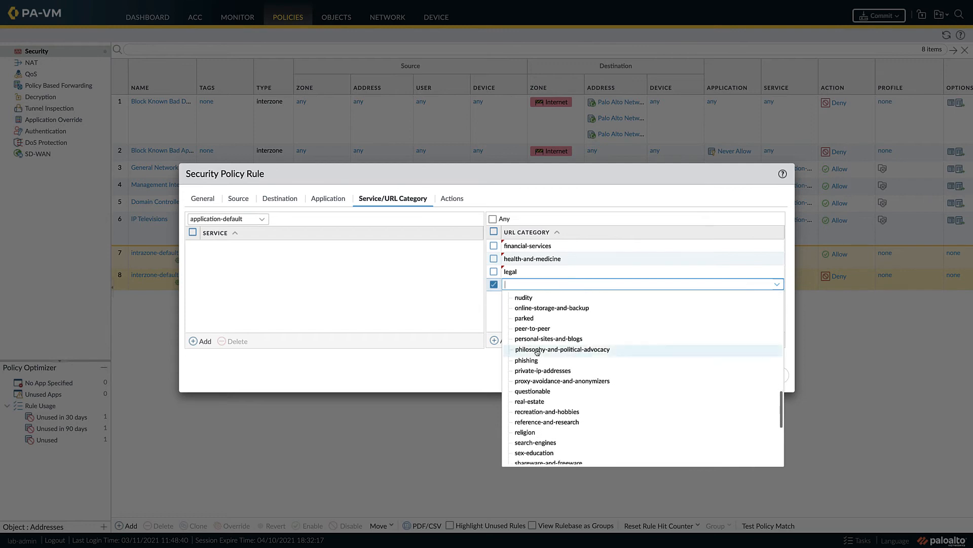
click(527, 422)
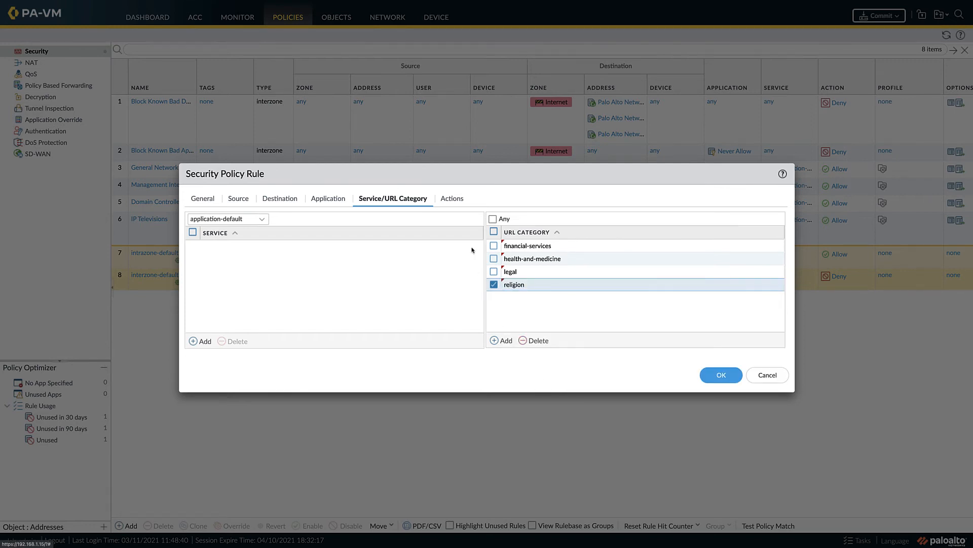
Step: Set the rule's group profile to strict-with-fileblock, disable logging at session end, and save the rule
click(452, 199)
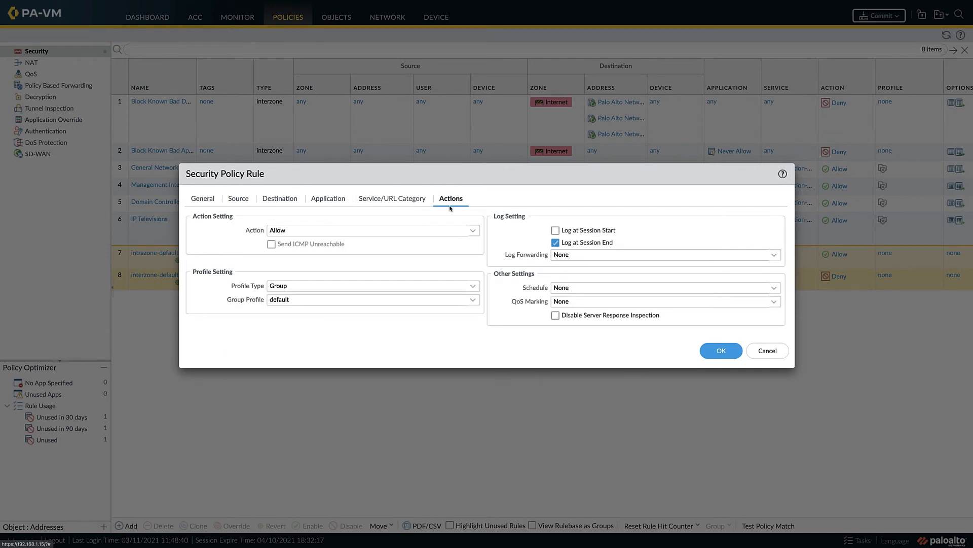
click(476, 301)
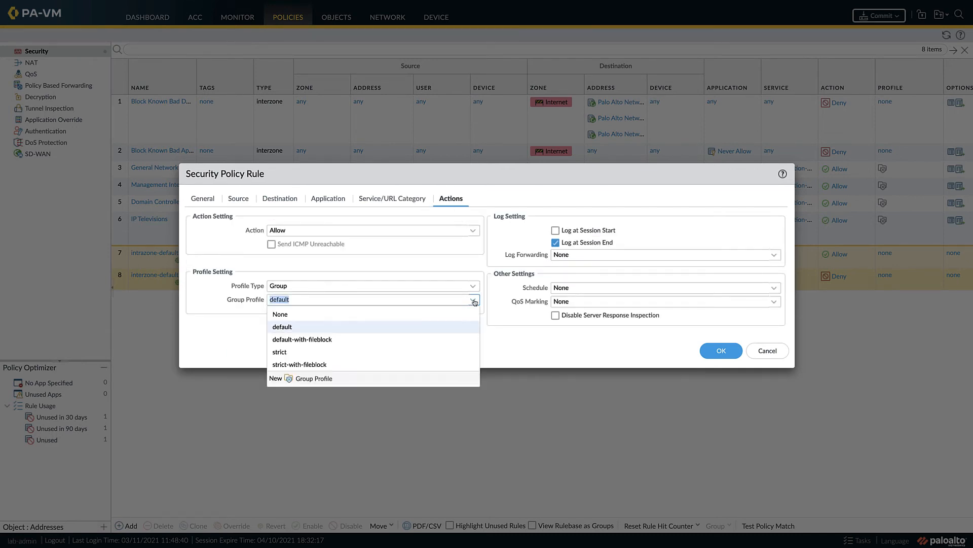
click(456, 364)
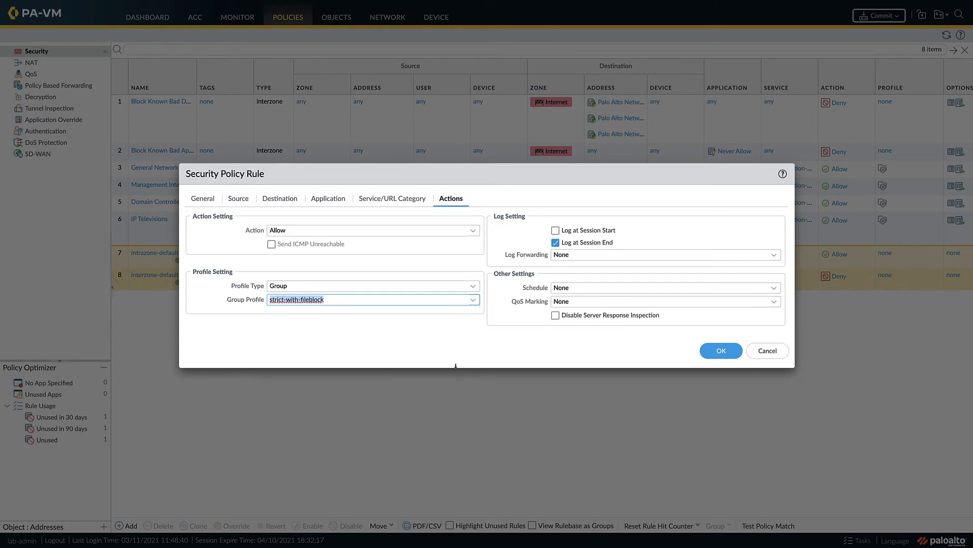
click(556, 244)
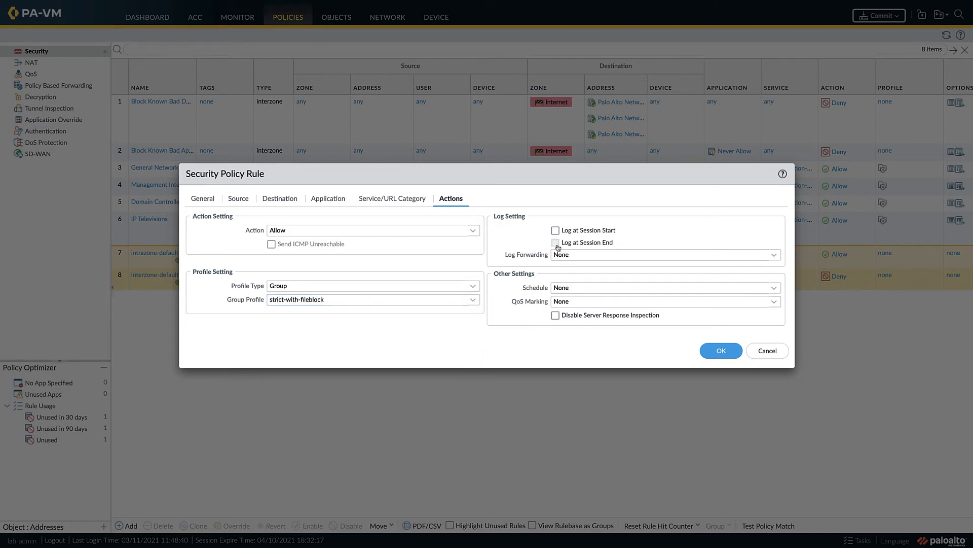
click(722, 350)
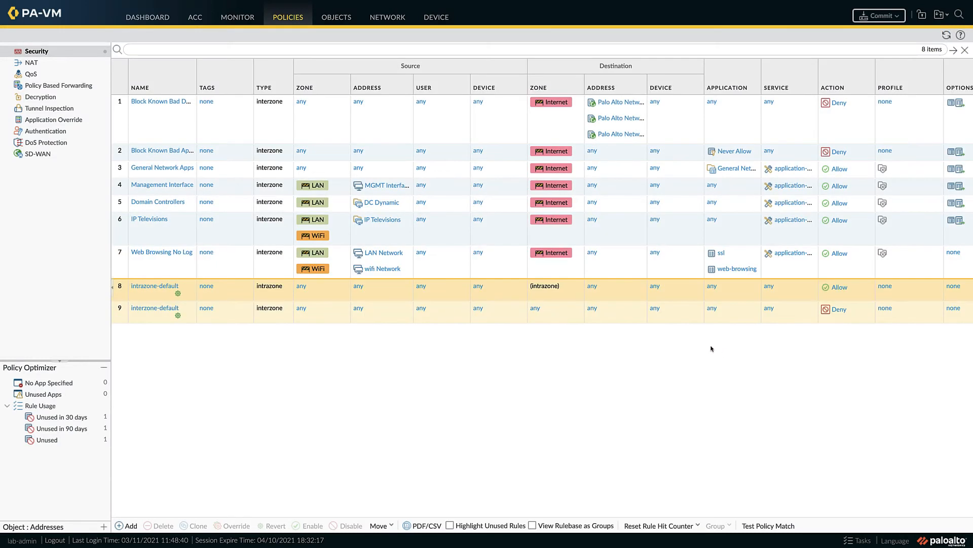
Step: Show the URL Category column in the security rules table, with the Web Browsing No Log rule selected
click(214, 266)
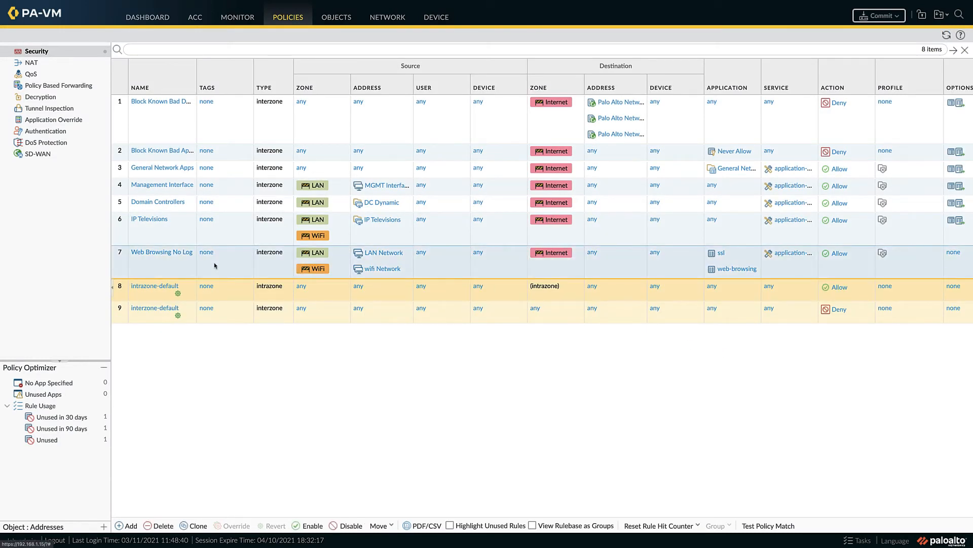
click(641, 89)
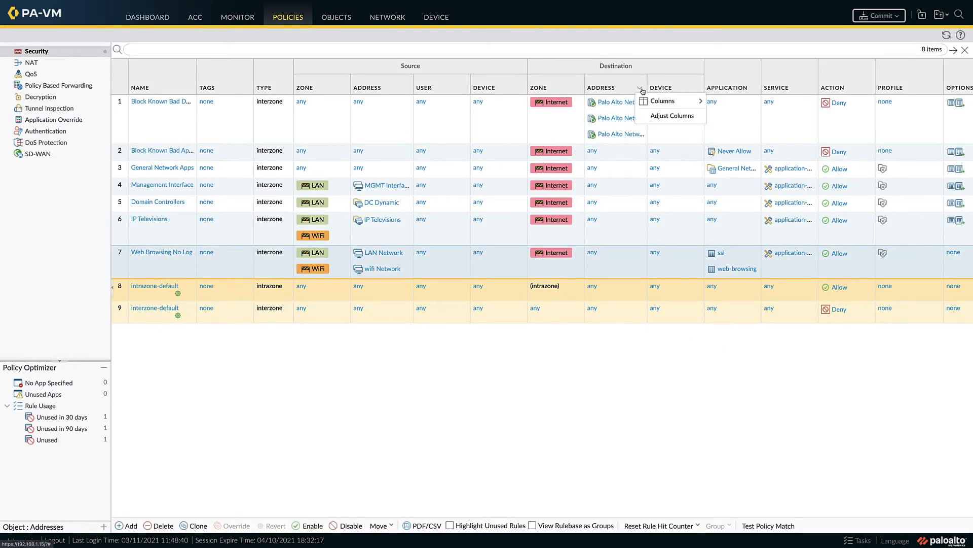
mouse_move(662, 101)
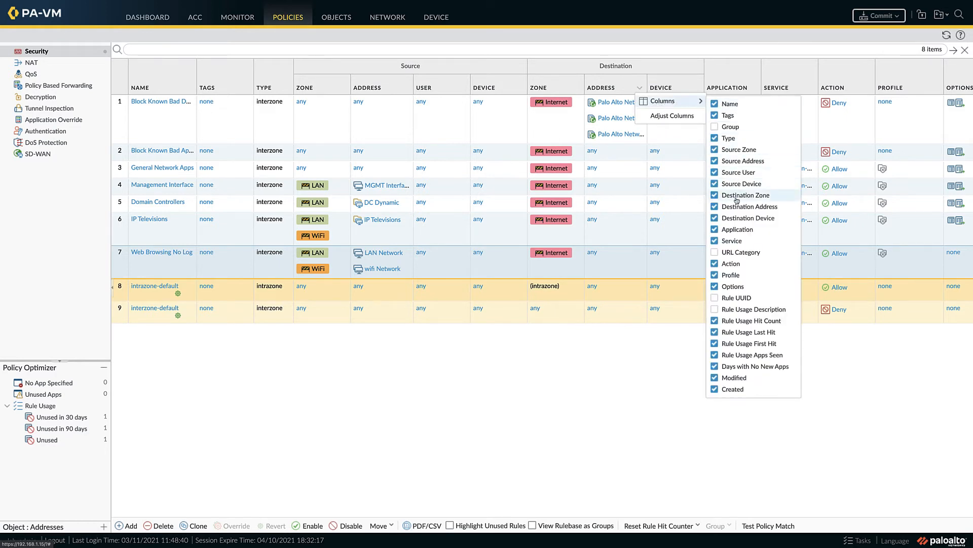
click(735, 254)
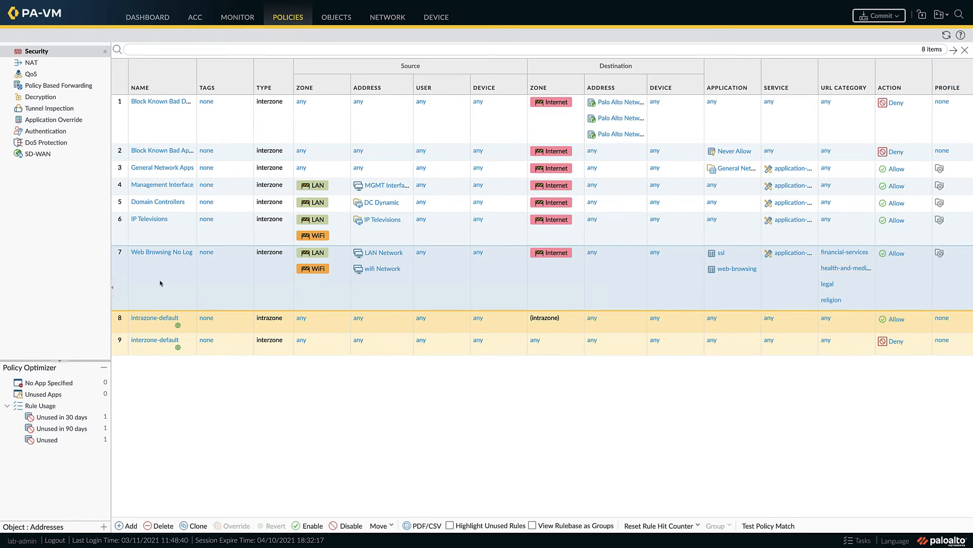
Step: Clone the Web Browsing No Log rule directly after itself and rename the copy Web Browsing Unknown Site
click(192, 528)
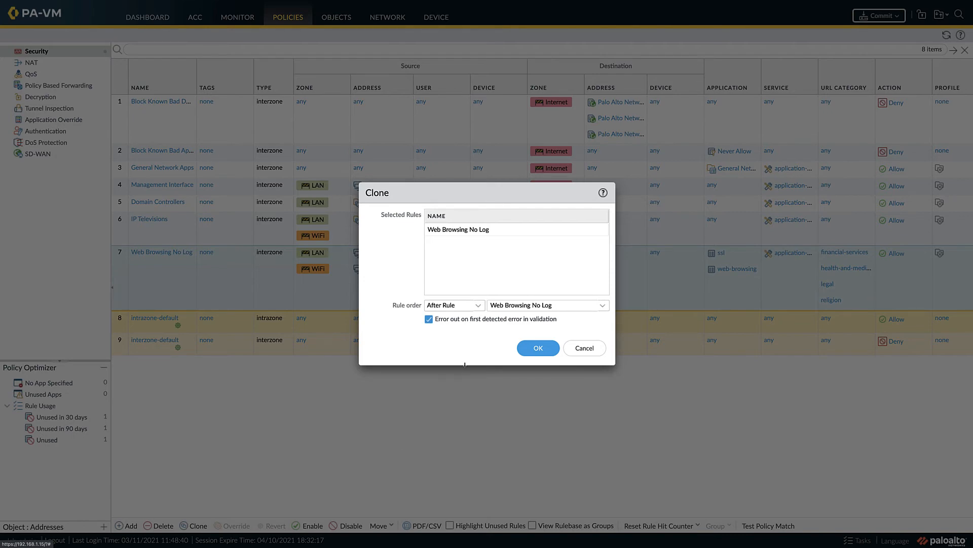
click(529, 349)
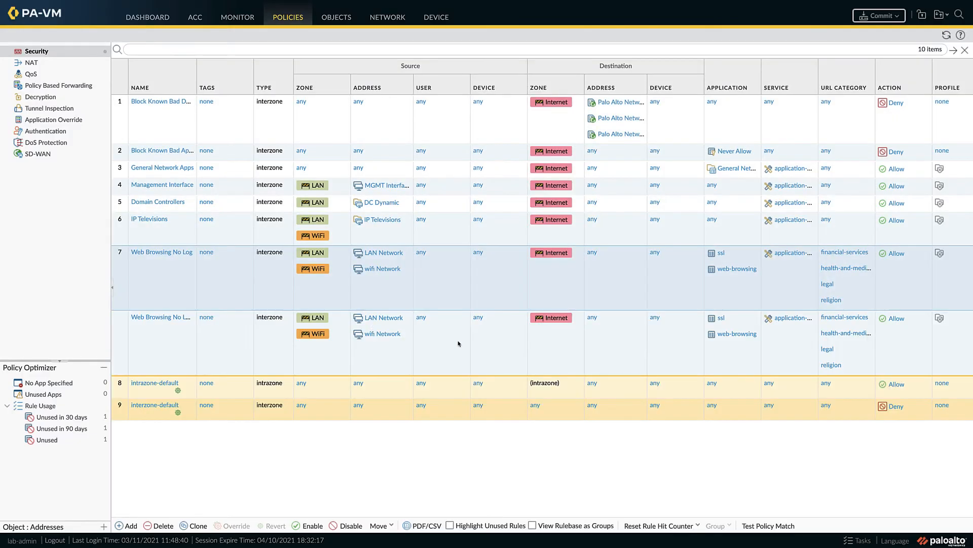
click(175, 317)
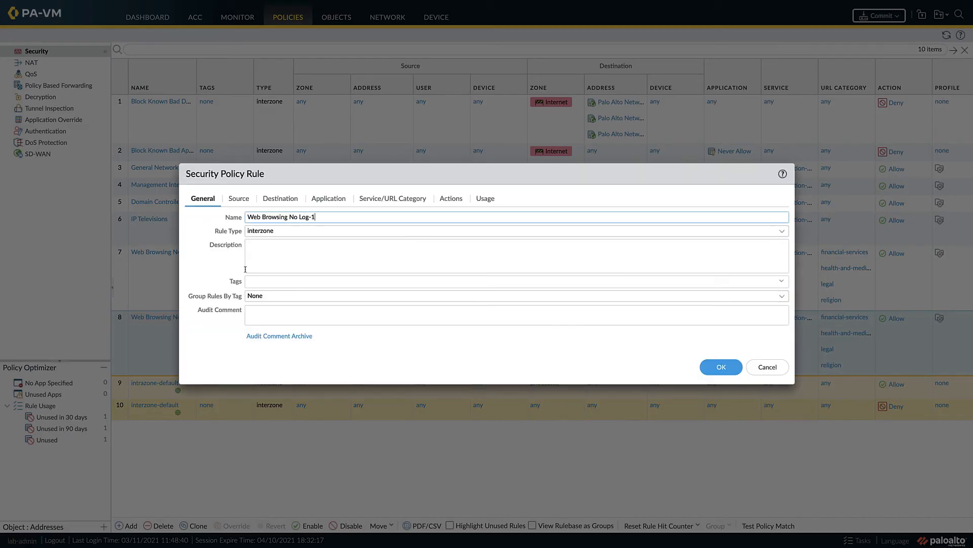
drag(289, 217, 325, 218)
text(Unknown Site)
Step: Replace all inherited URL categories in the cloned rule with the unknown category
click(246, 198)
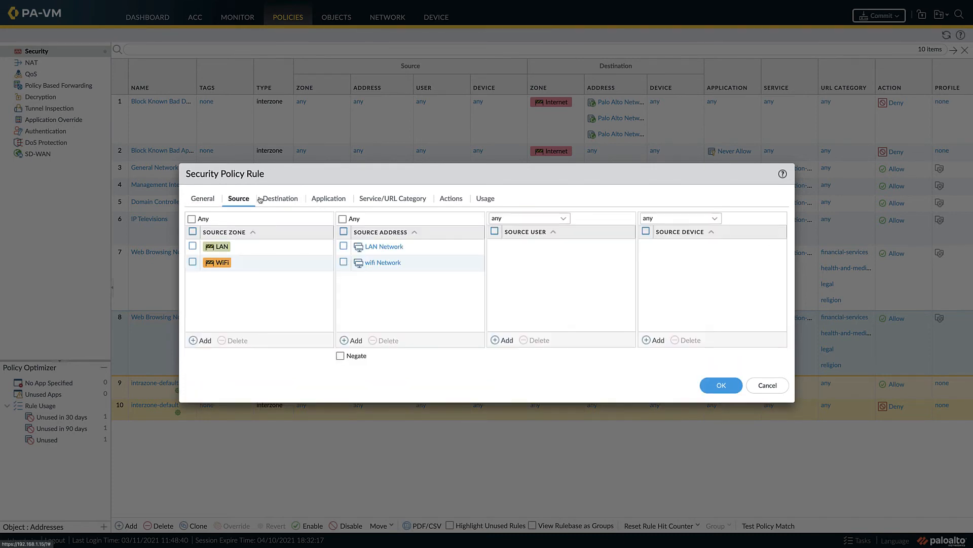
click(292, 198)
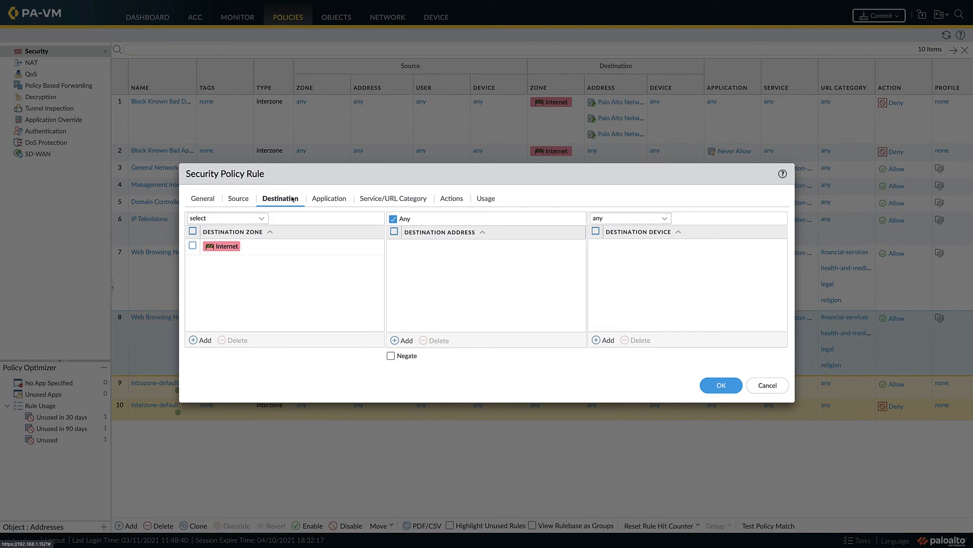
click(322, 199)
click(385, 199)
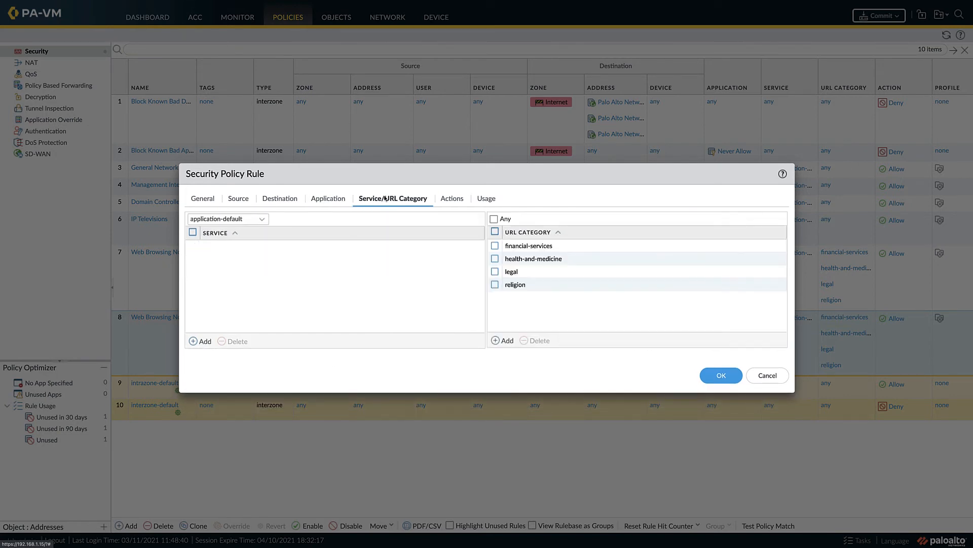
click(495, 232)
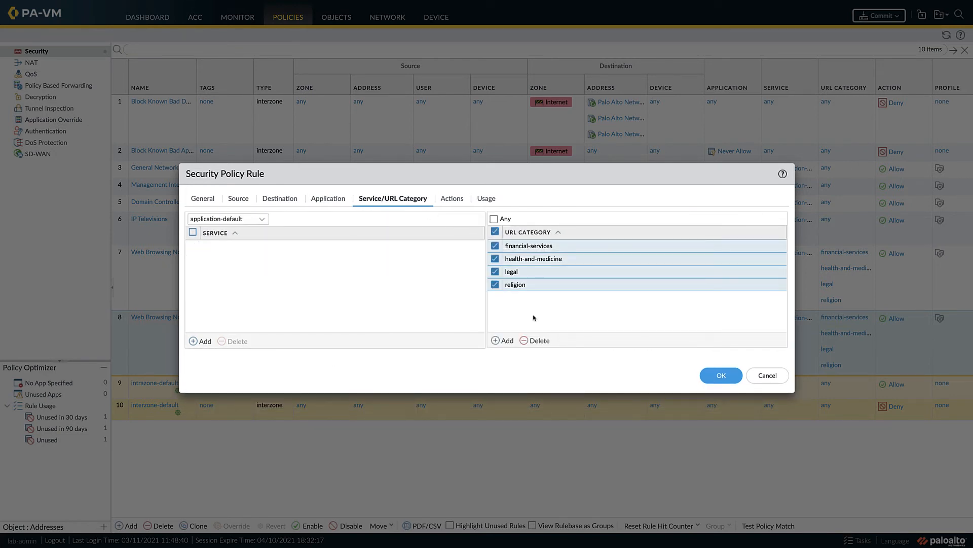
click(541, 340)
click(506, 340)
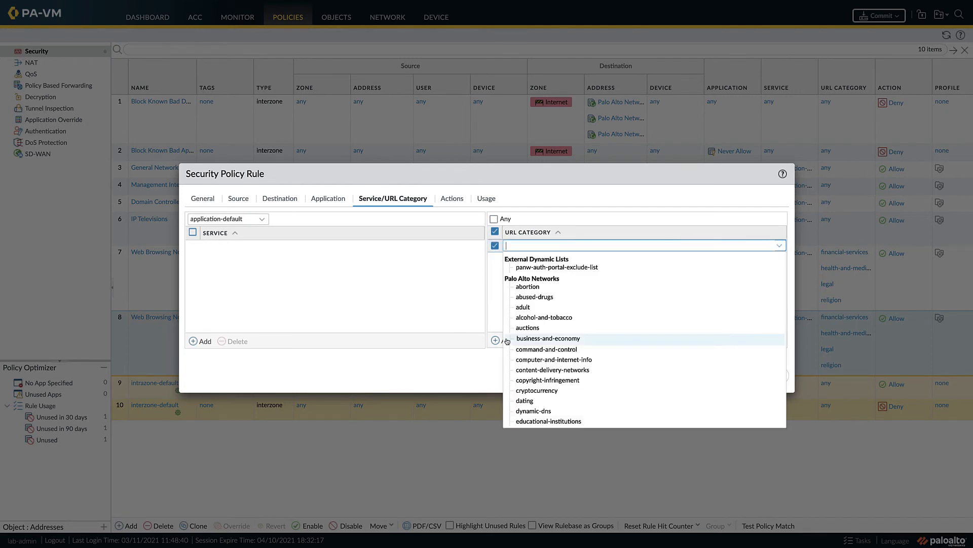
text(unkn)
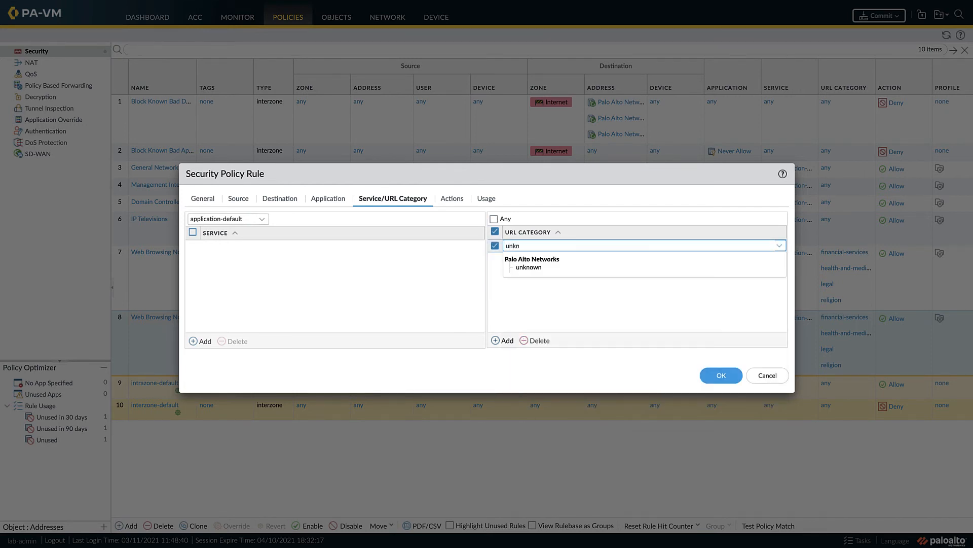
click(527, 270)
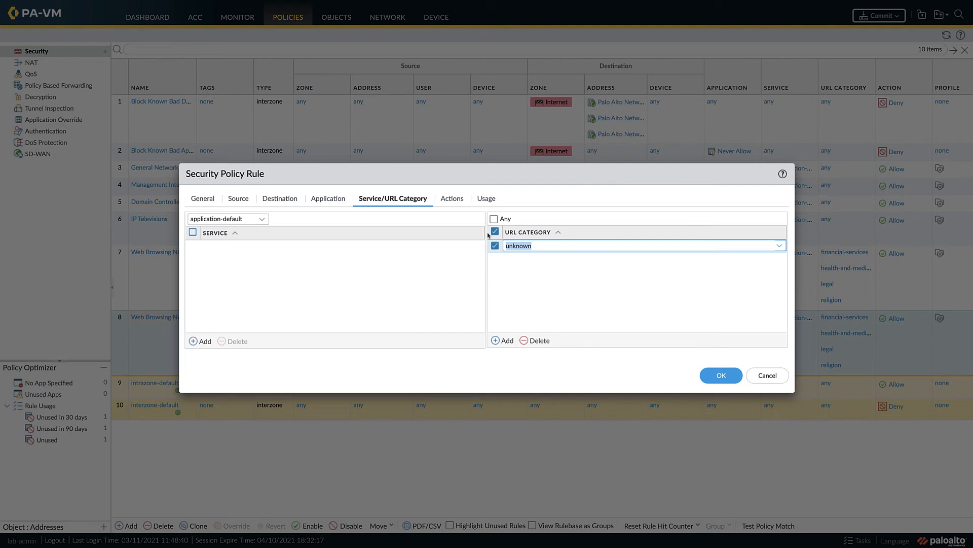
Step: Enable logging at session end with default-forward log forwarding for the Web Browsing Unknown Site rule, and save the rule
click(454, 202)
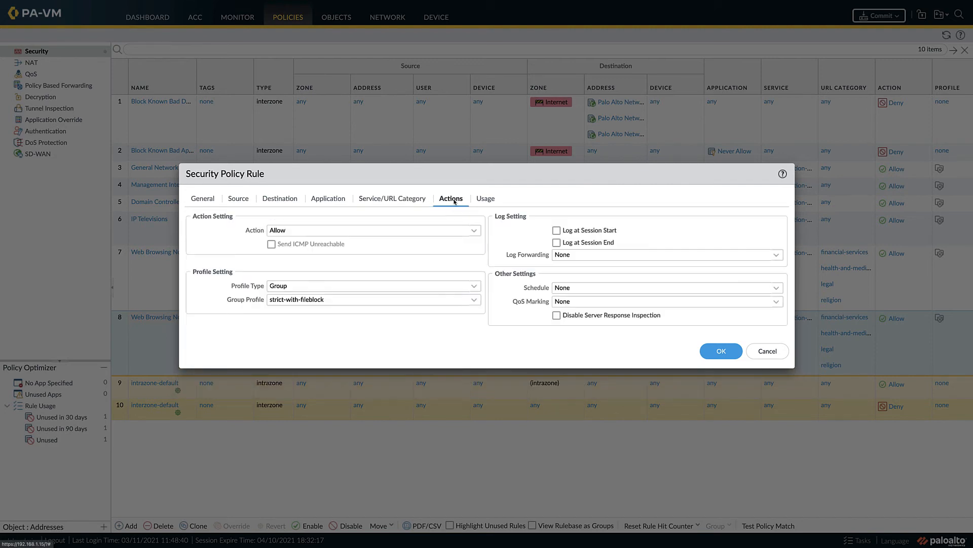
click(556, 243)
click(749, 252)
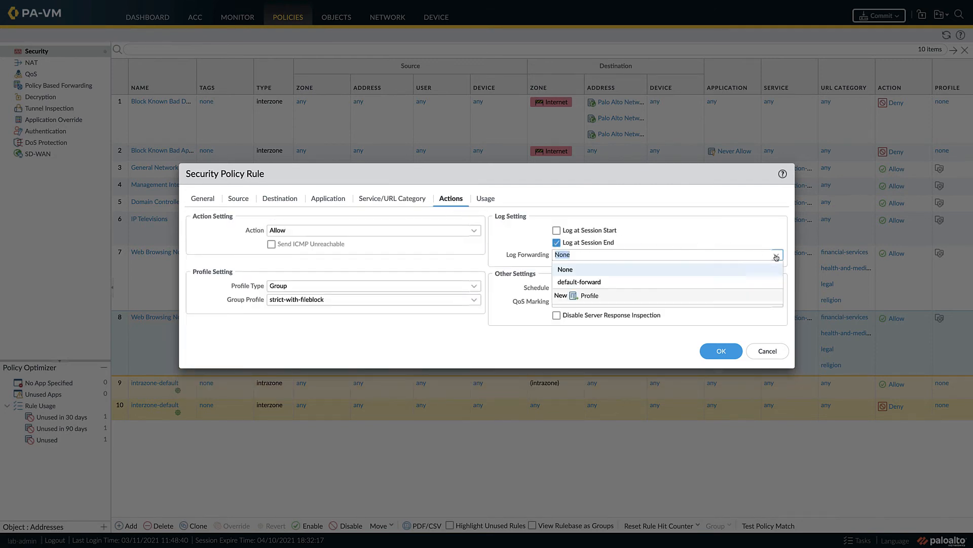
click(637, 283)
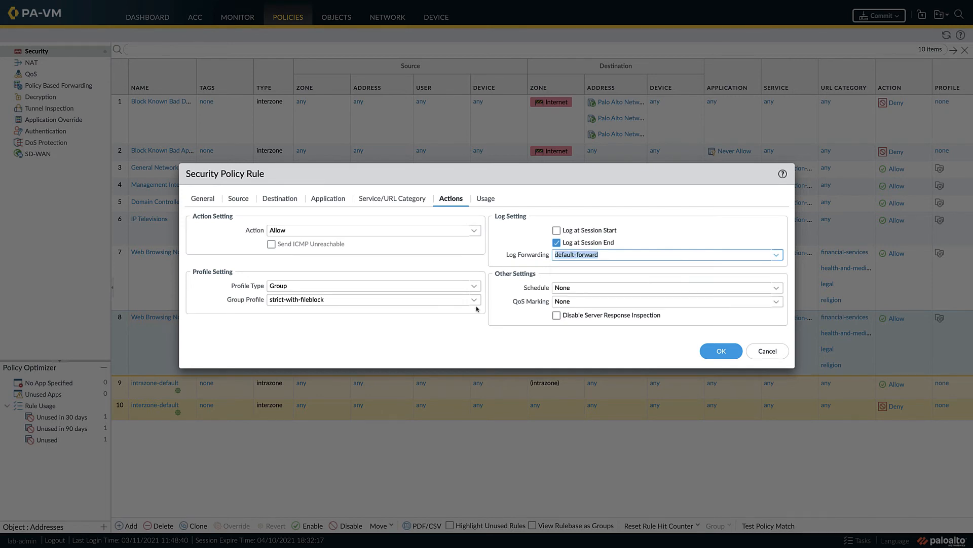
click(716, 354)
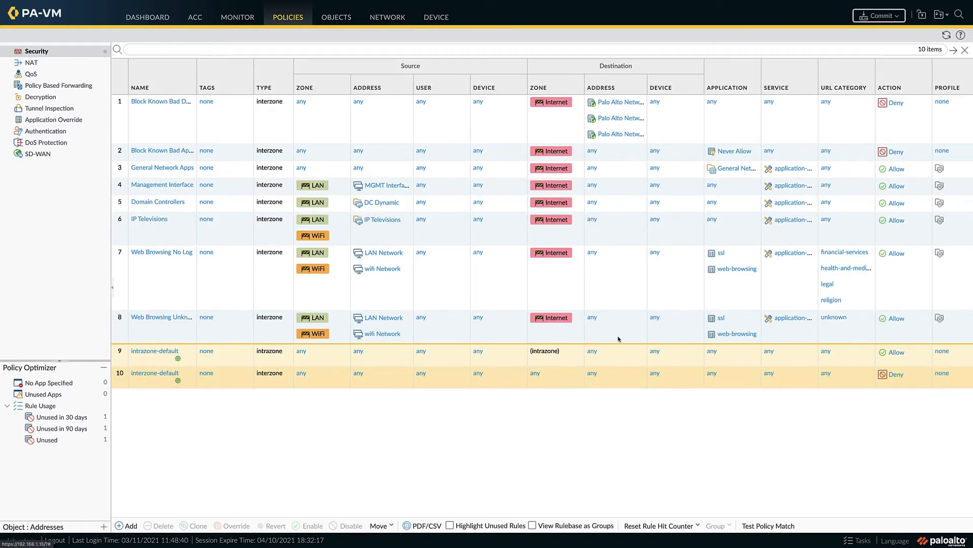
Step: Clone the Web Browsing Unknown Site rule directly after itself and rename the copy Web Browsing Default
click(231, 327)
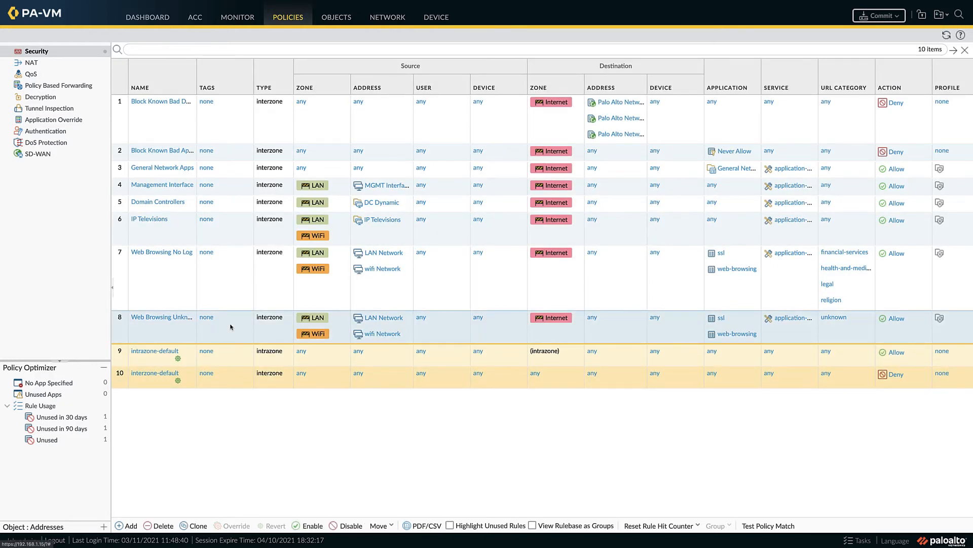
click(192, 527)
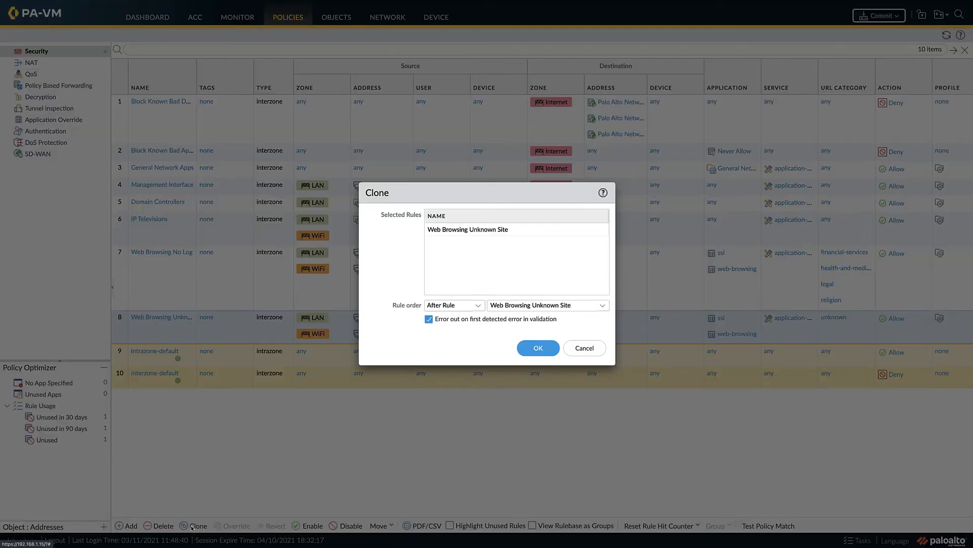
click(522, 347)
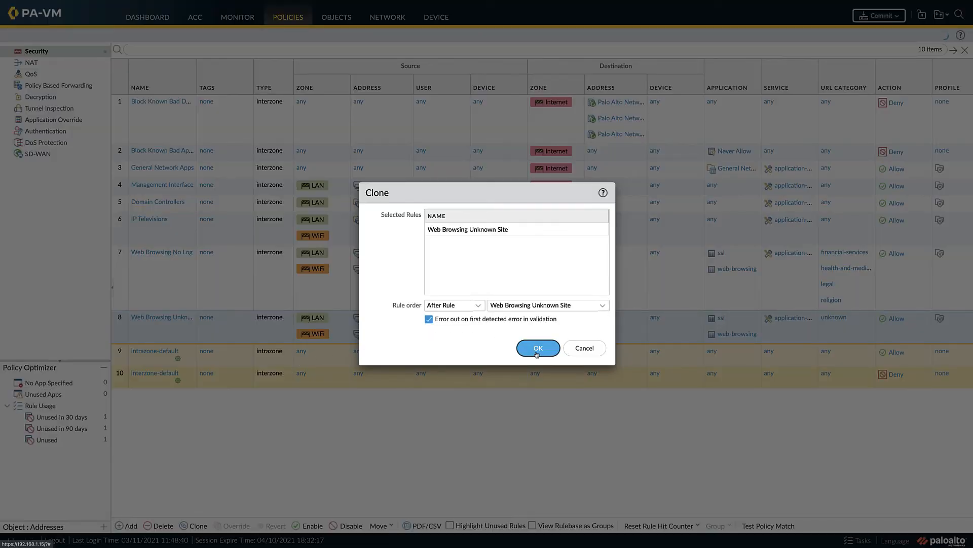
click(180, 353)
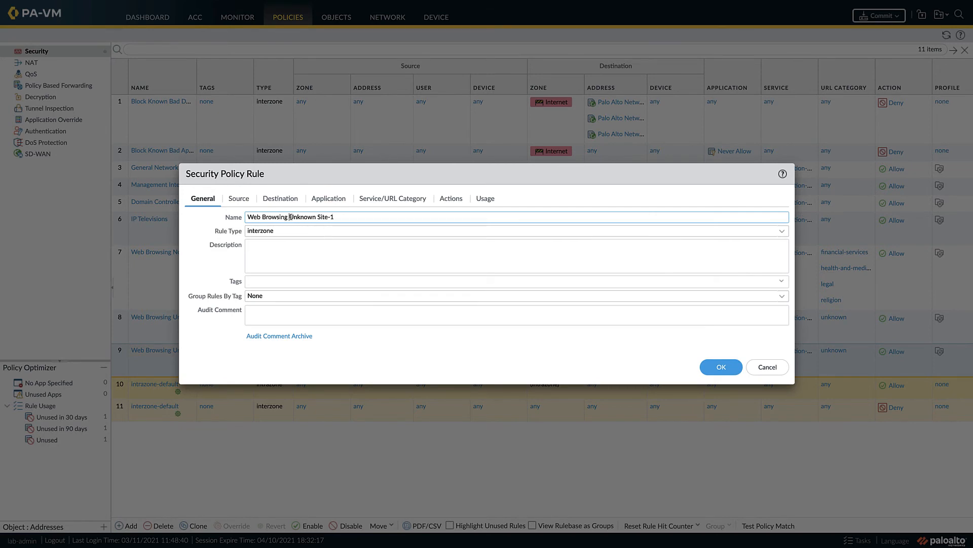
drag(290, 217, 340, 219)
text(Defaul)
Step: Remove the unknown URL category from the Web Browsing Default rule
click(291, 199)
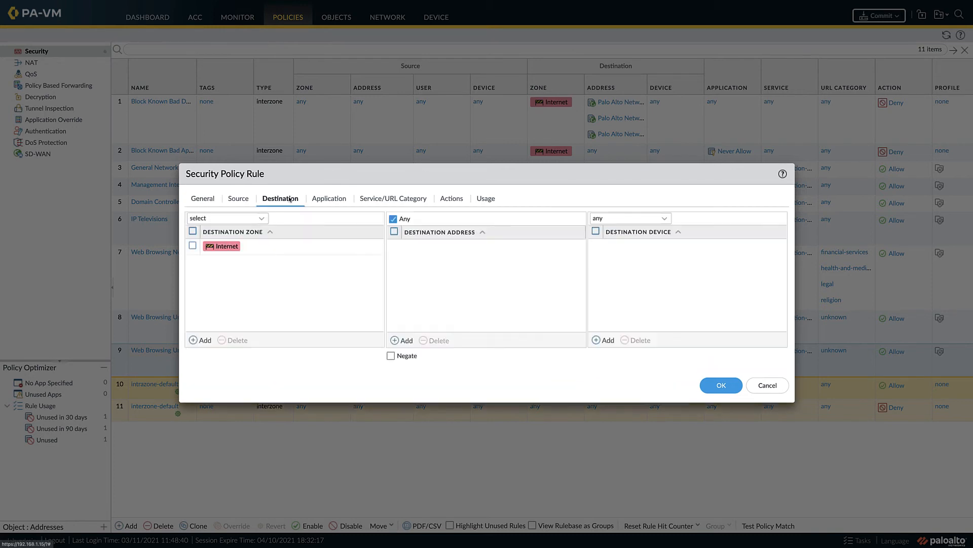
click(422, 199)
click(495, 231)
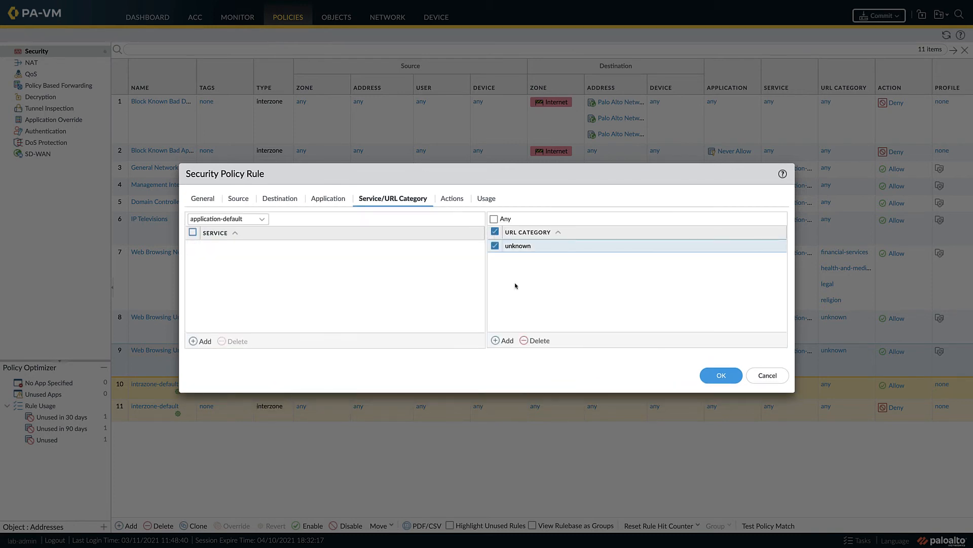
click(536, 343)
Step: Set the Web Browsing Default rule's group profile to default and save the rule
click(452, 199)
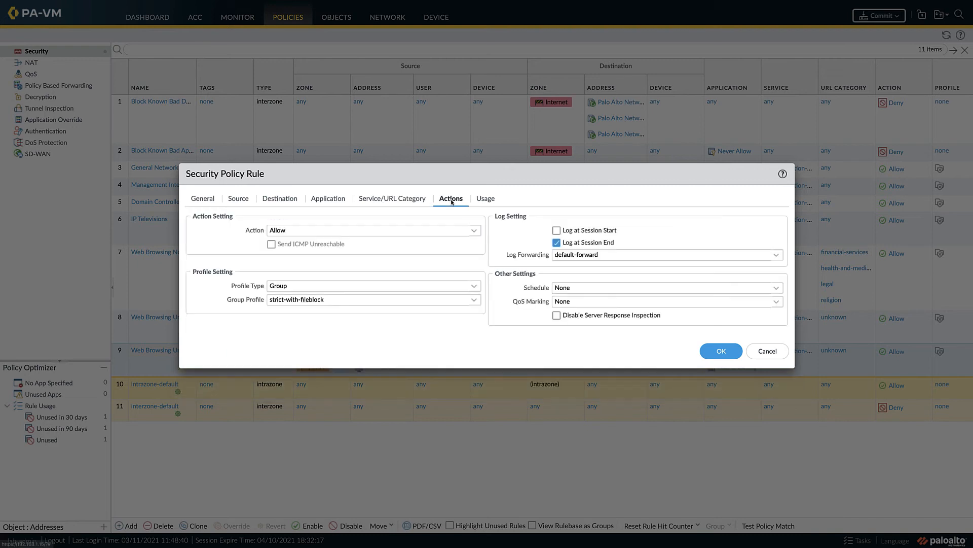
click(478, 300)
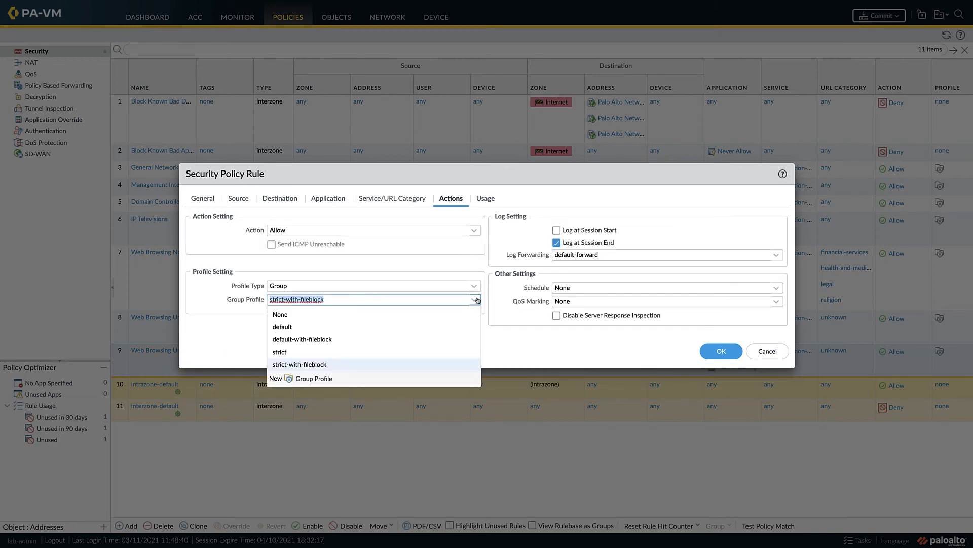
click(391, 327)
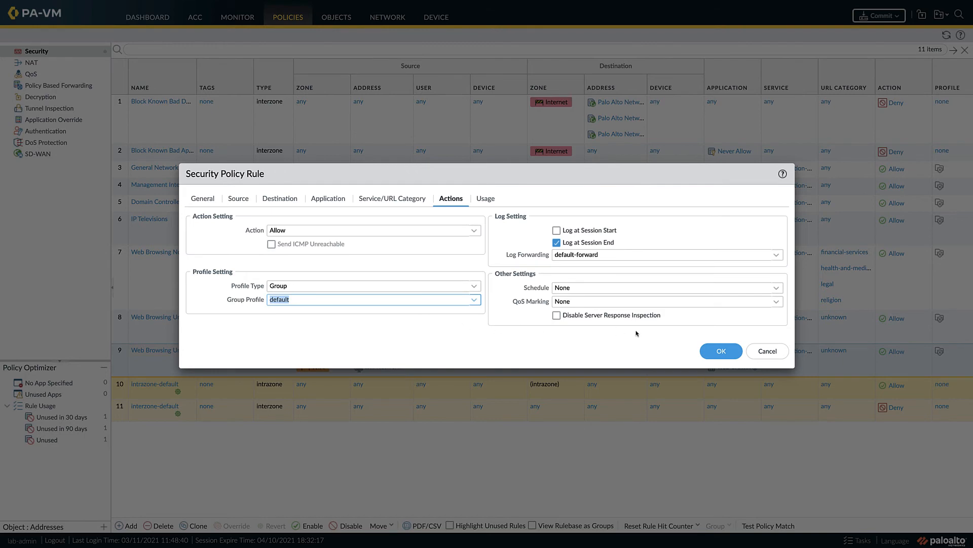
click(718, 353)
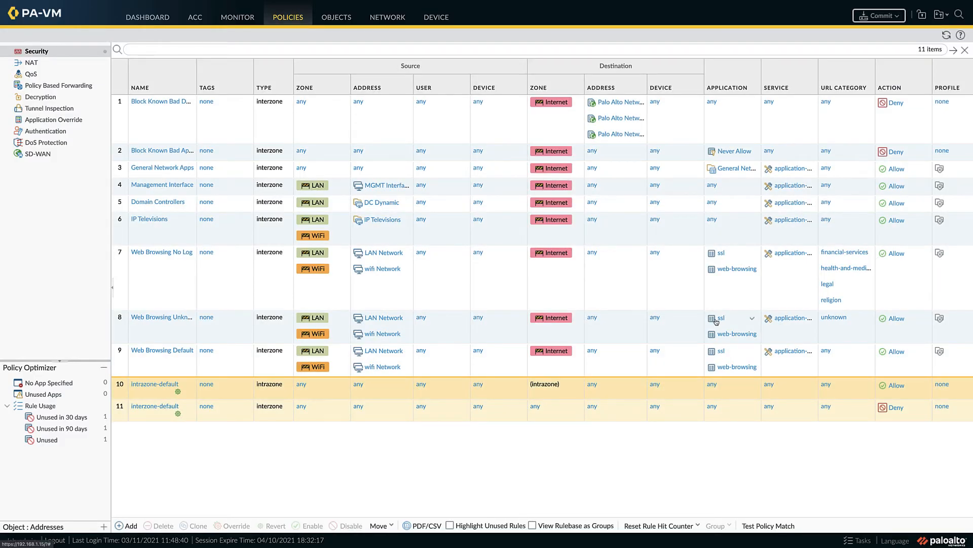
Step: Clone the Web Browsing Default rule directly after itself and rename the copy Apps on Expected Ports
click(428, 374)
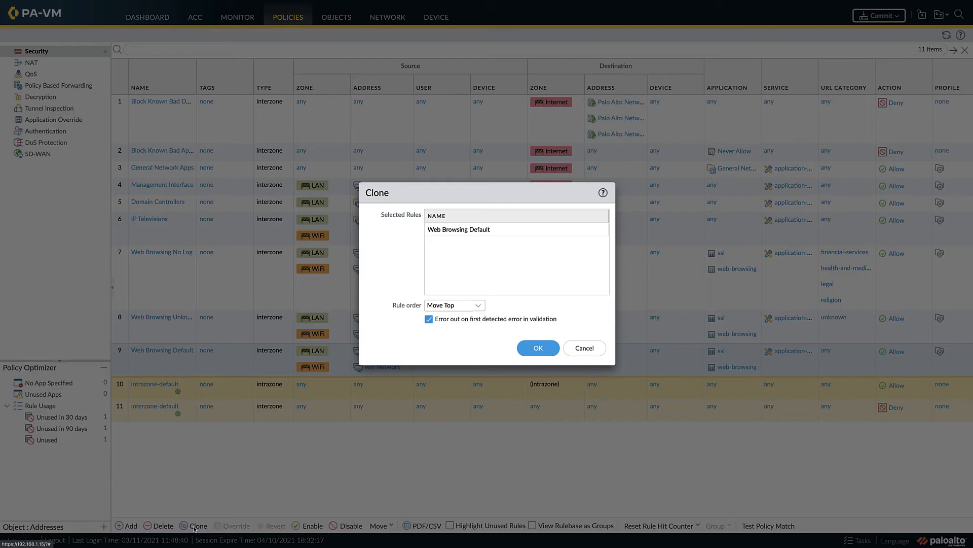
click(196, 527)
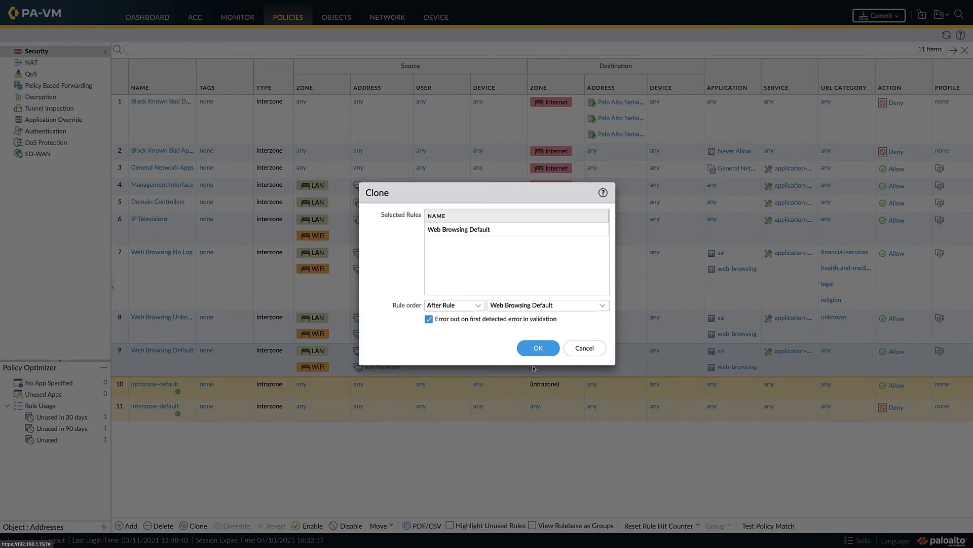
click(539, 350)
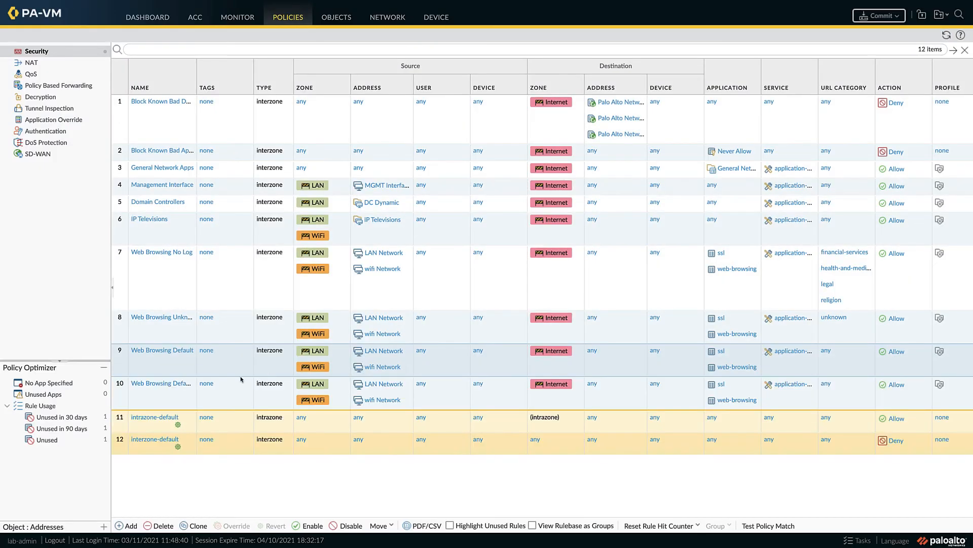
click(171, 385)
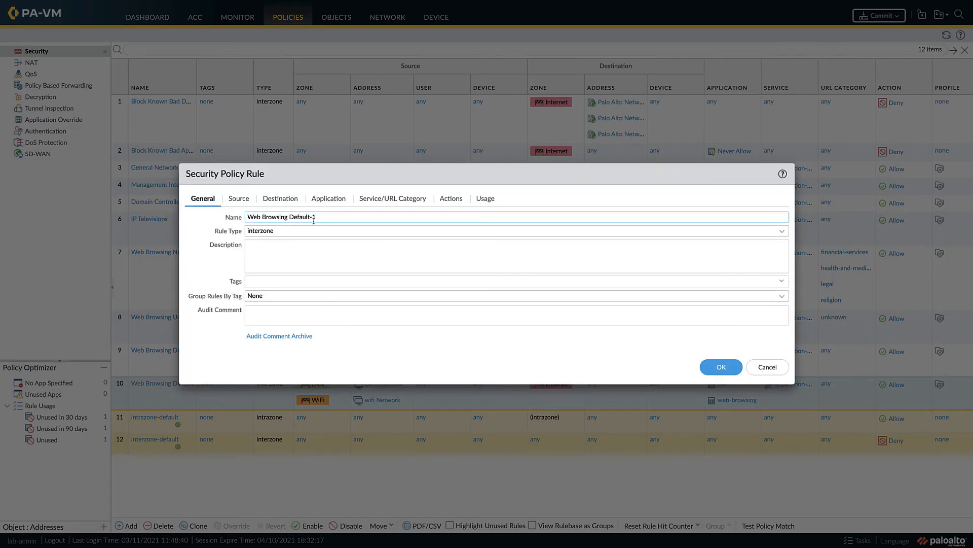
drag(314, 220, 248, 219)
text(Apps on Ex)
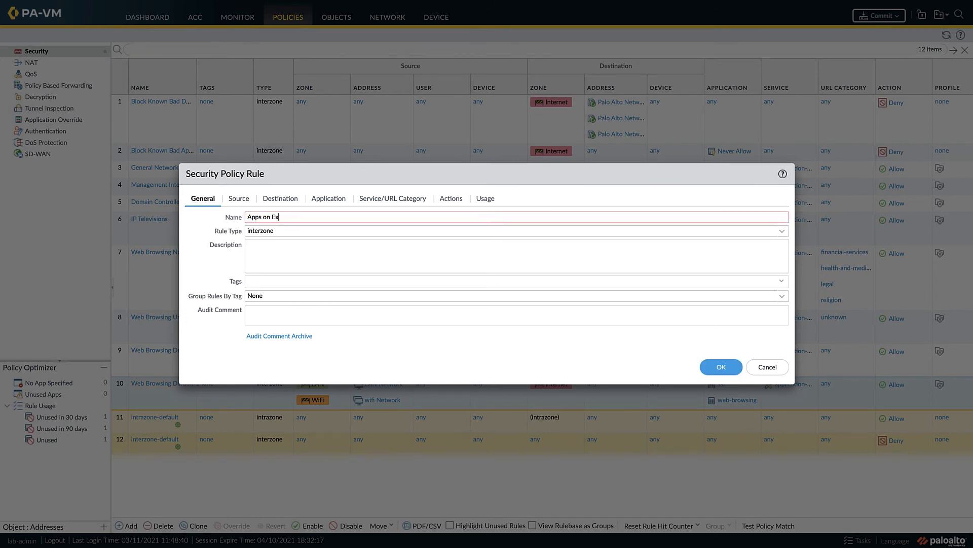
text(pected Ports)
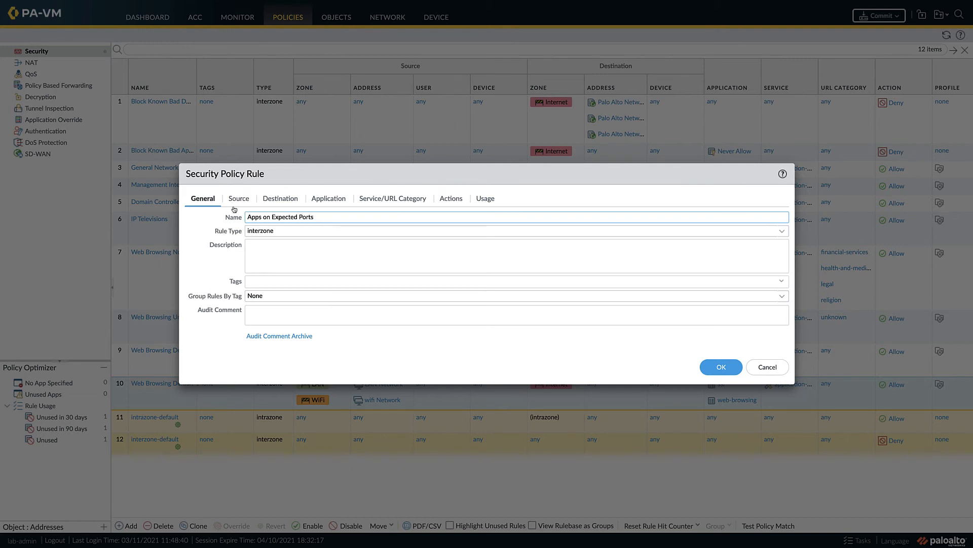
Step: Remove the ssl and web-browsing applications from the Apps on Expected Ports rule, check its service and action settings, and save it
click(318, 200)
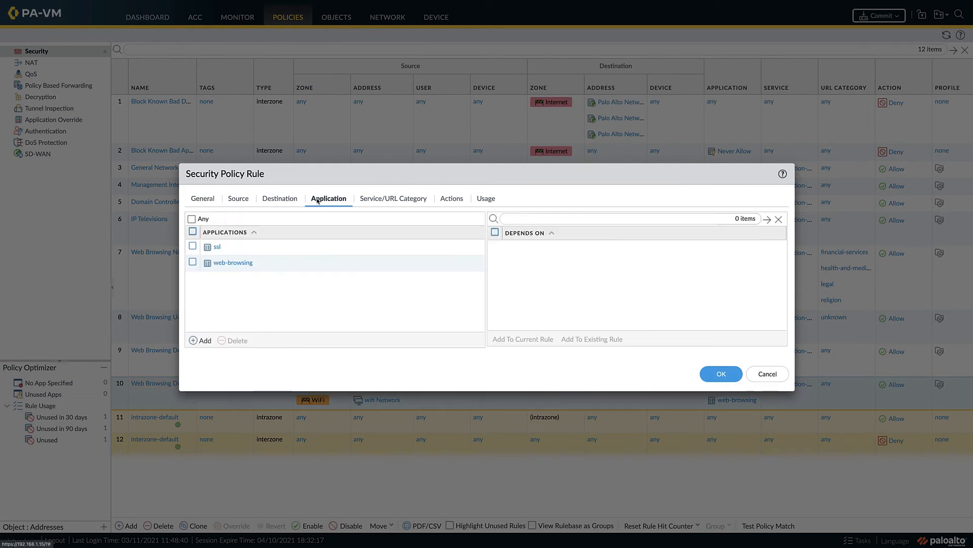
click(193, 231)
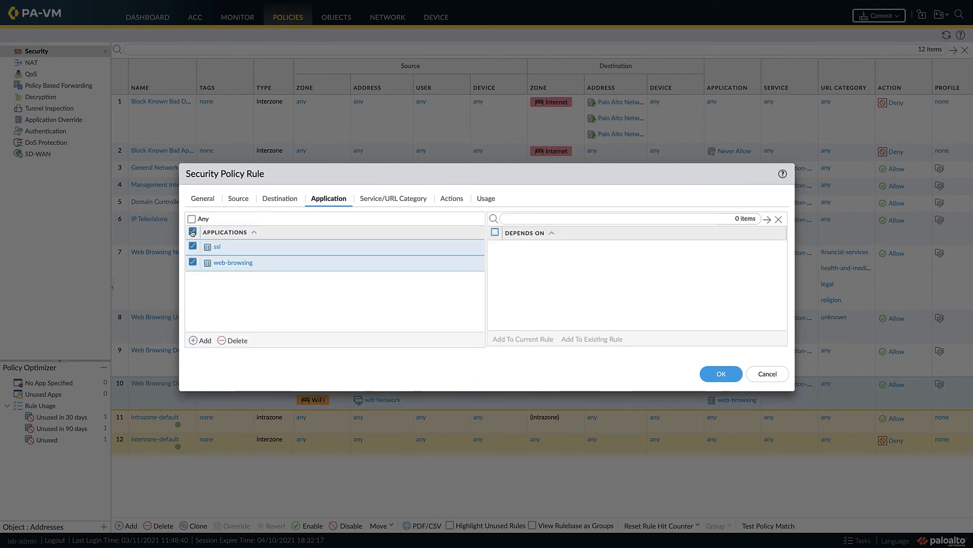
click(236, 341)
click(371, 199)
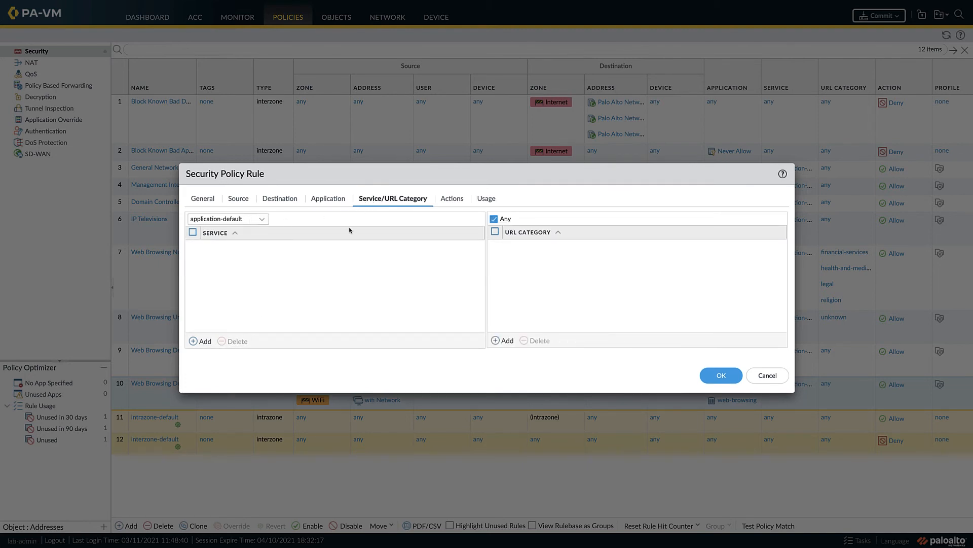
click(450, 199)
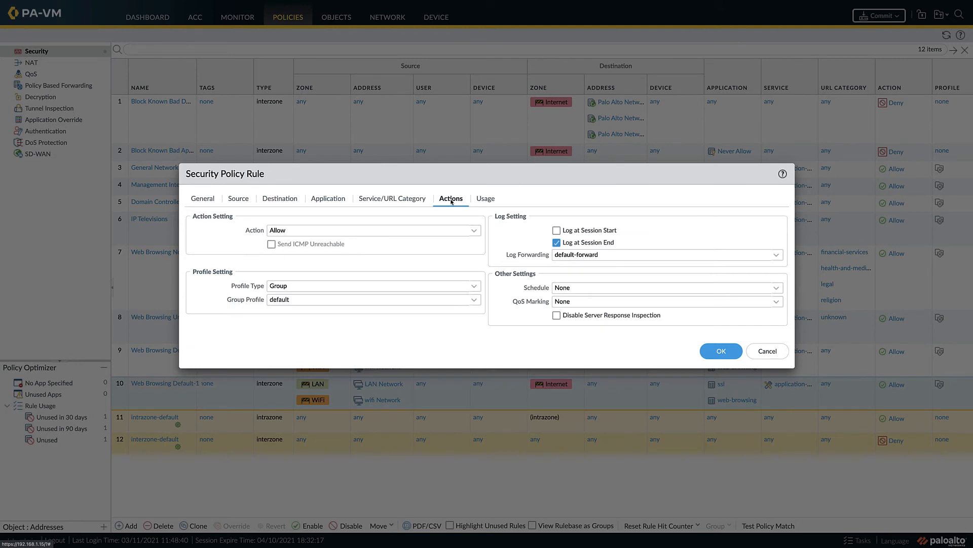
click(720, 351)
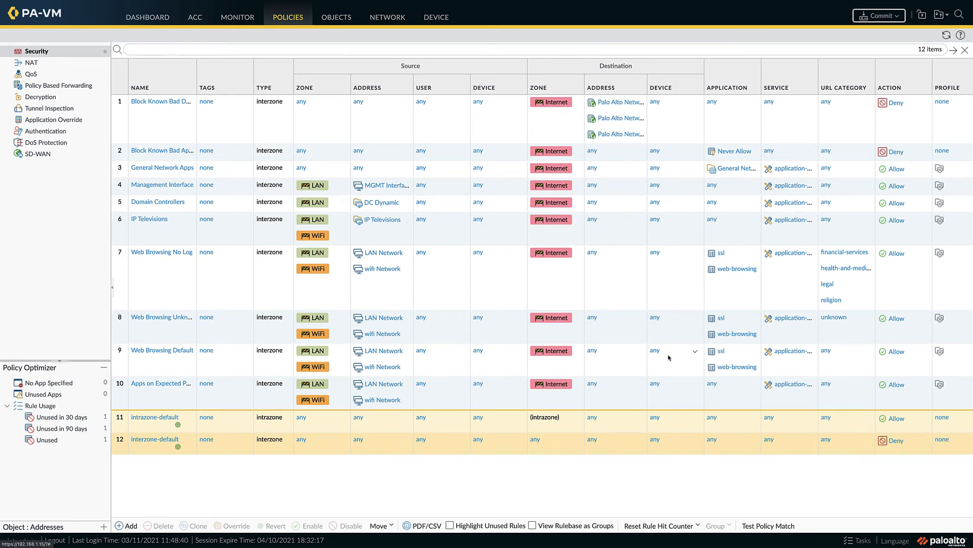
Step: Clone the Apps on Expected Ports rule directly after itself and rename the copy Anything Outbound
click(251, 398)
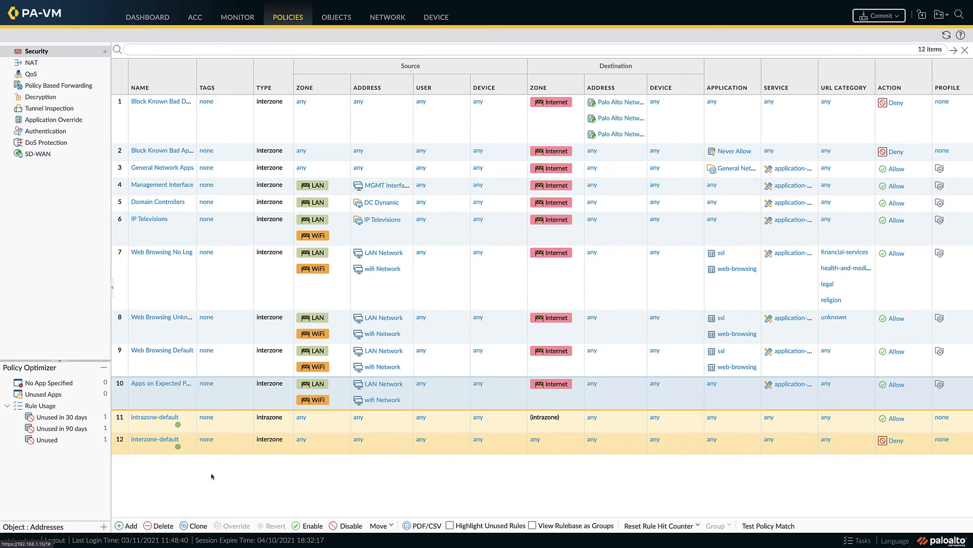
click(196, 526)
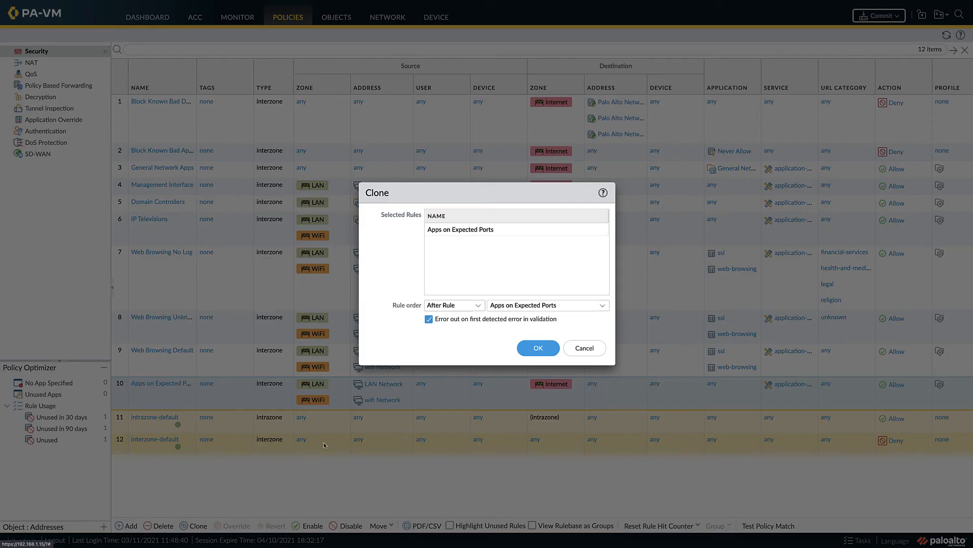
click(531, 350)
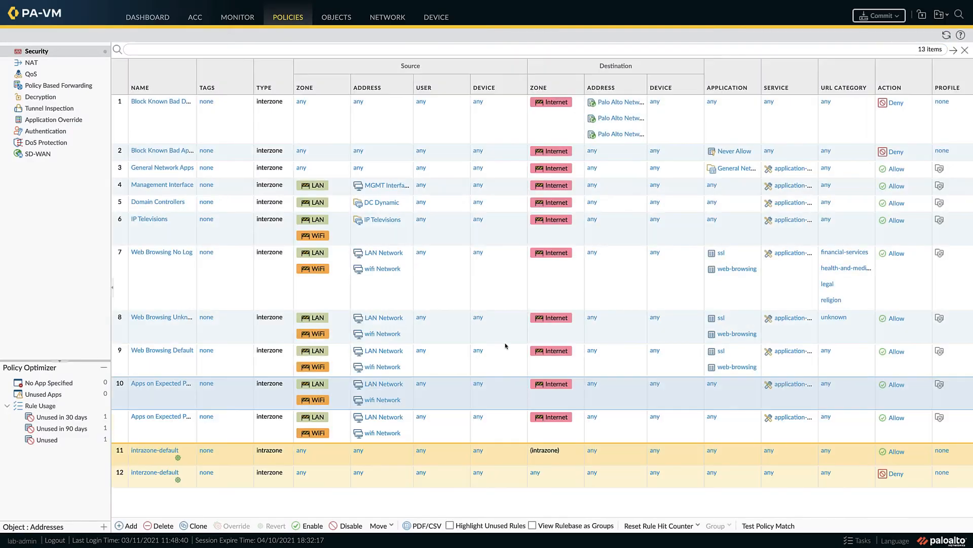
click(171, 417)
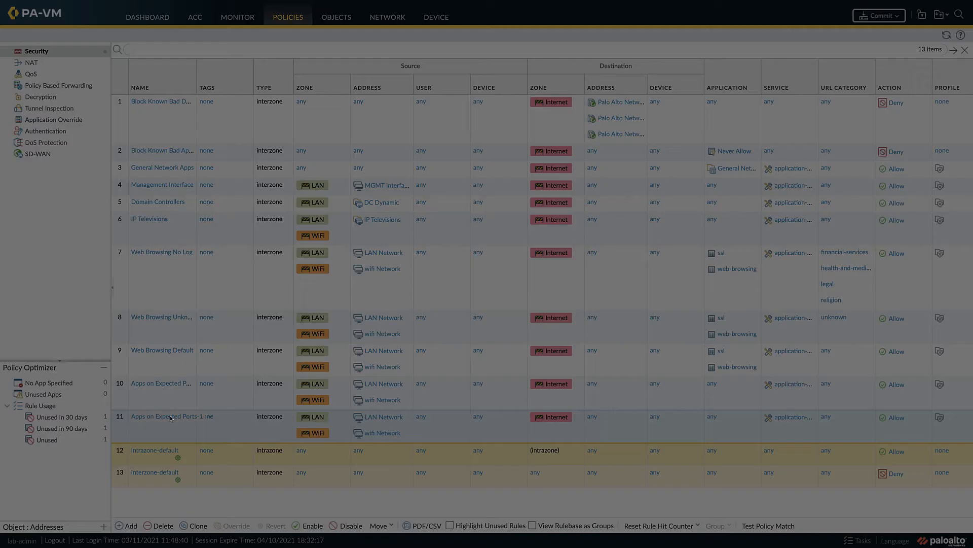
drag(335, 216, 245, 217)
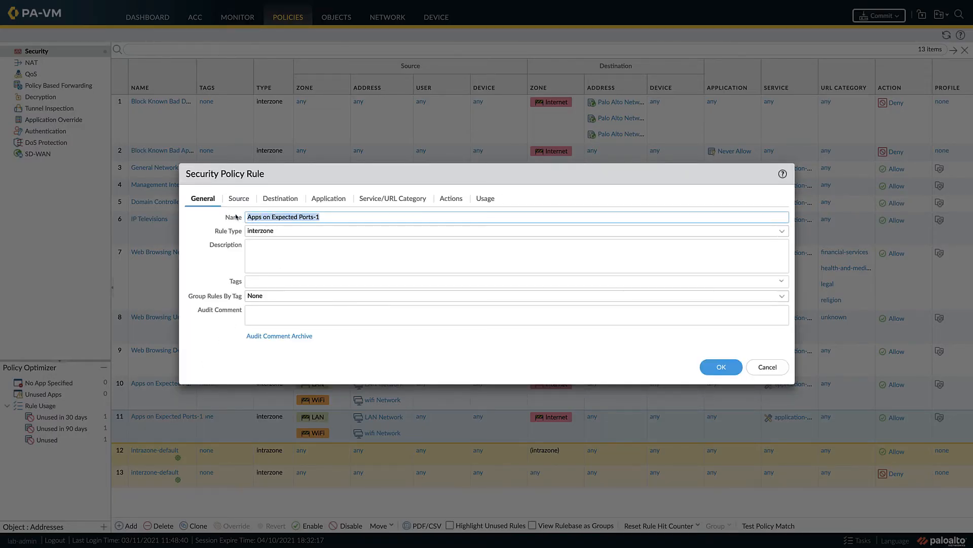
text(Anyth)
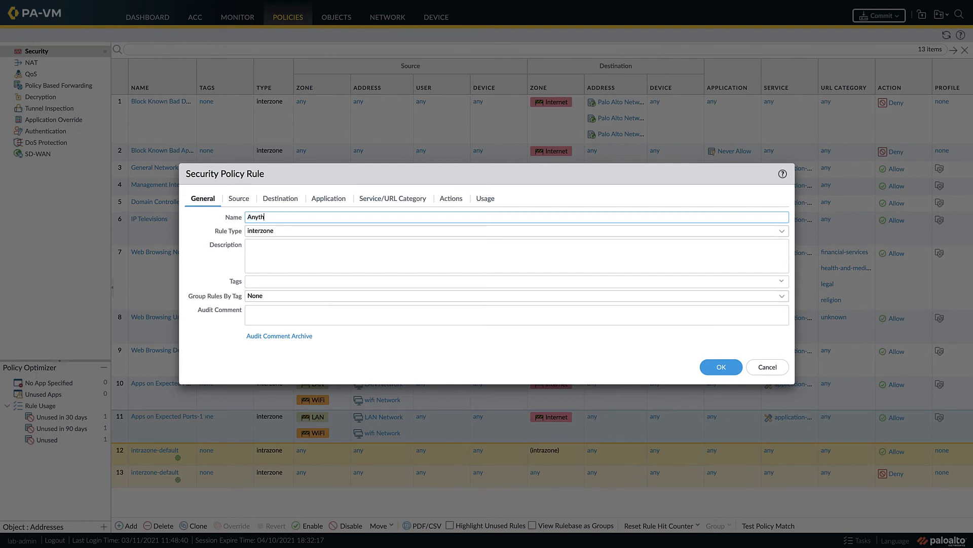
text(ing Outbound)
Step: Set the Anything Outbound rule's service to any and its group profile to strict-with-fileblock, and save the rule
click(327, 202)
click(369, 202)
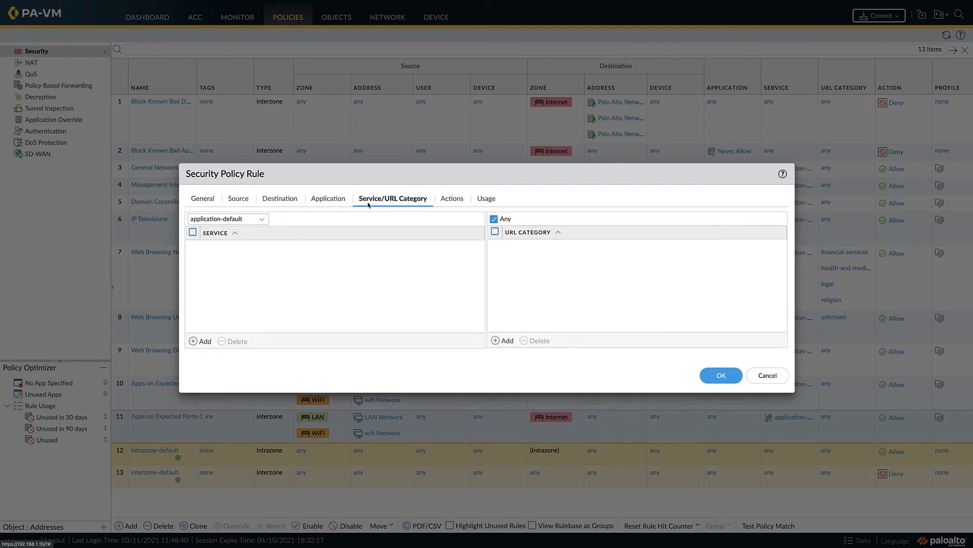
click(262, 221)
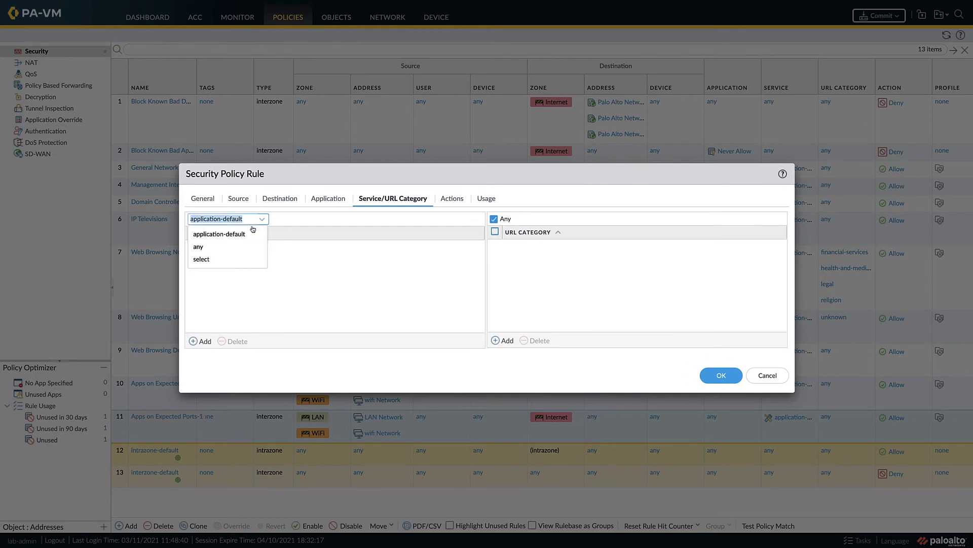
click(226, 245)
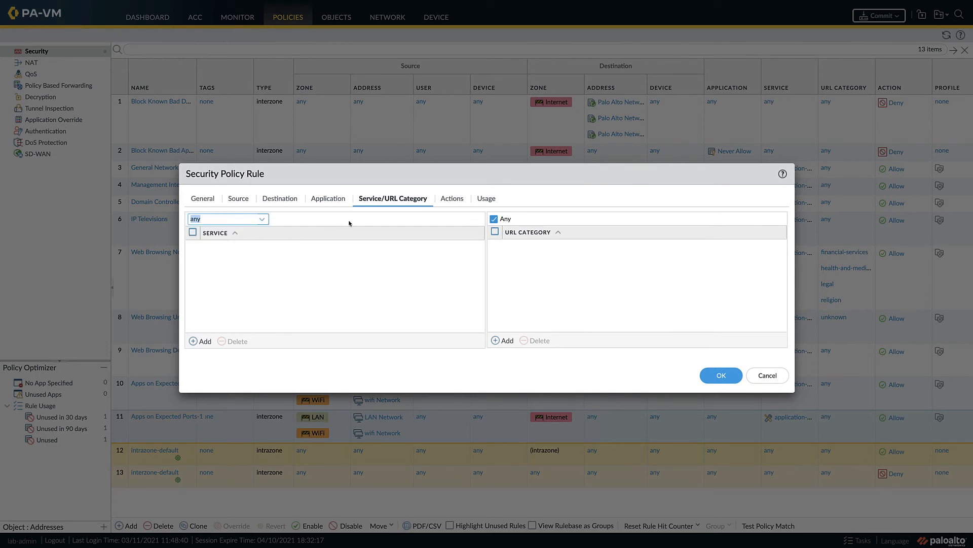
click(463, 202)
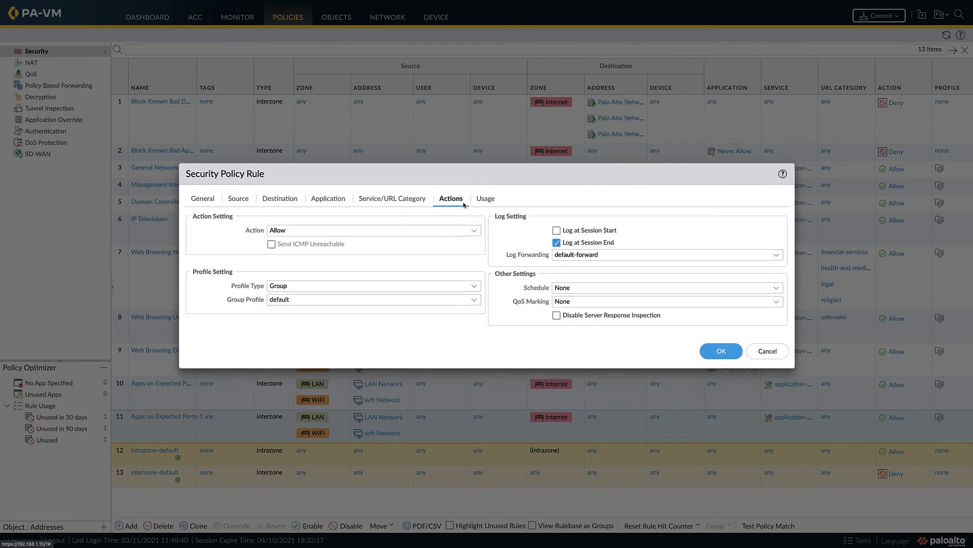
click(474, 300)
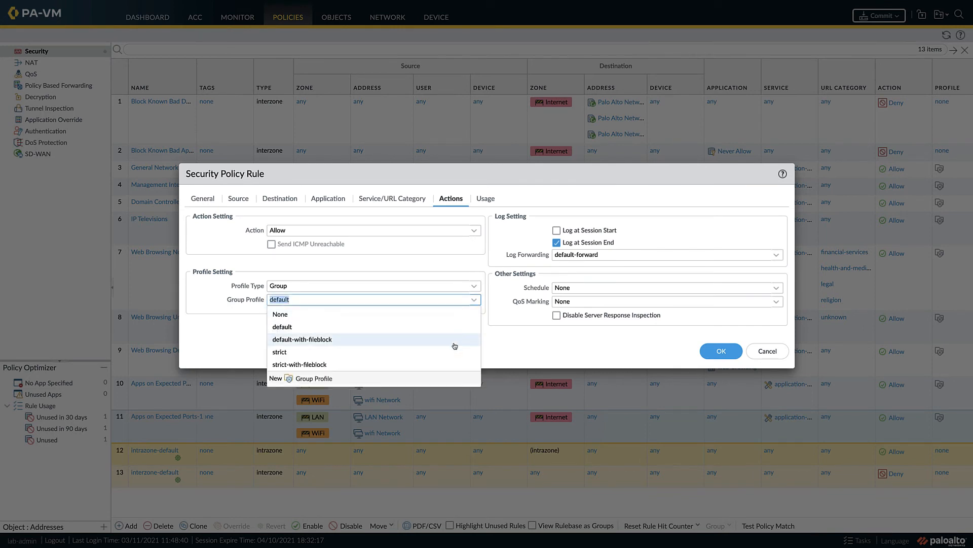
click(453, 364)
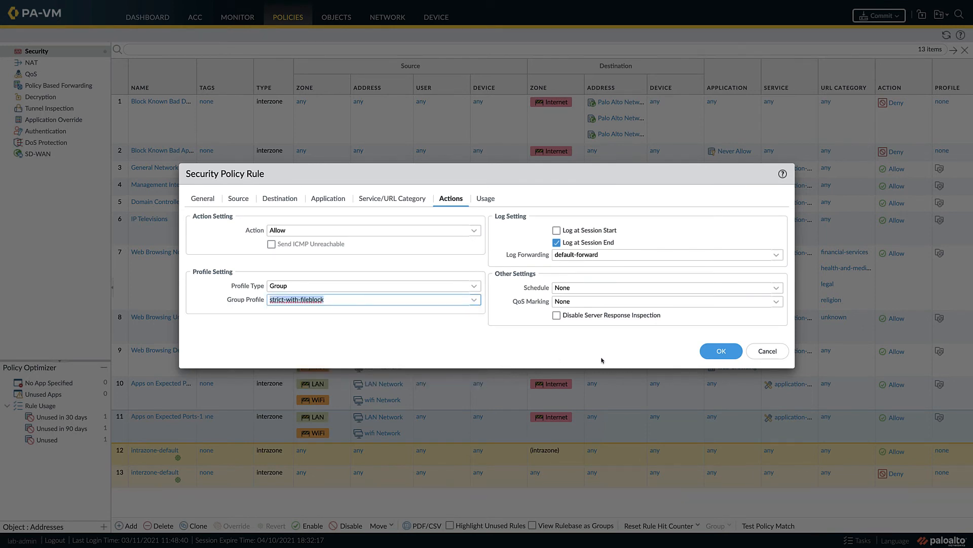
click(725, 352)
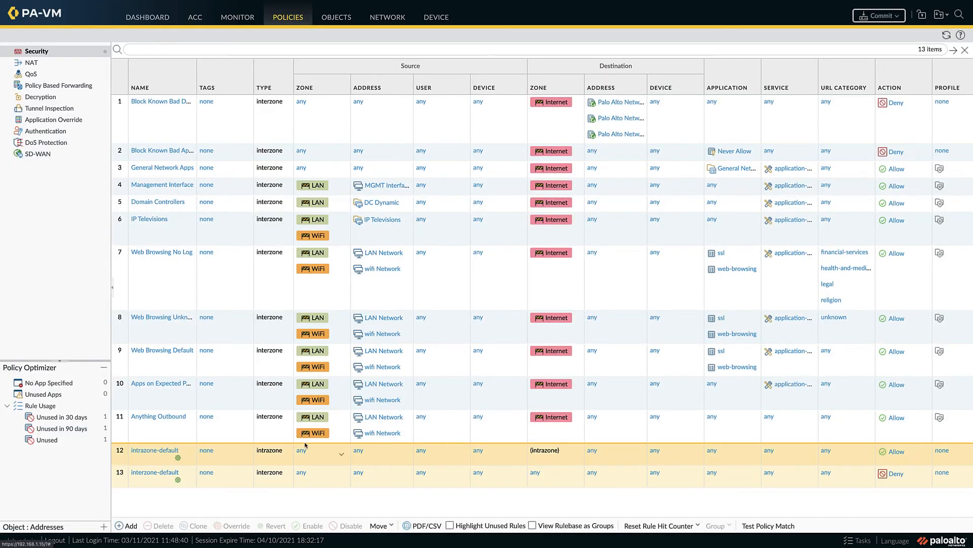
Step: Add a new security rule named Block Internet Intrazone with the rule type intrazone
click(128, 527)
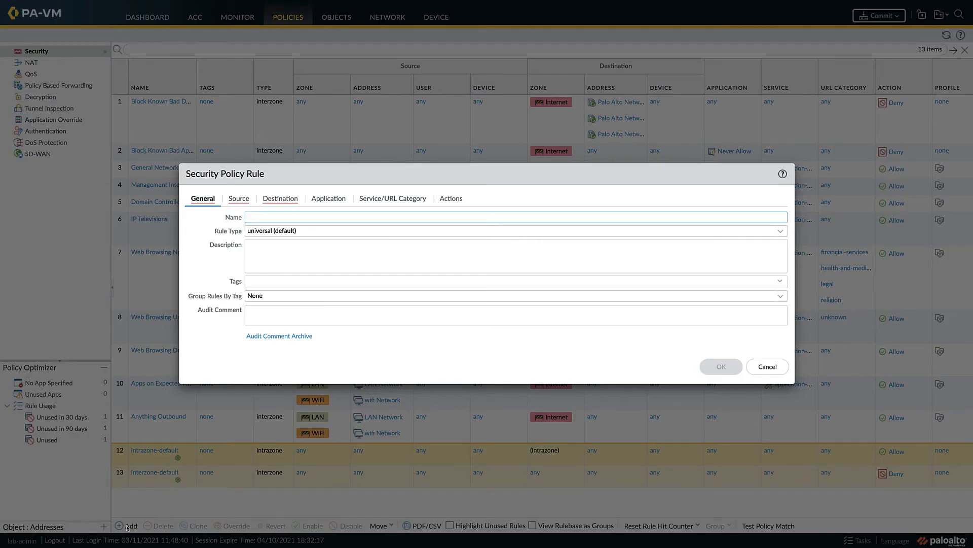
text(Block Internet Int)
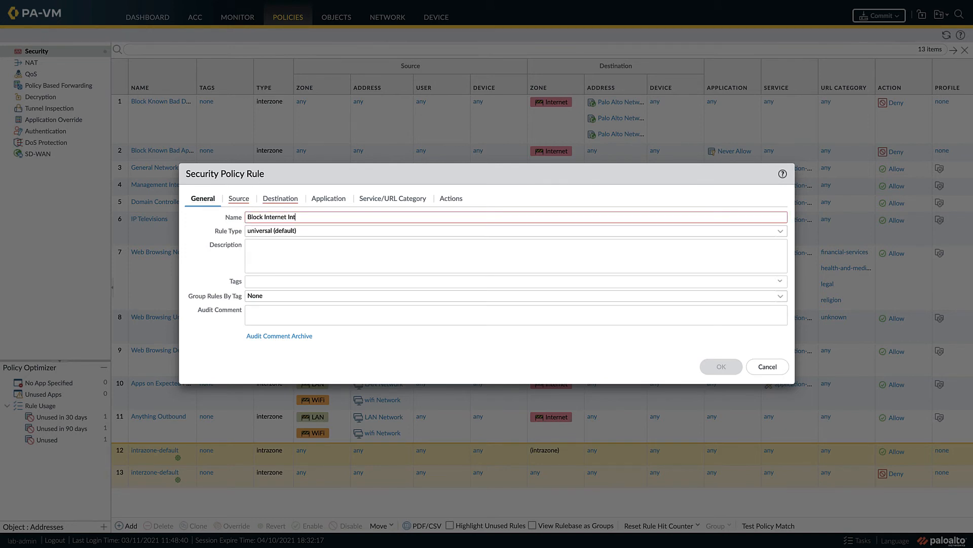
text(razone)
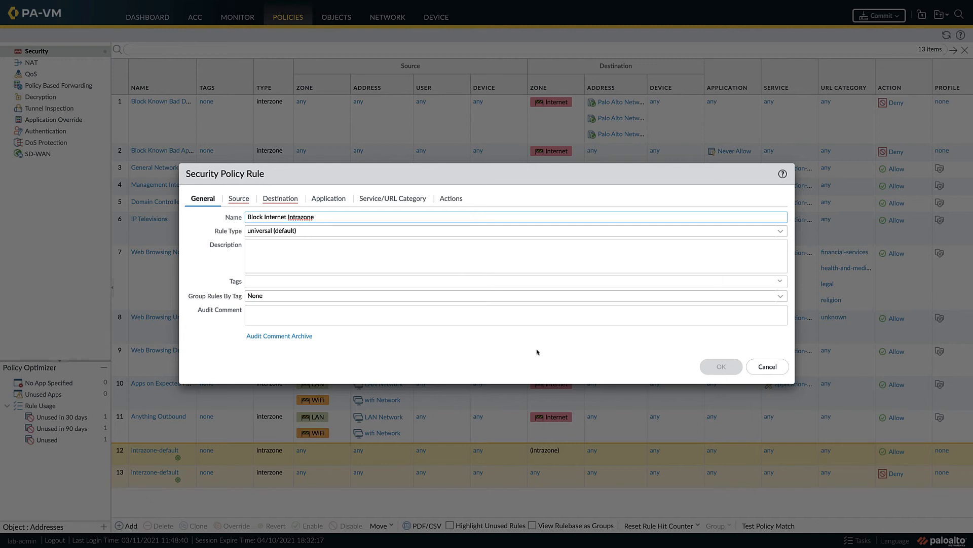
click(780, 232)
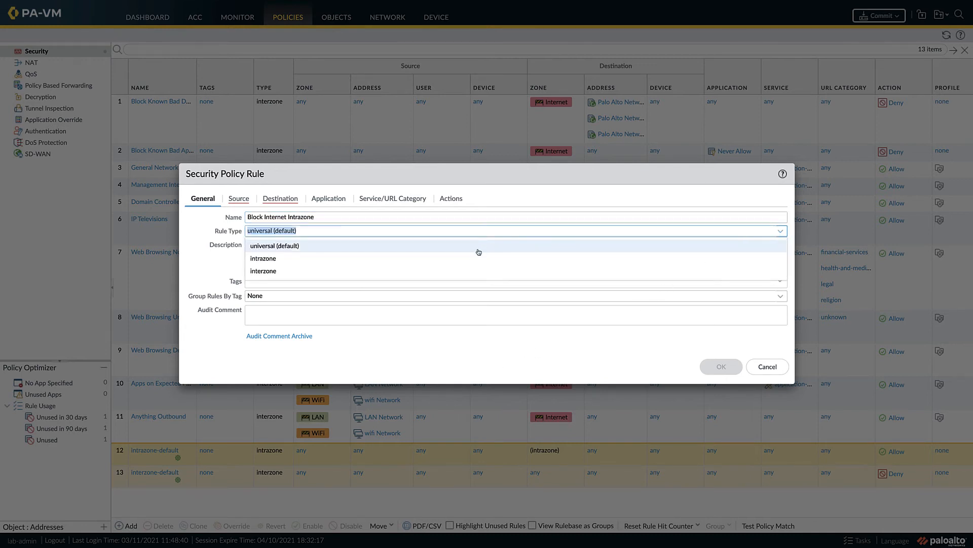
click(381, 258)
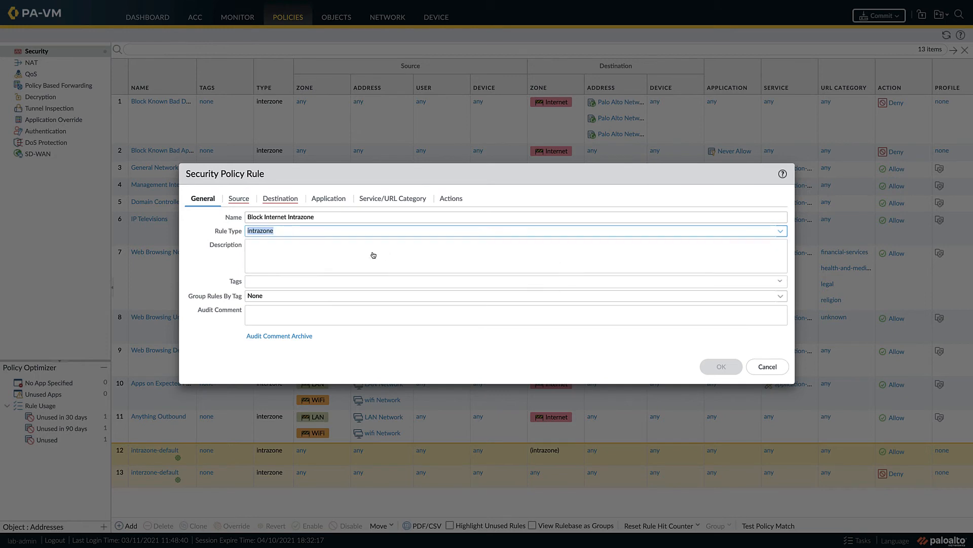
Step: Set the Block Internet Intrazone rule's source zone to Internet and its service to any
click(237, 200)
click(204, 340)
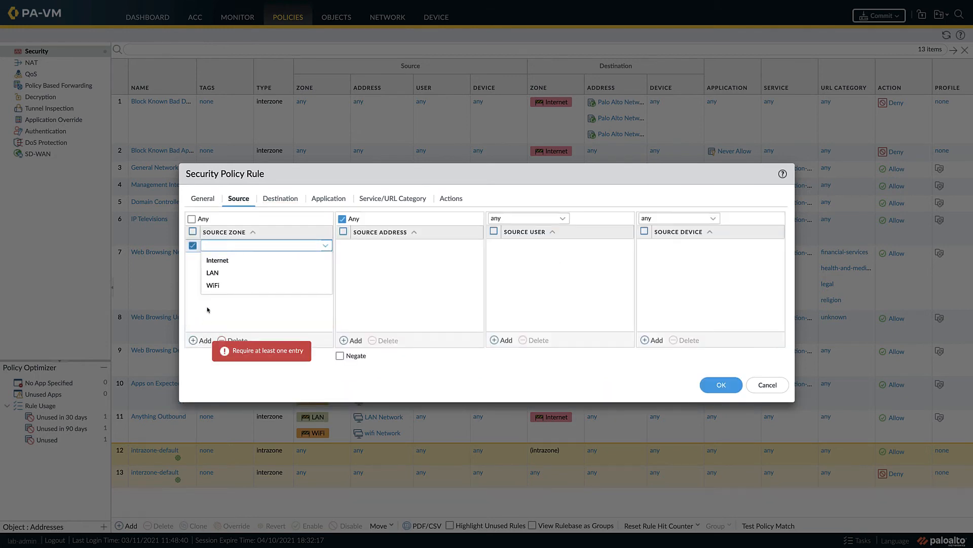
click(216, 261)
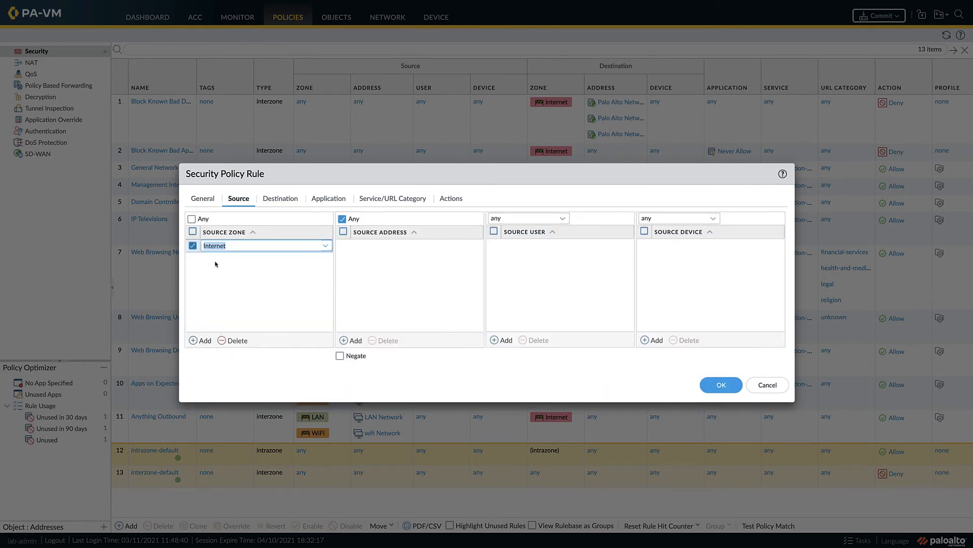
click(276, 197)
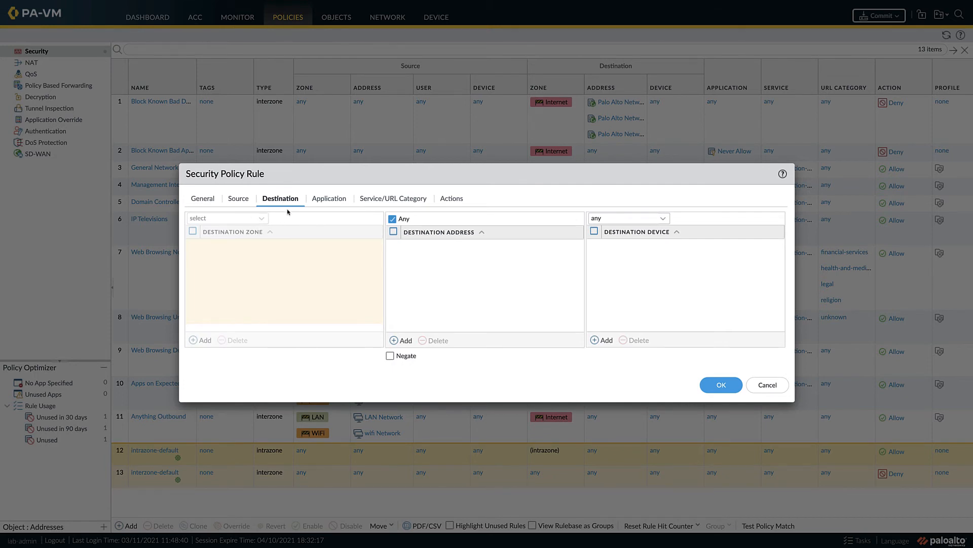
click(319, 201)
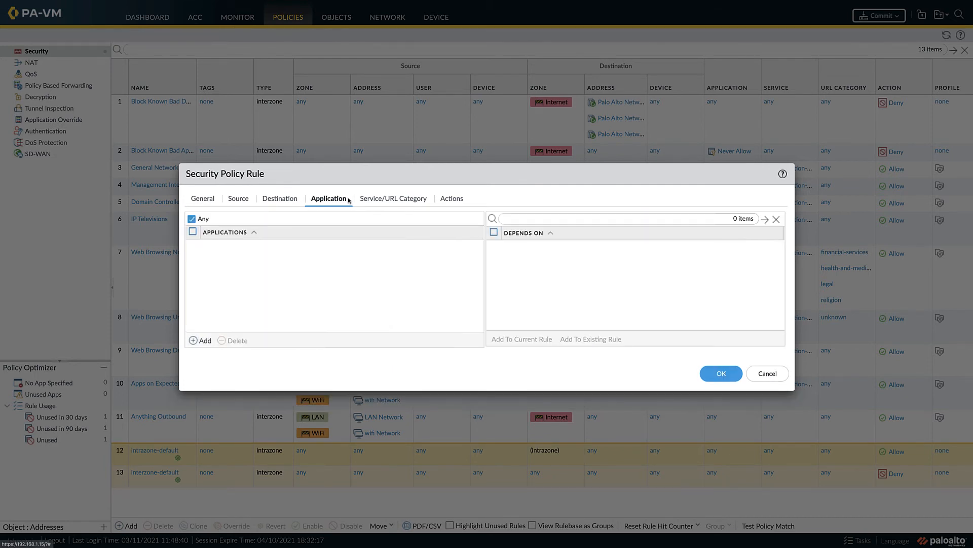
click(370, 199)
click(264, 220)
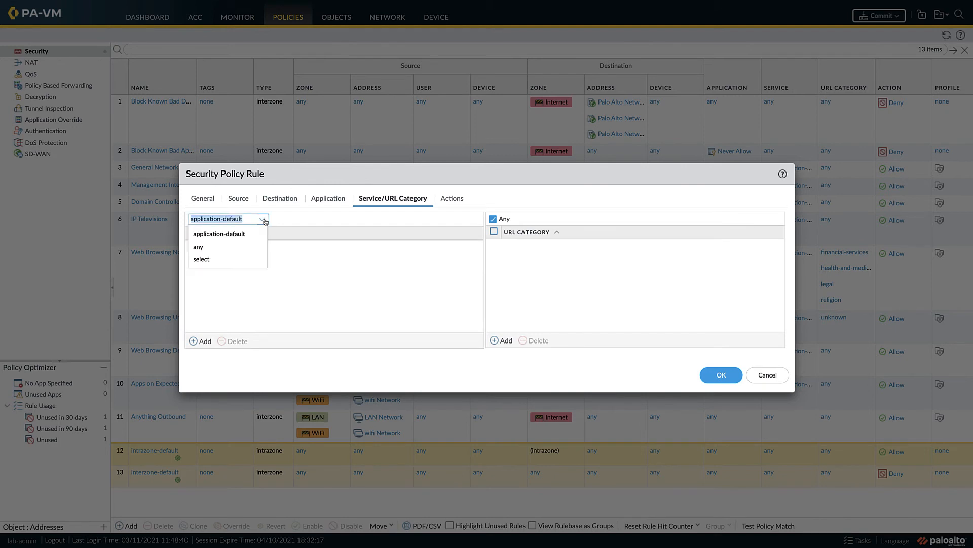
click(214, 248)
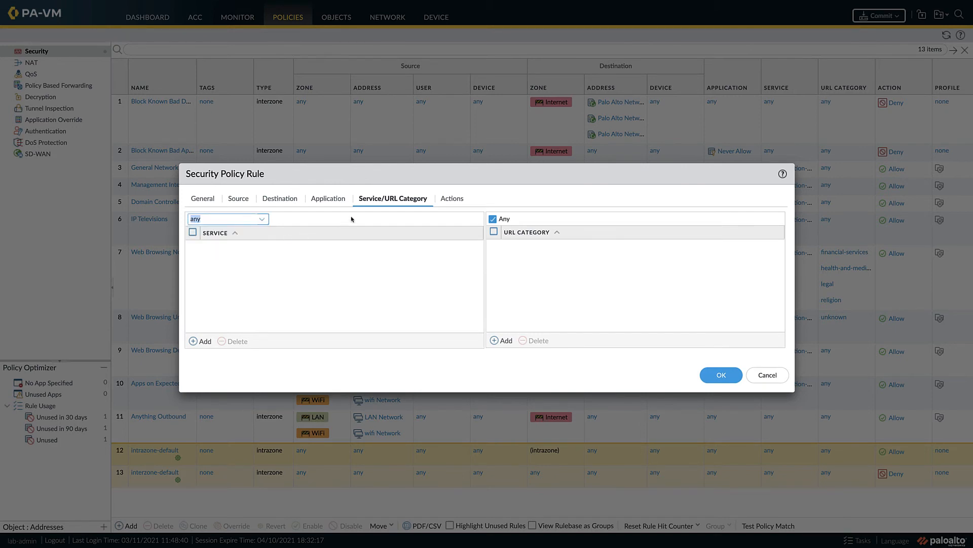
Step: Set the Block Internet Intrazone rule to Drop with profile type None and default-forward log forwarding, and save it
click(456, 200)
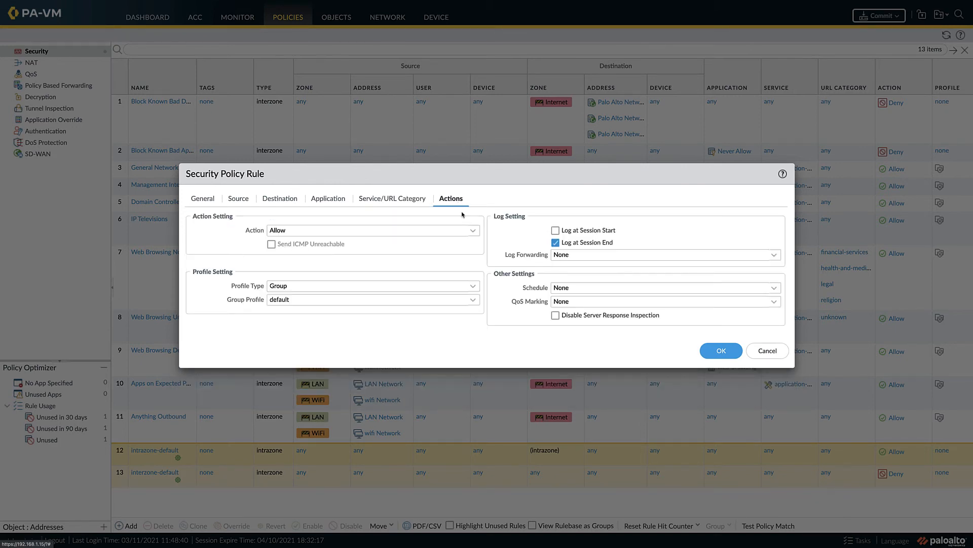
click(474, 232)
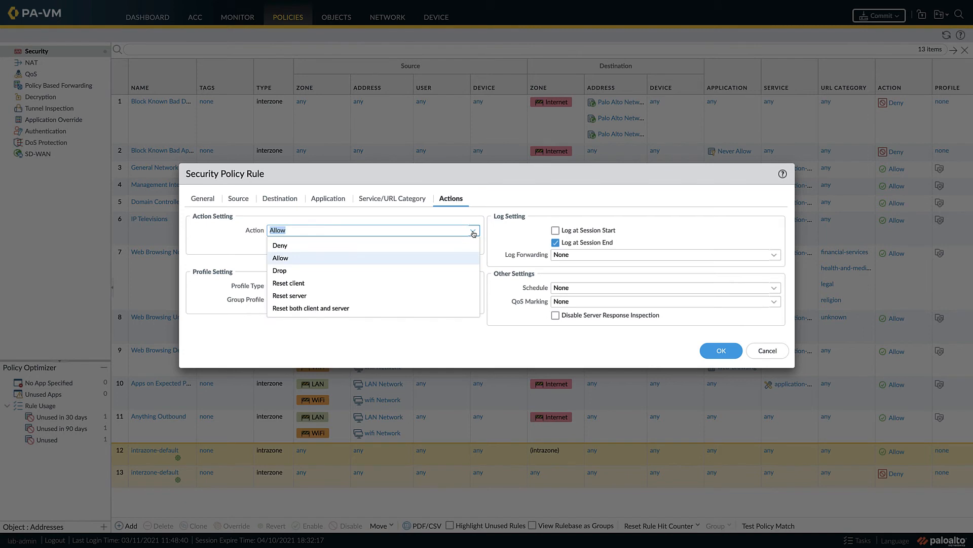
click(461, 268)
click(473, 285)
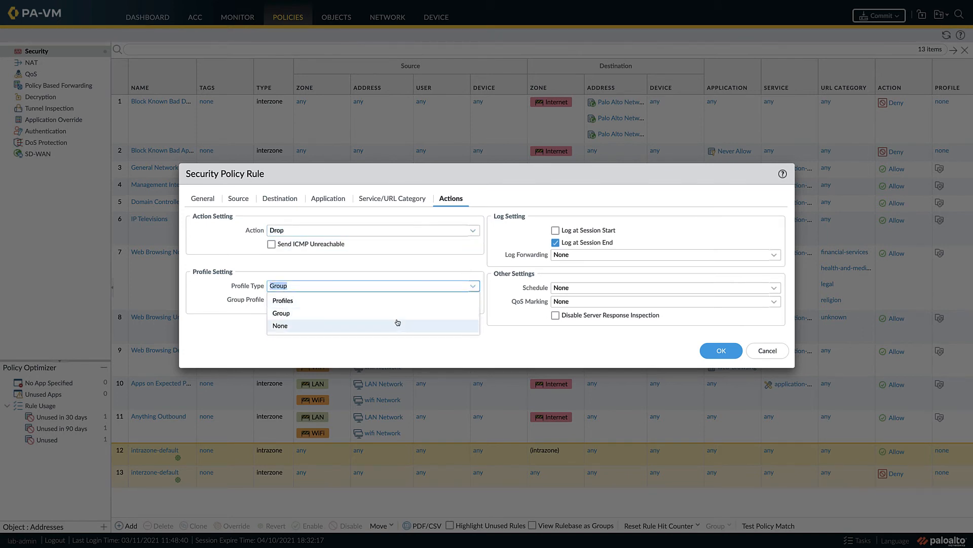
click(398, 325)
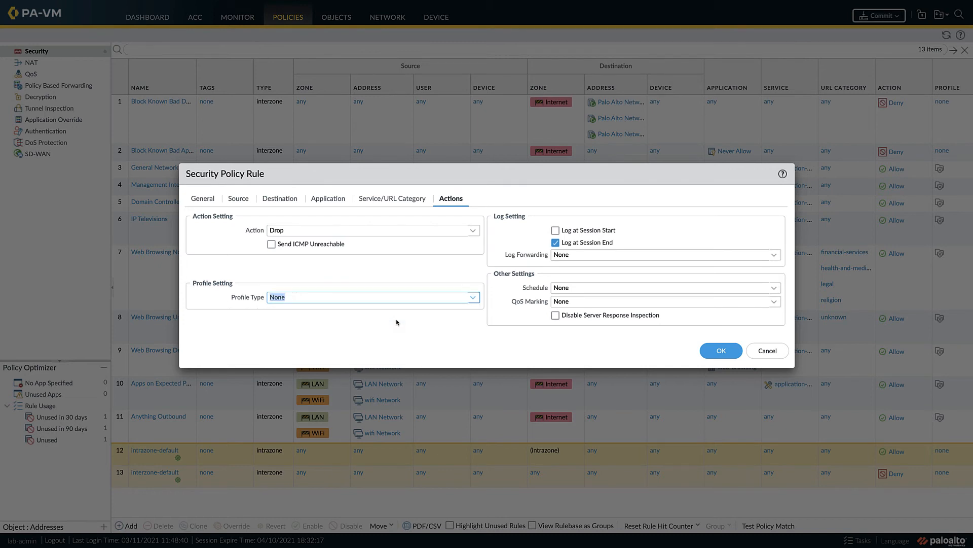
click(772, 259)
click(631, 280)
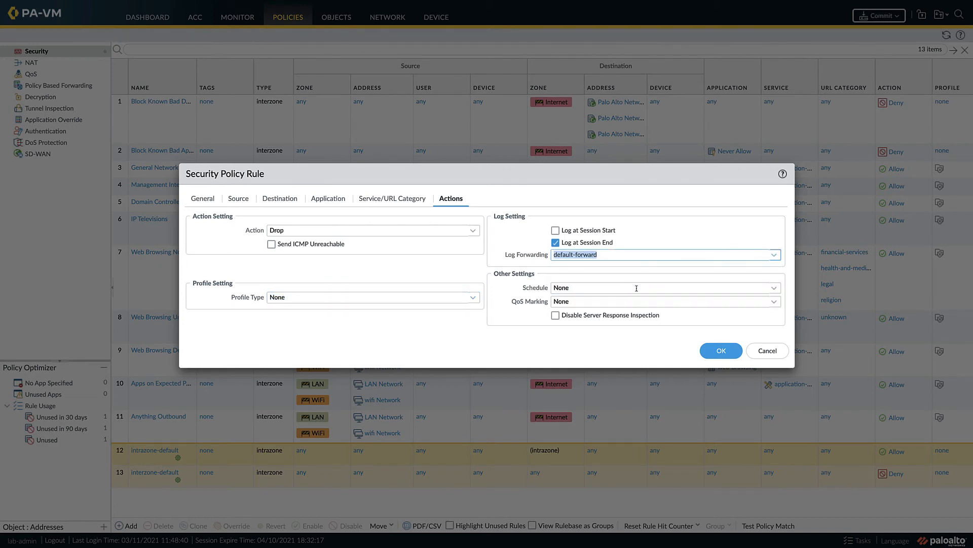
click(719, 350)
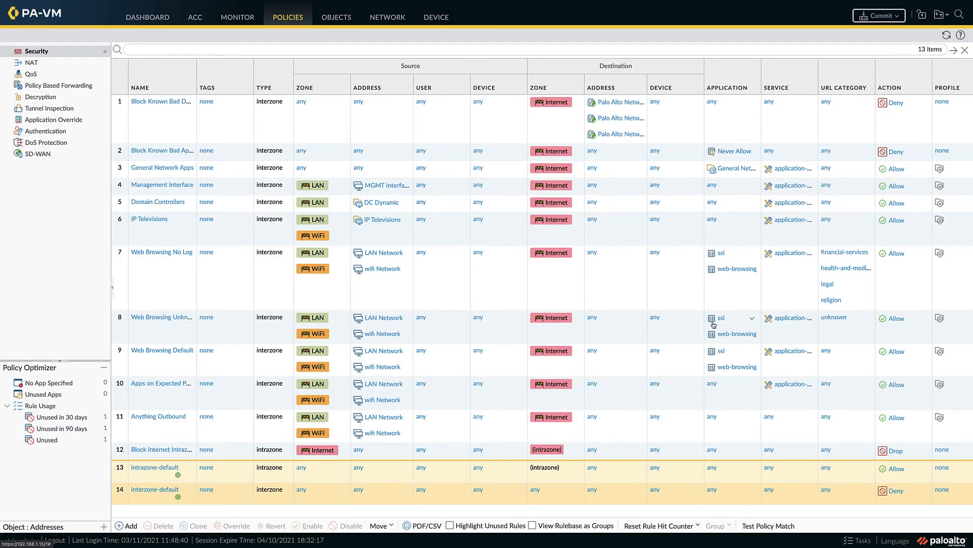
Step: Commit all changes and check the app dependency details for the General Network Apps rule
click(881, 15)
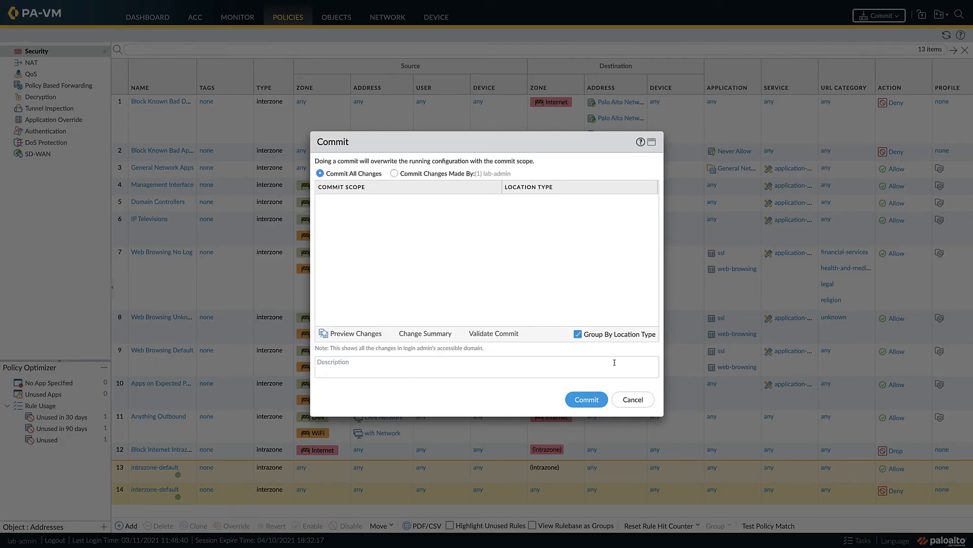
click(588, 400)
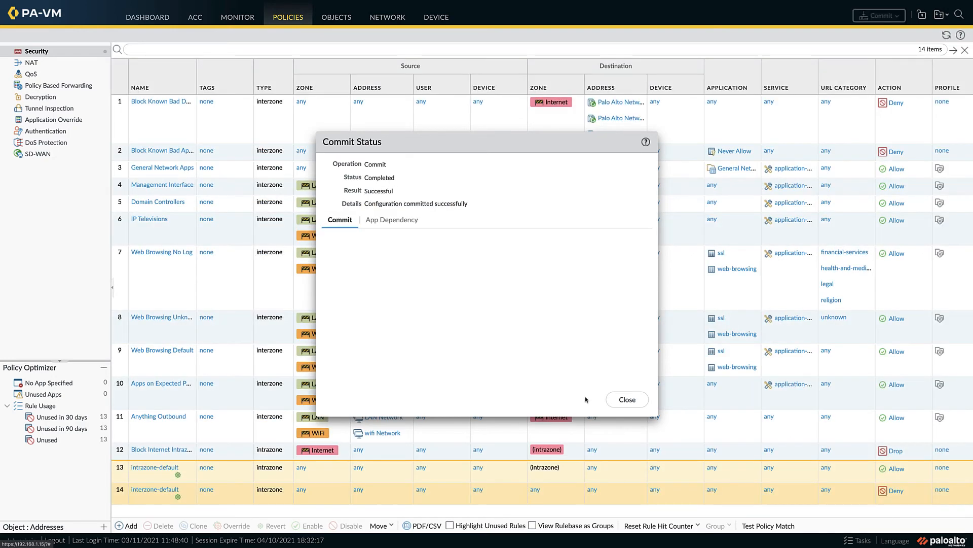
click(392, 220)
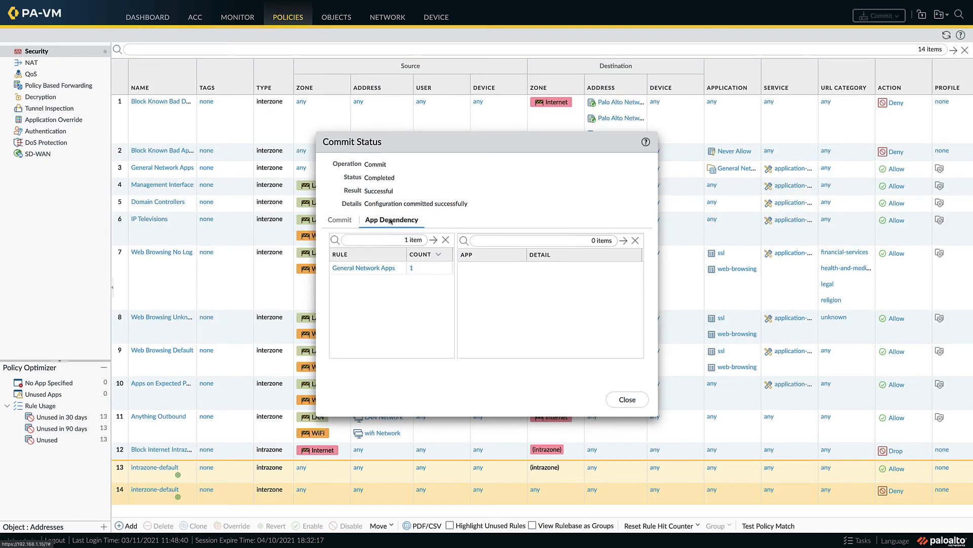
click(412, 269)
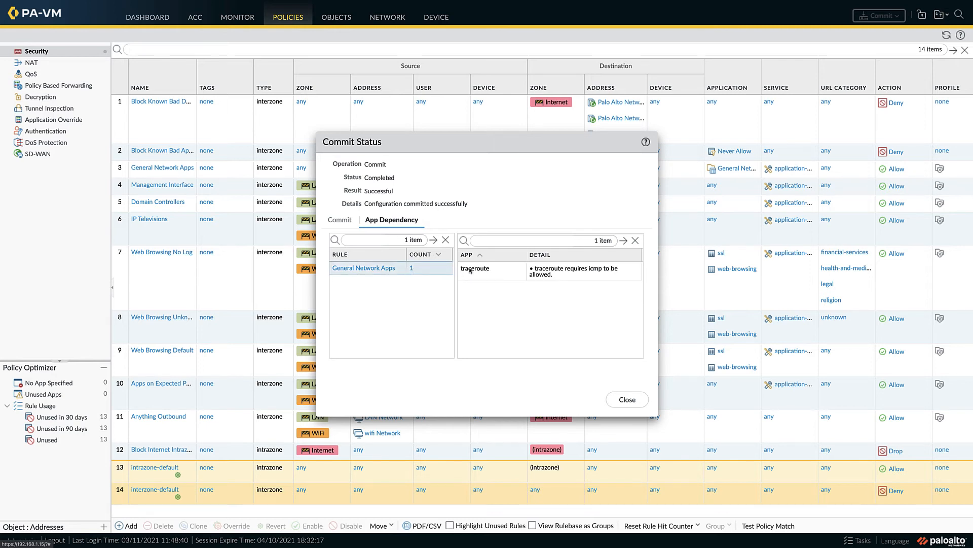
click(634, 401)
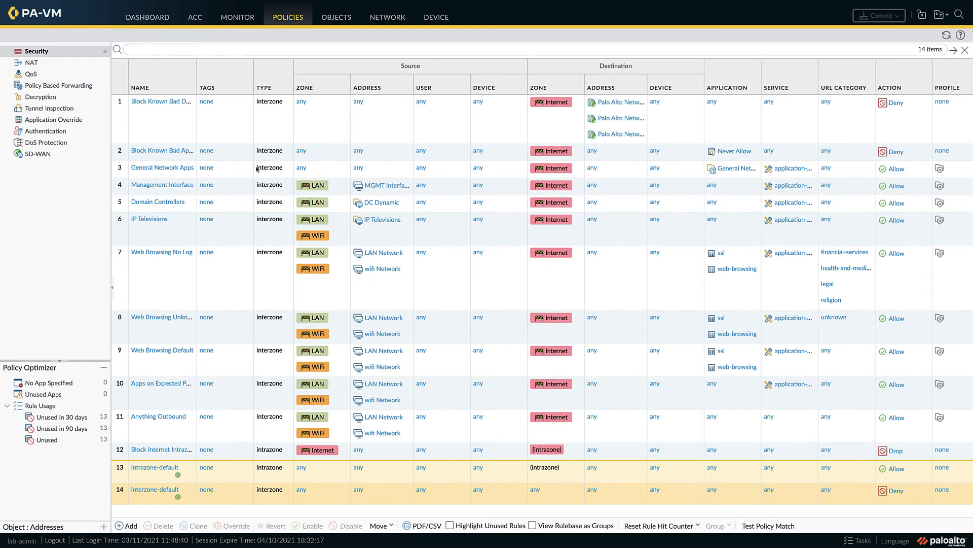
Step: Add the icmp application to the General Networking application group, save it, and return to the security policy rules
click(332, 18)
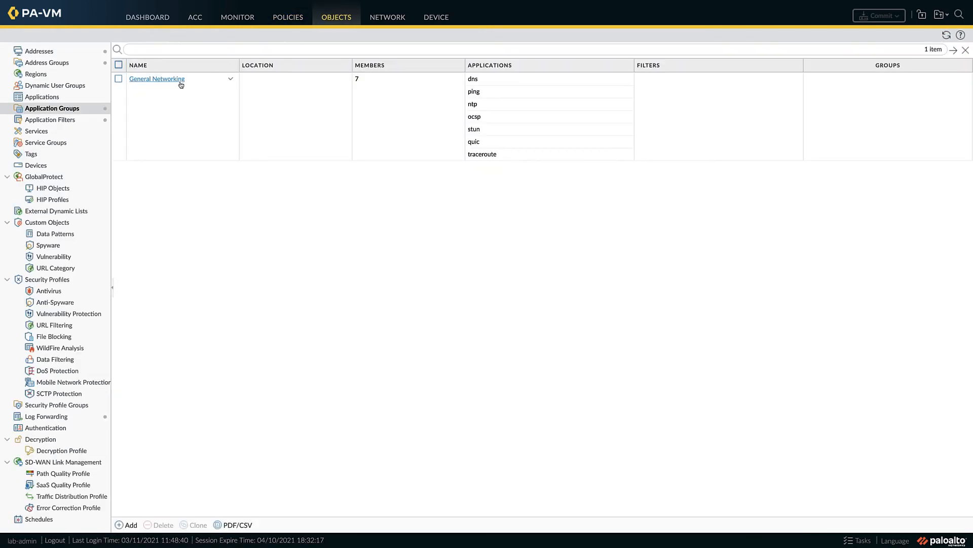
click(173, 82)
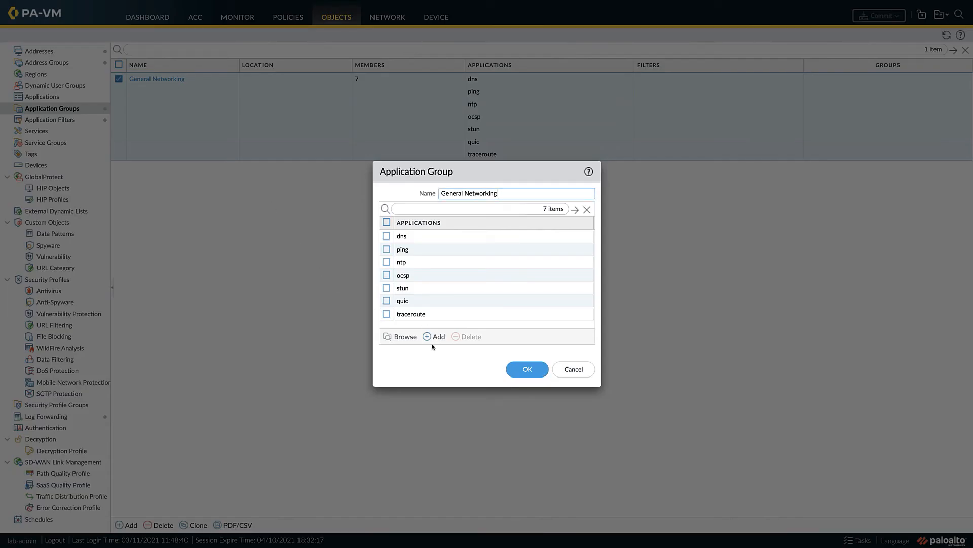
click(434, 336)
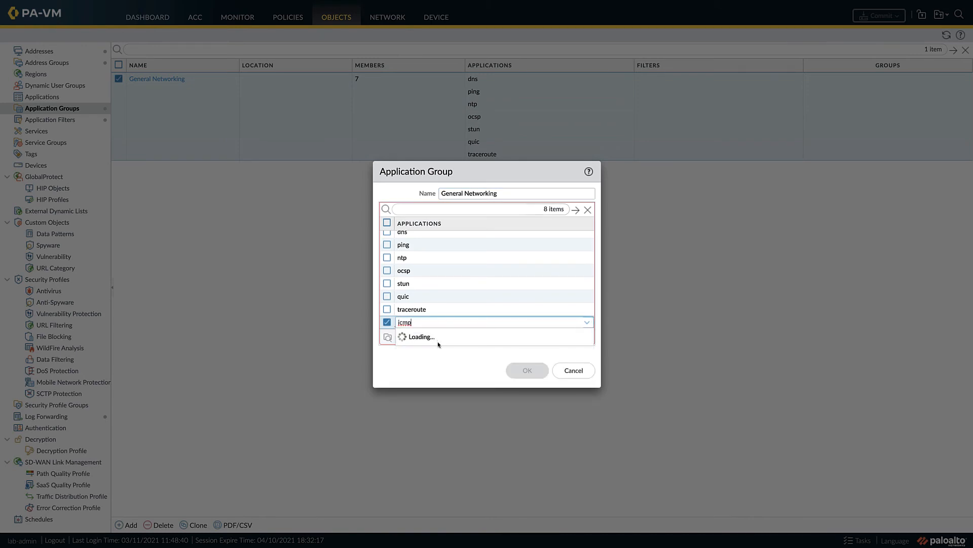
click(415, 343)
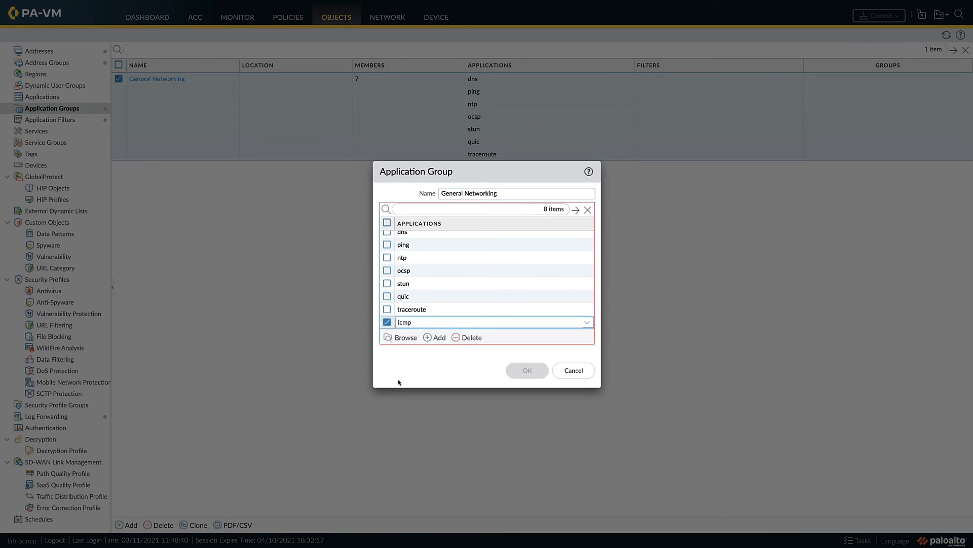
click(527, 369)
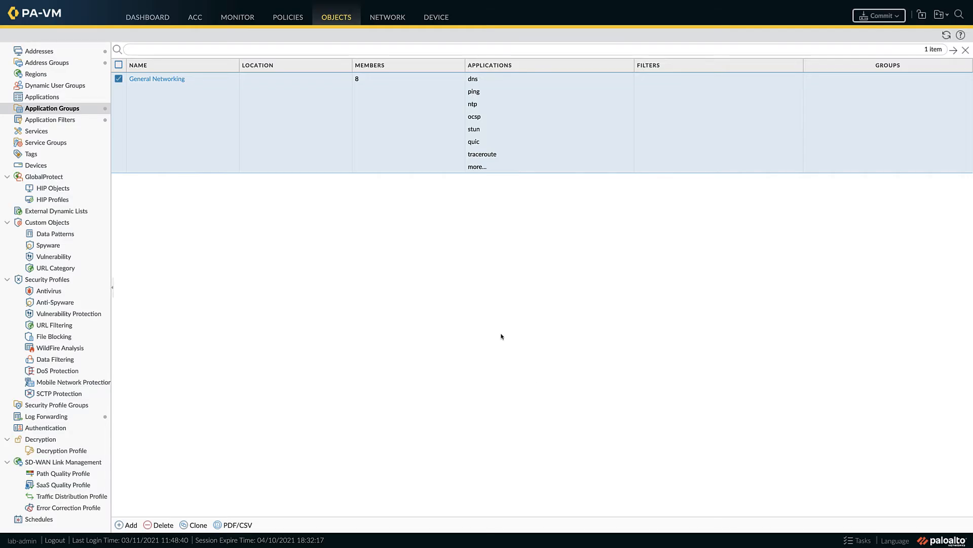
click(287, 17)
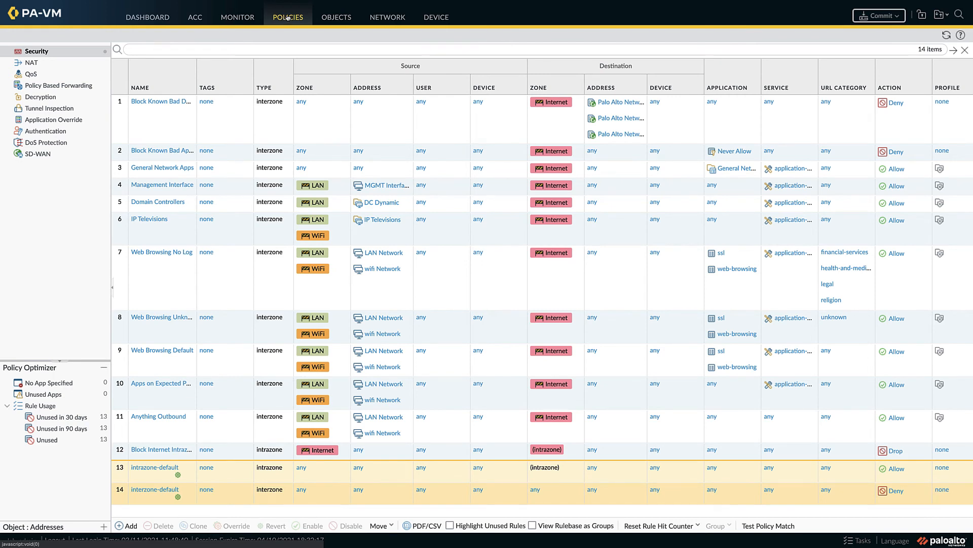
Step: Commit all changes to the firewall configuration and dismiss the commit status
click(870, 16)
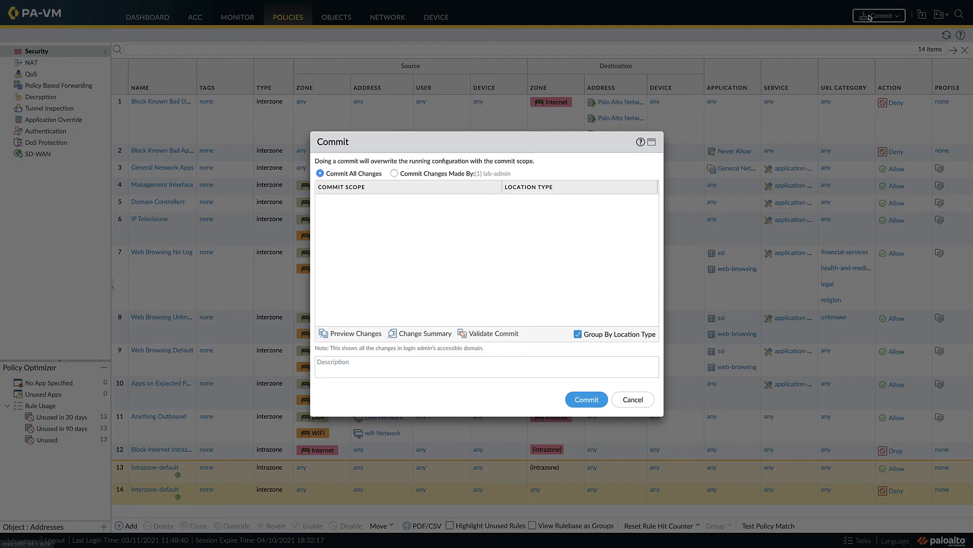
click(587, 399)
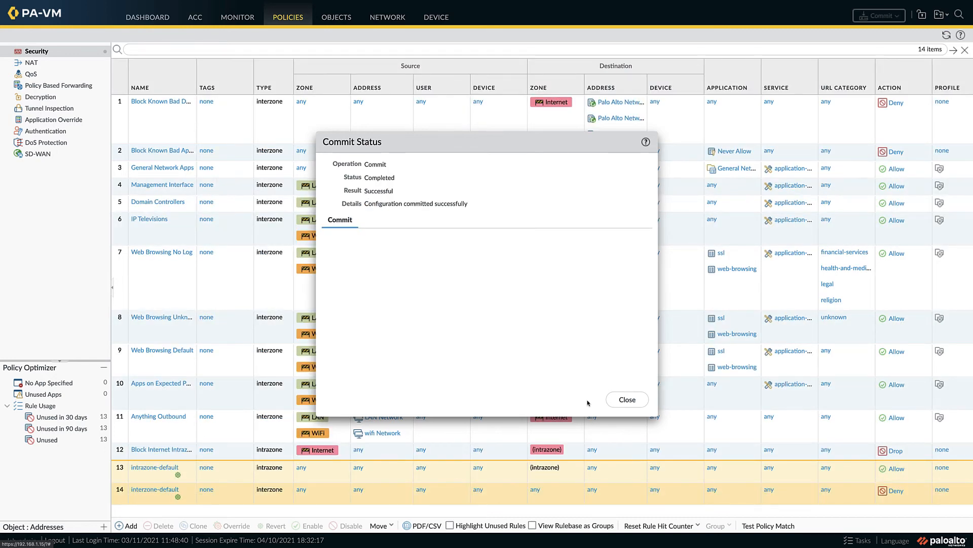
click(623, 400)
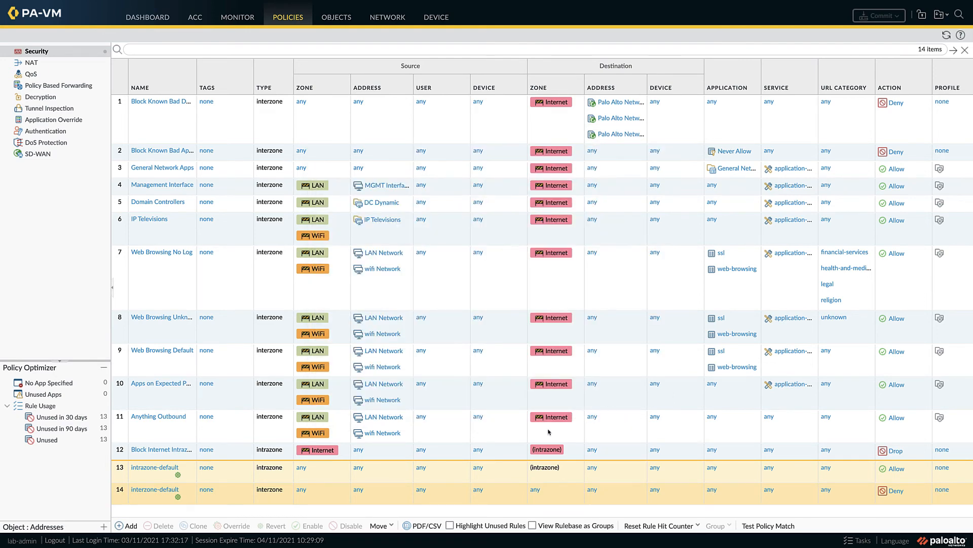
Step: Add a security policy rule named WiFi to Controllers with rule type interzone
click(130, 526)
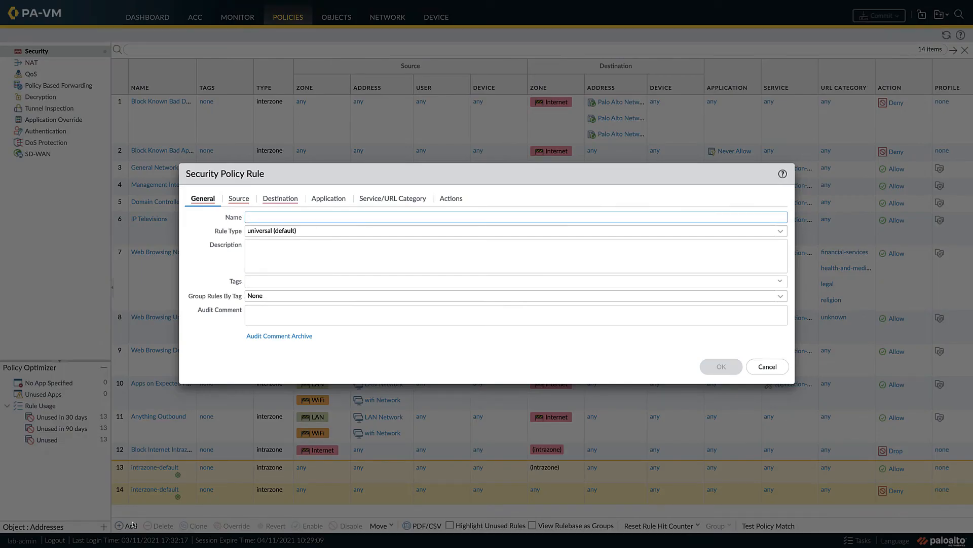
text(WiFi to Co)
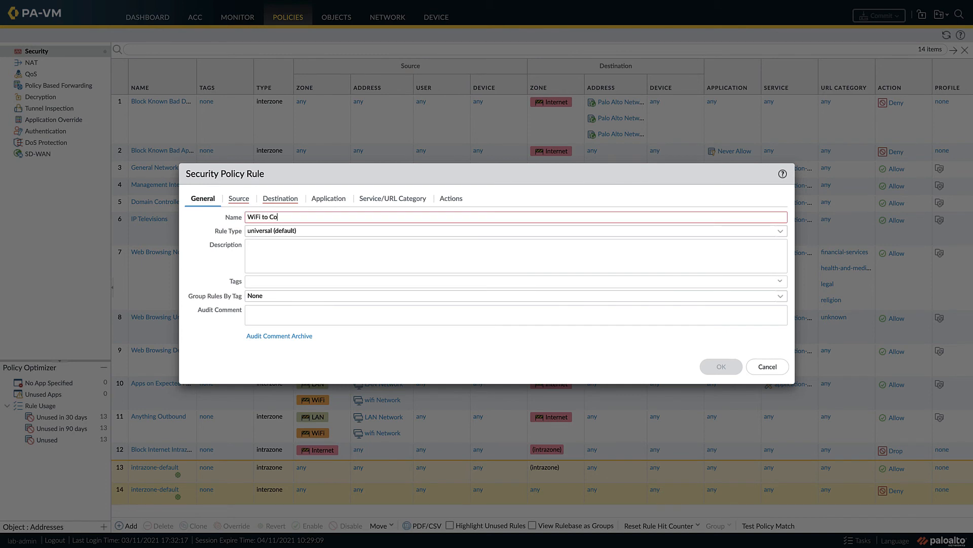
text(ntrollers)
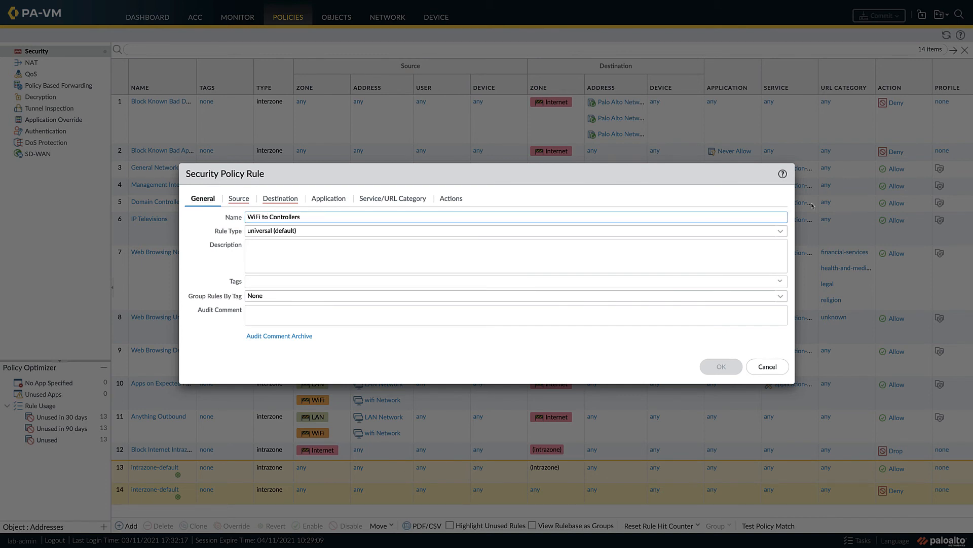
click(781, 231)
click(503, 269)
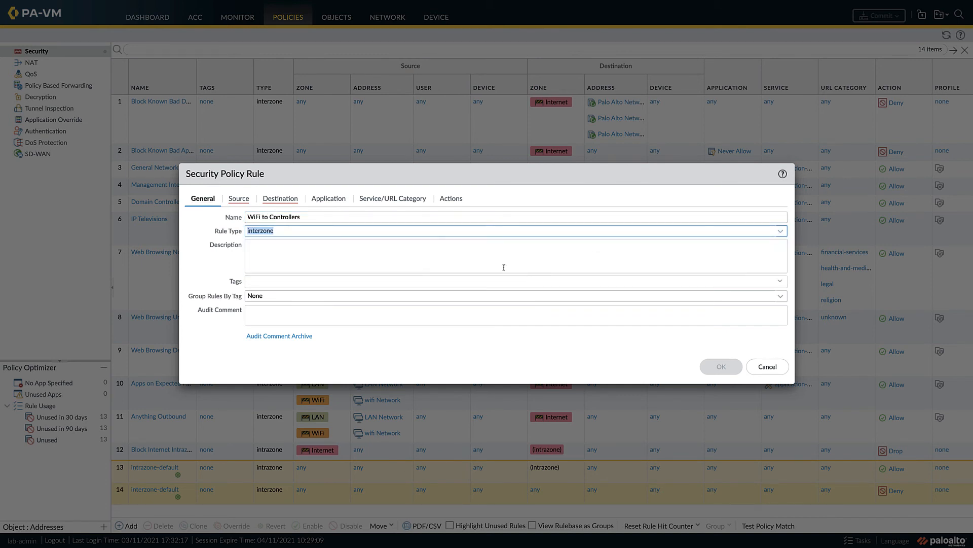
Step: Set the WiFi to Controllers rule's source zone to WiFi and source address to wifi Network
click(236, 199)
click(199, 340)
click(217, 283)
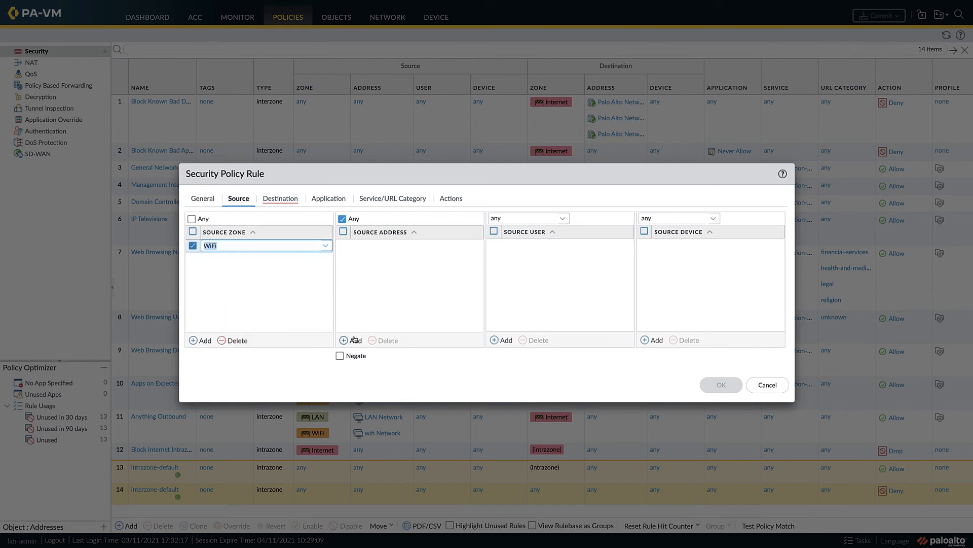
click(355, 339)
click(377, 341)
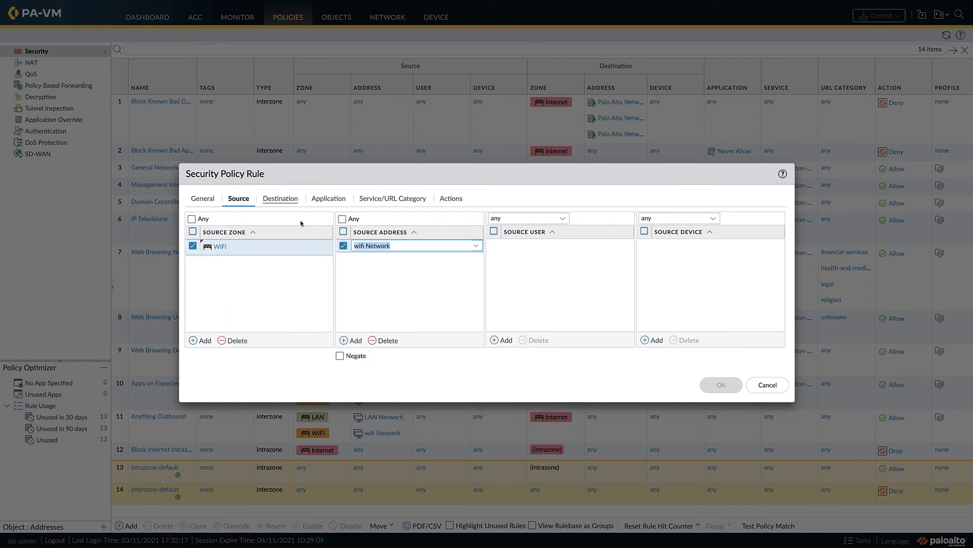
Step: Set the WiFi to Controllers rule's destination zone to LAN and destination address to the DC Dynamic group
click(281, 198)
click(201, 340)
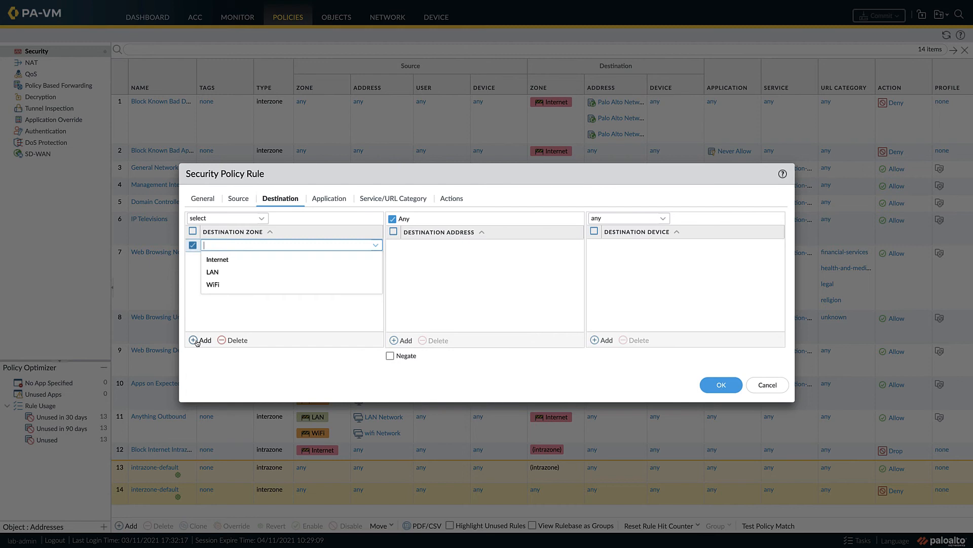
click(220, 277)
click(400, 341)
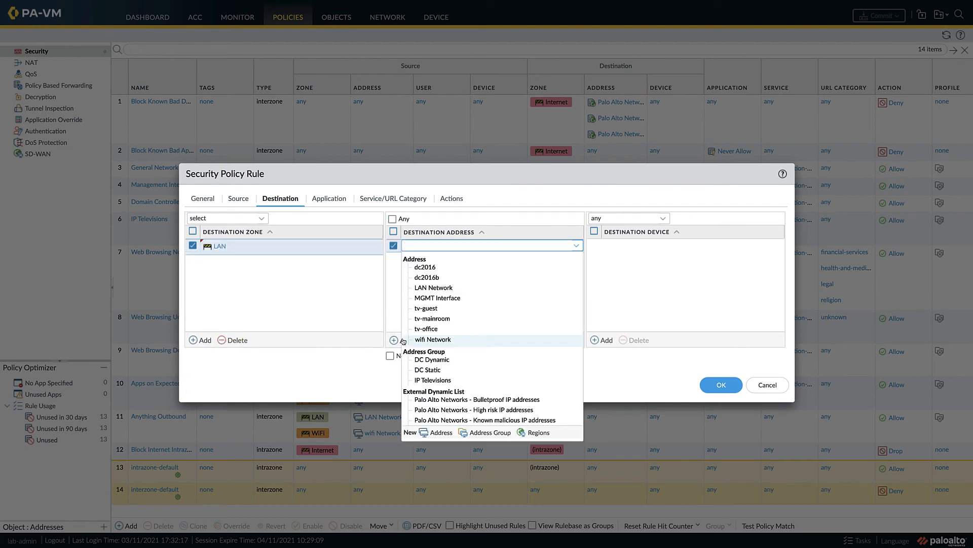
click(433, 359)
Step: Set the WiFi to Controllers rule's log forwarding to default-forward, keeping the default application and service settings, and save the rule
click(332, 200)
click(385, 201)
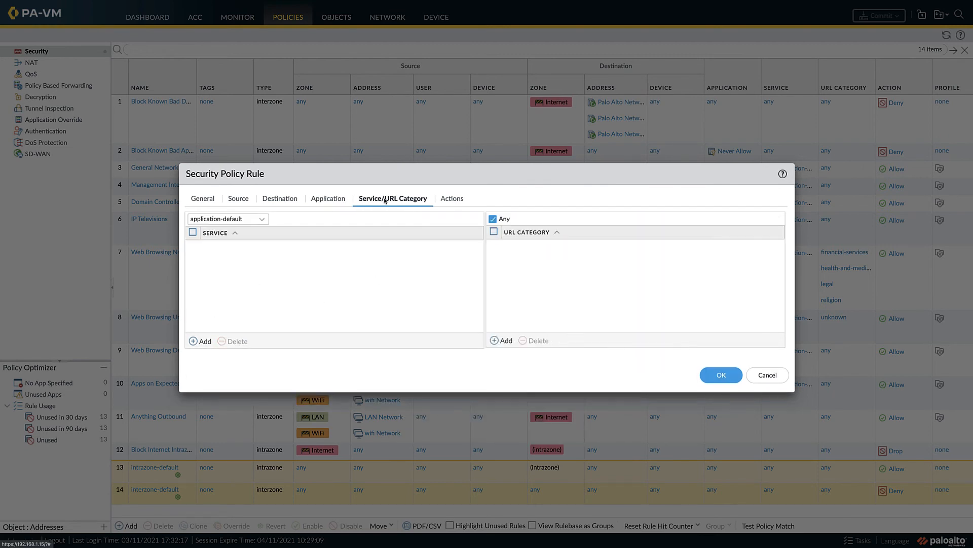
click(448, 201)
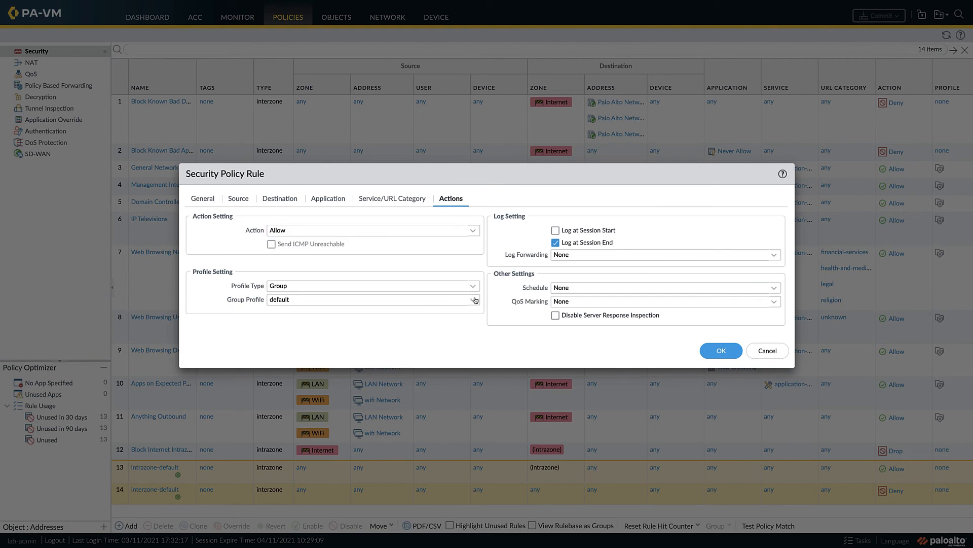
click(781, 257)
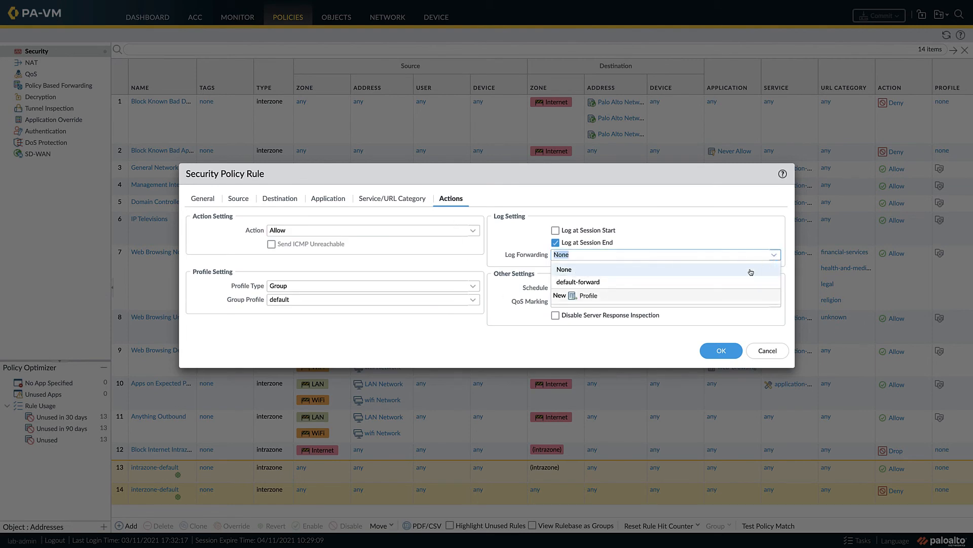
click(714, 281)
click(722, 350)
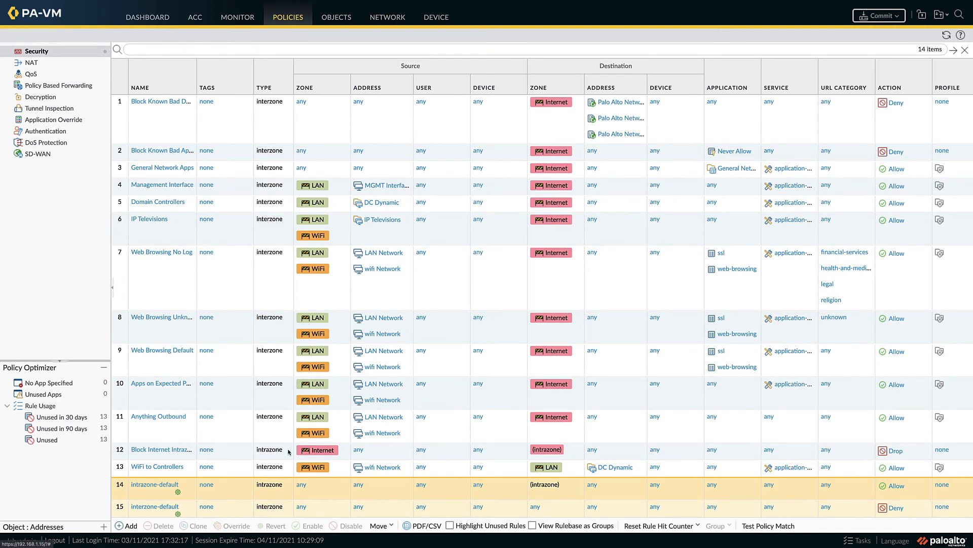
Step: Clone the WiFi to Controllers rule directly after itself and rename the copy WiFi to LAN
click(259, 472)
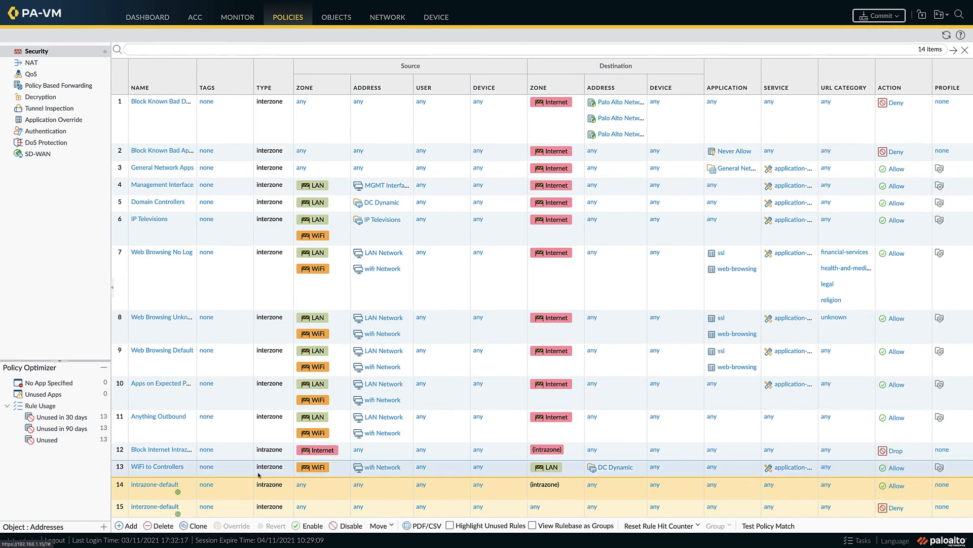
click(195, 526)
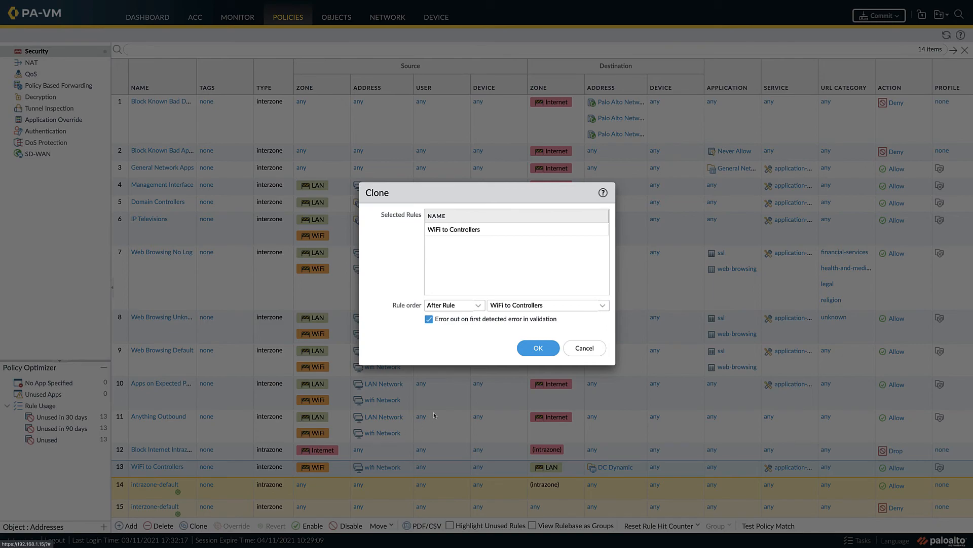
click(539, 348)
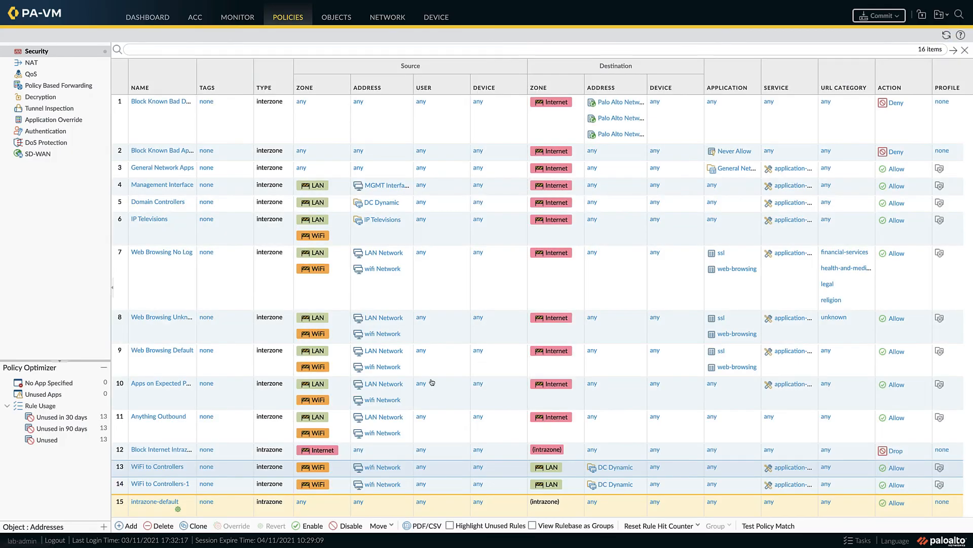
click(175, 484)
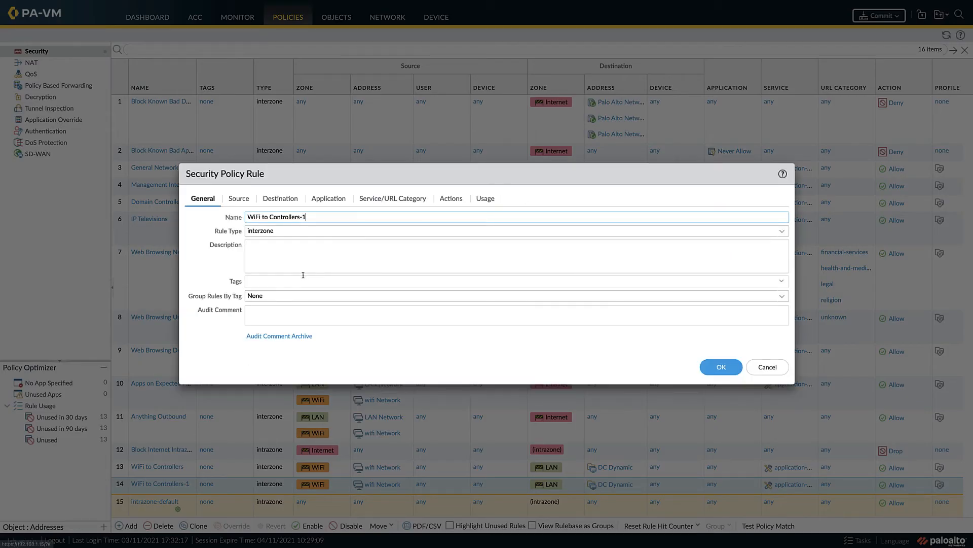
drag(271, 217, 303, 217)
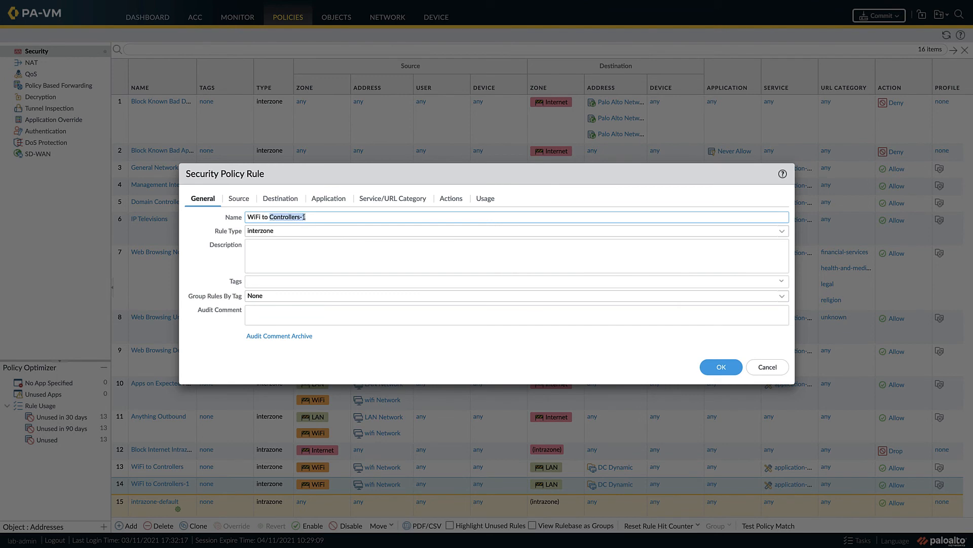
text(LAN)
Step: Replace the WiFi to LAN rule's destination address with LAN Network and save the rule
click(283, 198)
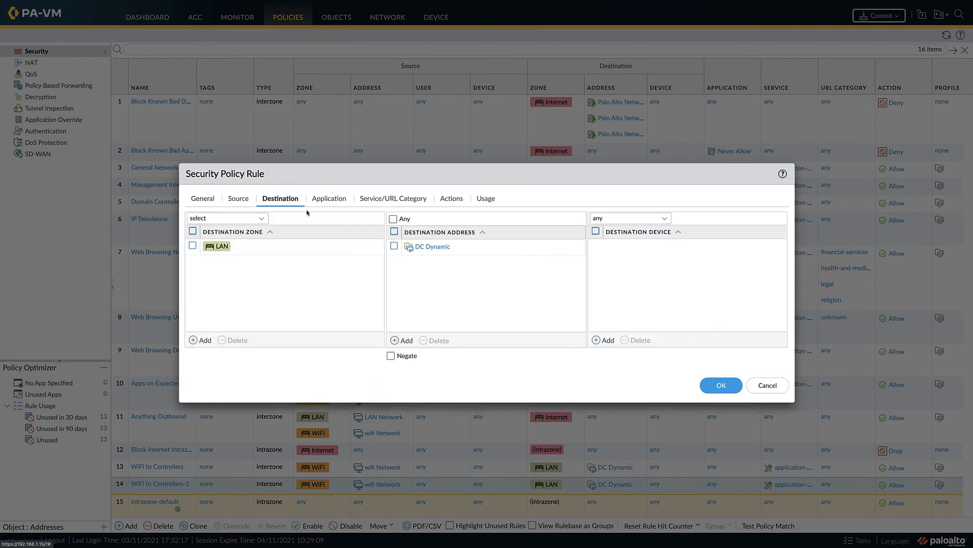
click(423, 246)
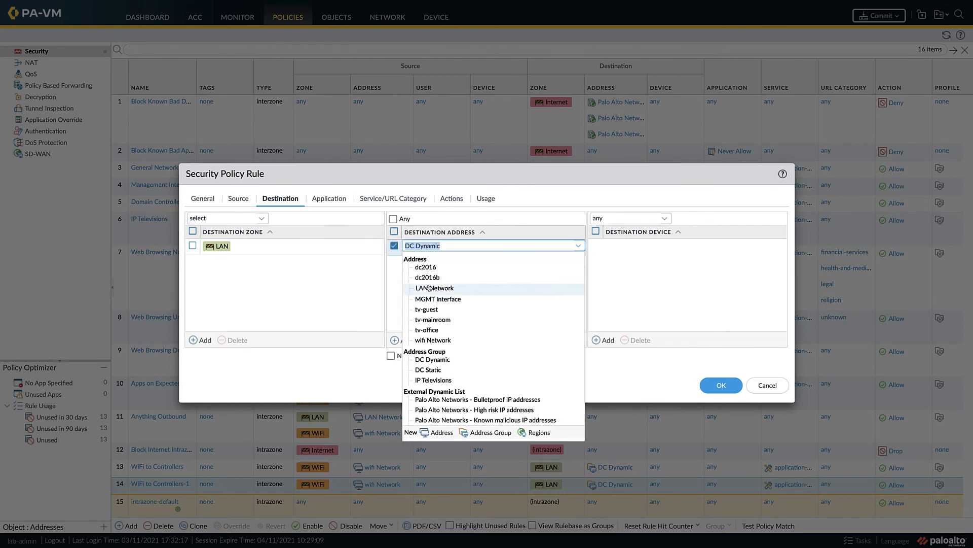
click(430, 287)
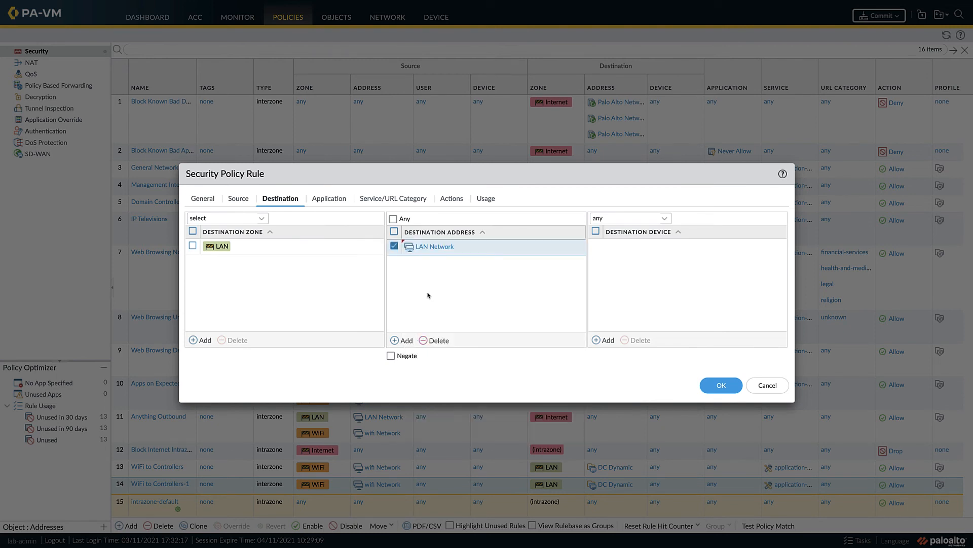
click(711, 385)
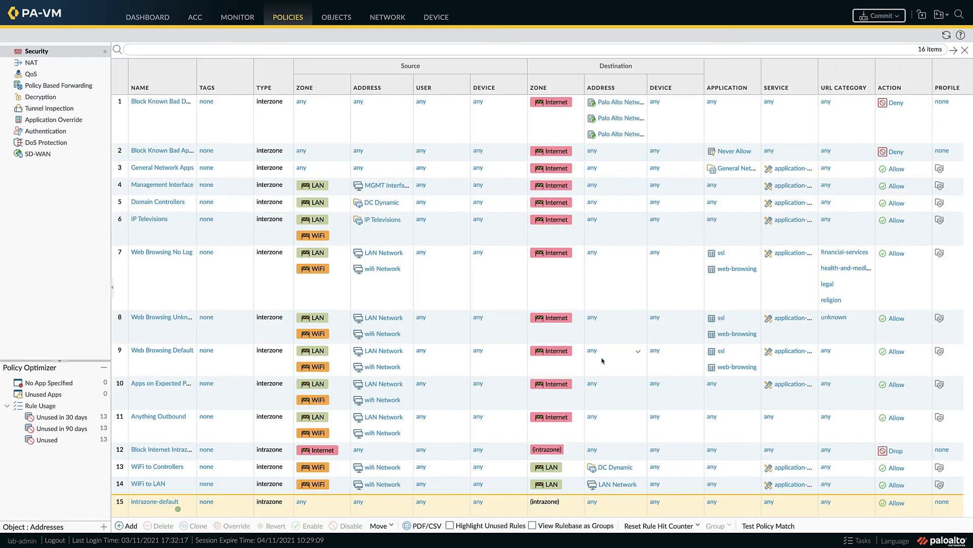
Step: Add a security policy rule named LAN to WiFi with rule type interzone
scroll(602, 360, down, 1)
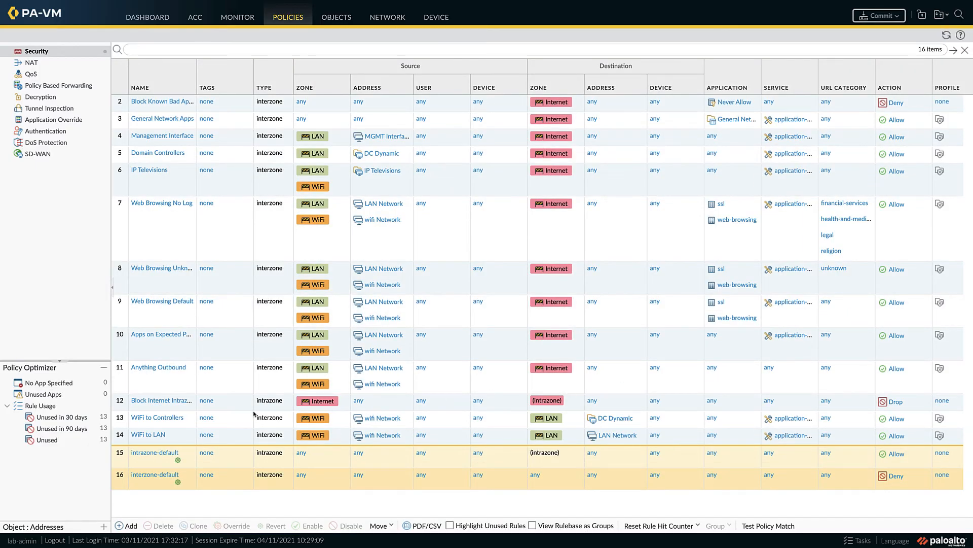
click(127, 525)
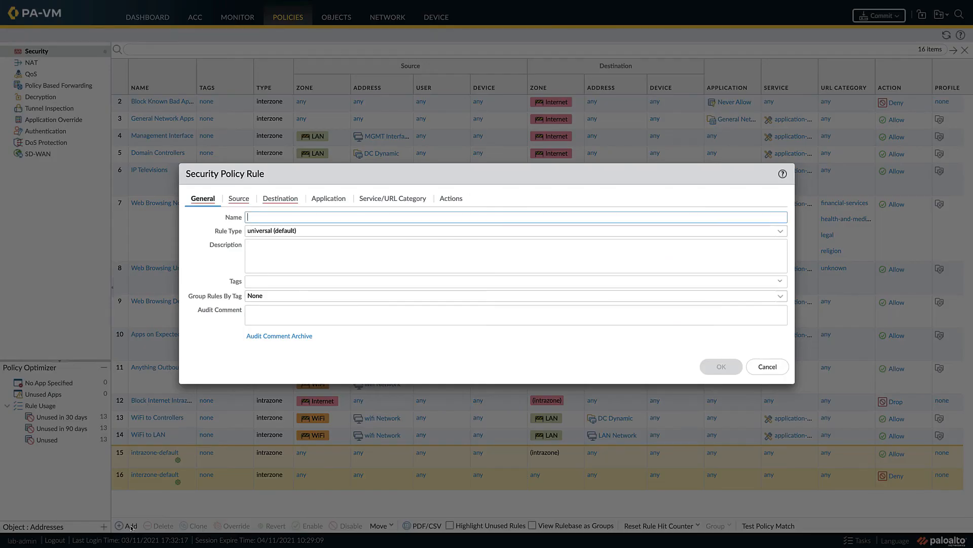
text(LAN to WiFi)
click(780, 230)
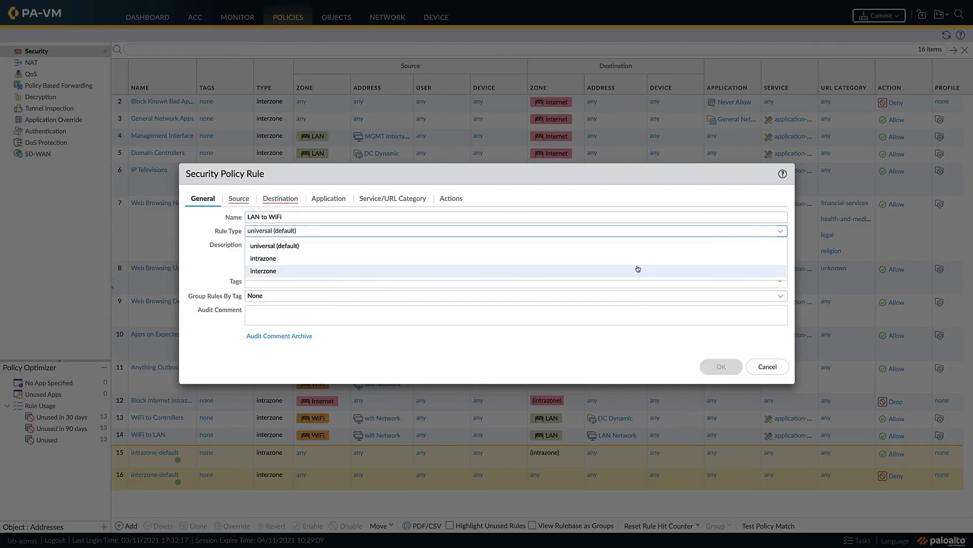
click(504, 245)
Step: Set the LAN to WiFi rule's source zone to LAN and source address to LAN Network
click(239, 199)
click(205, 340)
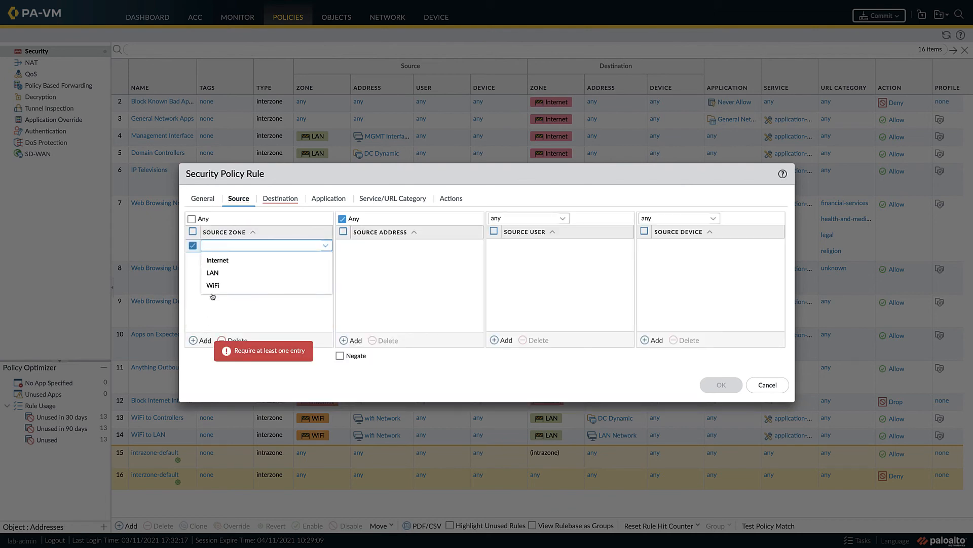
click(243, 274)
click(353, 339)
click(381, 291)
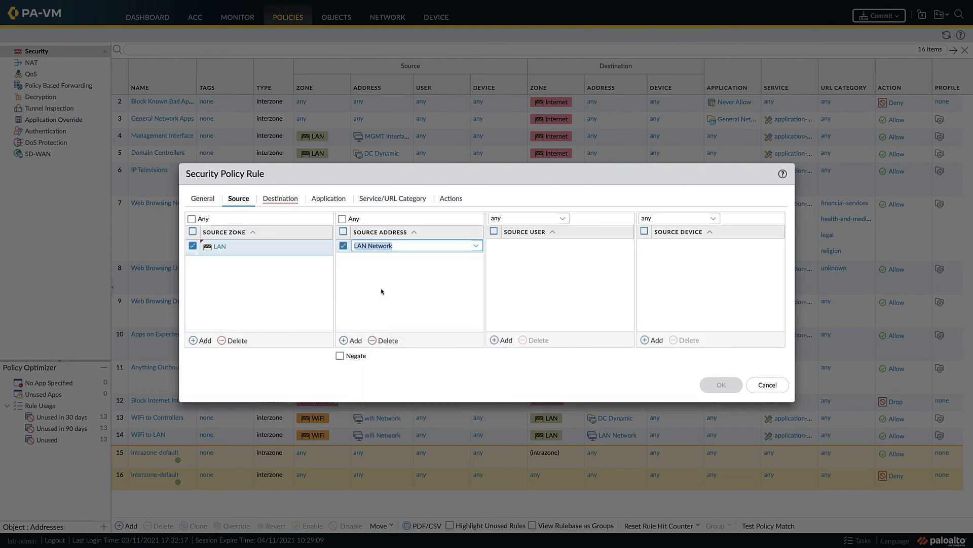
Step: Set the LAN to WiFi rule's destination zone to WiFi and destination address to wifi Network
click(280, 199)
click(204, 340)
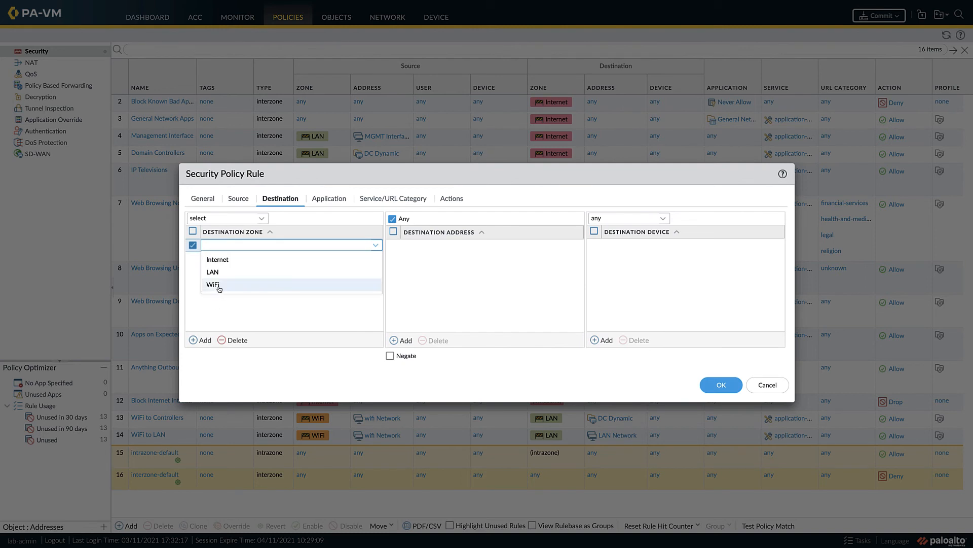
click(217, 285)
click(393, 340)
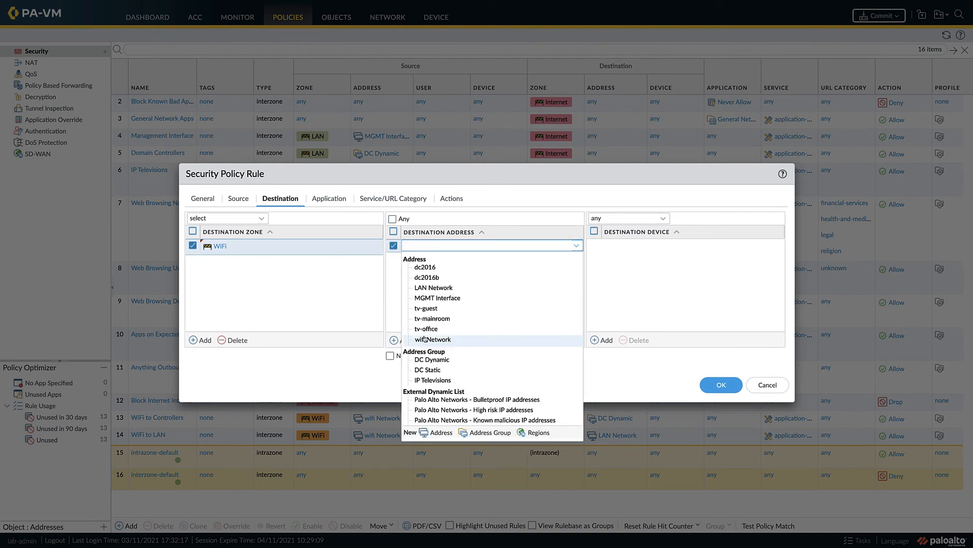
click(421, 337)
Step: Set the LAN to WiFi rule's log forwarding to default-forward, keeping the default application and service settings, and save the rule
click(329, 199)
click(378, 199)
click(450, 199)
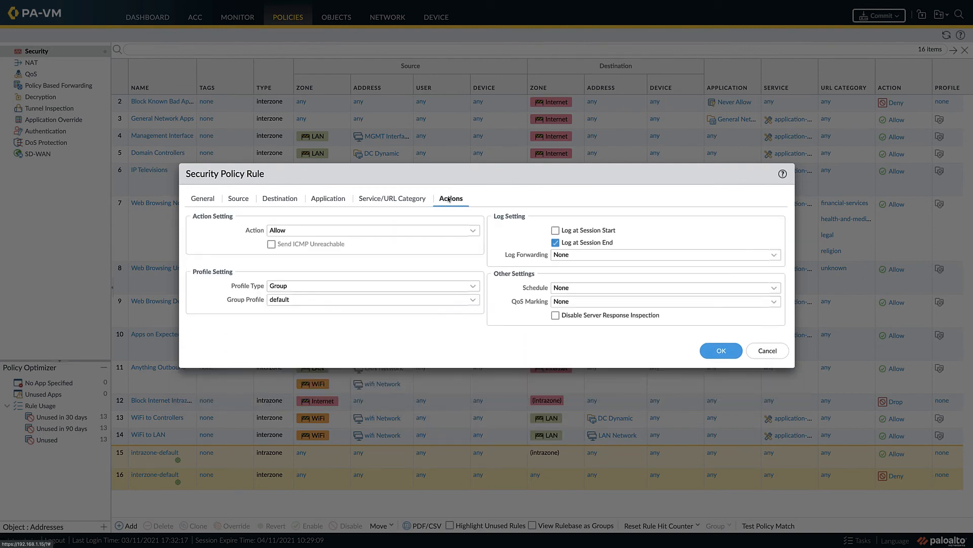
click(774, 254)
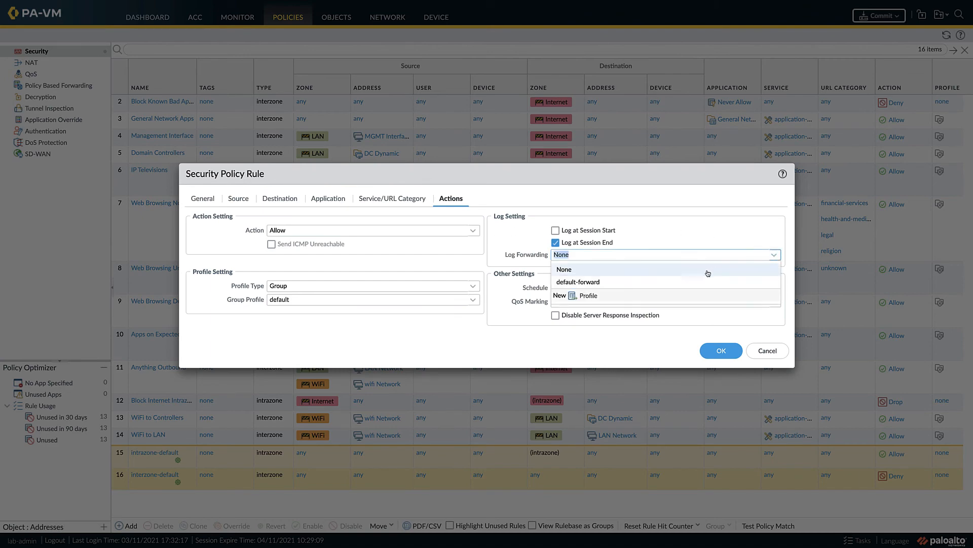
click(689, 280)
click(722, 351)
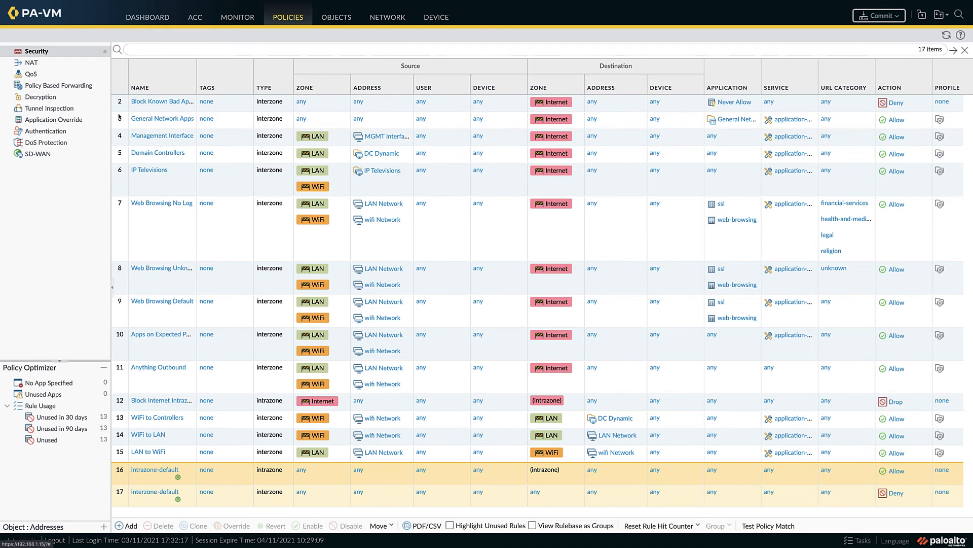
Step: Add a NAT policy rule named Default Outbound
click(32, 63)
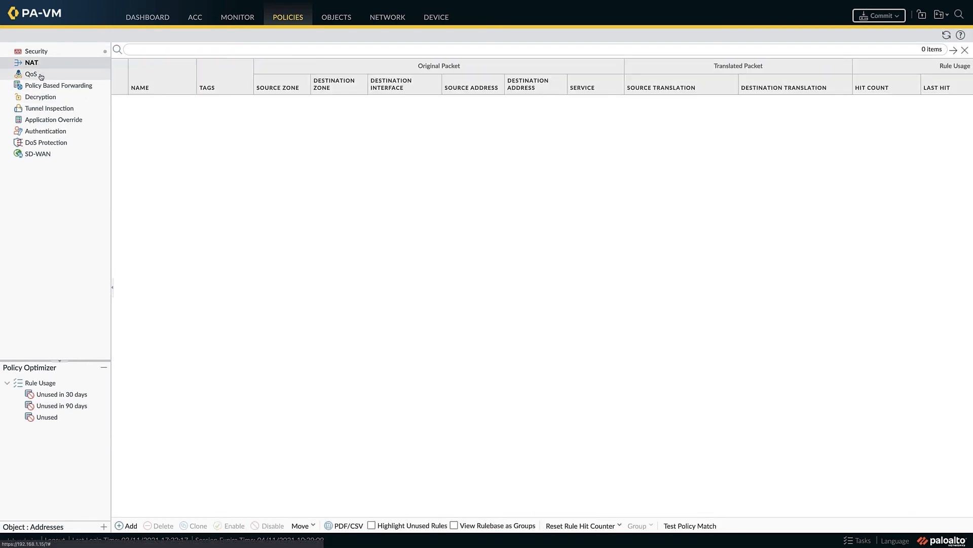
click(129, 525)
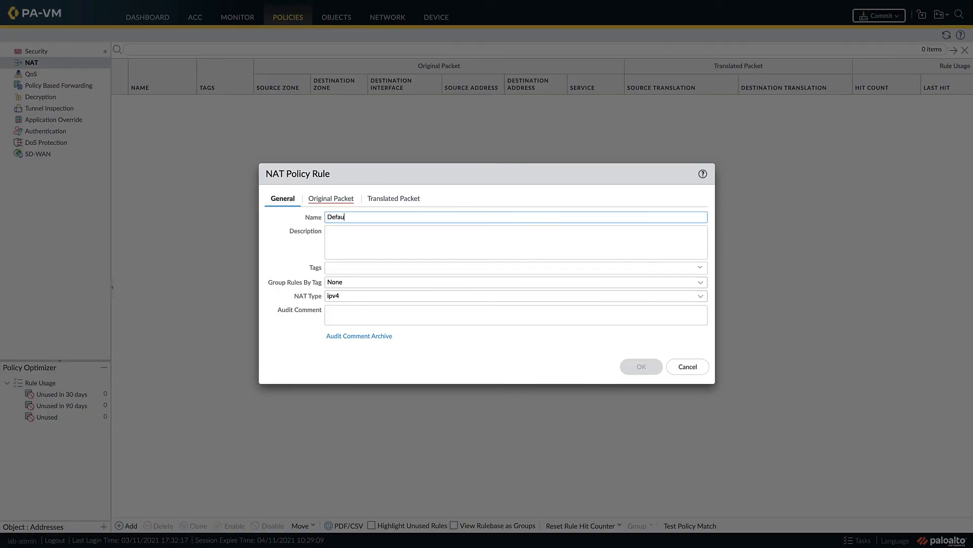
text(Default Outbo)
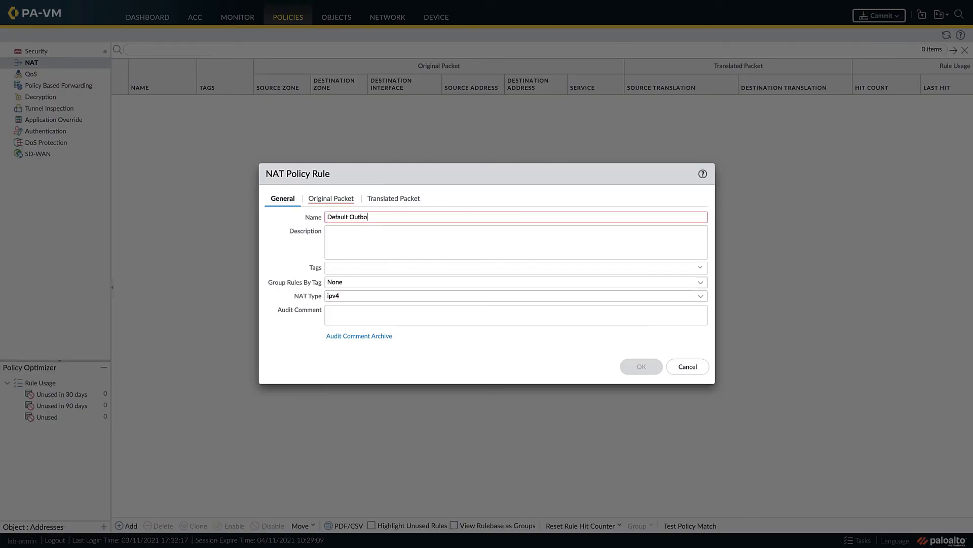
text(und)
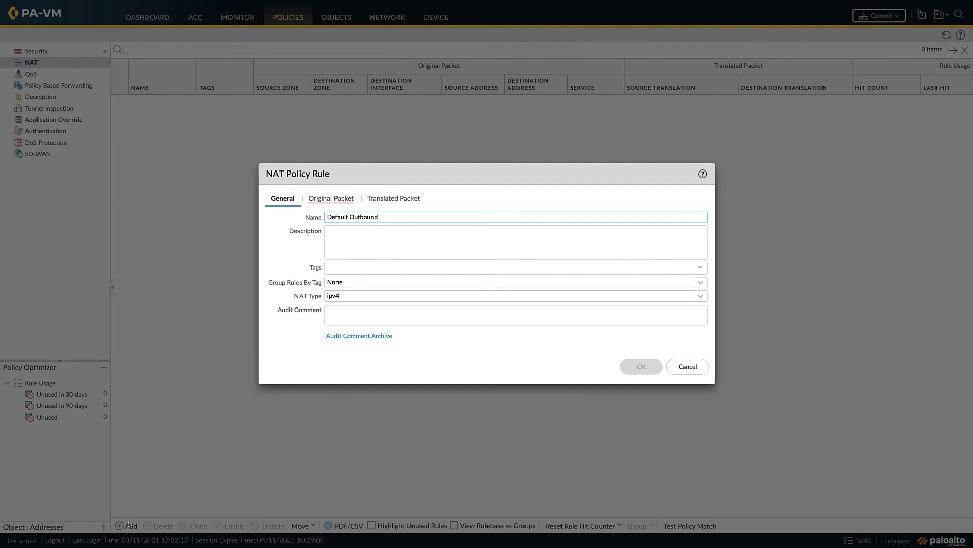
Step: Set the Default Outbound NAT rule's original packet source zones to LAN and WiFi
click(329, 201)
click(288, 340)
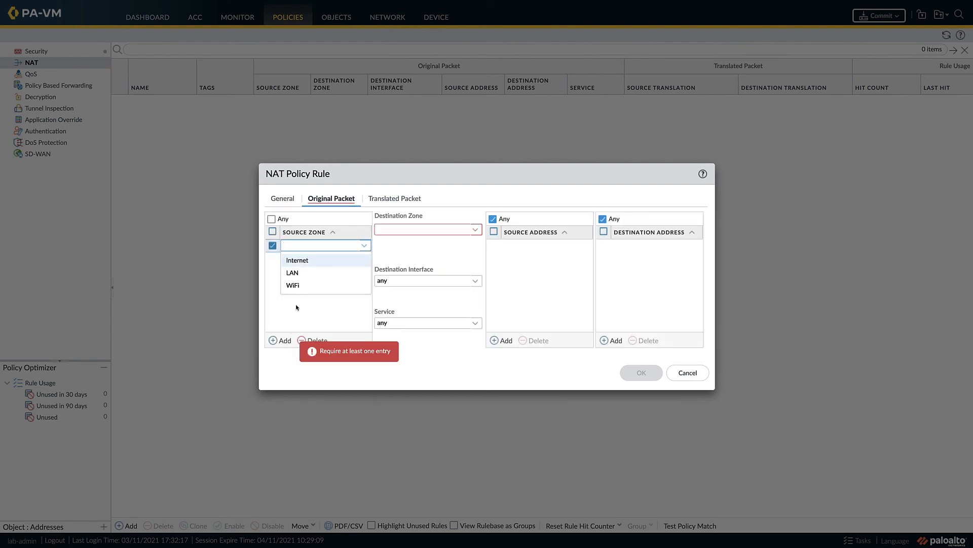
click(298, 278)
click(283, 341)
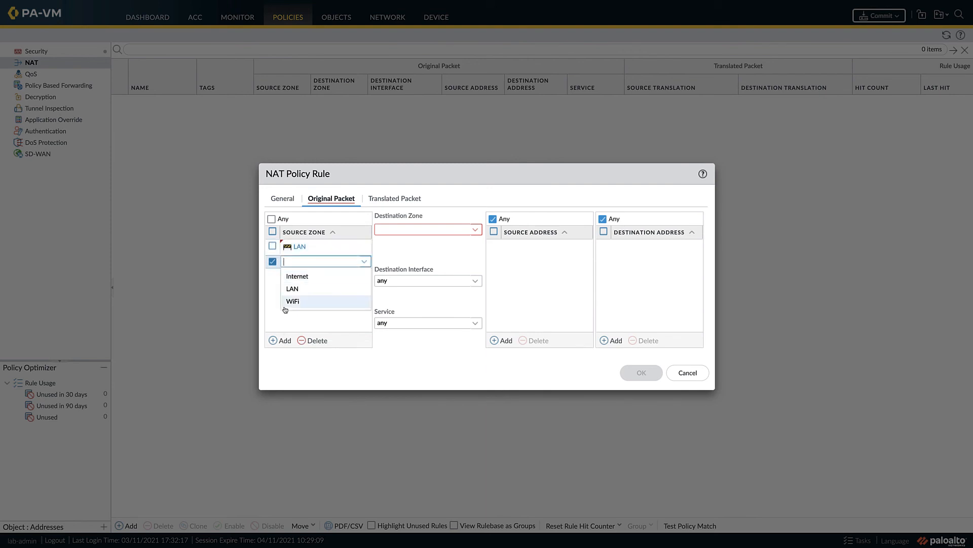
click(286, 304)
Step: Set the NAT rule's destination zone to Internet and its destination interface to ethernet1/1
click(464, 230)
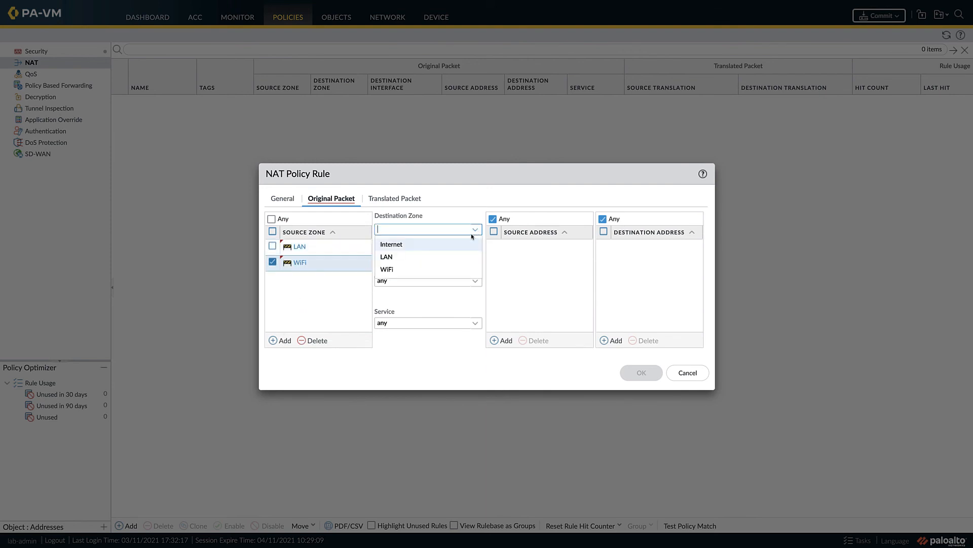
click(452, 245)
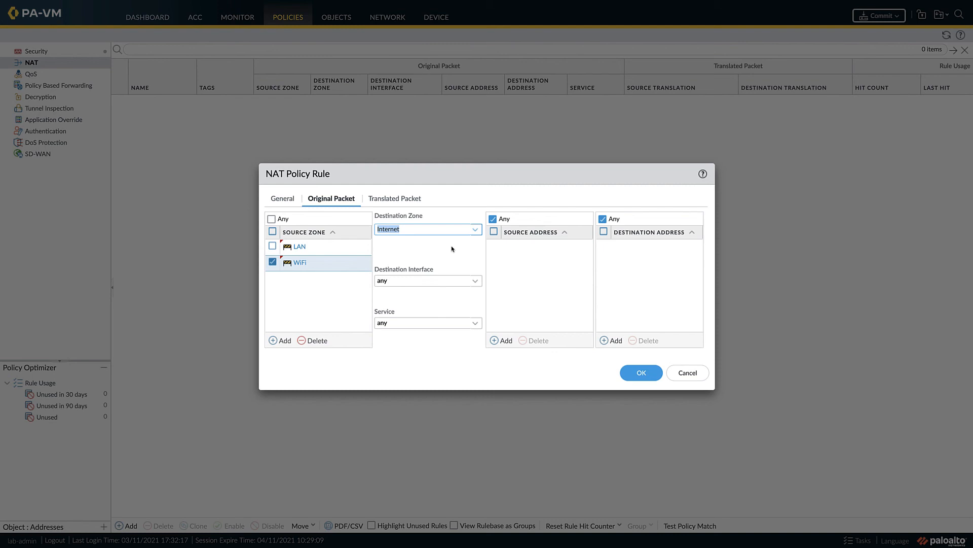
click(475, 280)
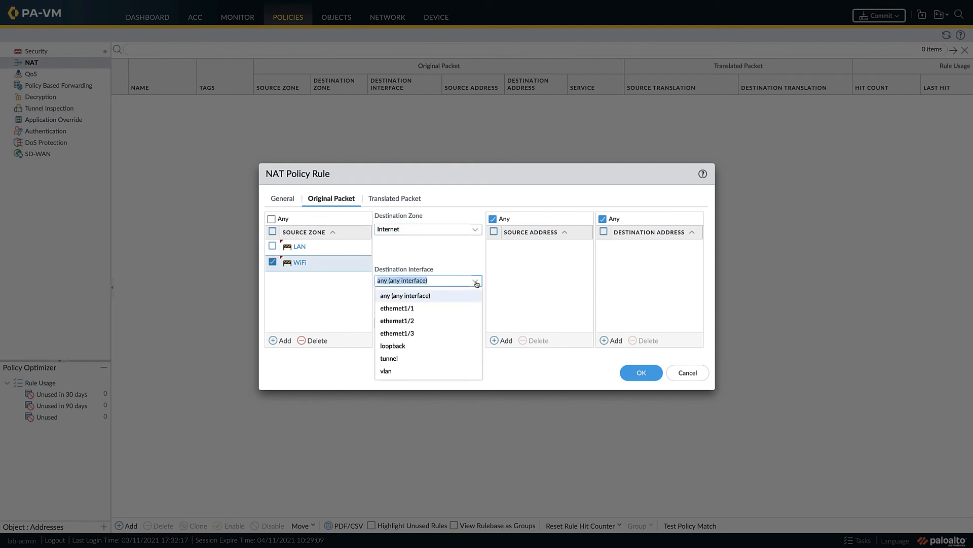
click(442, 309)
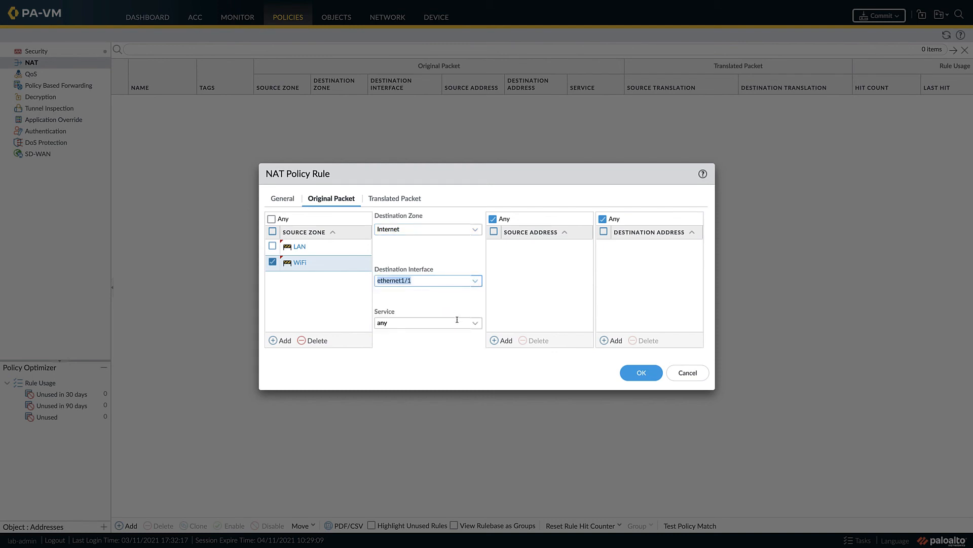
Step: Add LAN Network and wifi Network as the NAT rule's source addresses
click(499, 341)
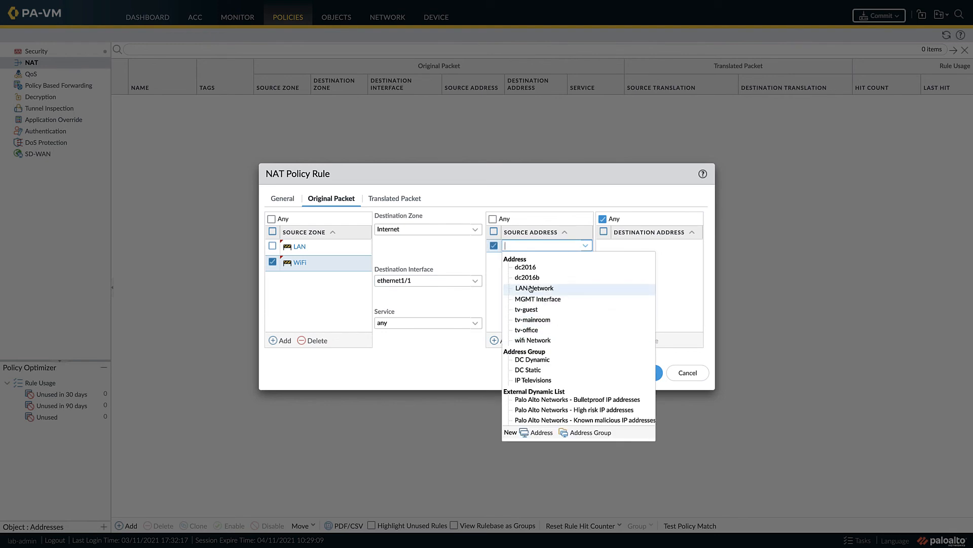
click(531, 289)
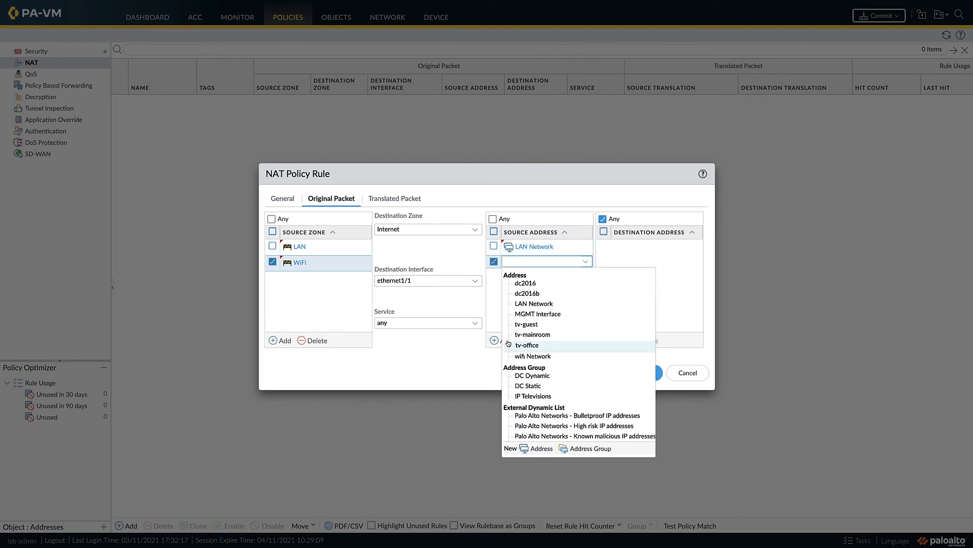
click(524, 356)
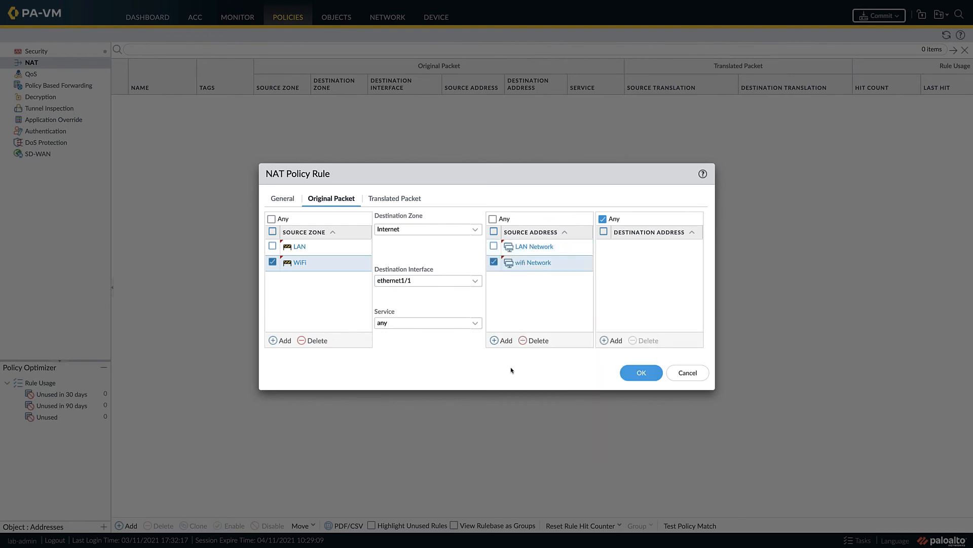
Step: Set the NAT rule's source address translation to Dynamic IP And Port with address type Interface Address
click(385, 202)
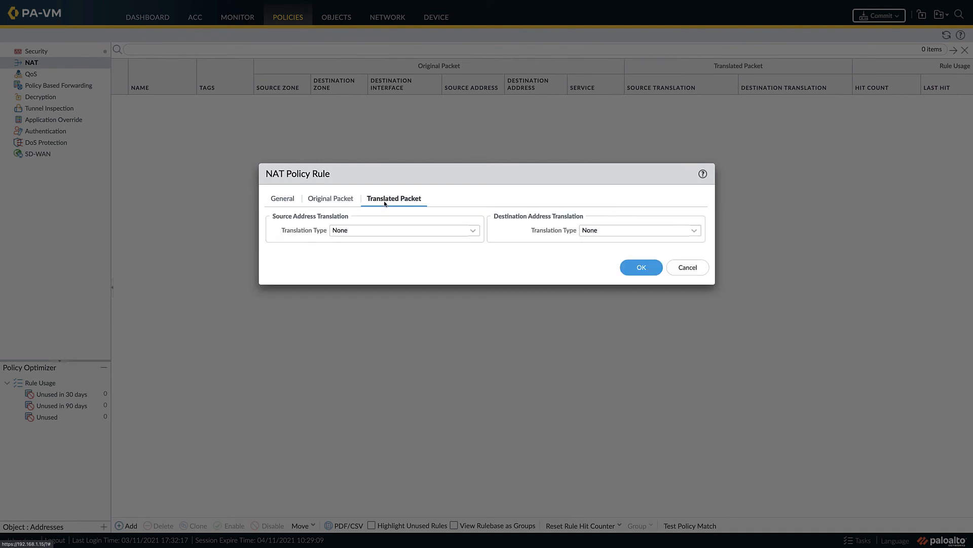
click(473, 232)
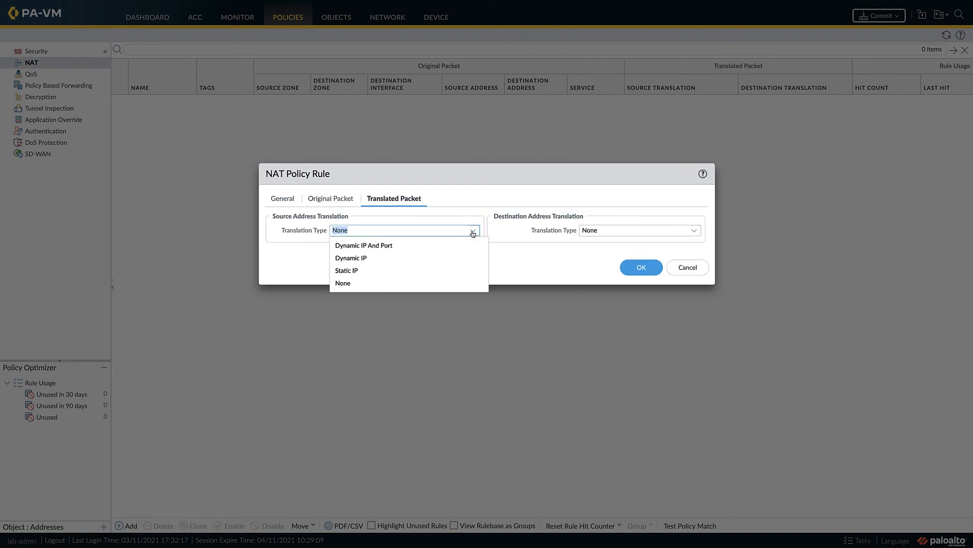
click(441, 245)
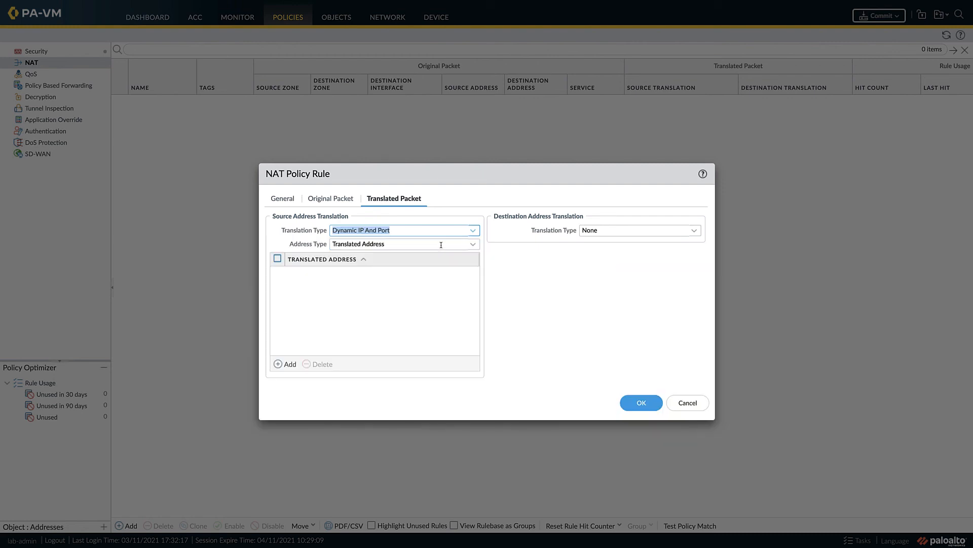
click(472, 245)
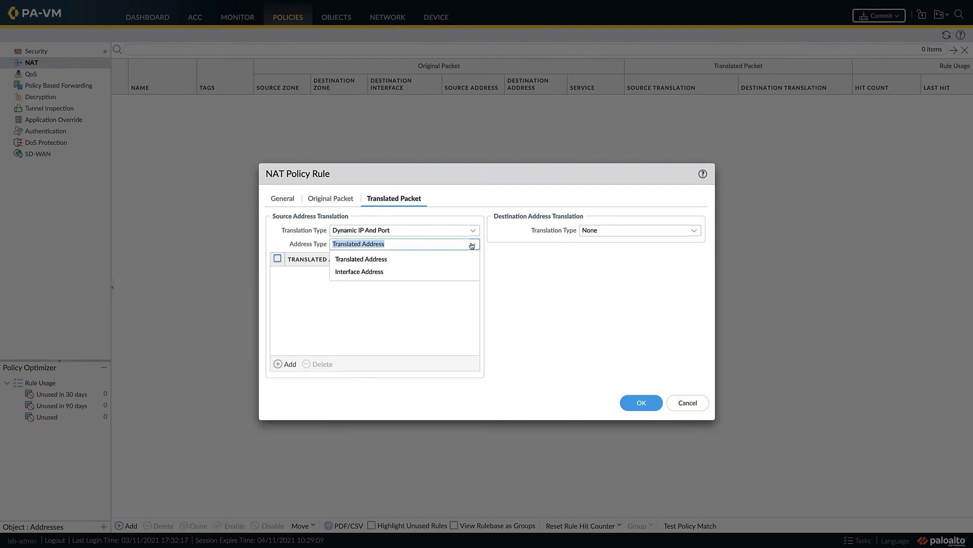
click(413, 272)
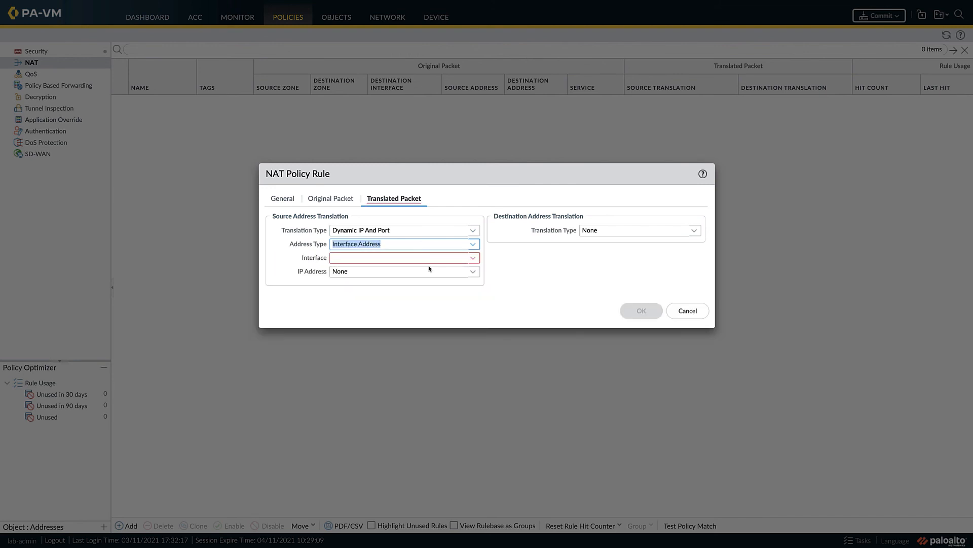
Step: Use interface ethernet1/1 with IP address 96.67.116.89/29 for the source translation, and save the NAT rule
click(470, 259)
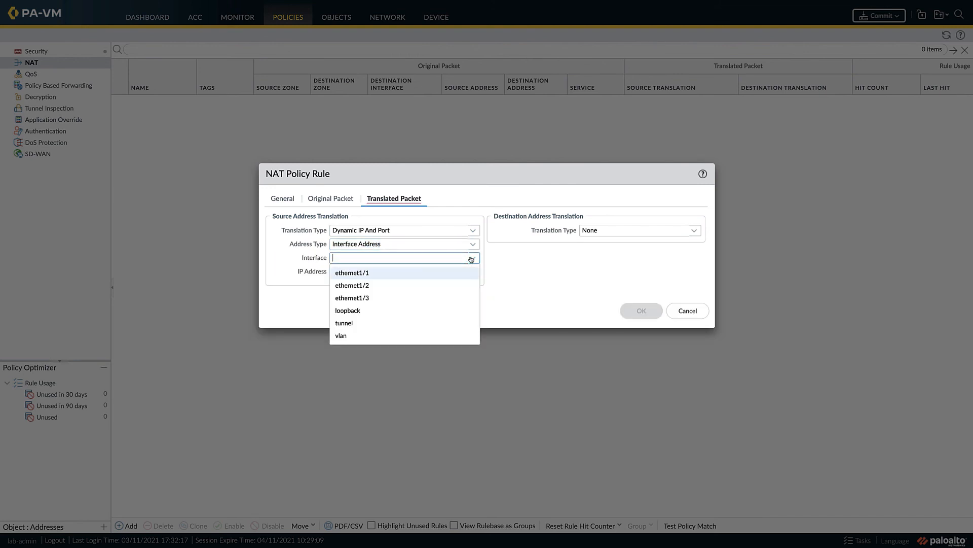
click(419, 272)
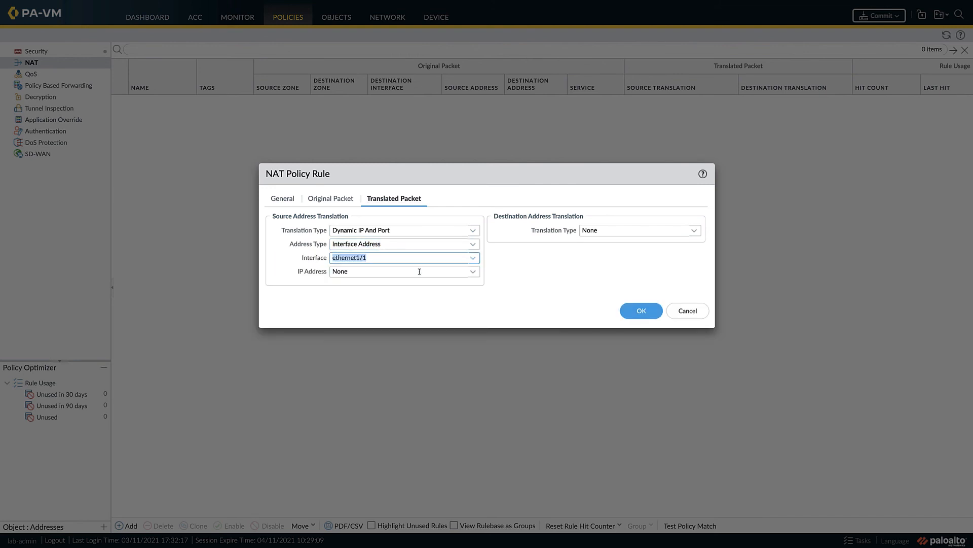
click(473, 273)
click(428, 298)
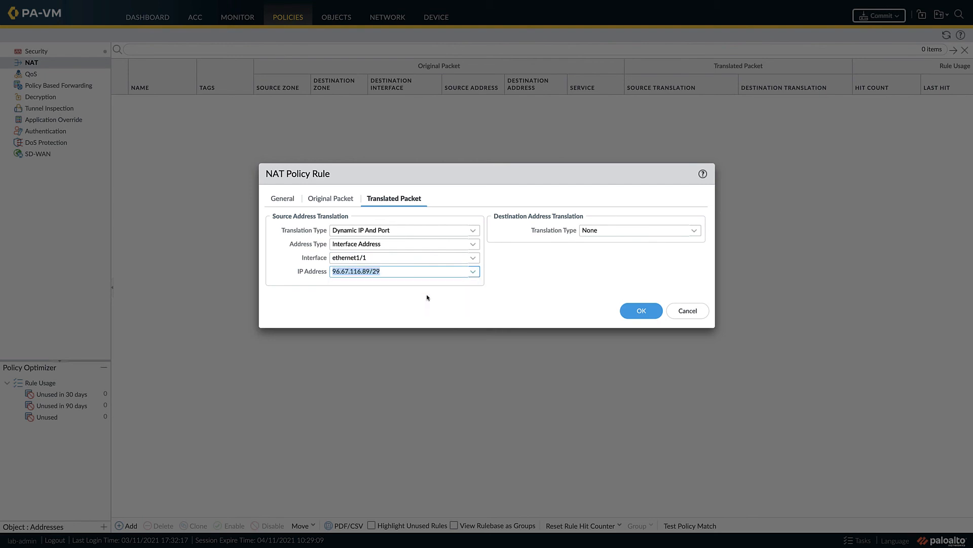
click(631, 313)
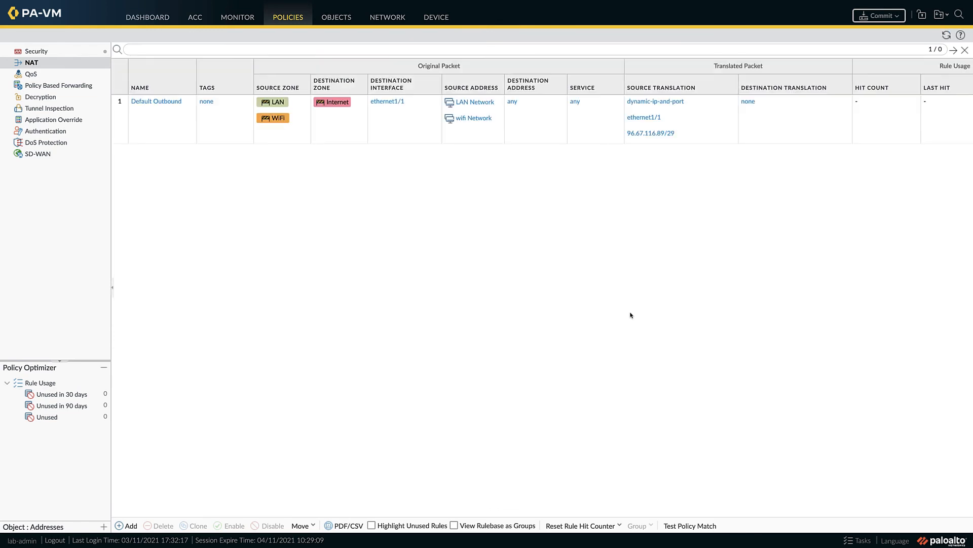
Step: Commit all pending configuration changes to the firewall and dismiss the commit status
click(882, 16)
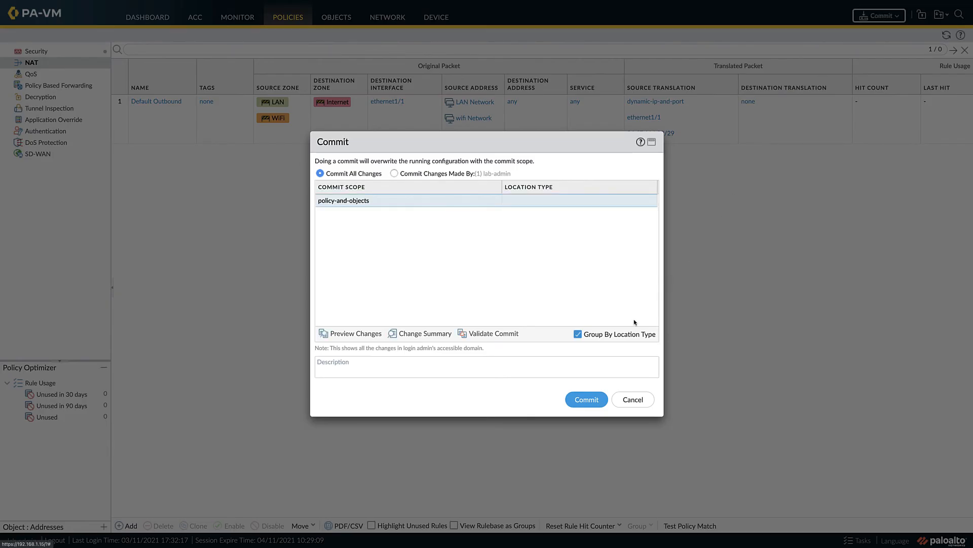
click(586, 399)
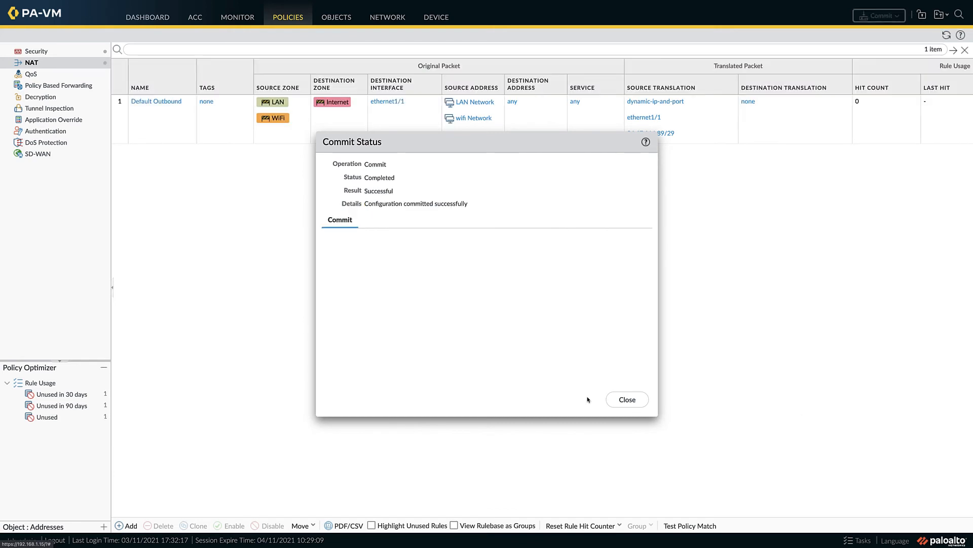
click(627, 399)
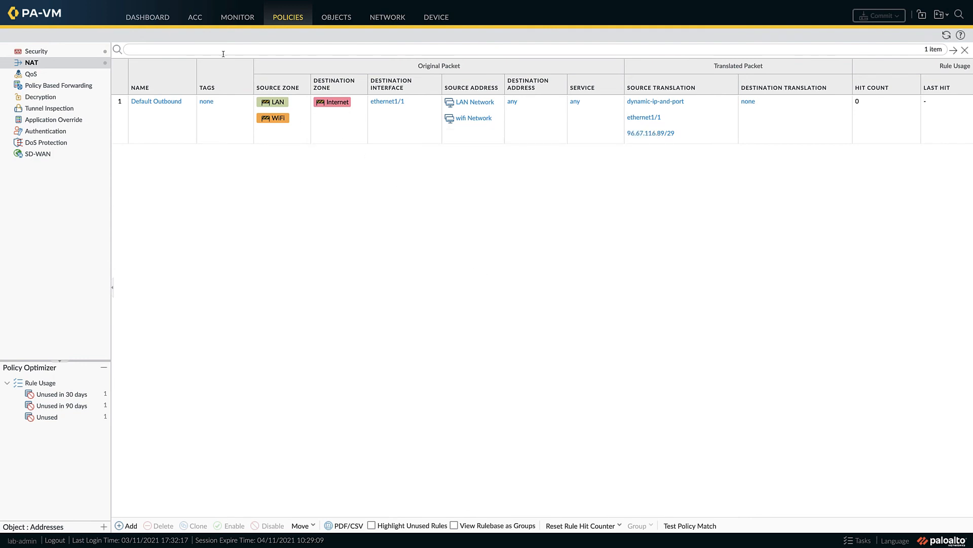
Step: Add the Interfaces system widget to the dashboard
click(168, 19)
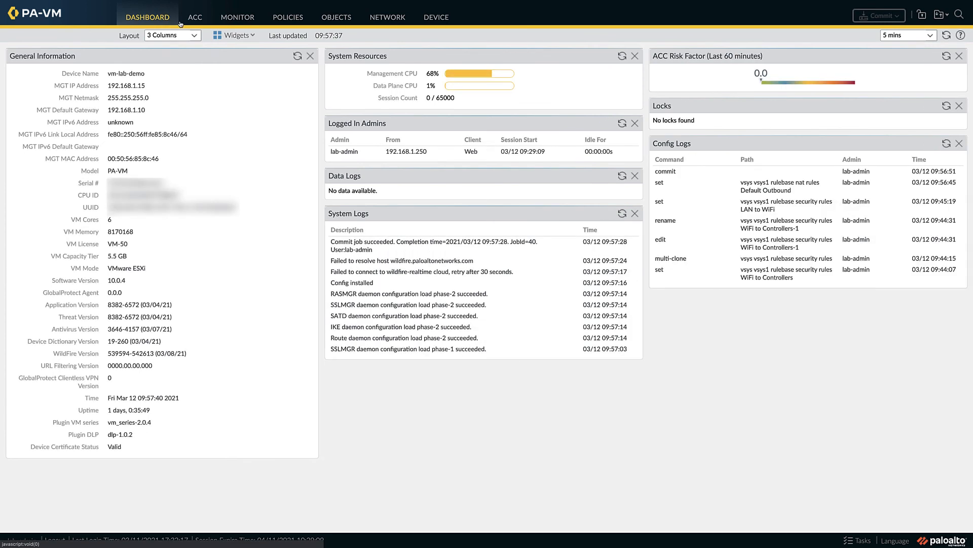
click(236, 37)
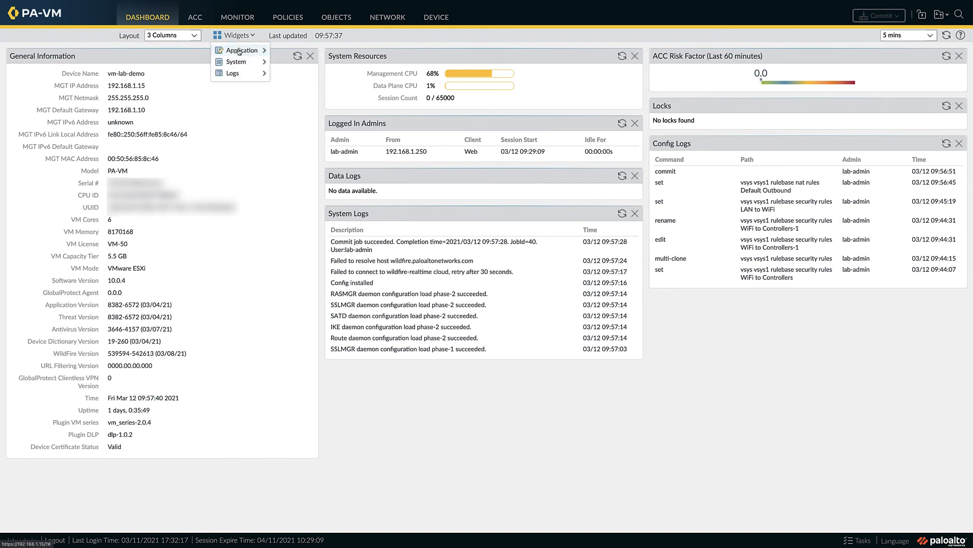
mouse_move(237, 64)
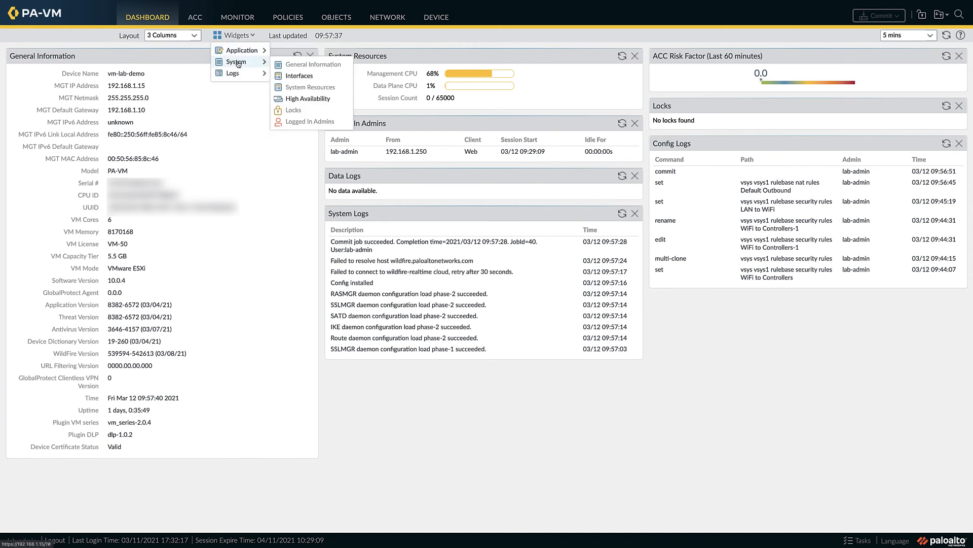
click(289, 77)
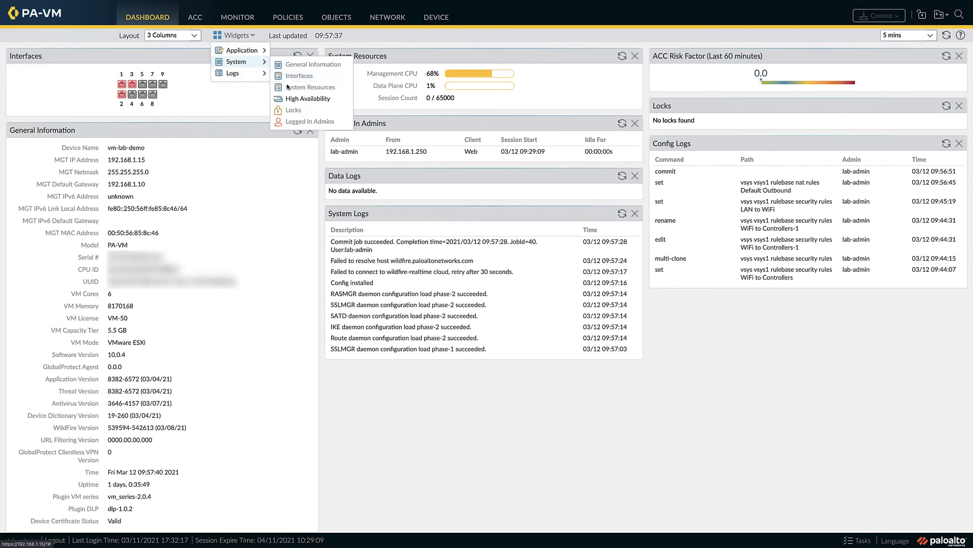
click(278, 213)
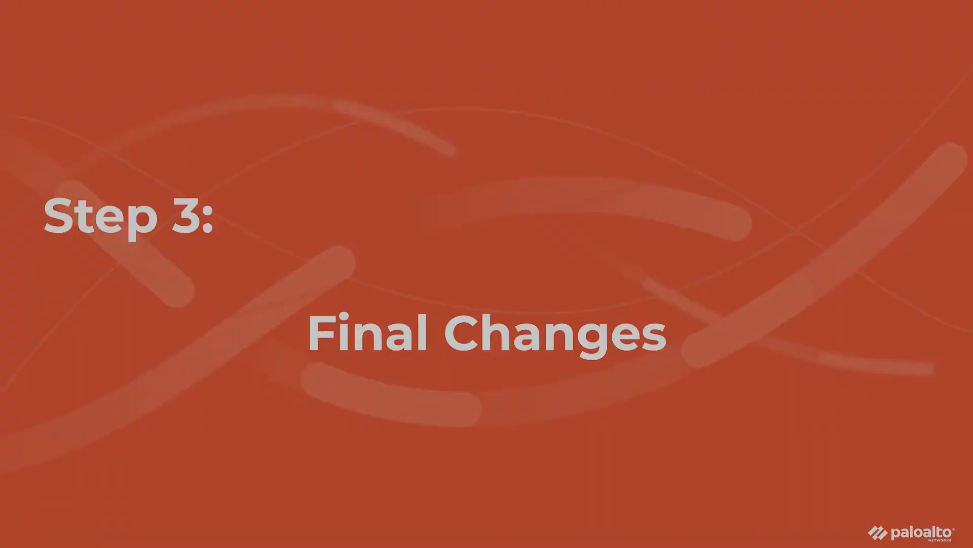
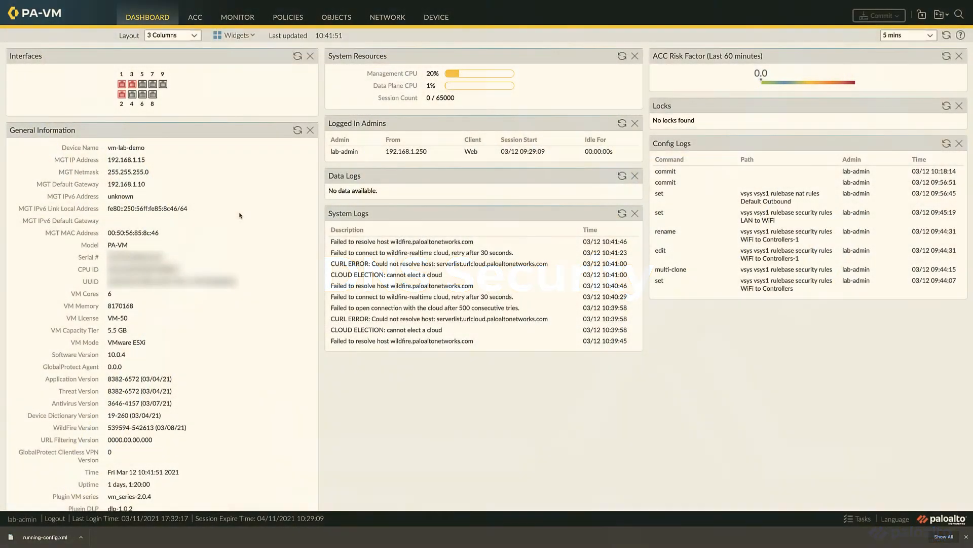
Step: In the default-with-pcap Anti-Spyware profile's DNS policies, set packet capture for Command and Control Domains to extended-capture
click(435, 20)
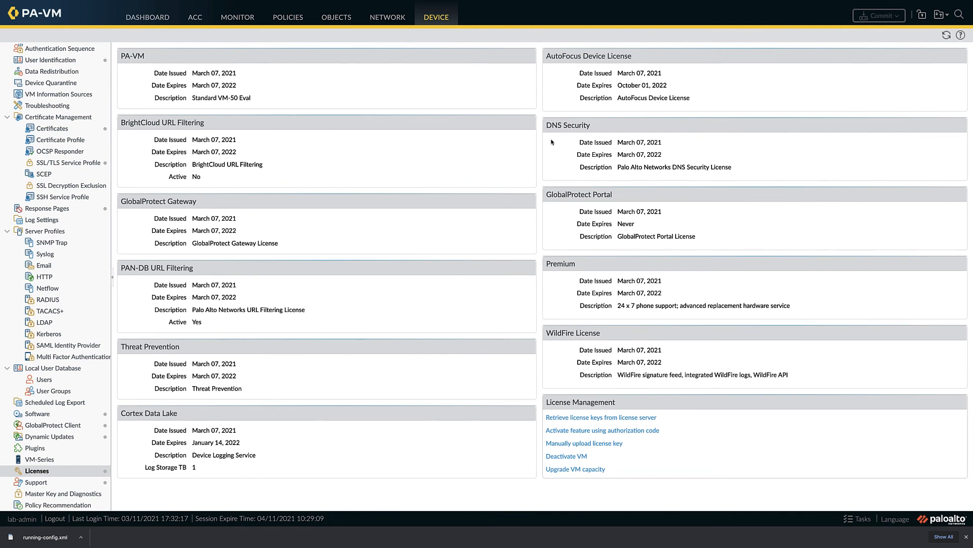
click(339, 21)
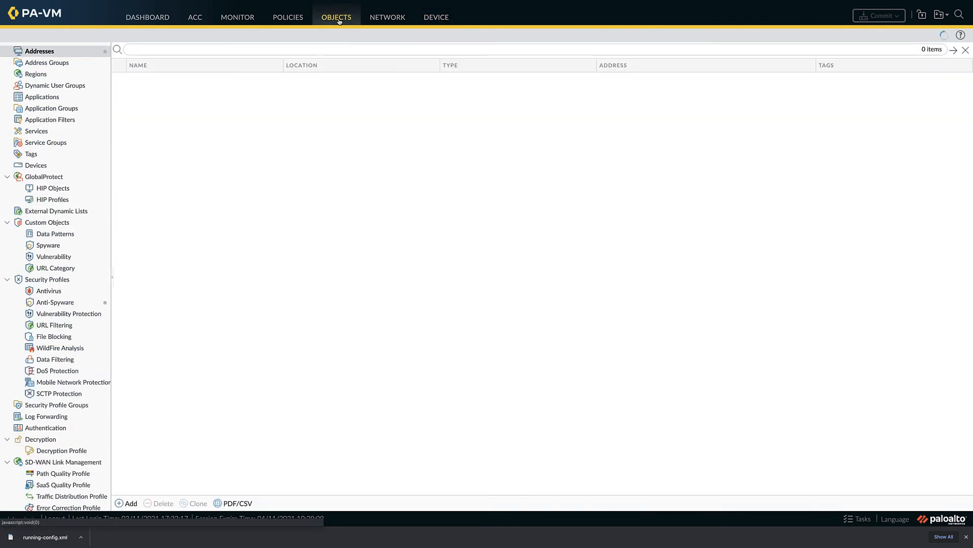
click(53, 303)
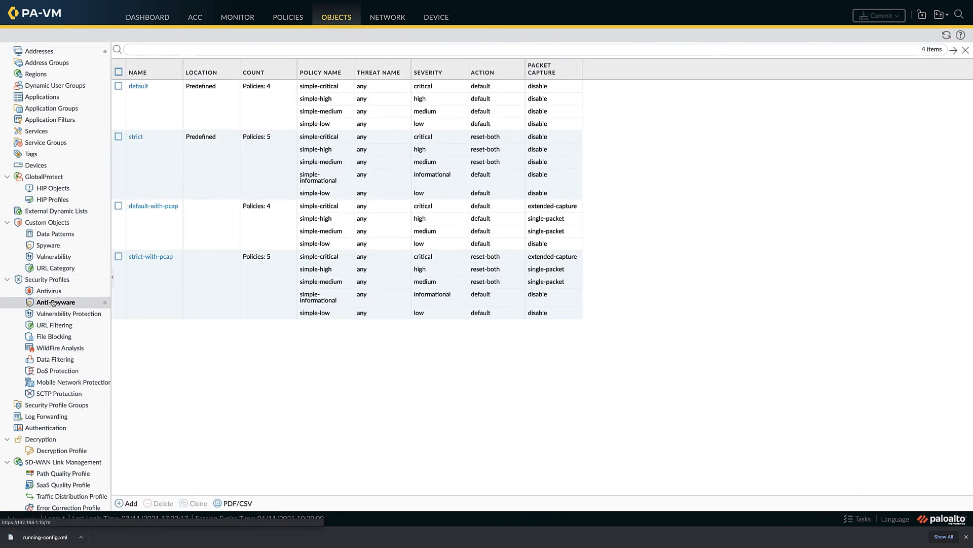
click(145, 207)
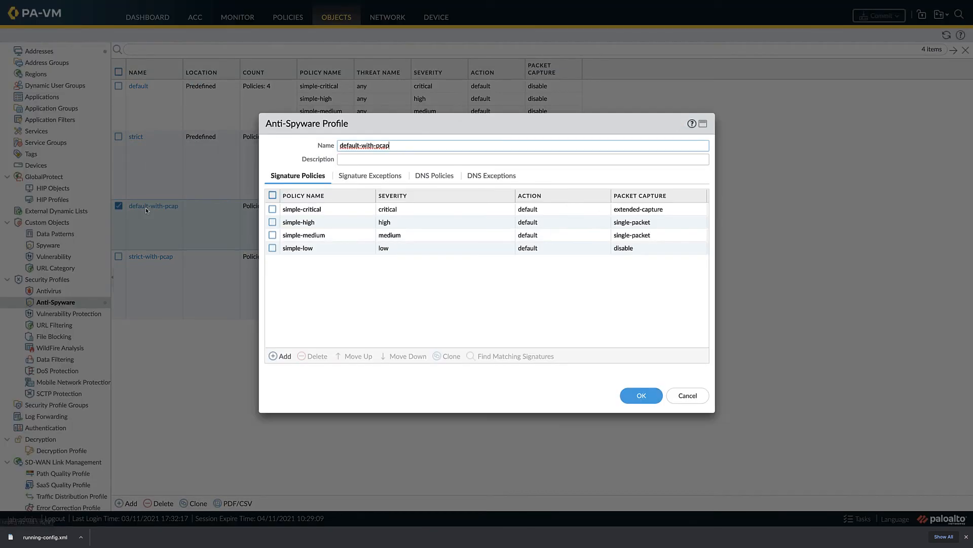
click(427, 176)
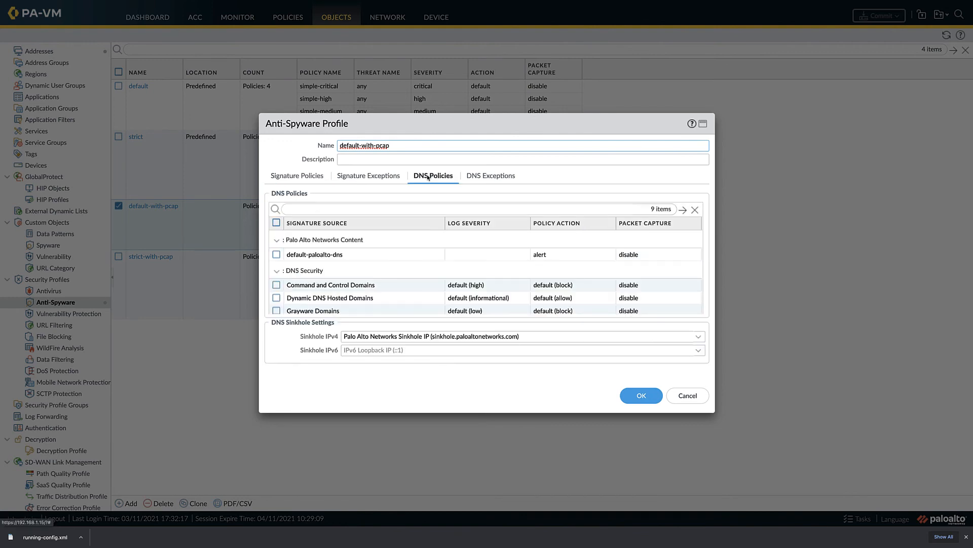
scroll(631, 254, down, 3)
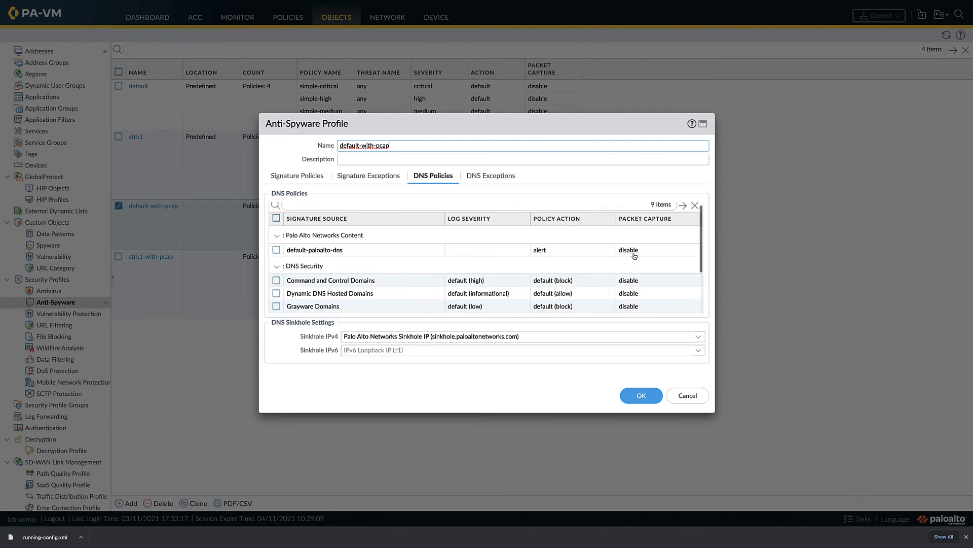
click(631, 214)
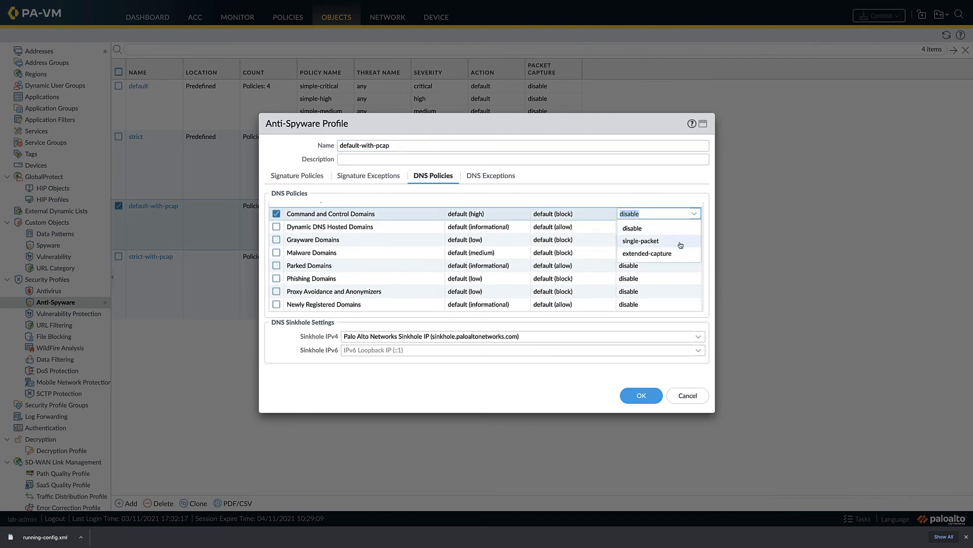
click(677, 252)
Step: Set packet capture to single-packet for Grayware, Malware, Phishing, and Proxy Avoidance and Anonymizers domains, and save the default-with-pcap profile
click(698, 240)
click(659, 267)
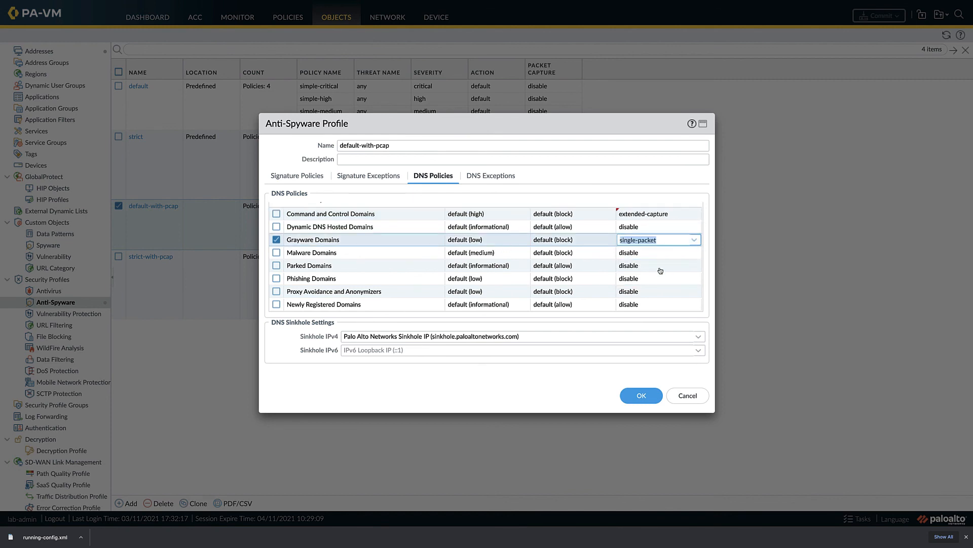
click(686, 252)
click(644, 279)
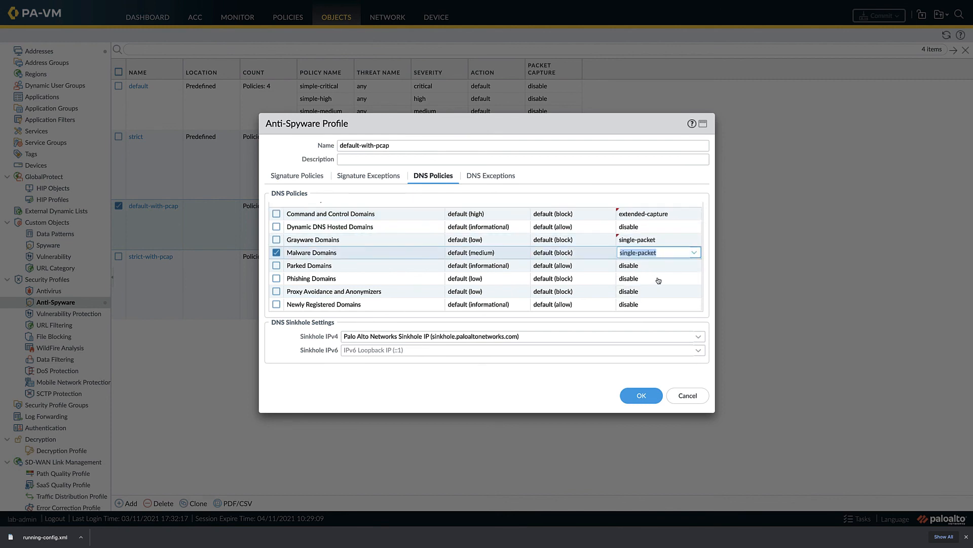
click(659, 280)
click(652, 298)
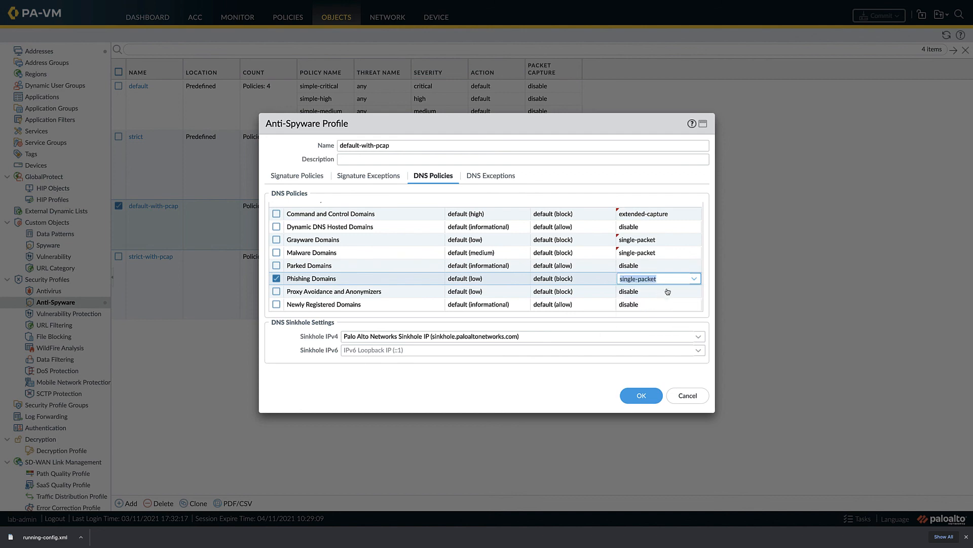
click(668, 291)
click(646, 320)
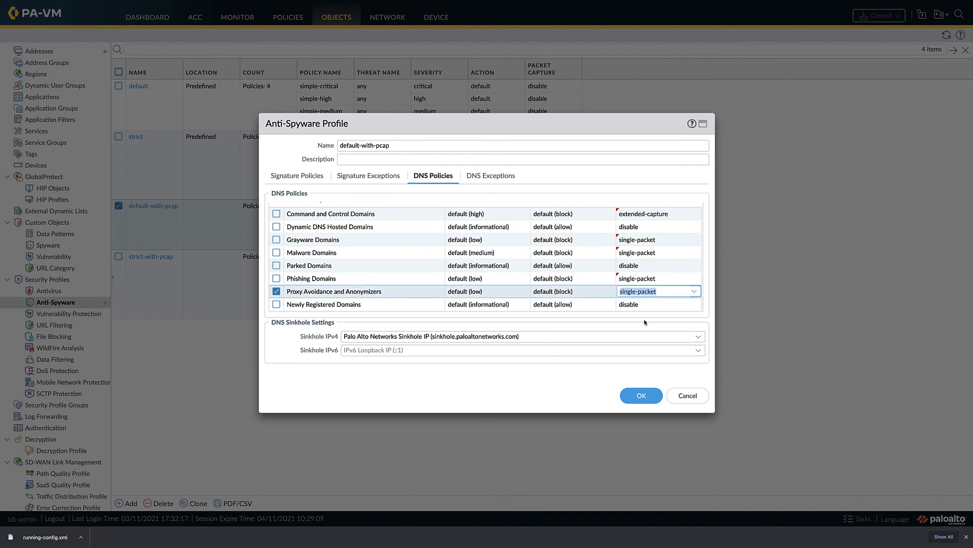
click(645, 323)
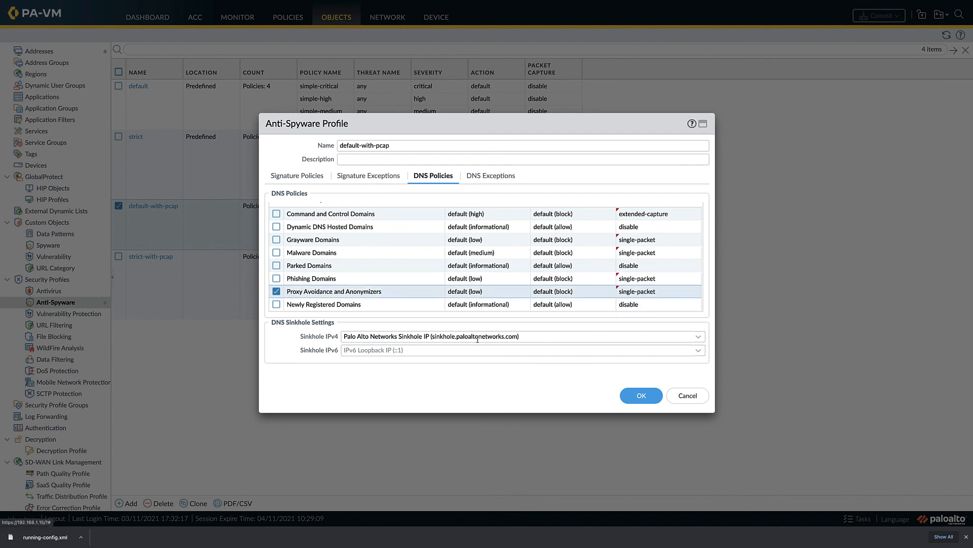
click(641, 396)
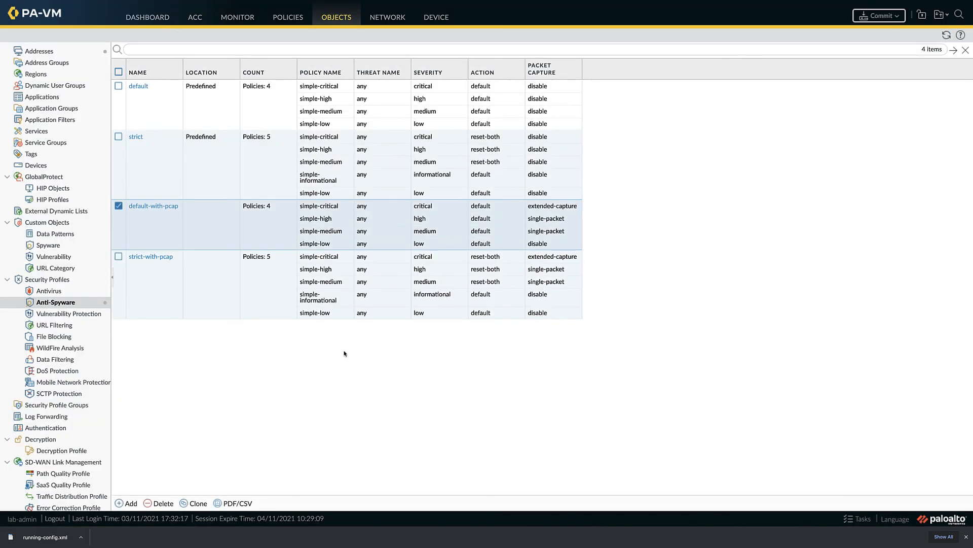
Step: In the strict-with-pcap profile's DNS policies, set packet capture to single-packet for default-paloalto-dns and extended-capture for Command and Control Domains
click(151, 256)
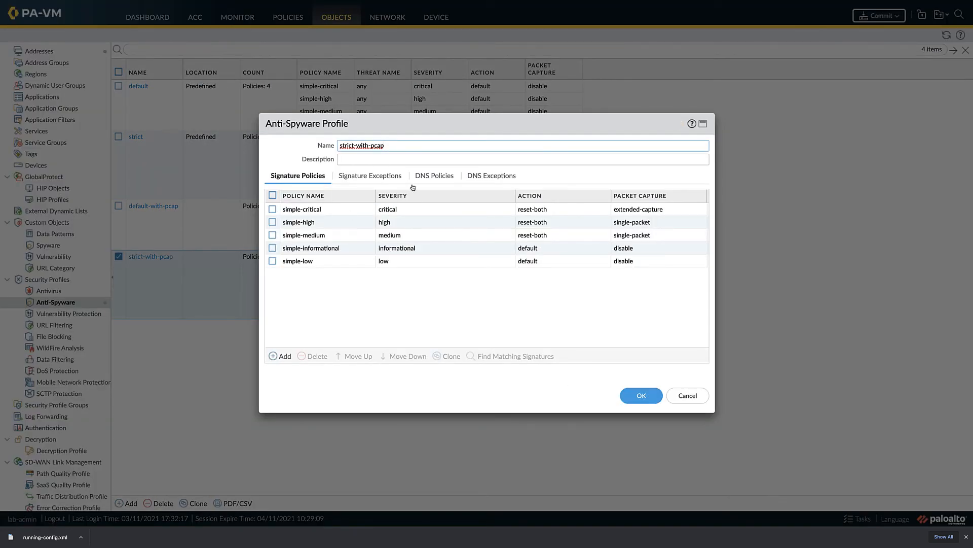
click(426, 178)
click(679, 254)
click(637, 281)
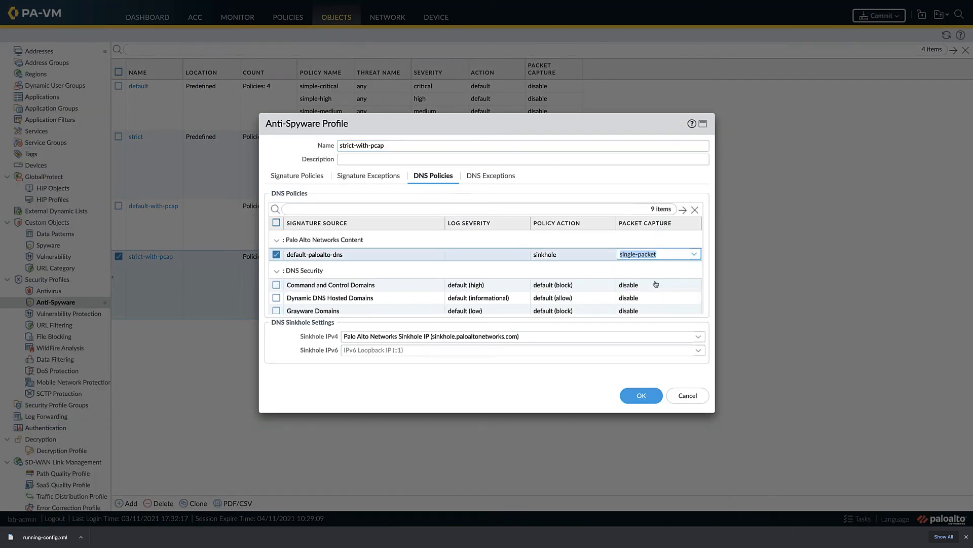
click(659, 285)
scroll(659, 287, down, 2)
click(659, 214)
click(670, 256)
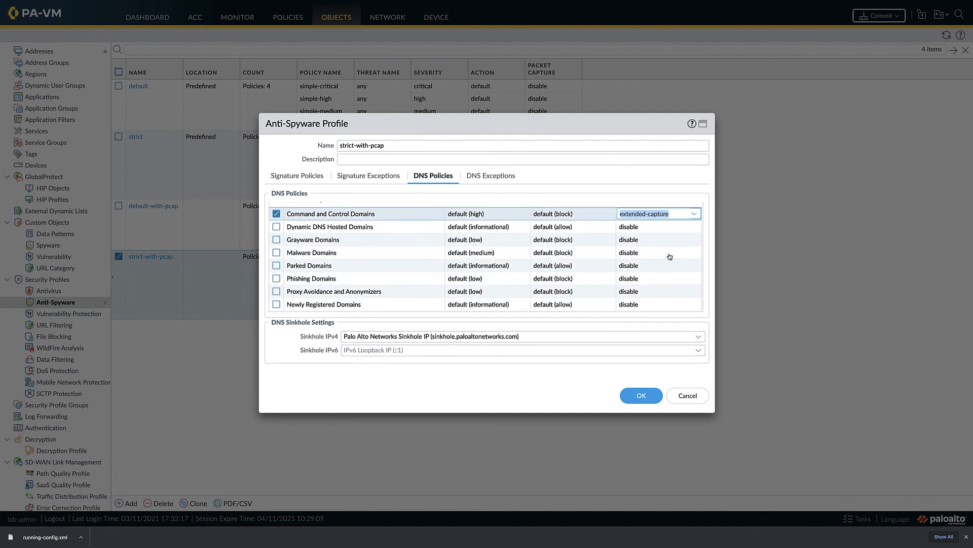
Step: Set single-packet capture for Grayware, Malware, Phishing, and Proxy Avoidance and Anonymizers domains in strict-with-pcap, and save the profile
click(691, 243)
click(642, 269)
click(659, 252)
click(649, 282)
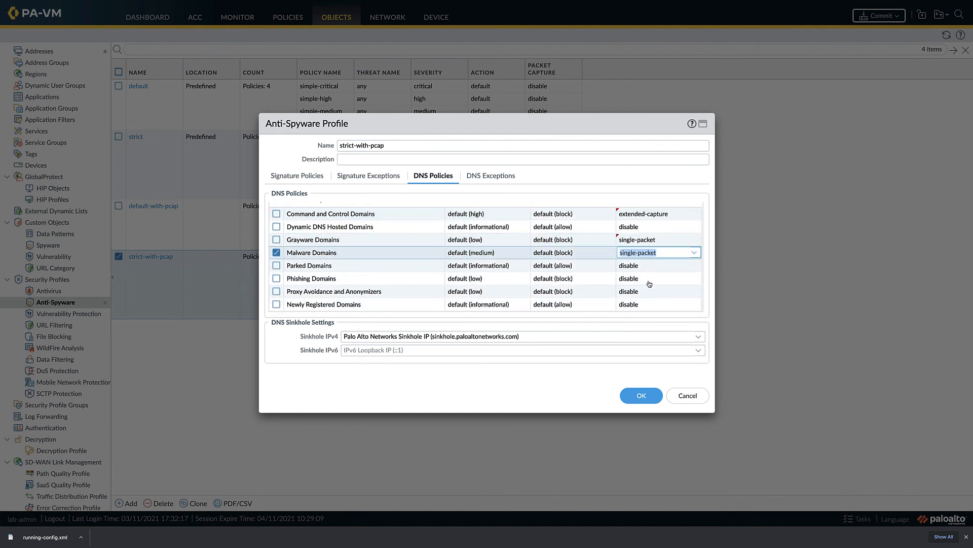
click(681, 280)
click(649, 306)
click(664, 292)
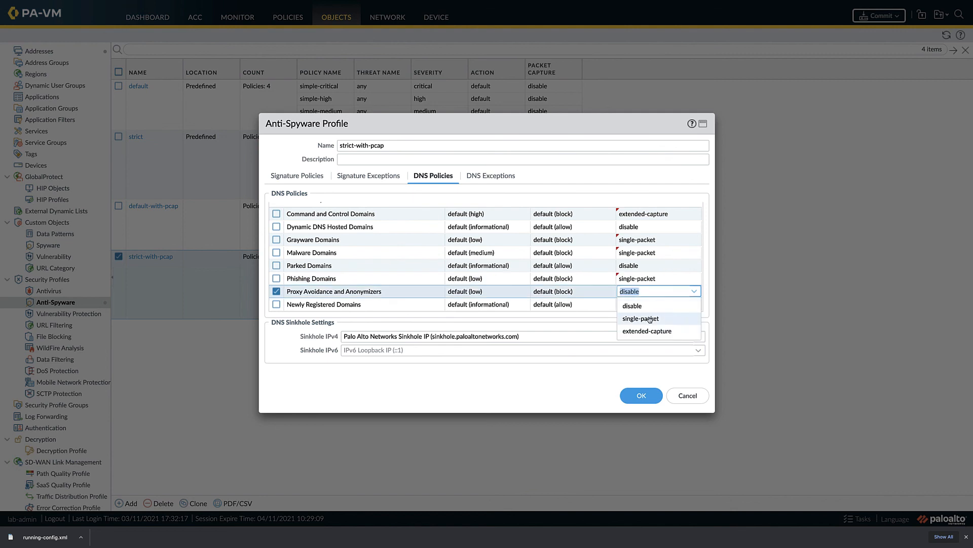
click(648, 318)
click(634, 392)
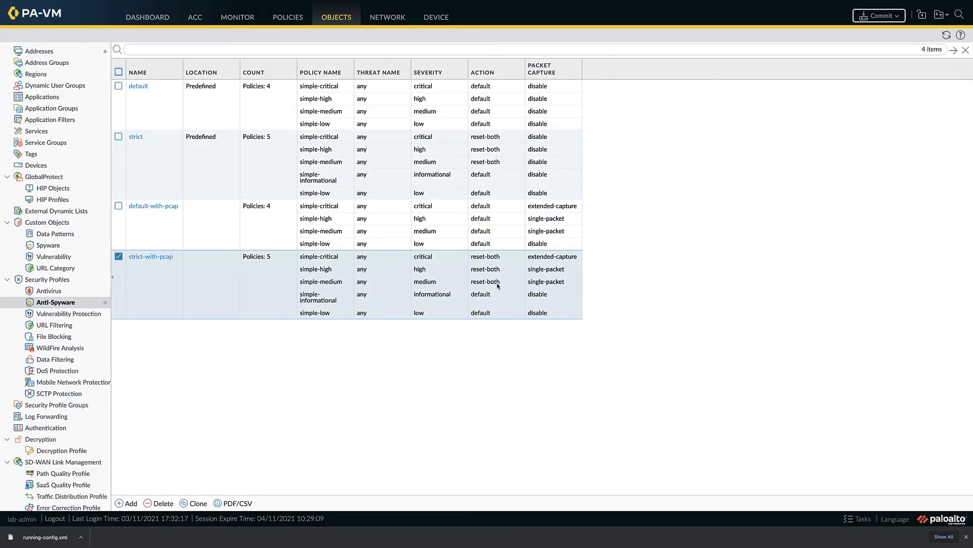
Step: Add a security policy rule below rule 2, named DNS Sinkhole, with rule type interzone
click(289, 19)
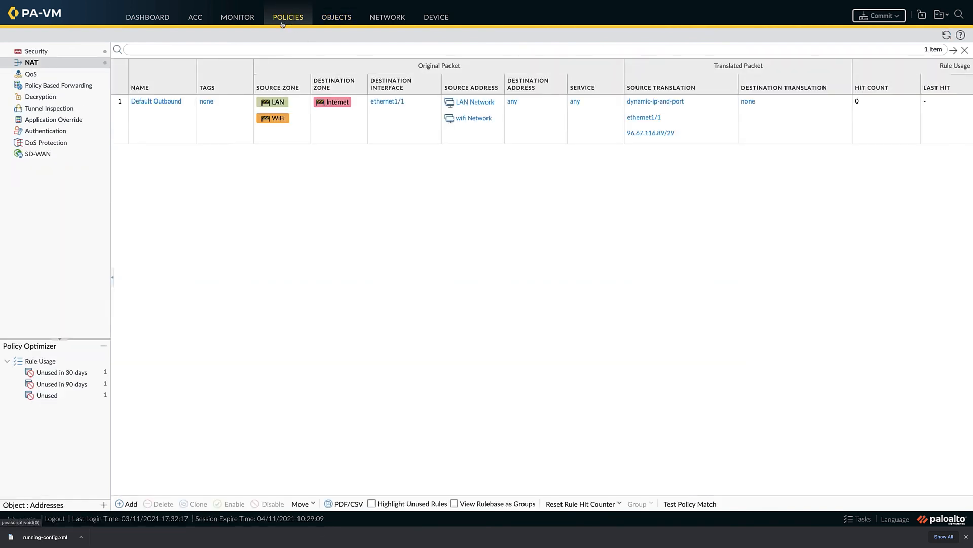
click(56, 52)
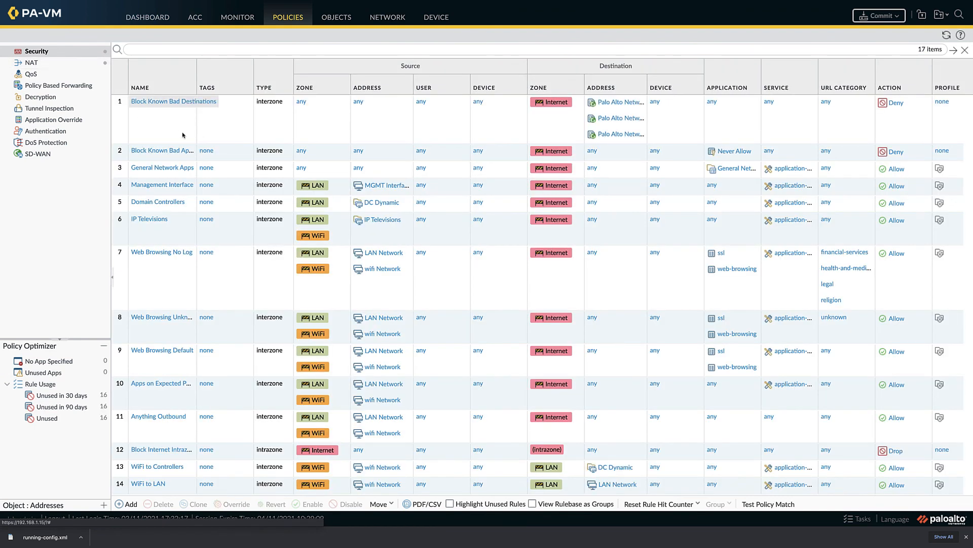
click(266, 154)
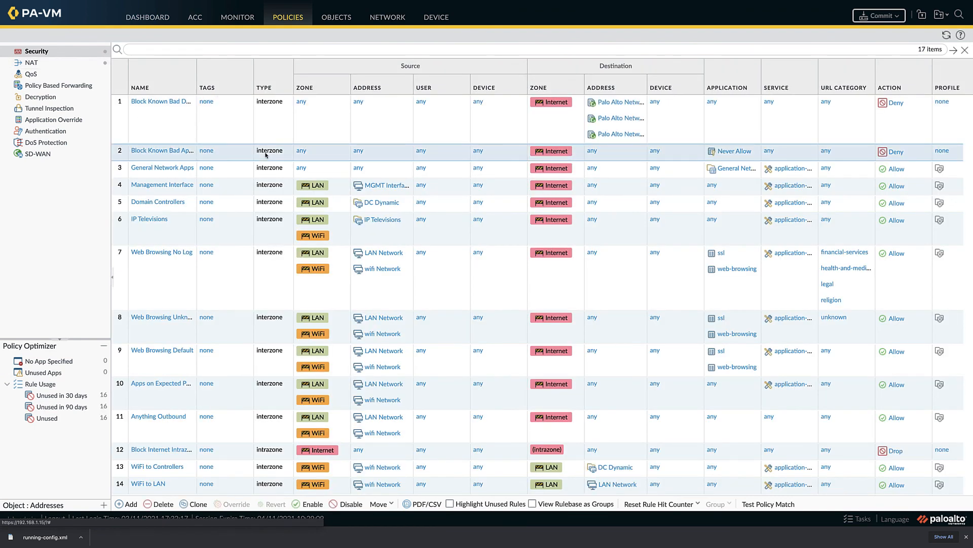
click(127, 504)
text(DNS Sinkhole)
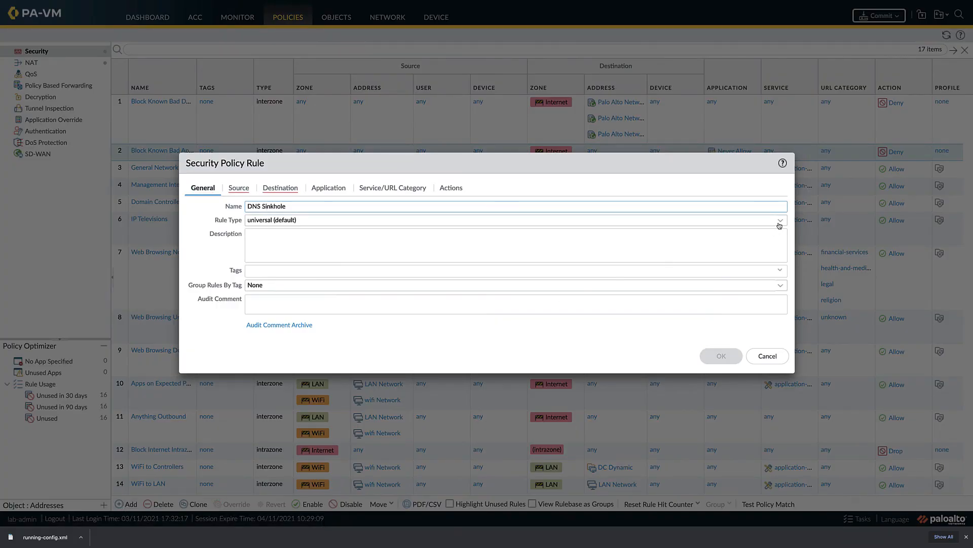
click(780, 225)
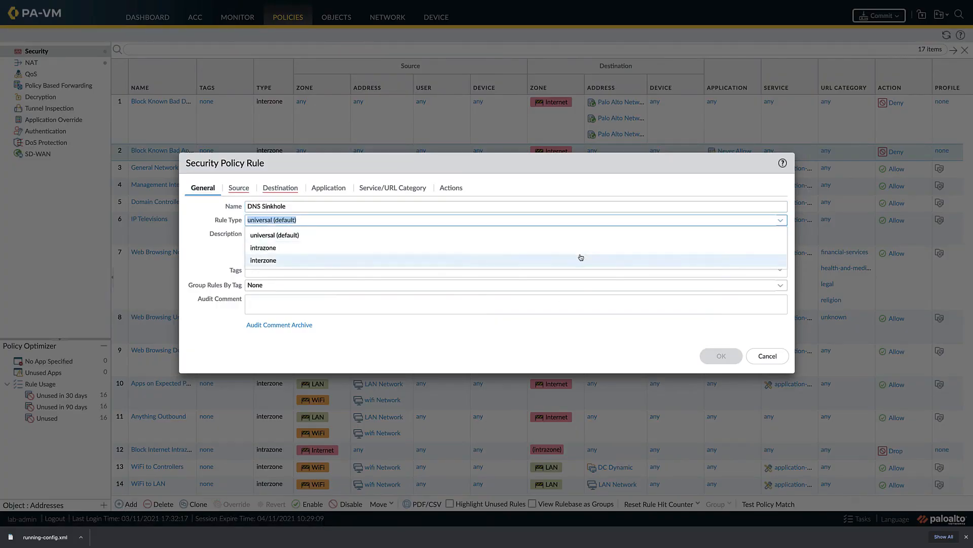
click(578, 256)
Step: Set the DNS Sinkhole rule's source zone to Any and its destination zone to Internet
click(239, 188)
click(192, 208)
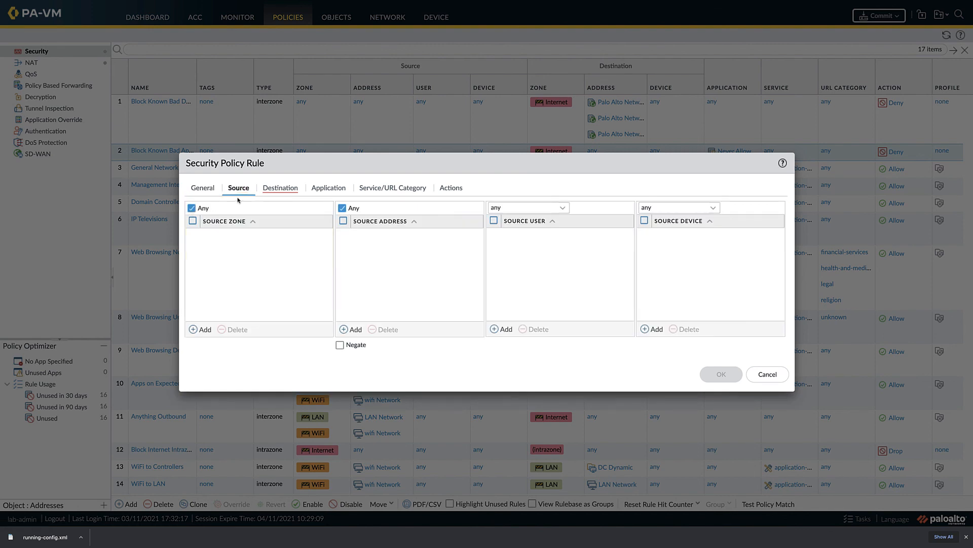
click(280, 188)
click(203, 329)
click(232, 251)
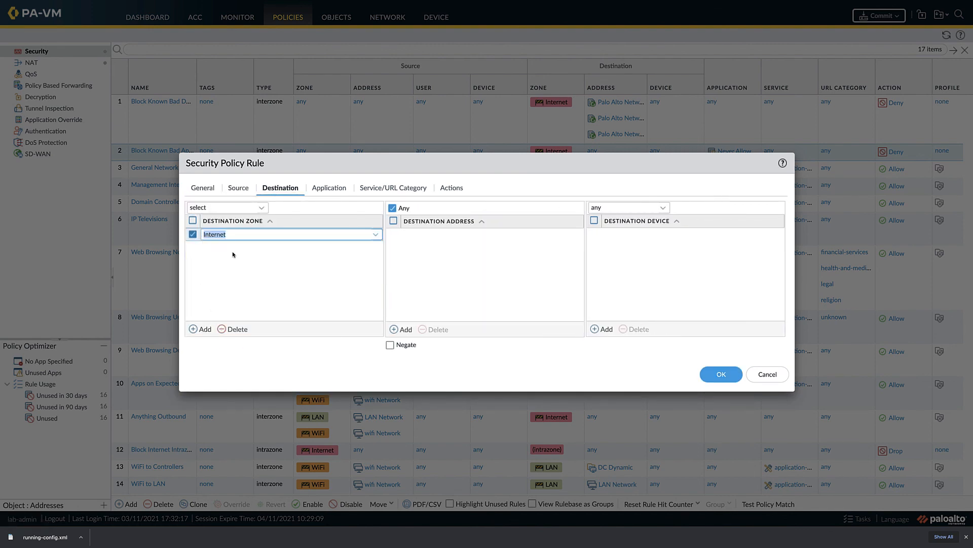
Step: Create a destination address object named DNS Sinkhole of type FQDN with the value sinkhole.paloaltonetworks.com
click(404, 329)
click(445, 427)
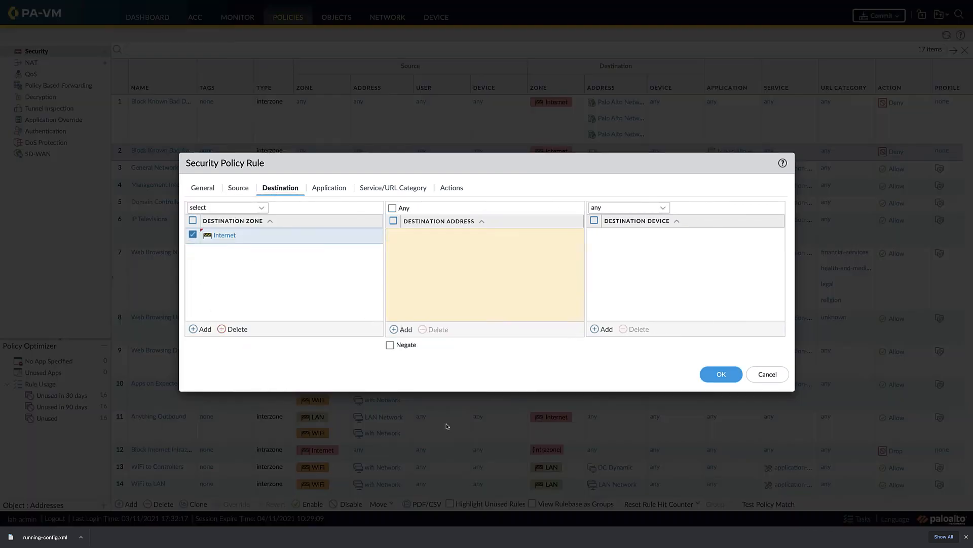
text(DNS Sinkhole)
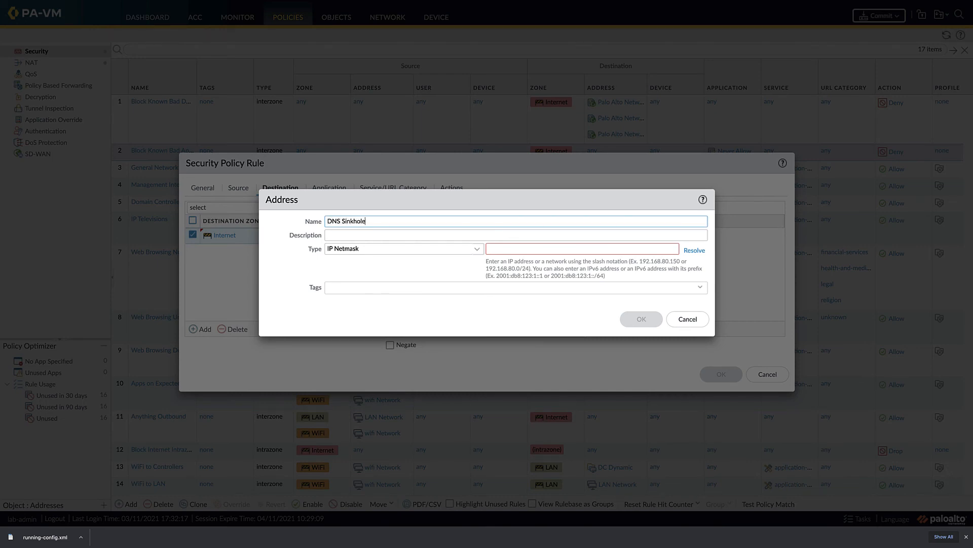
key(Tab)
key(Tab)
click(478, 250)
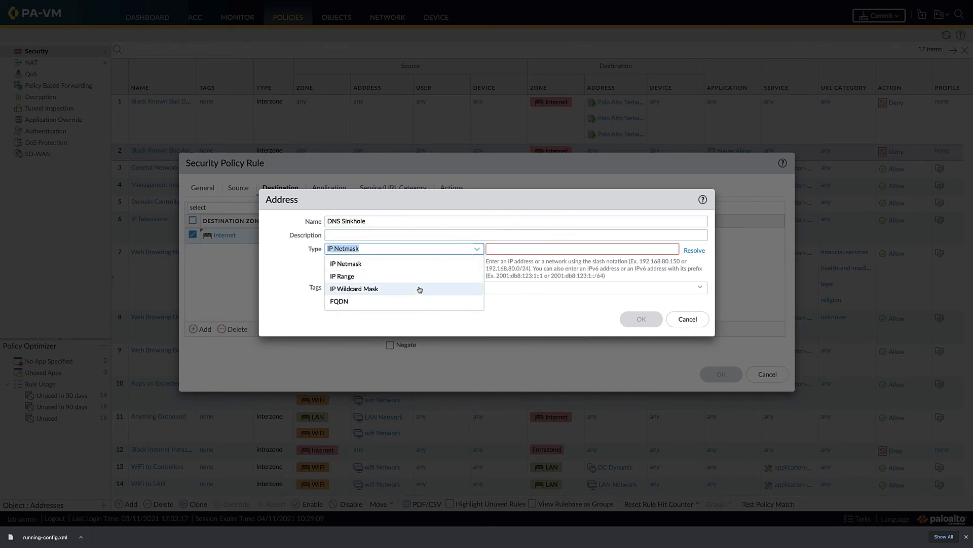
click(404, 301)
click(500, 249)
text(sinkhol)
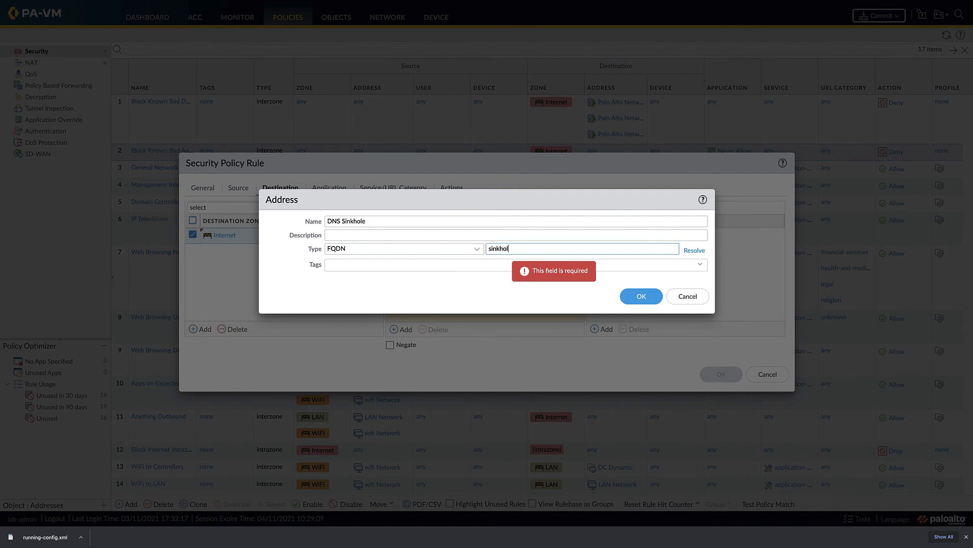
text(e.paloaltonetworks.com)
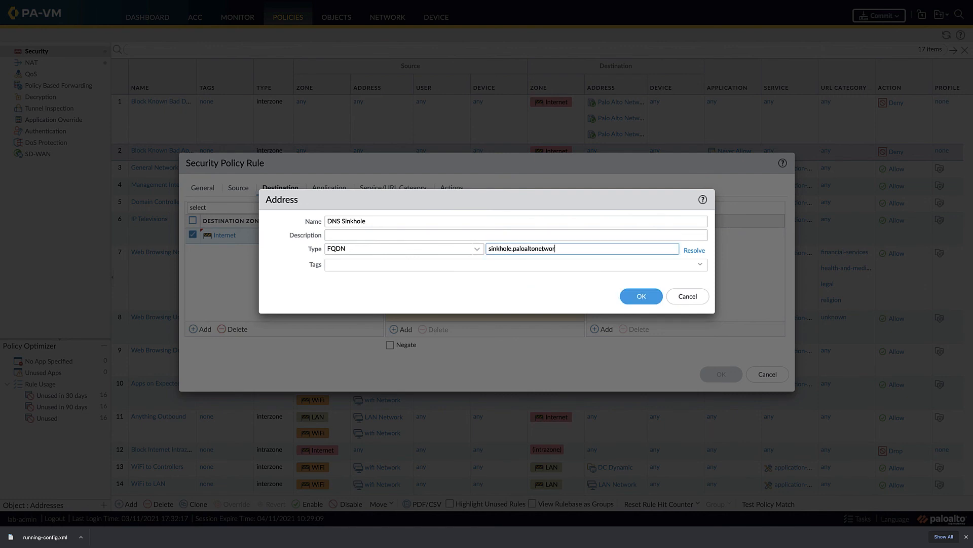
click(640, 297)
Step: Keep the rule's application at Any and set its service to any
click(329, 188)
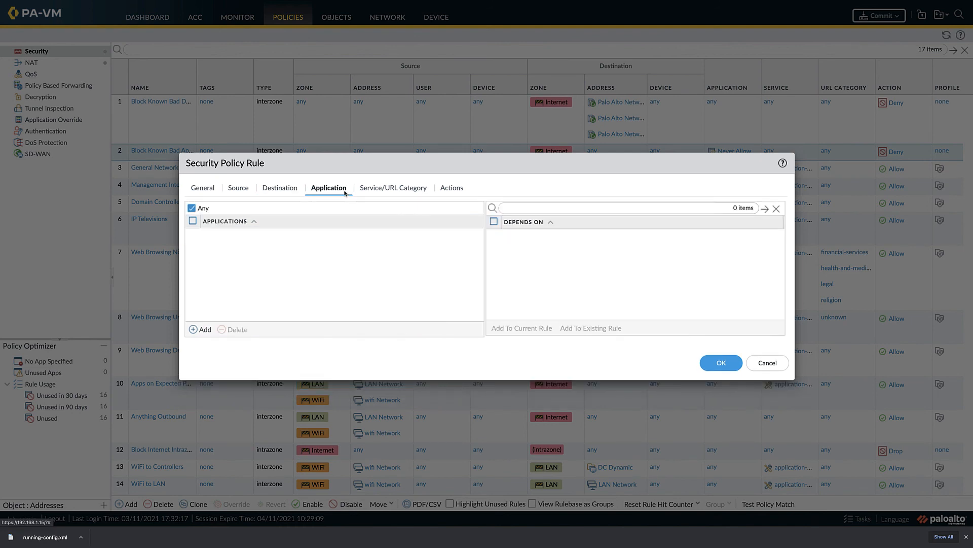
click(375, 188)
click(262, 208)
click(228, 233)
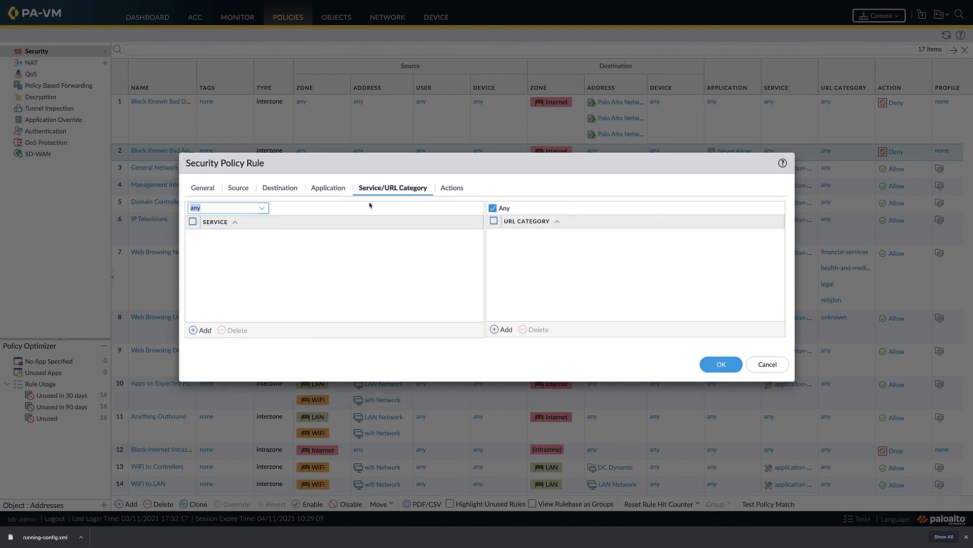
Step: Set the DNS Sinkhole rule's action to Deny with profile type None and log forwarding default-forward, and save the rule
click(449, 188)
click(473, 221)
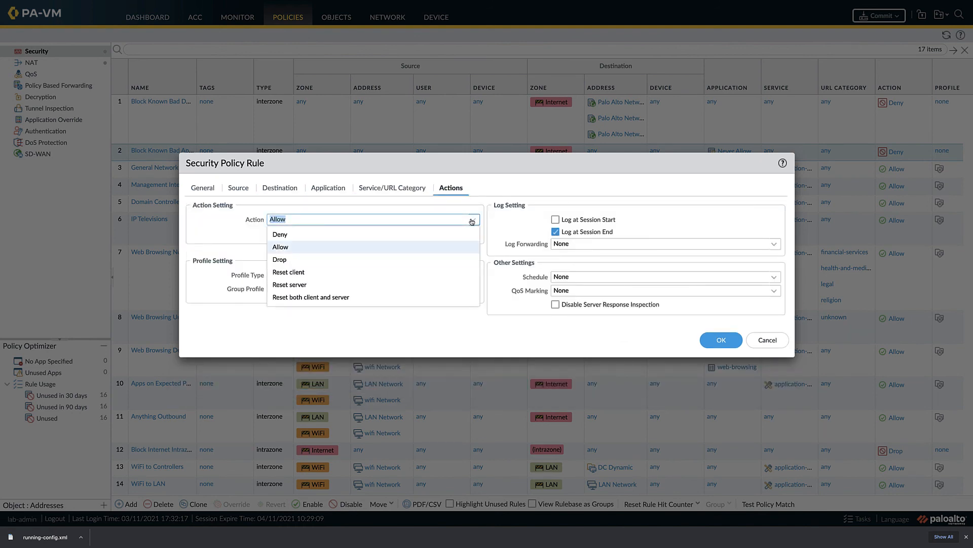
click(452, 234)
click(471, 275)
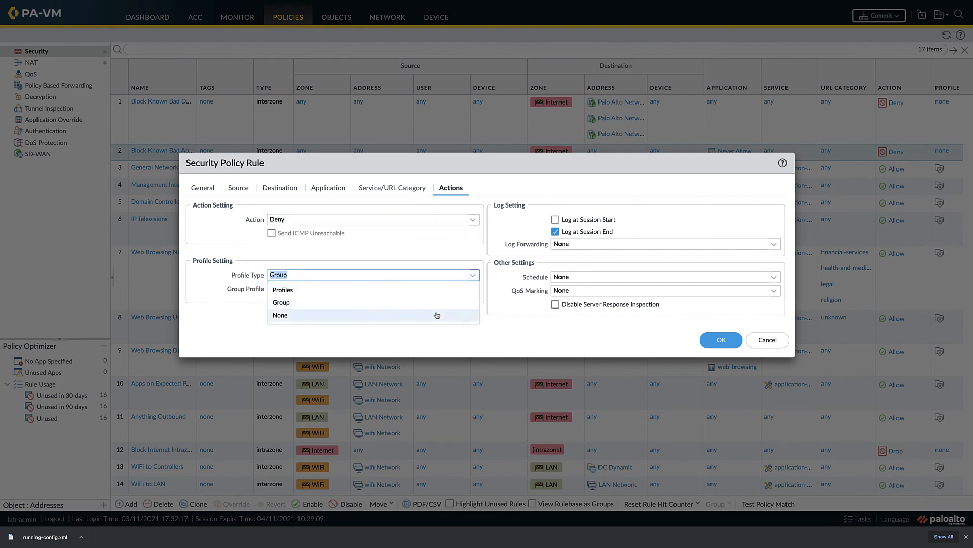
click(435, 315)
click(775, 244)
click(669, 271)
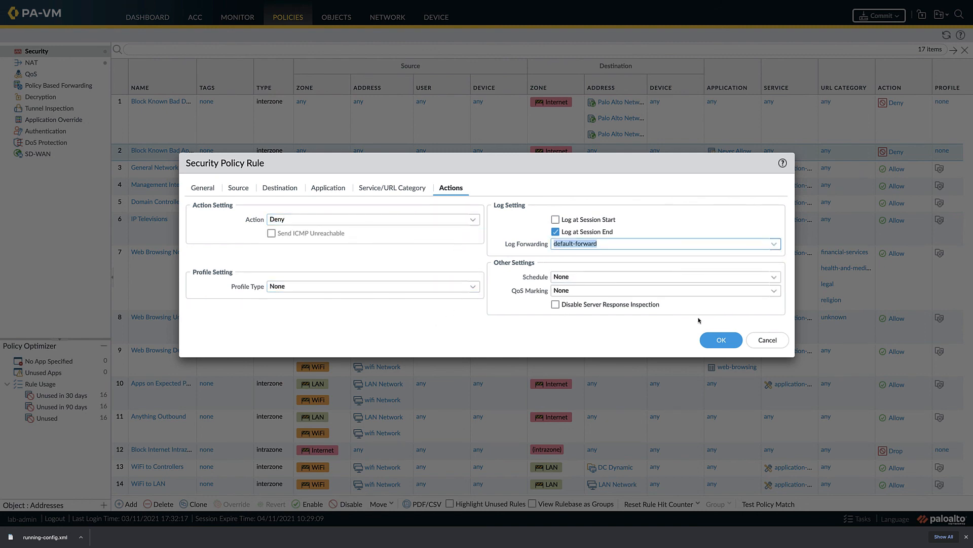
click(721, 340)
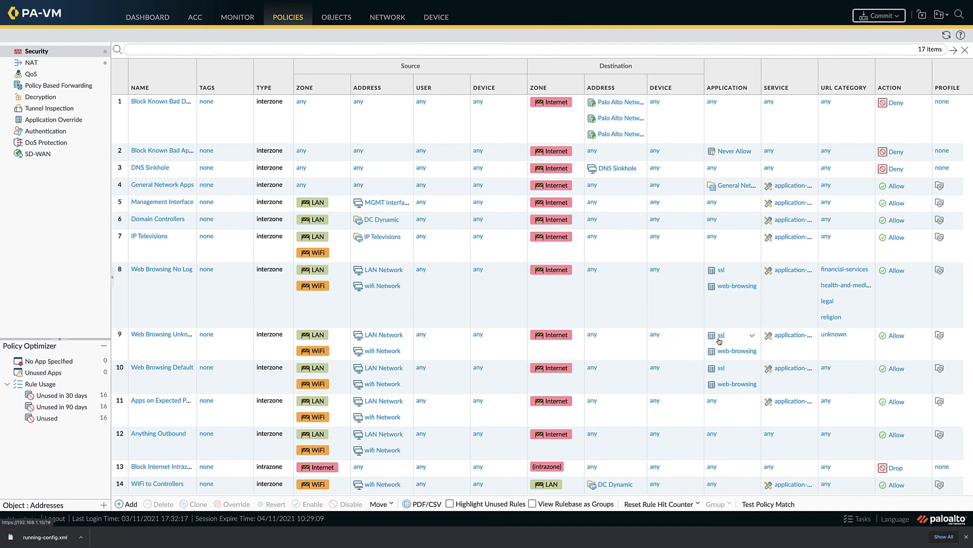
Step: Commit all pending policy and object changes to the firewall's running configuration and dismiss the commit status
click(884, 16)
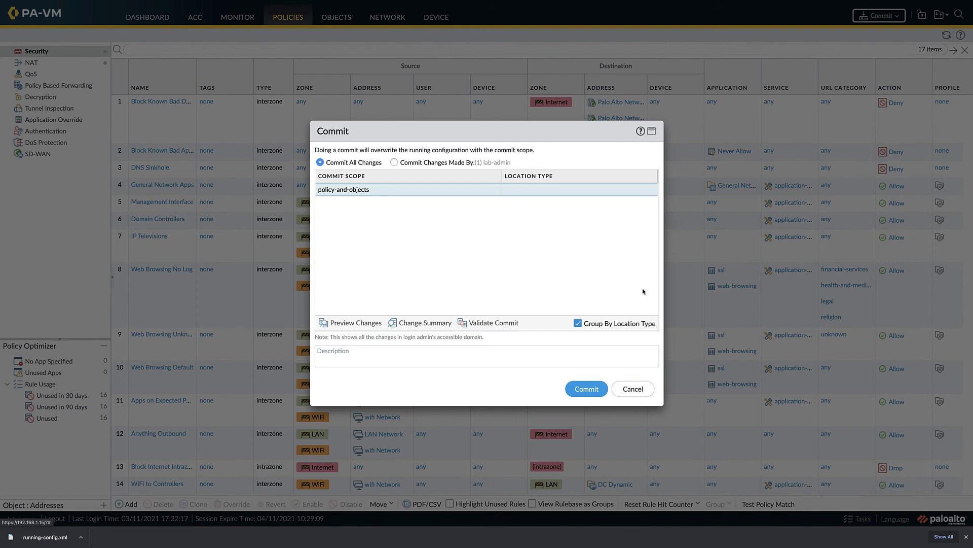
click(579, 388)
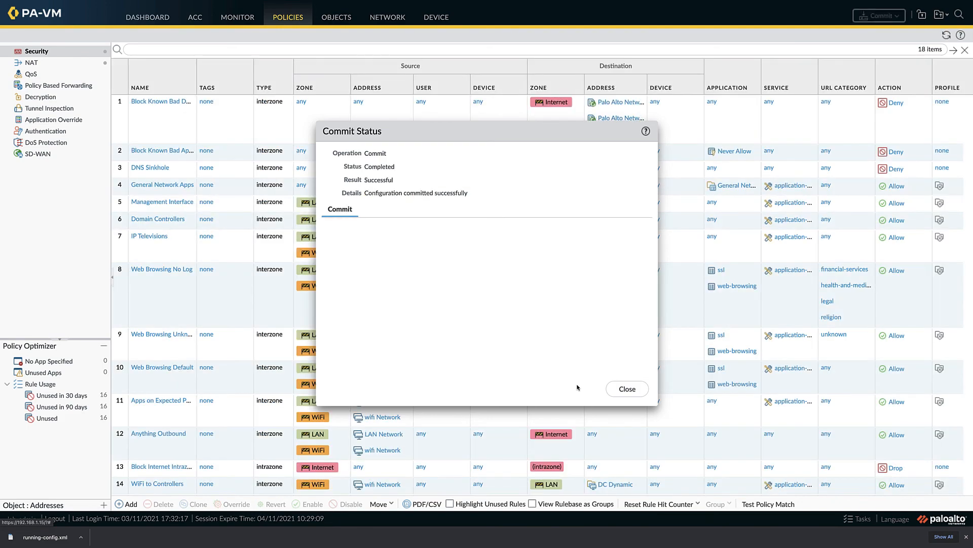
click(616, 390)
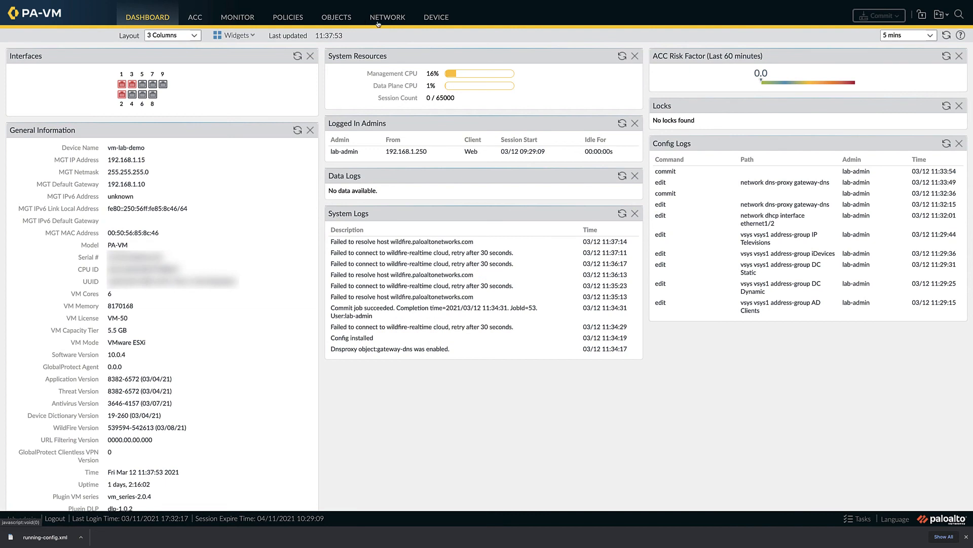
Step: Review the lease settings and reserved addresses of the DHCP server on interface ethernet1/2
click(379, 24)
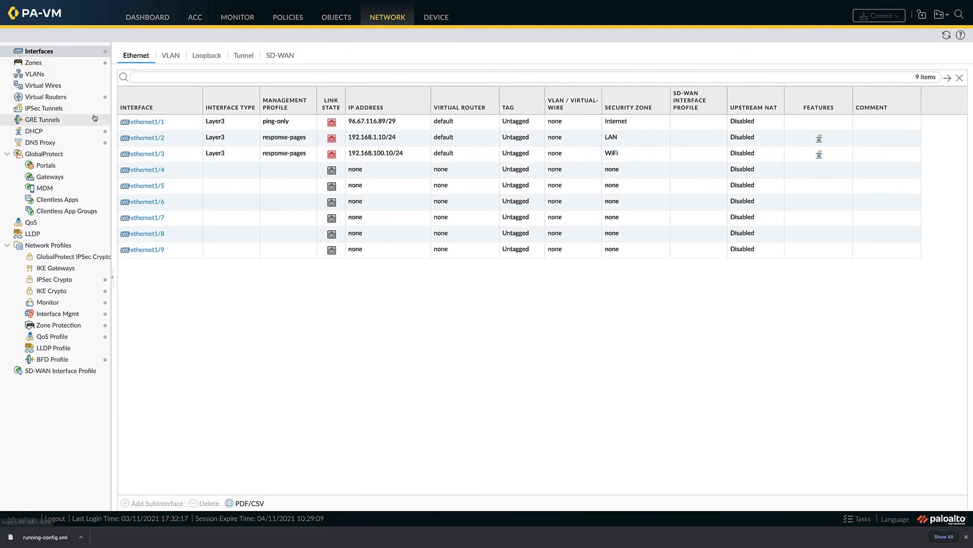
click(50, 132)
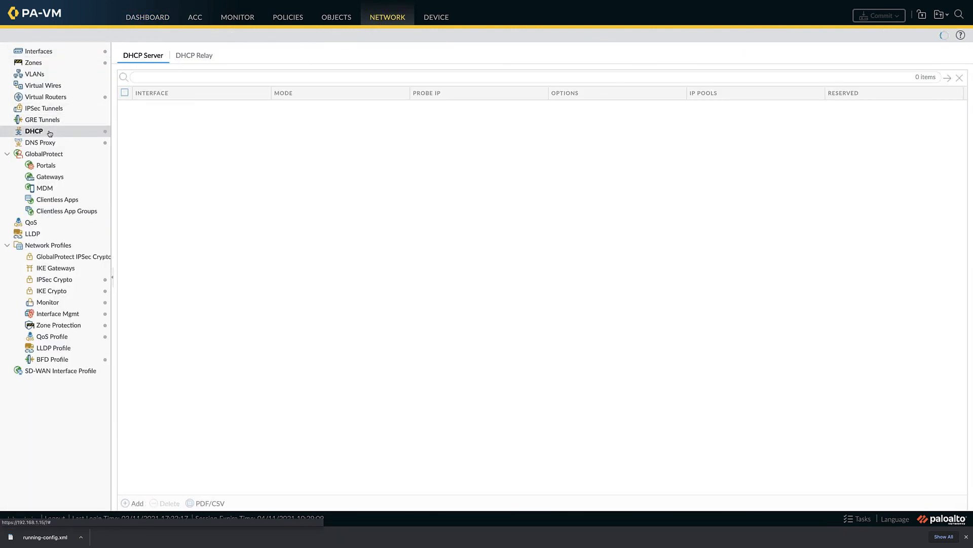
click(144, 110)
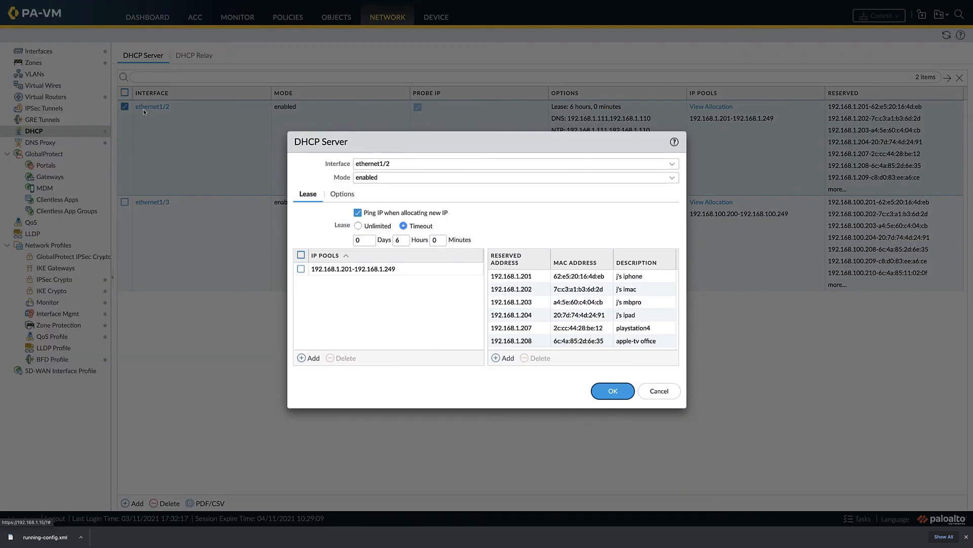
scroll(522, 293, down, 3)
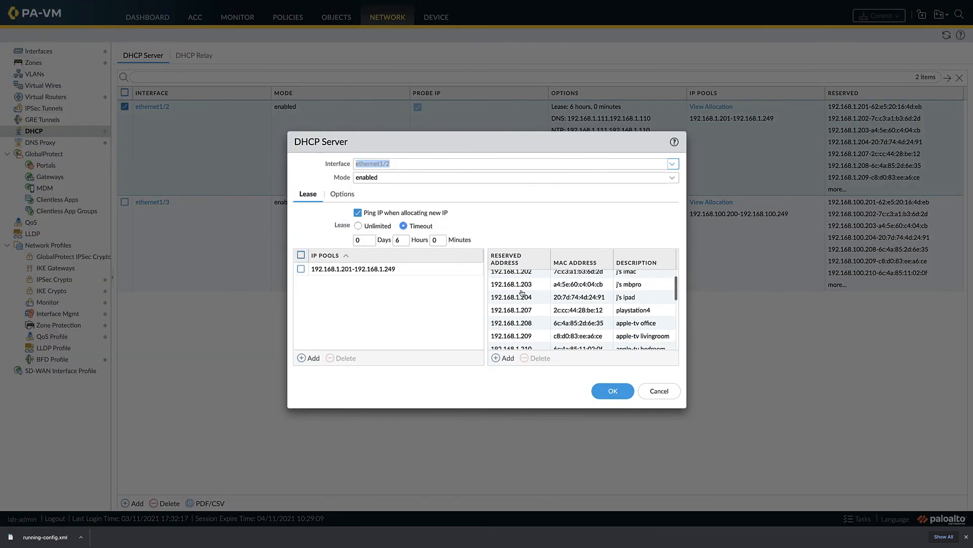
scroll(522, 293, down, 1)
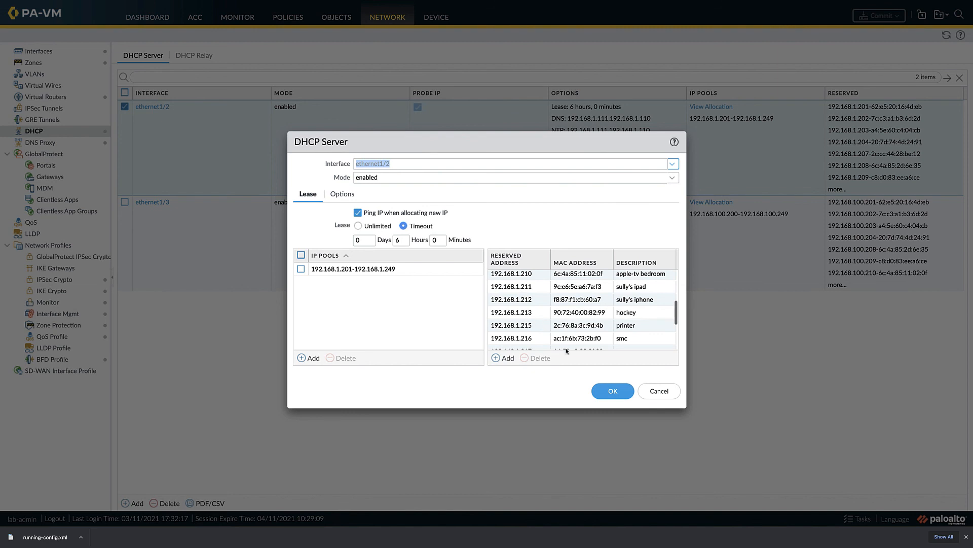
click(614, 391)
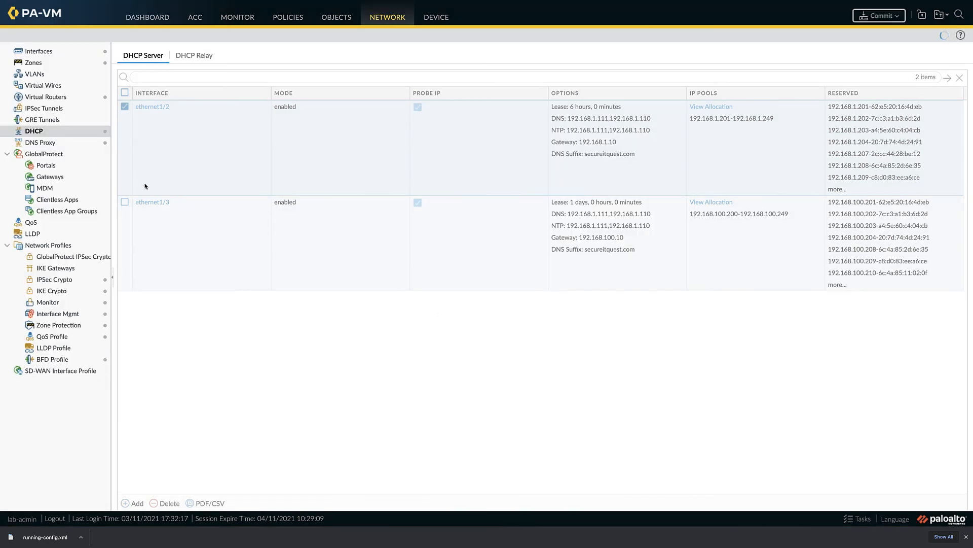
Step: Review the proxy rules and static entries of the gateway-dns DNS proxy
click(75, 143)
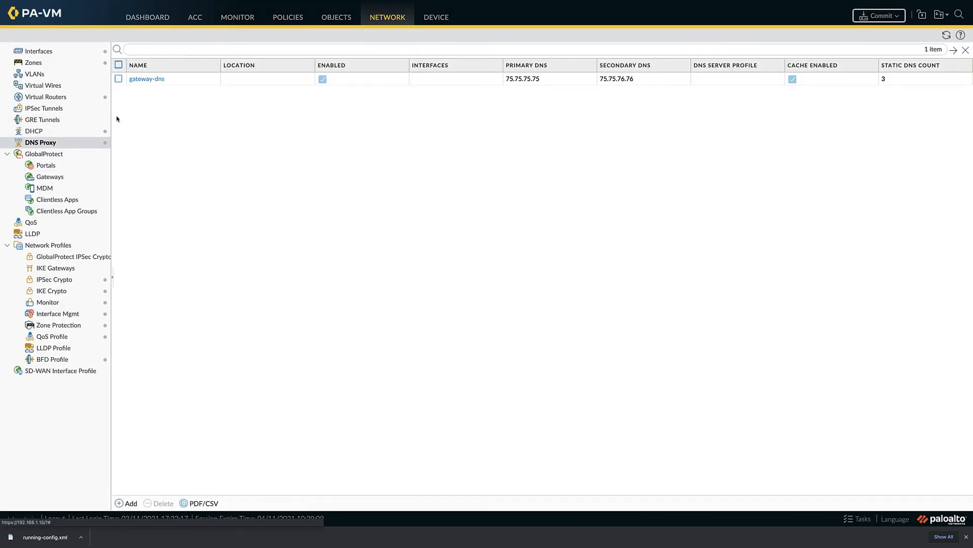
click(147, 79)
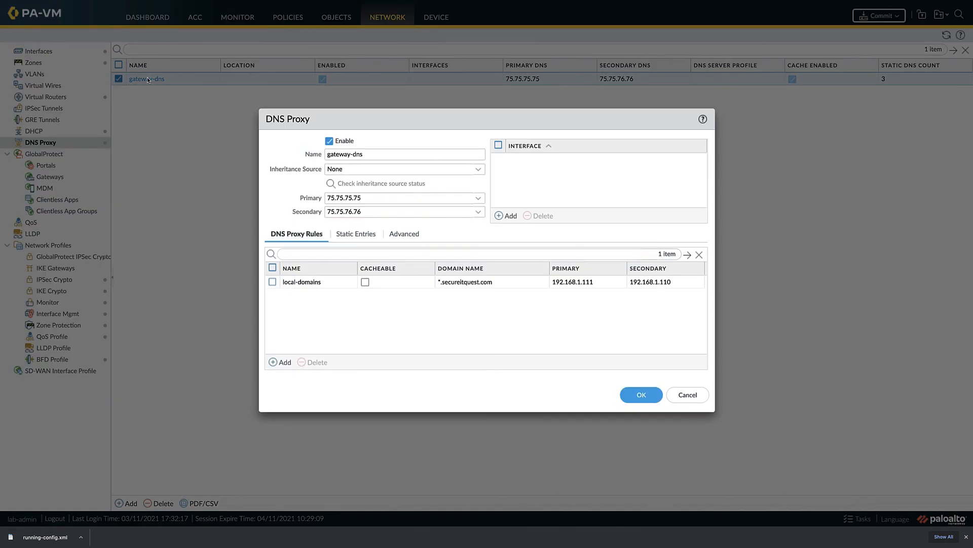
click(339, 234)
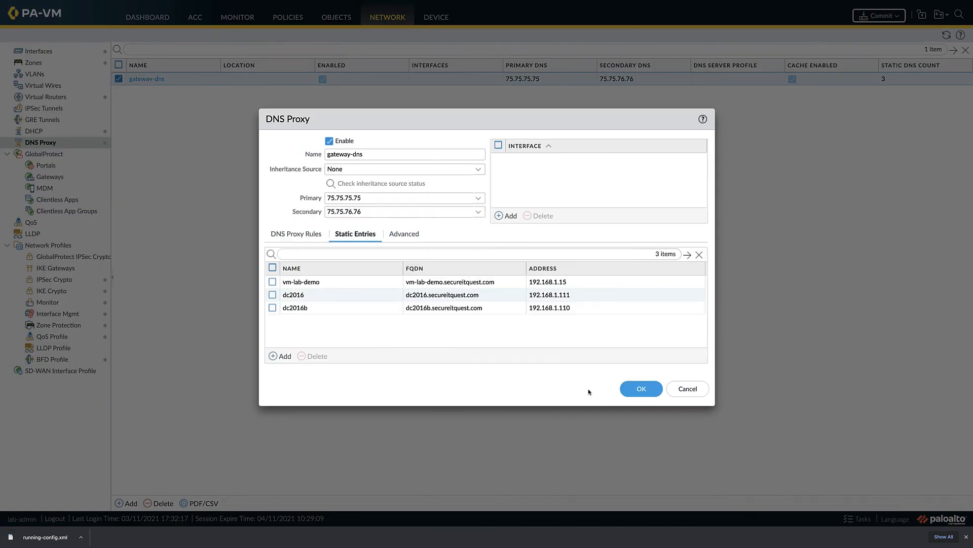
click(628, 394)
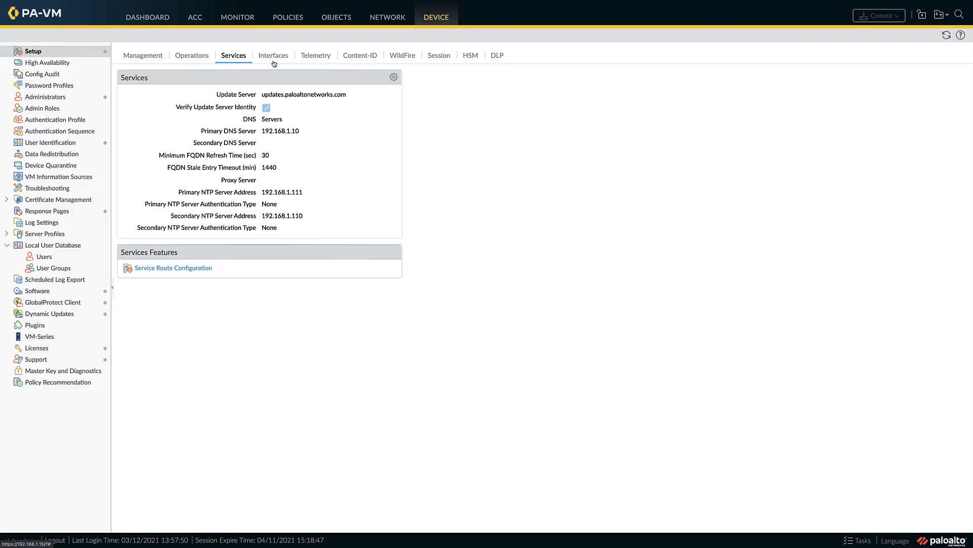
Step: Switch the device's DNS service setting to the DNS Proxy Object gateway-dns and commit all changes
click(394, 78)
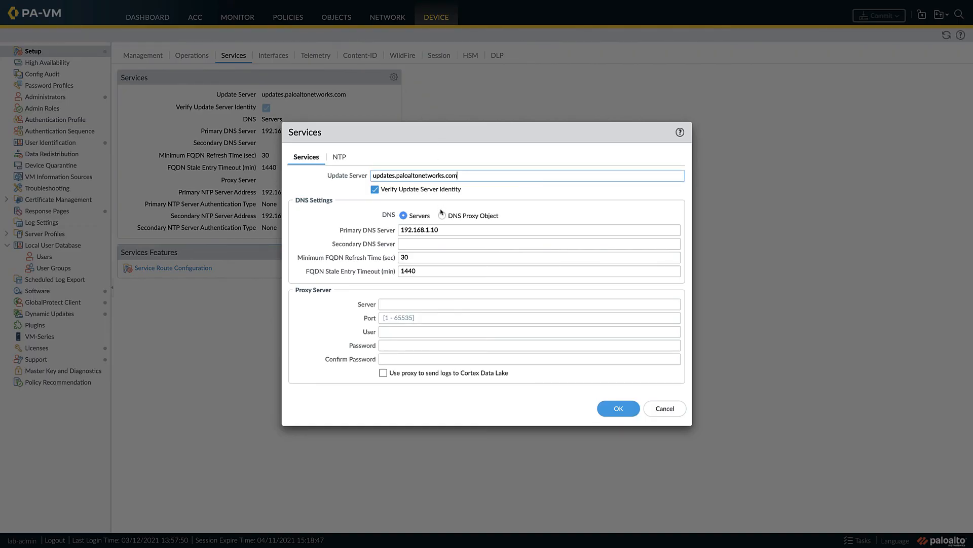
click(442, 216)
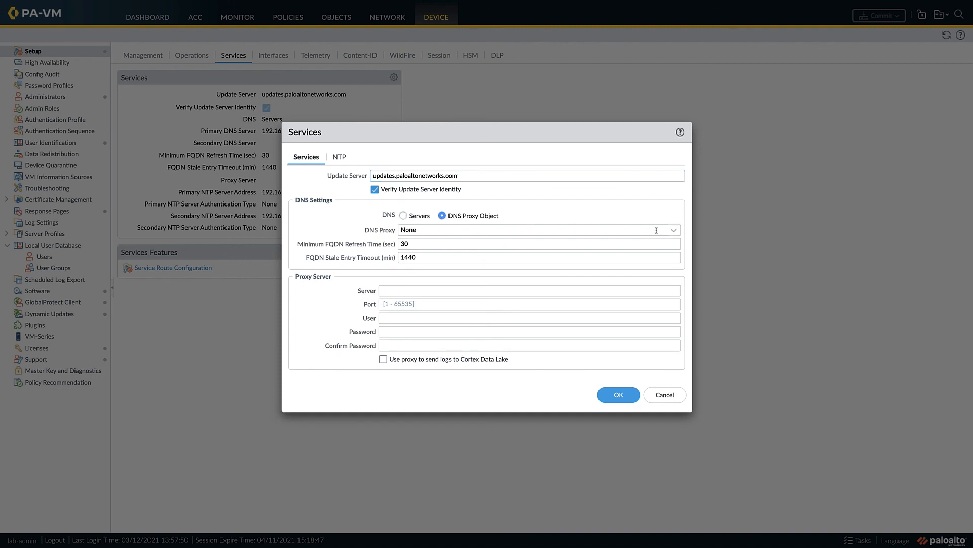
click(673, 231)
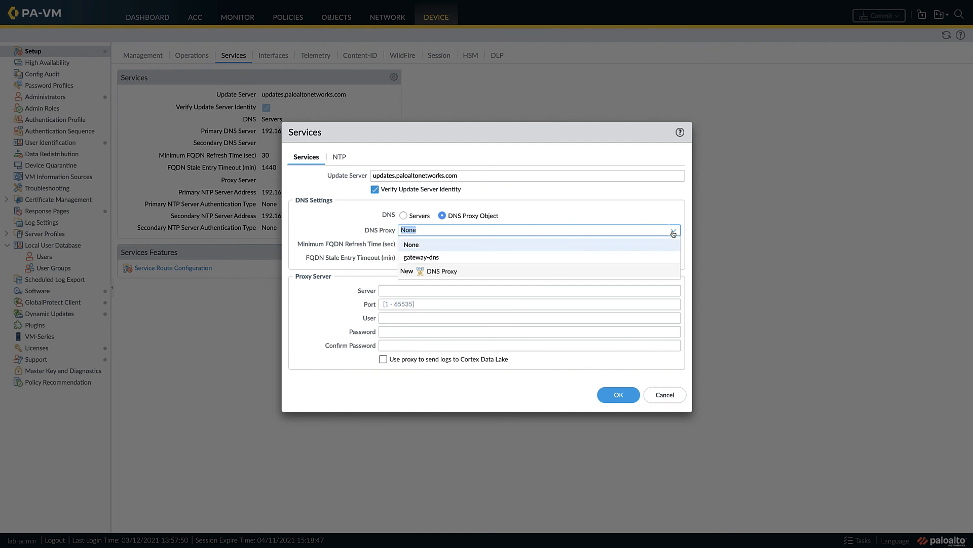
click(526, 257)
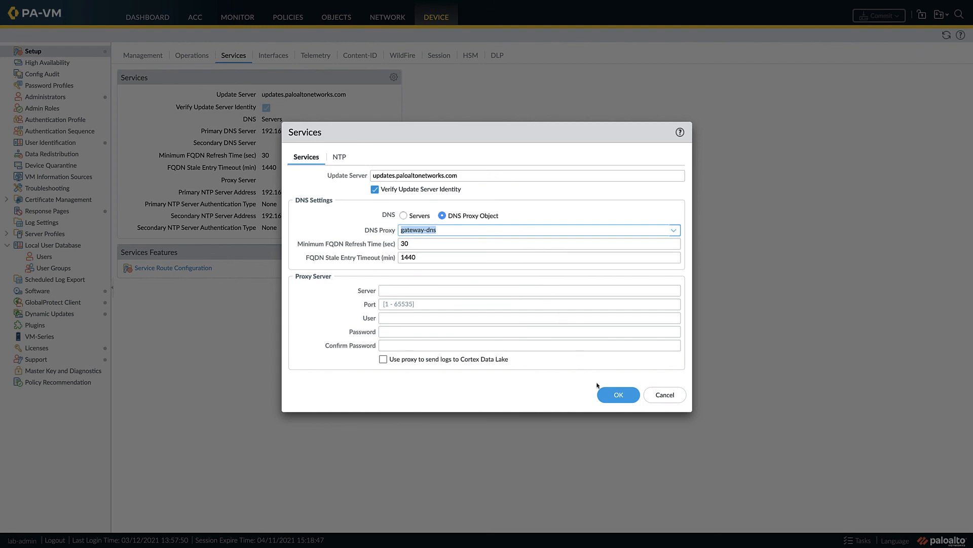
click(608, 396)
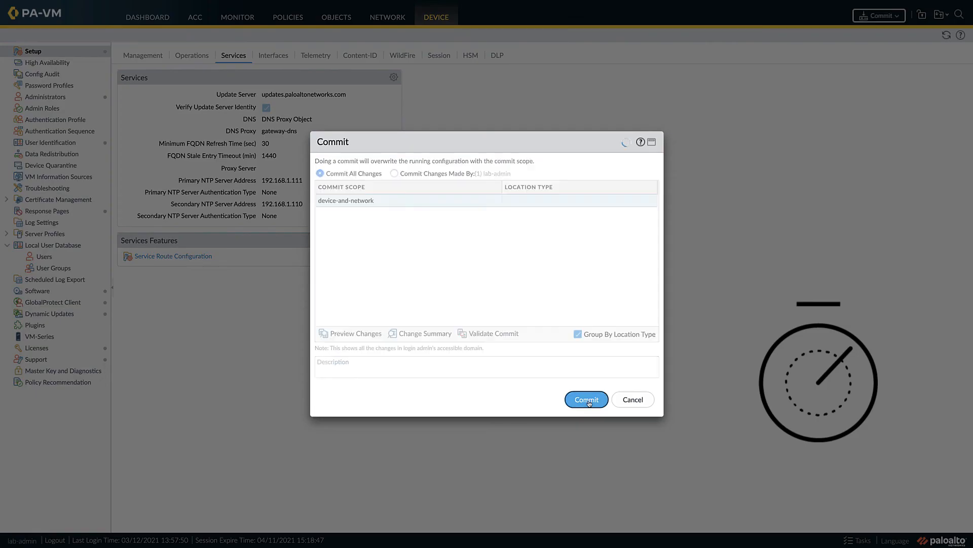
click(587, 399)
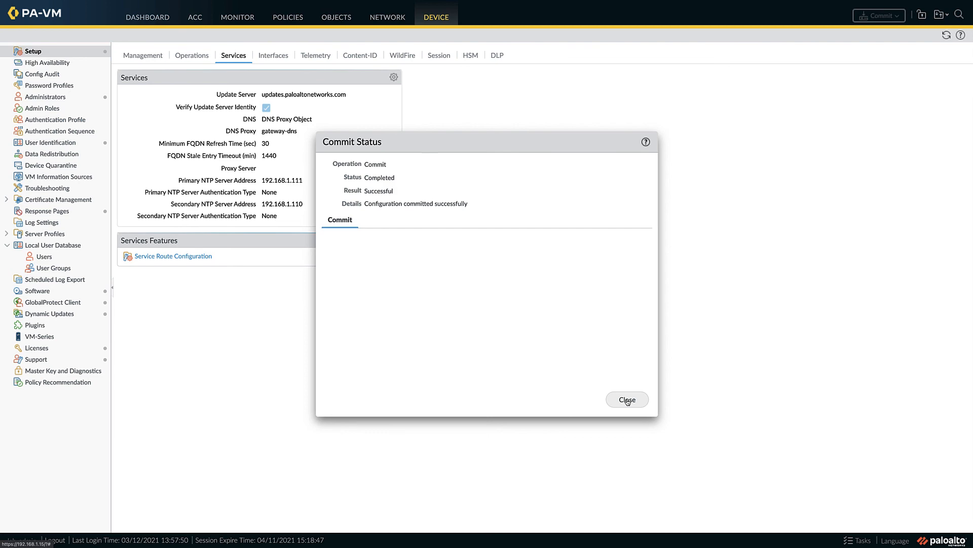
click(627, 400)
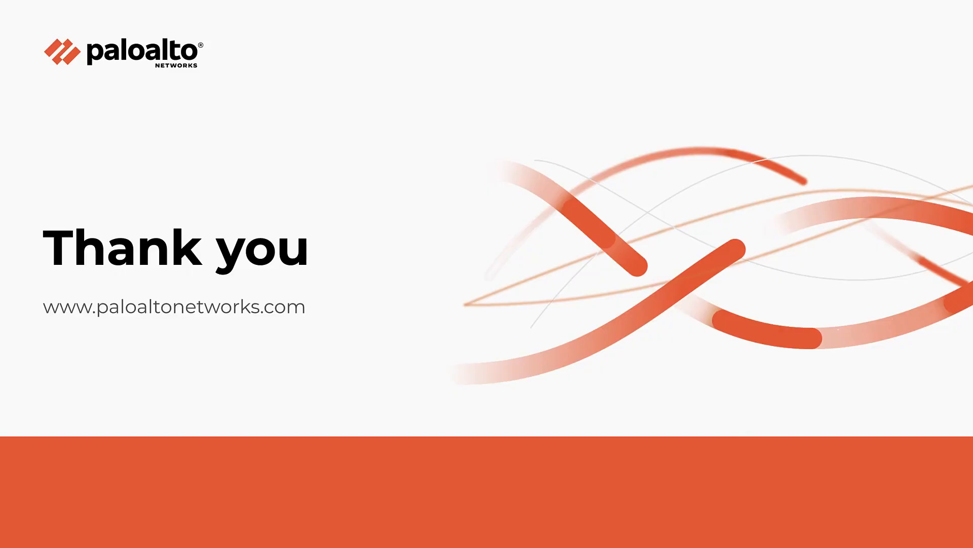